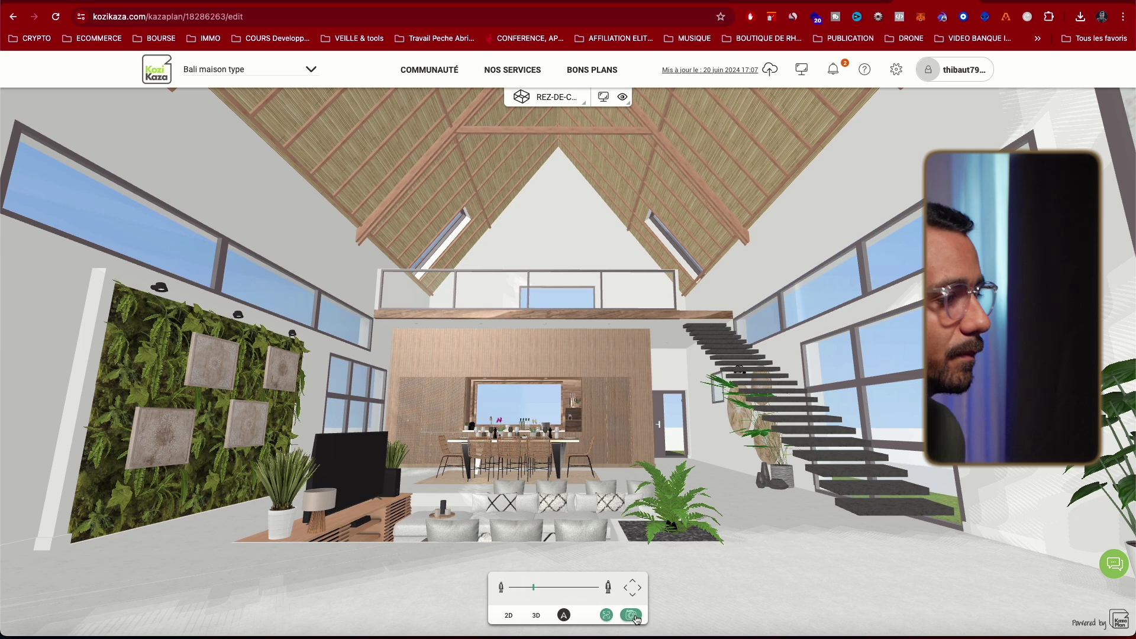
- Walk through the ground-floor living room to the dining table and kitchen in first-person view, with the eye height raised slightly
left_click(633, 596)
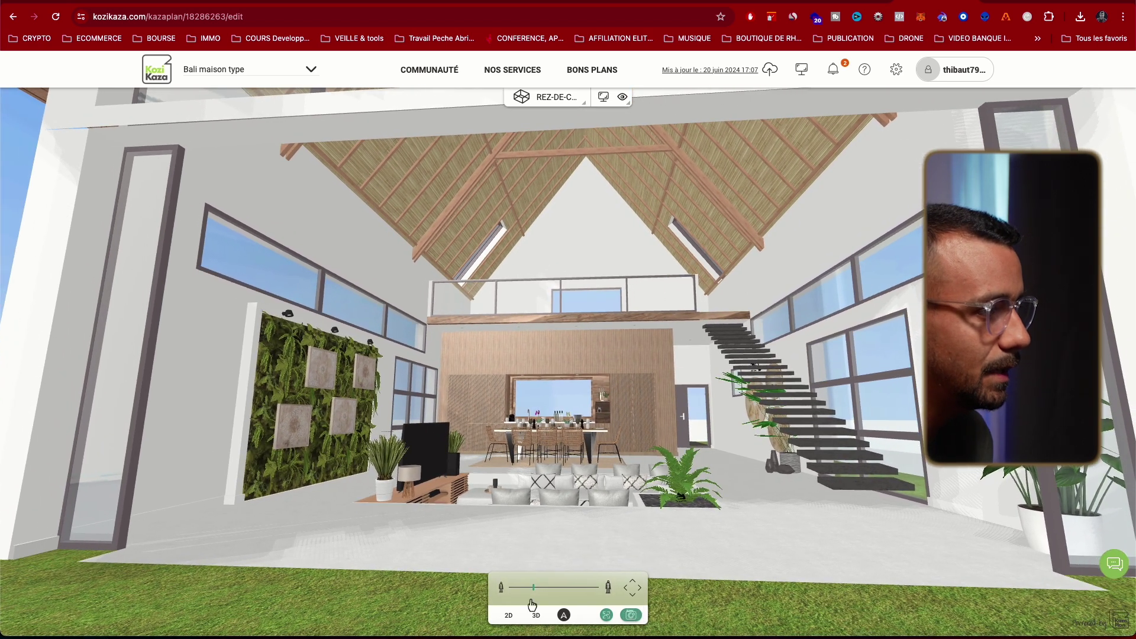
left_click_drag(534, 591, 544, 592)
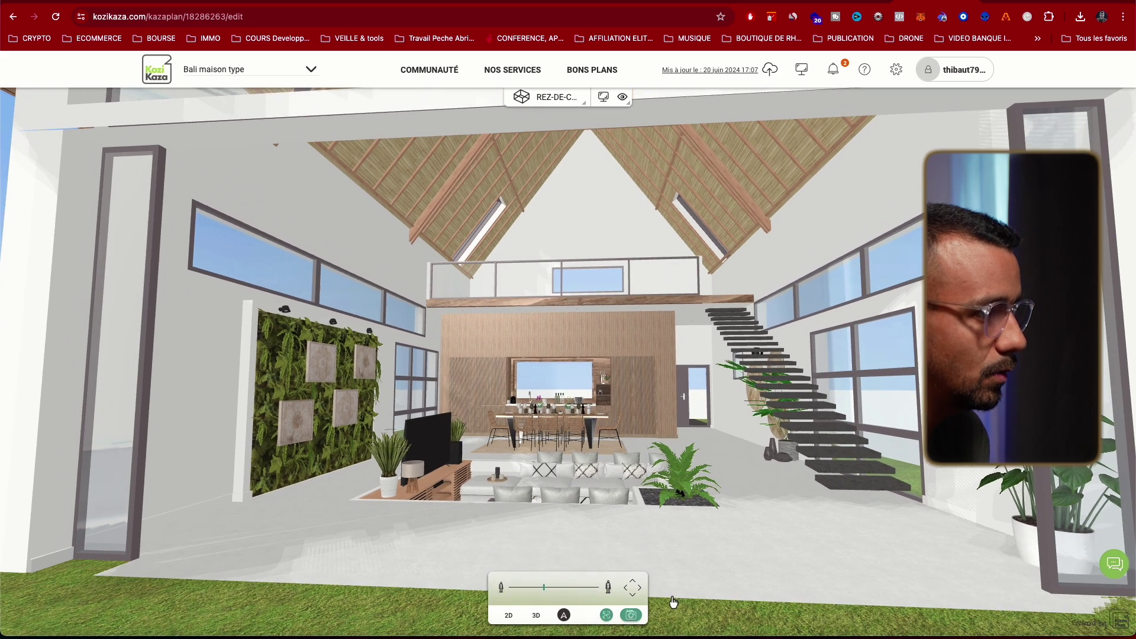
left_click(633, 584)
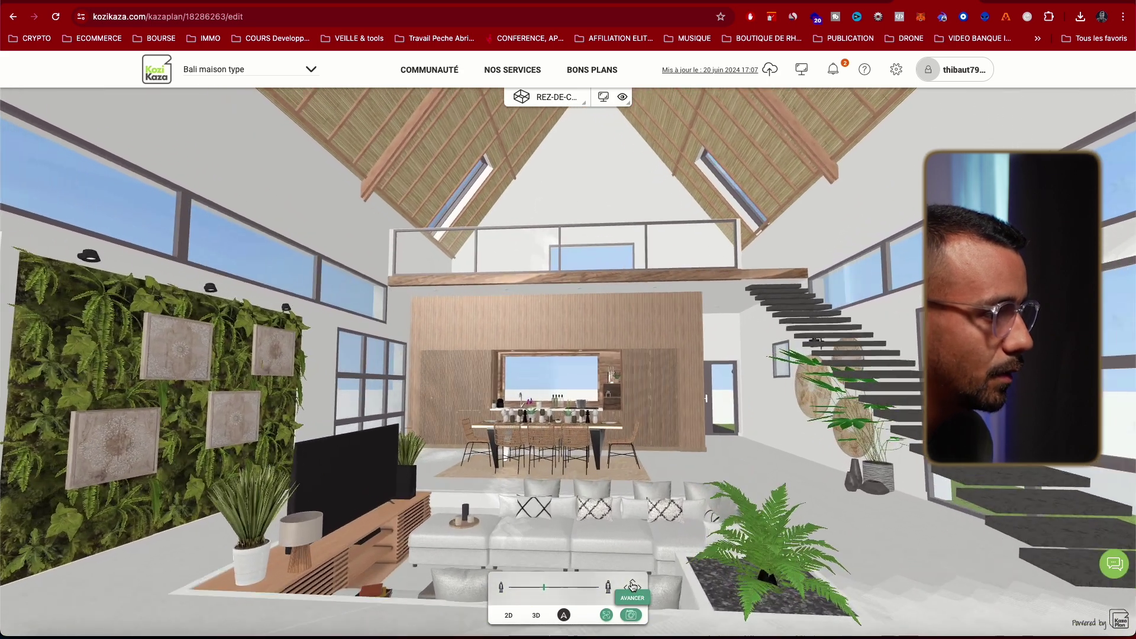
left_click(633, 594)
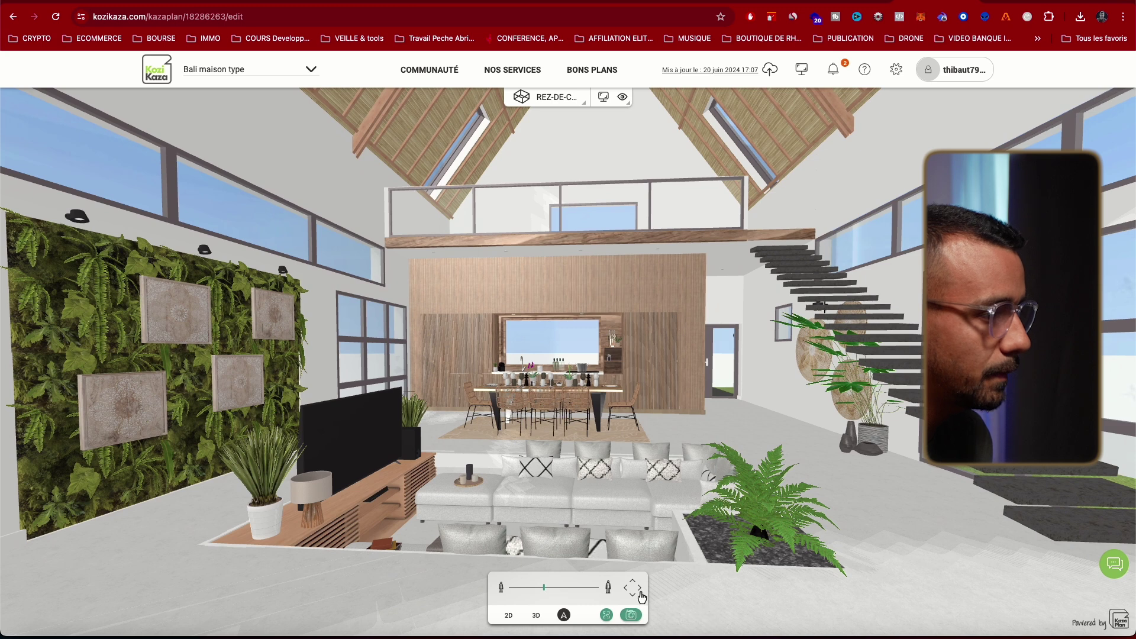
left_click(632, 583)
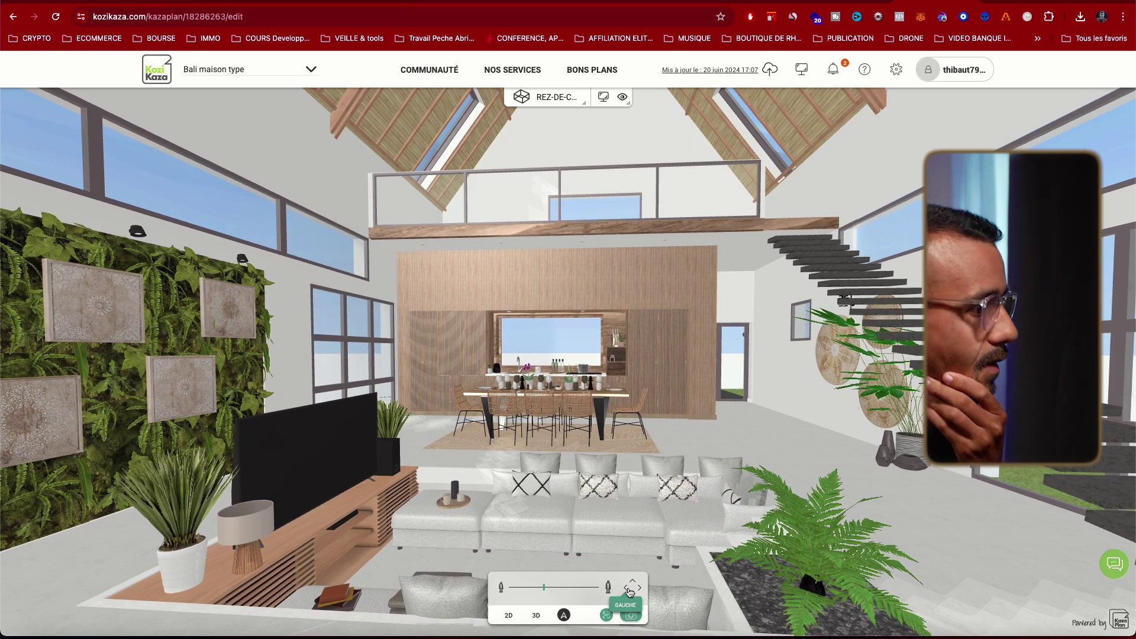
mouse_move(630, 550)
left_mouse_down()
mouse_move(575, 560)
mouse_move(629, 556)
left_mouse_up()
left_click(633, 582)
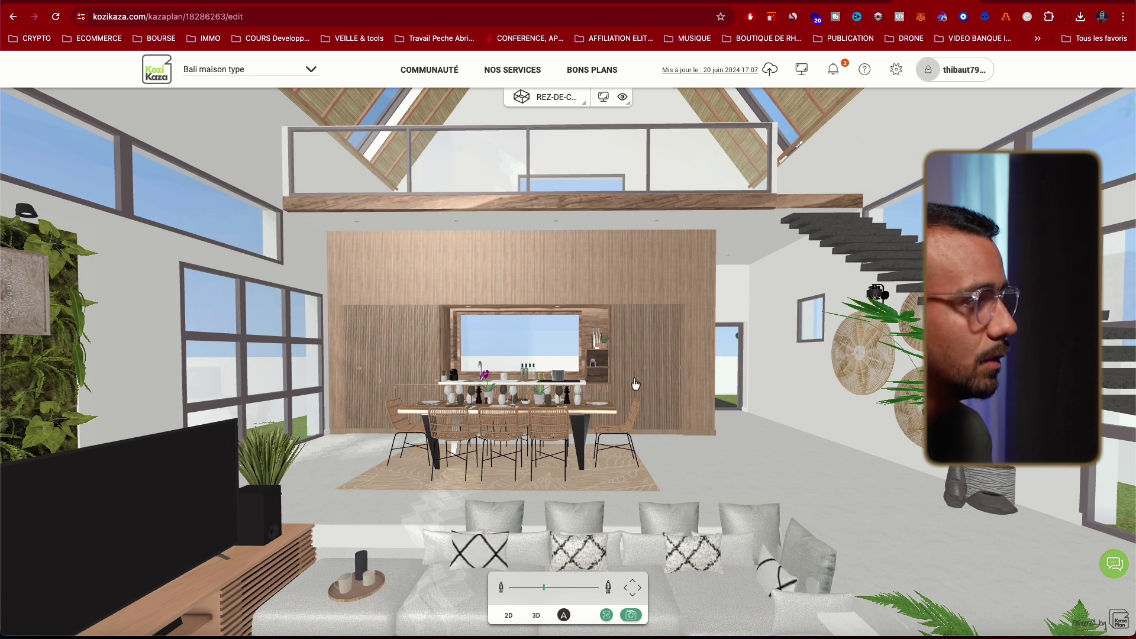
left_click(633, 584)
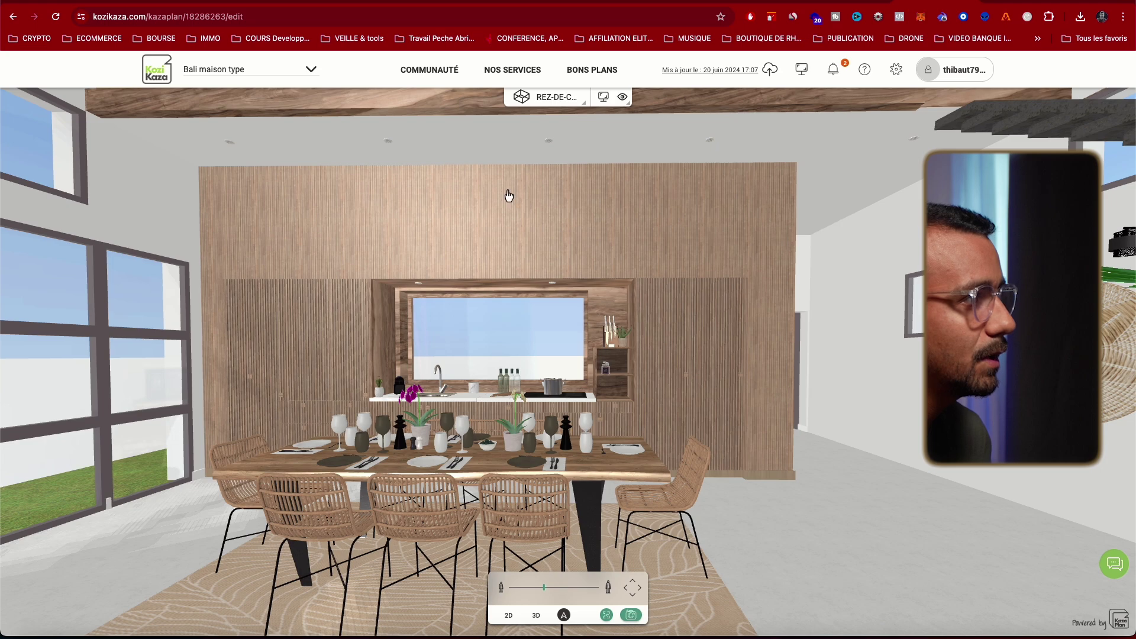
- Look around from the dining area to examine the staircase wall and the sunken lounge with its TV unit
left_click_drag(776, 536, 892, 549)
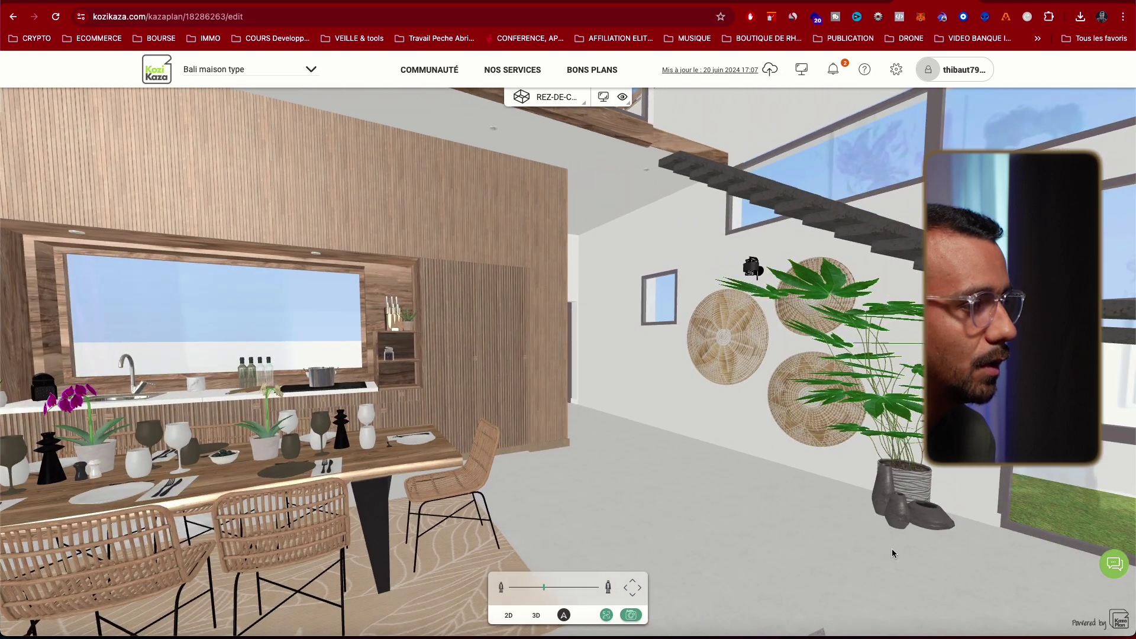
left_click_drag(828, 529, 925, 562)
left_click_drag(828, 503, 1006, 583)
left_click_drag(570, 371, 655, 469)
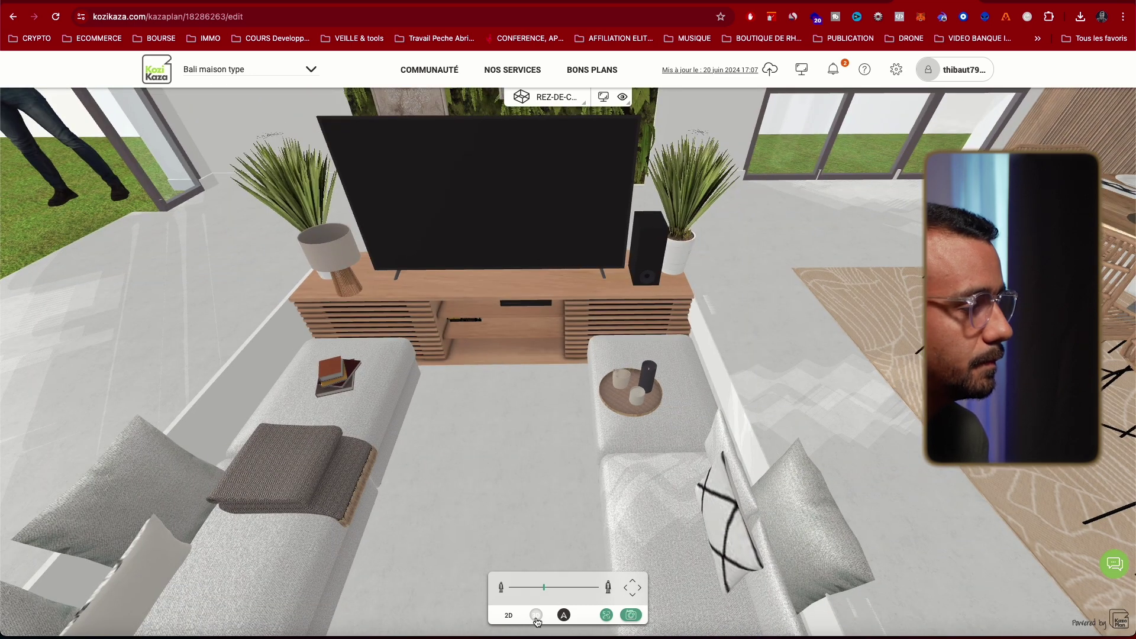
- Switch to the 3D editing view and display the basement level (SOUS-SOL) with the sunken lounge
left_click(536, 617)
scroll(570, 536, "down", 5)
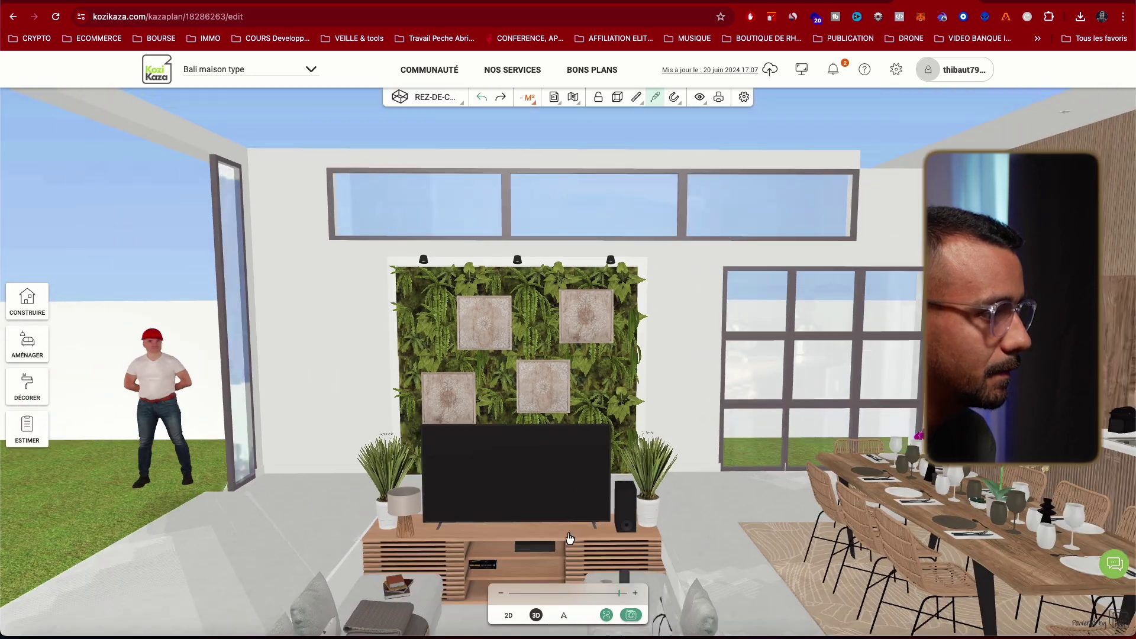
scroll(759, 545, "up", 2)
mouse_move(740, 546)
left_mouse_down()
mouse_move(583, 571)
mouse_move(733, 560)
mouse_move(724, 545)
left_mouse_up()
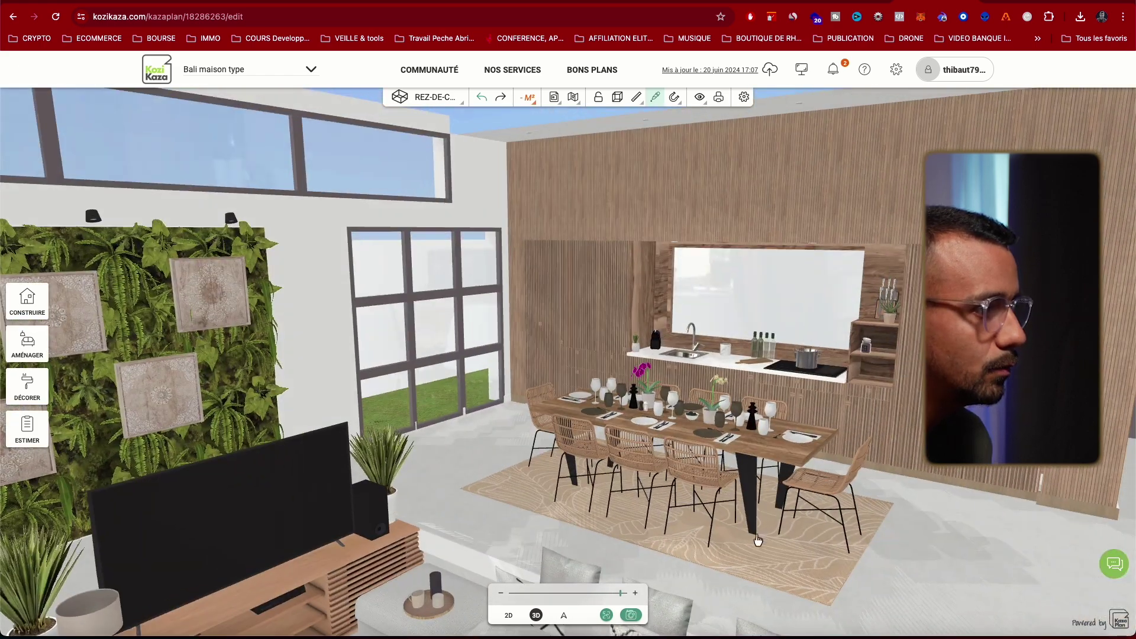
left_click(759, 541)
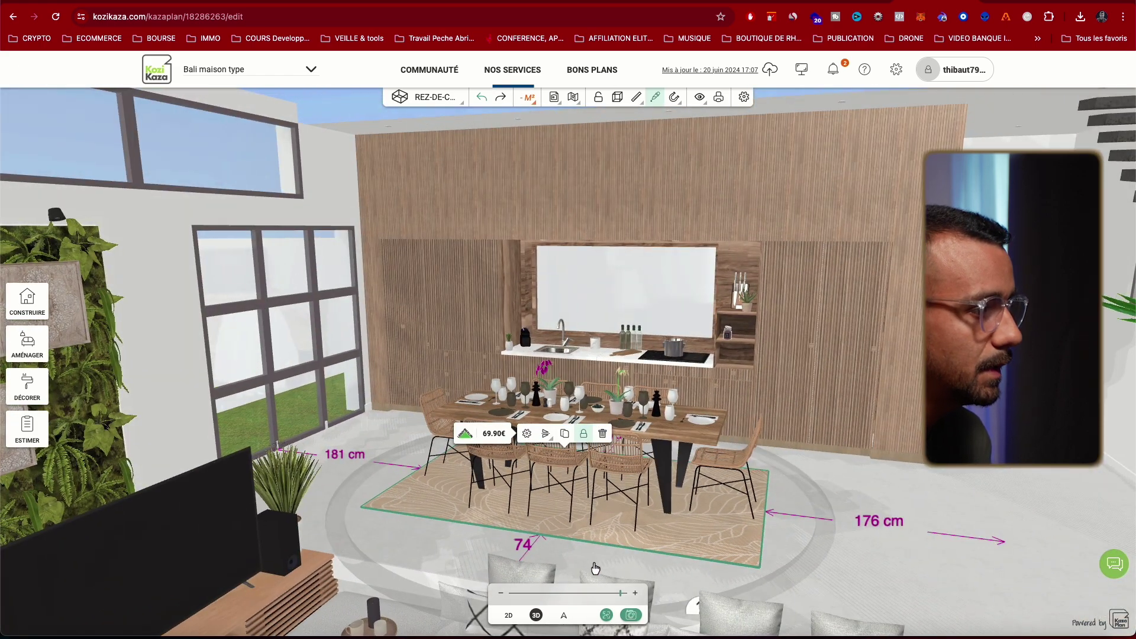
left_click_drag(619, 596, 610, 598)
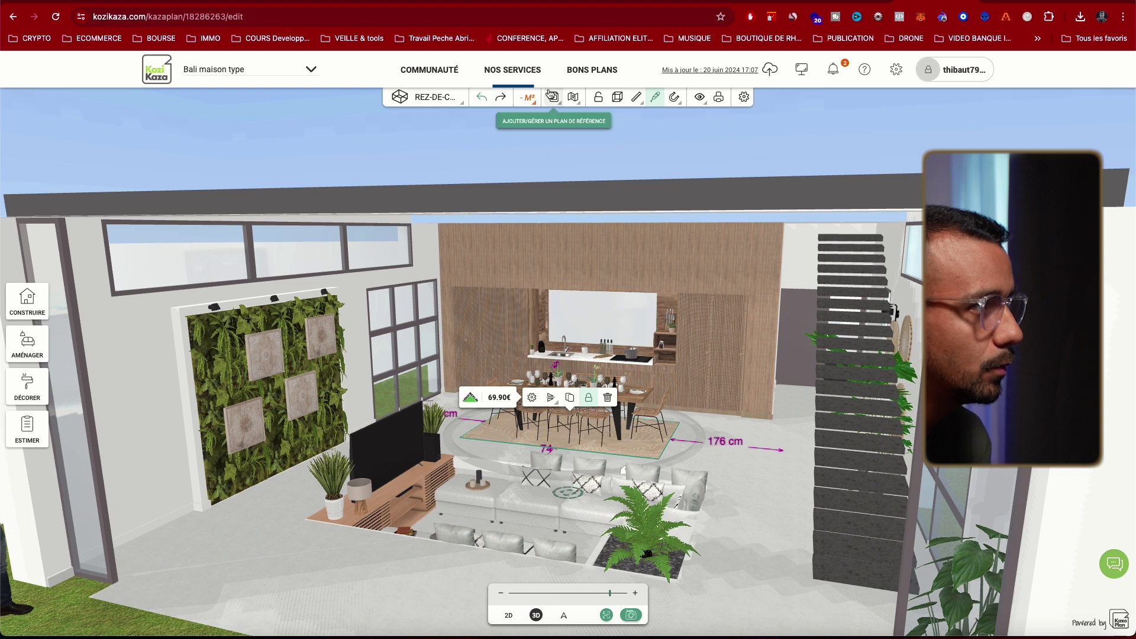
left_click(436, 98)
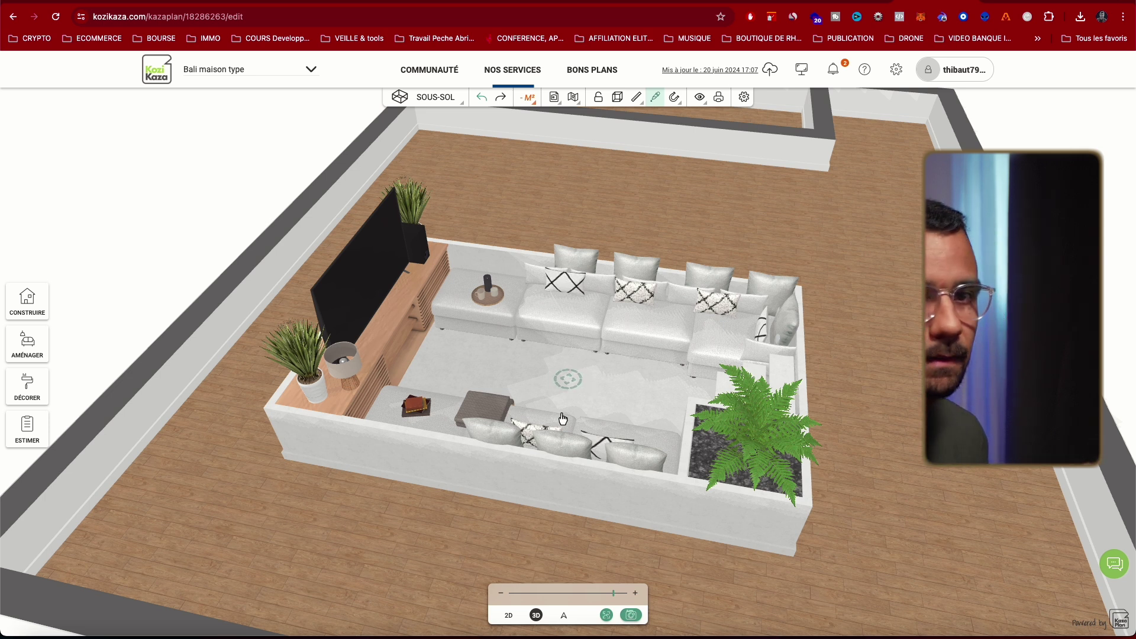
- Search the furnishing catalogue for "TAPIS" and look through the models
left_click(28, 345)
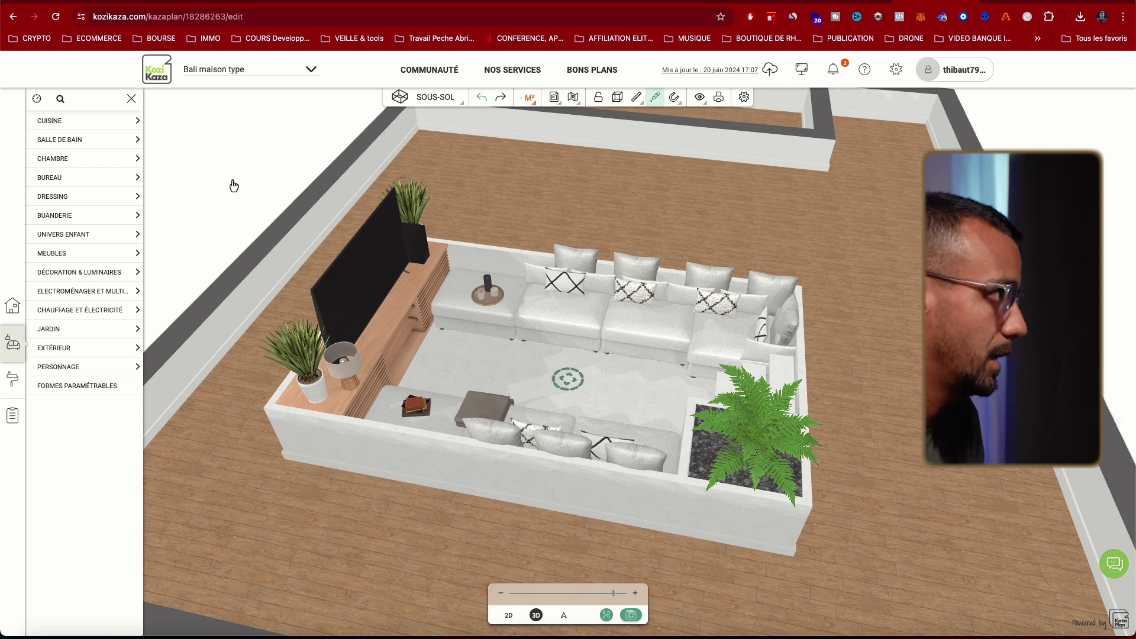
left_click(60, 100)
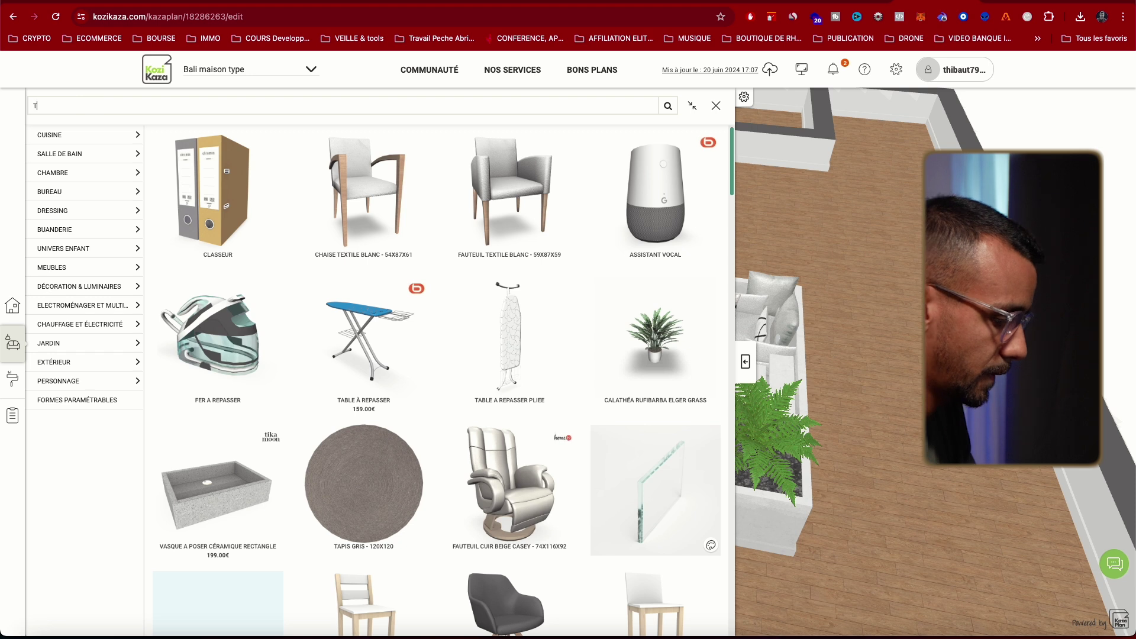
type("TAPIS")
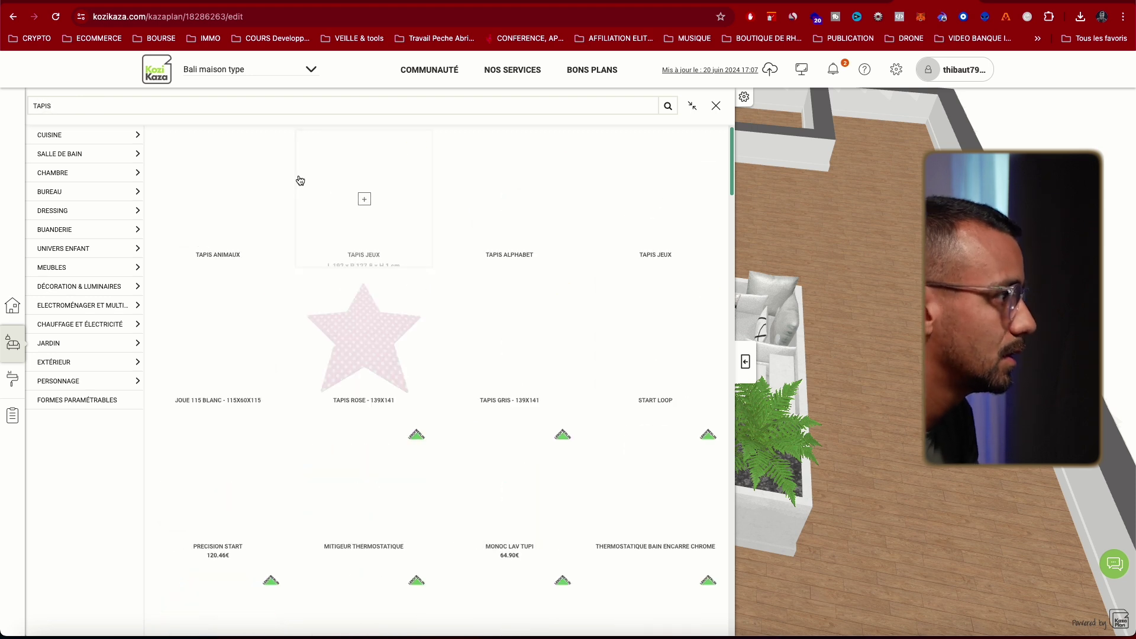
scroll(444, 418, "down", 15)
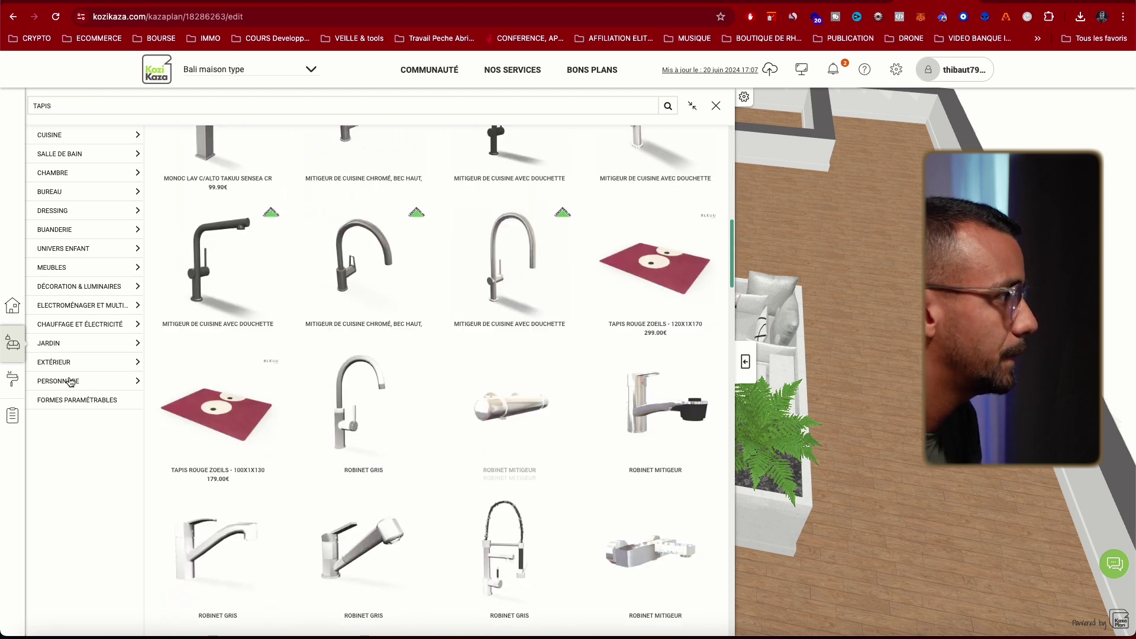
- Place the round grey rug TAPIS GRIS - 120X120 from the rug category on the floor between the lounge sofas
left_click(119, 290)
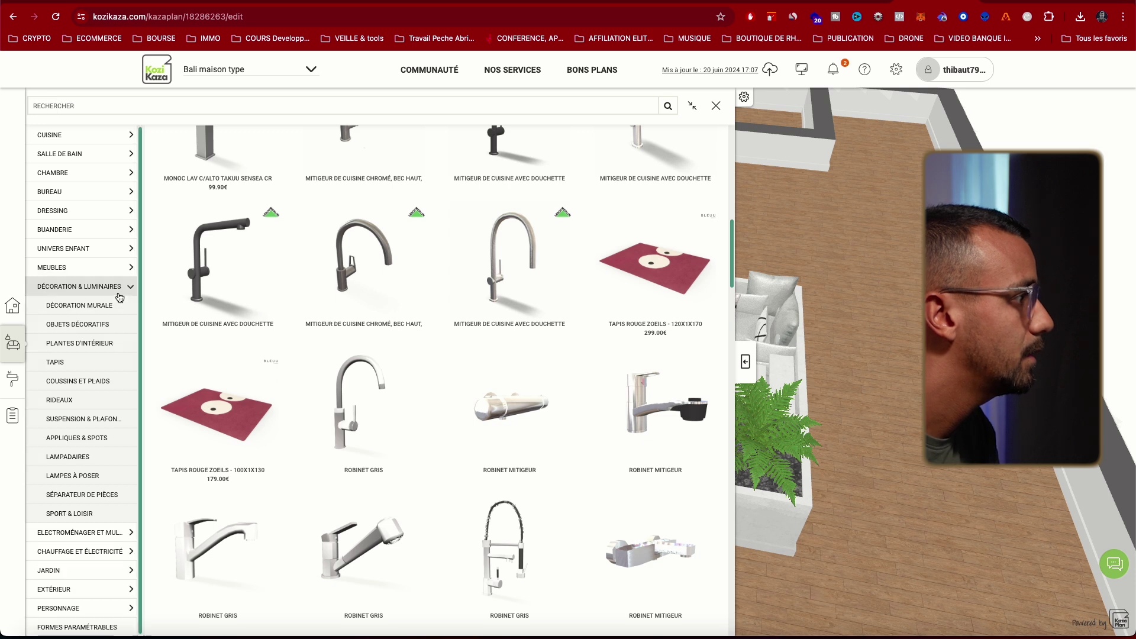
left_click(112, 362)
scroll(452, 384, "down", 5)
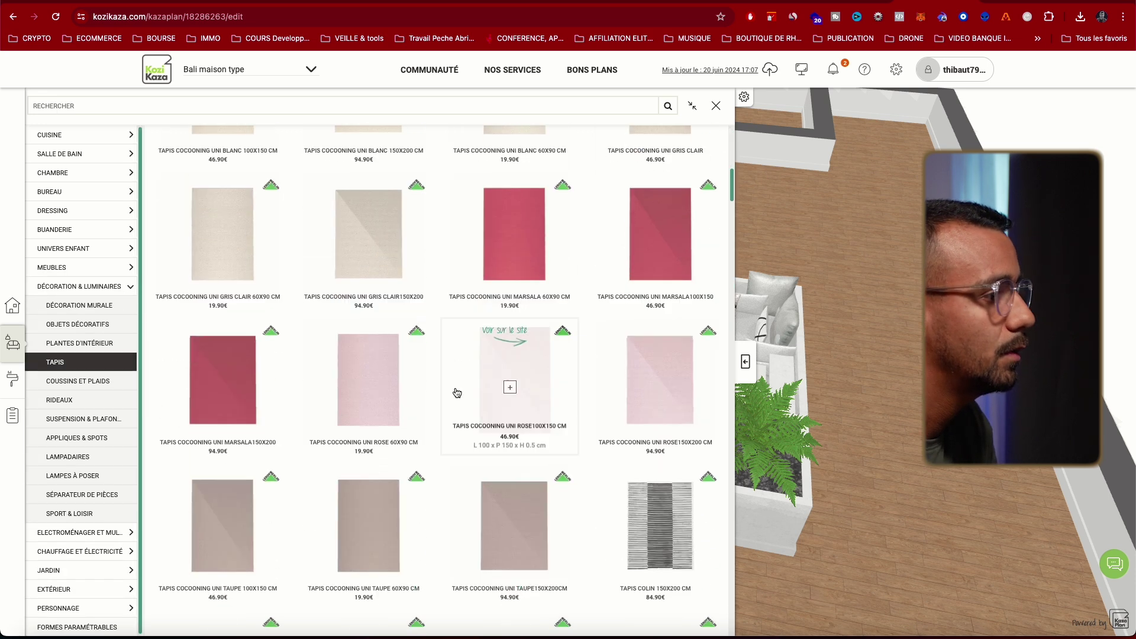
scroll(456, 393, "down", 15)
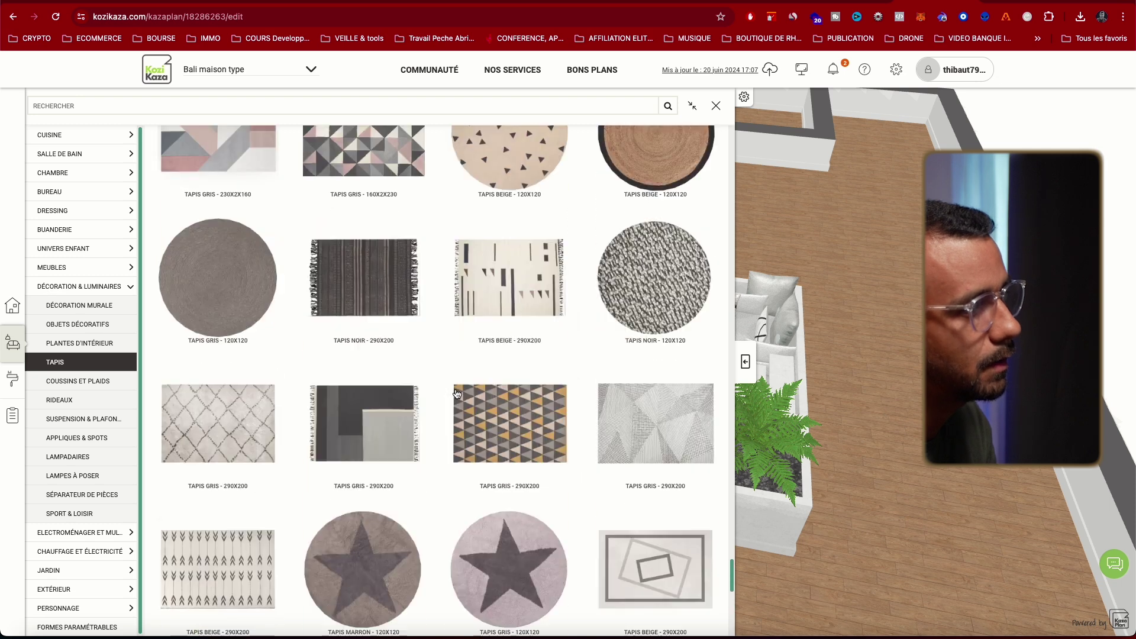
scroll(457, 393, "up", 5)
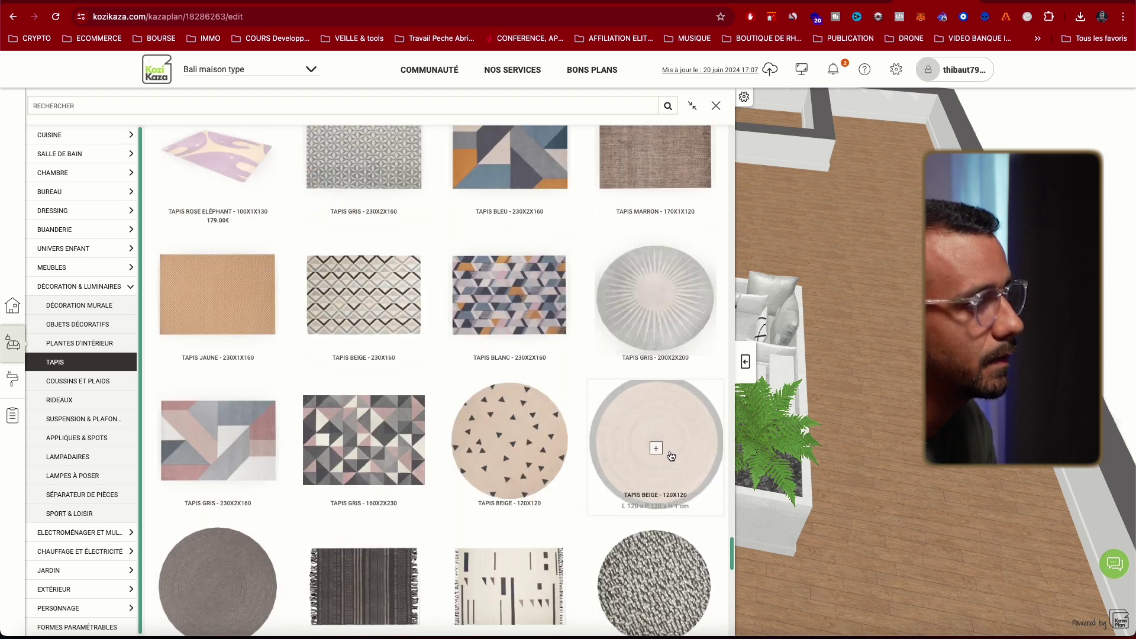
scroll(671, 343, "up", 3)
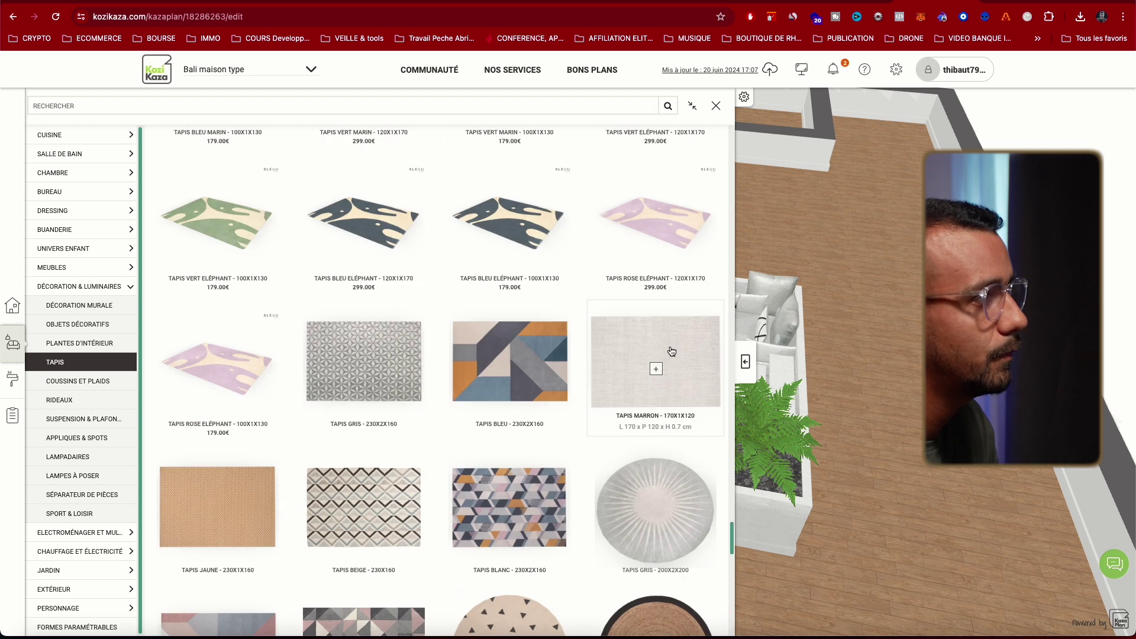
scroll(684, 449, "down", 1)
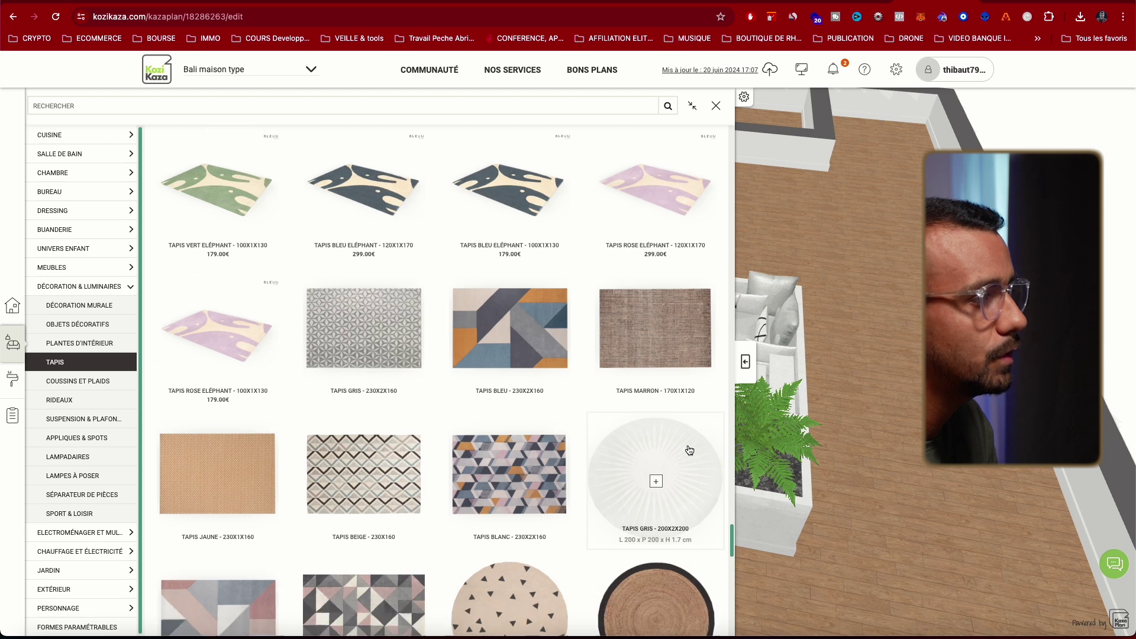
left_click(657, 450)
left_click_drag(822, 396, 718, 380)
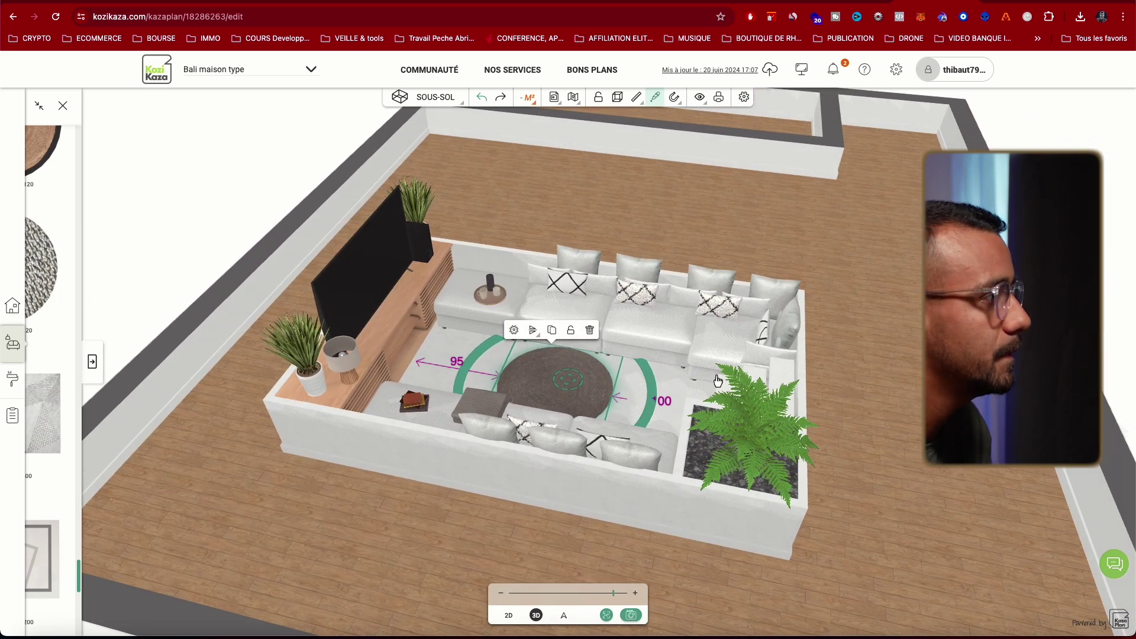
left_click(92, 361)
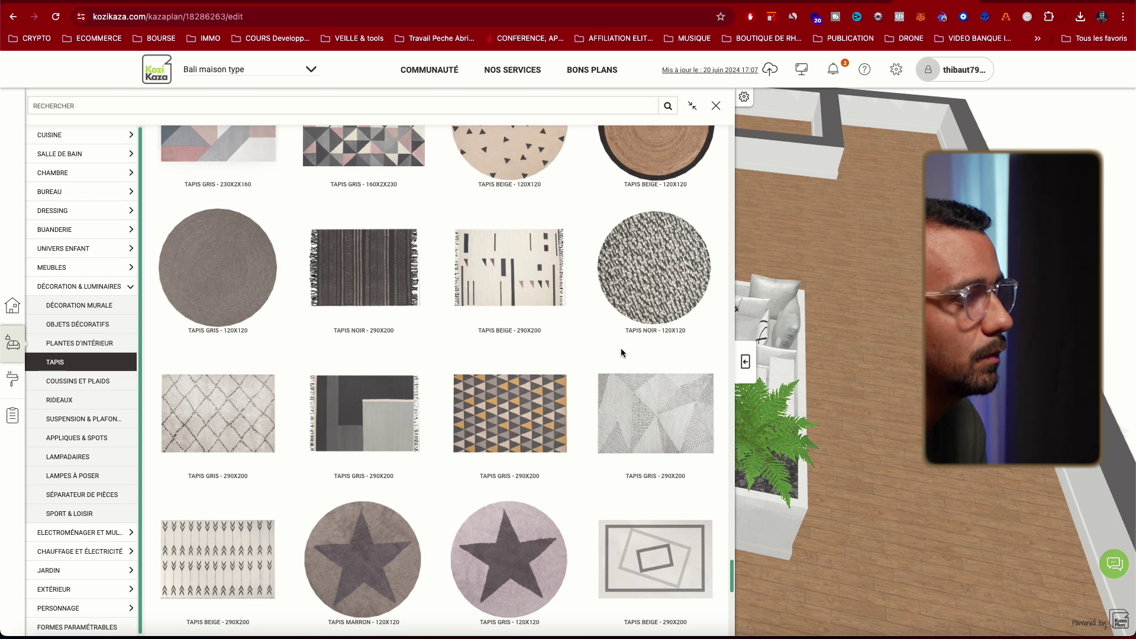
left_click(745, 361)
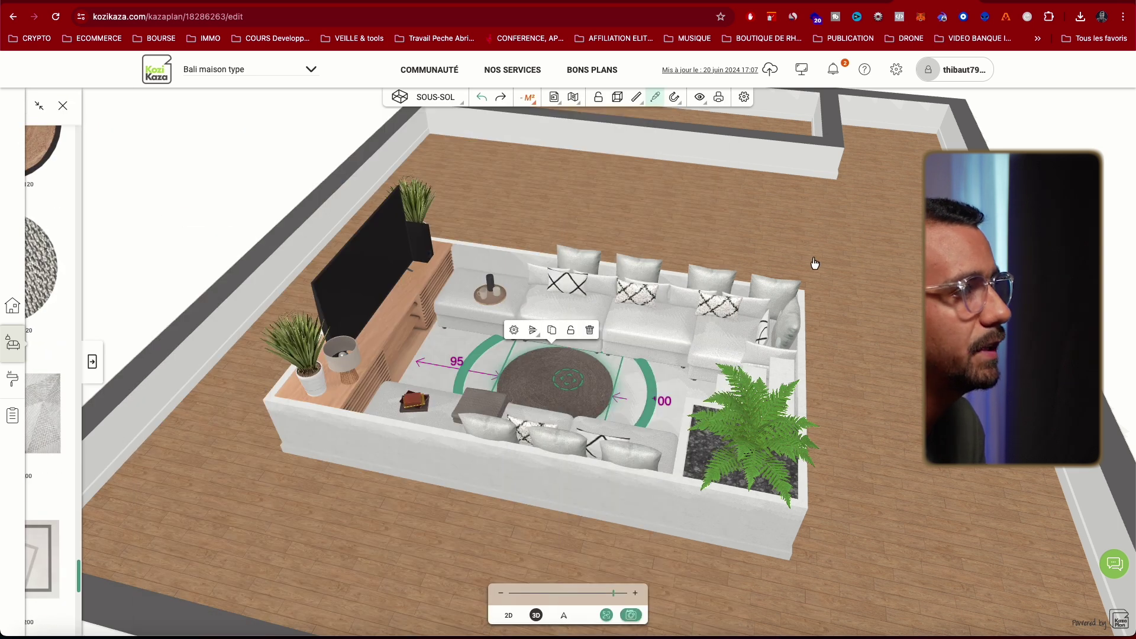
left_click_drag(844, 394, 903, 403)
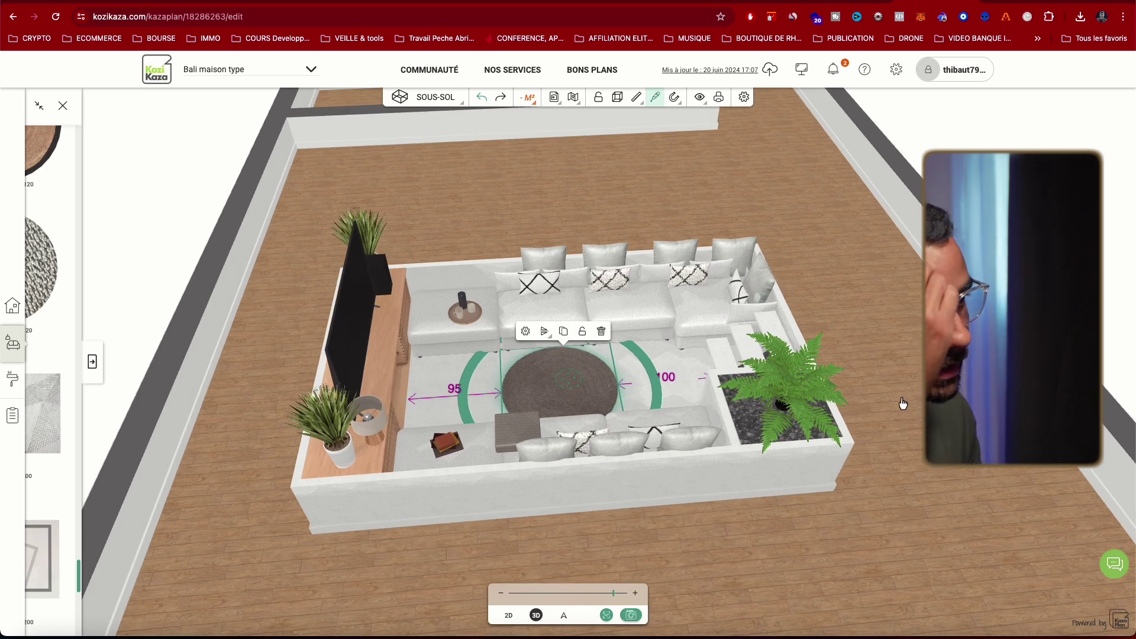
scroll(553, 417, "up", 3)
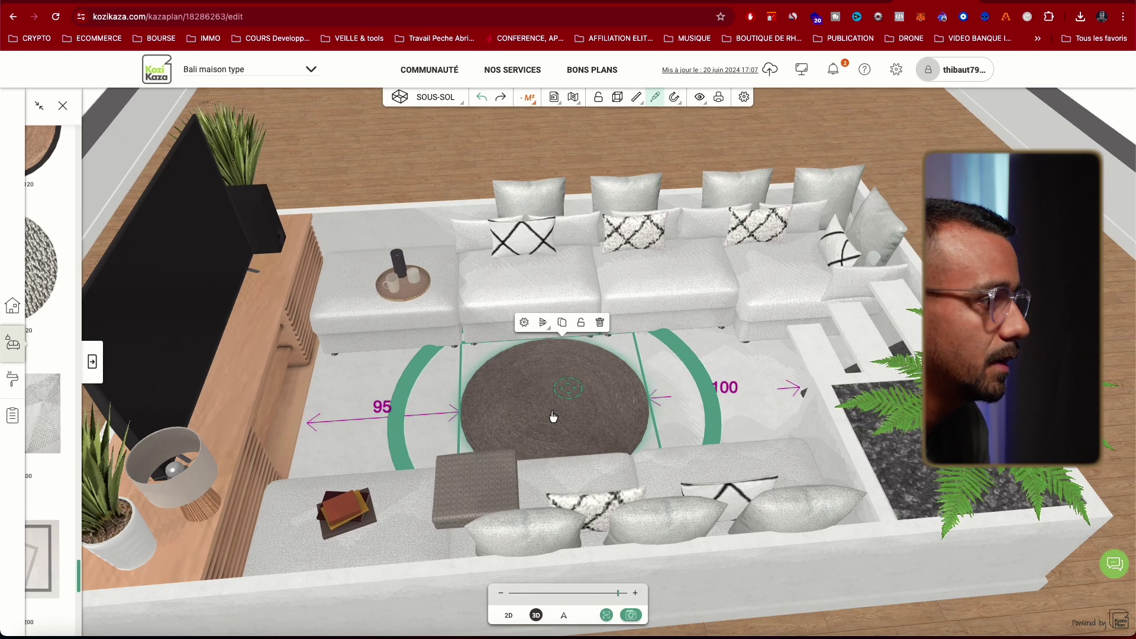
scroll(574, 394, "down", 2)
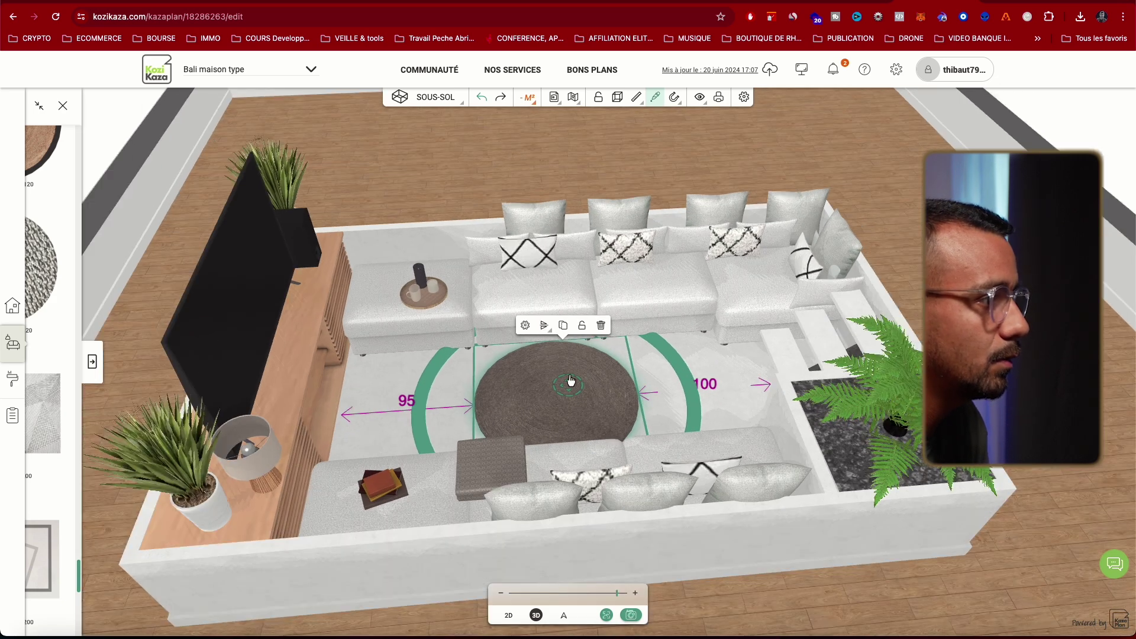
- Apply an olive-beige woven texture from the carpet, seagrass and sisal coverings to the round rug in the sunken lounge
left_click(101, 362)
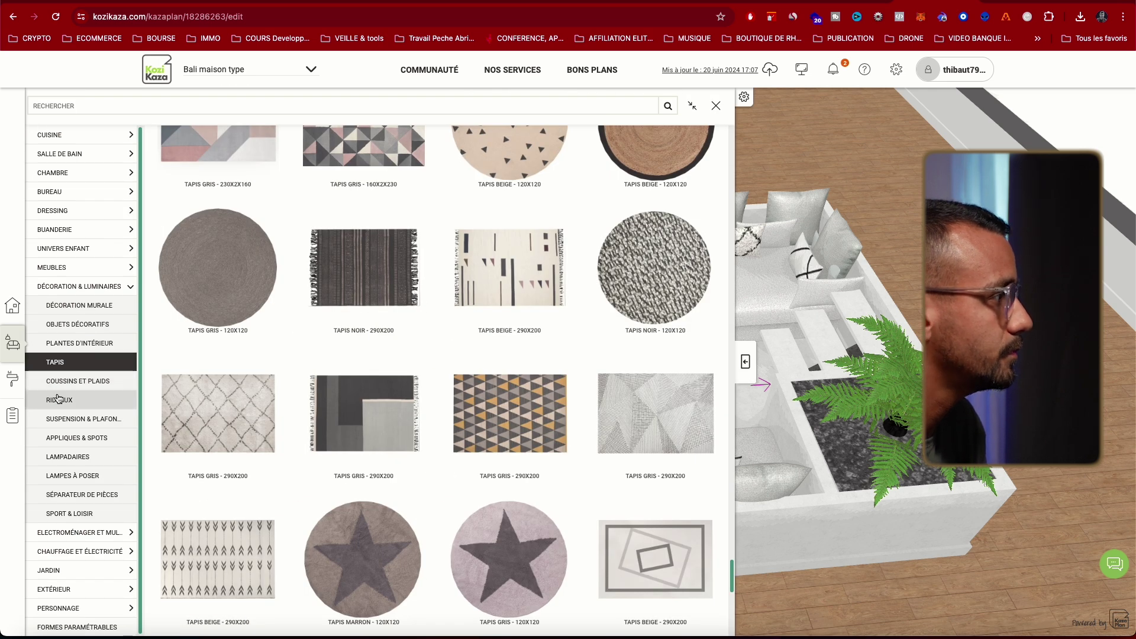
left_click(39, 377)
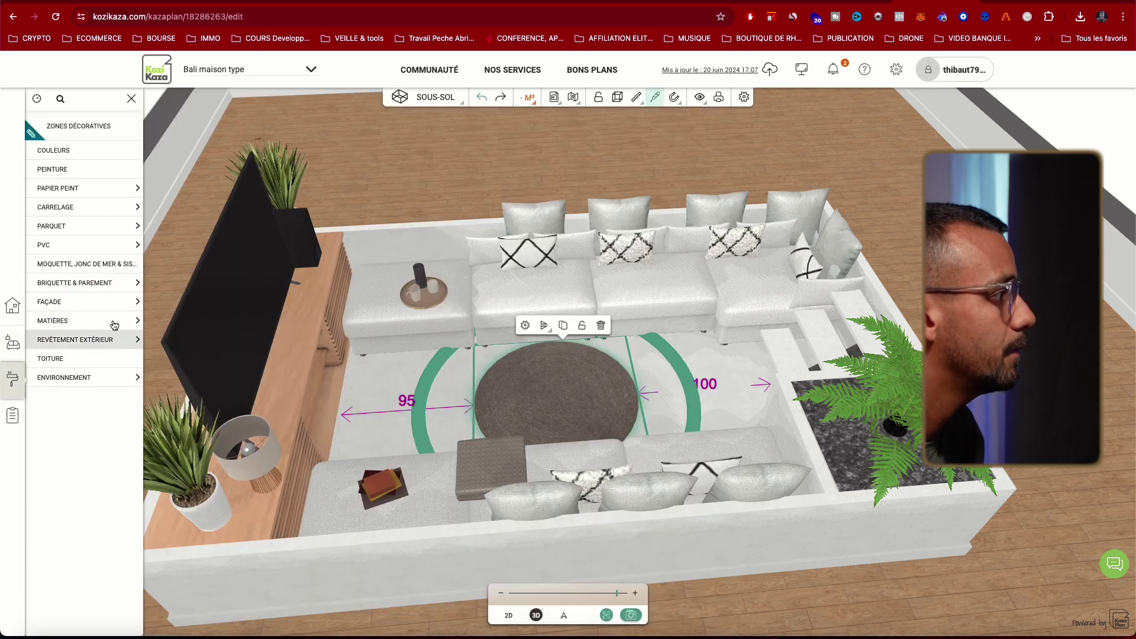
left_click(114, 320)
left_click(121, 303)
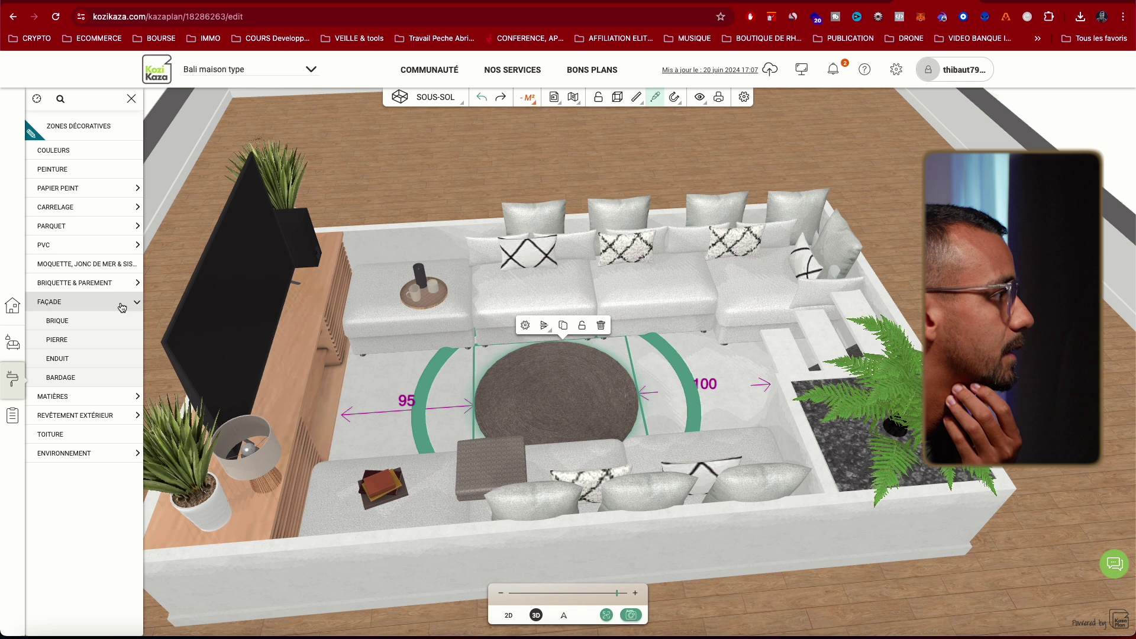
left_click(141, 263)
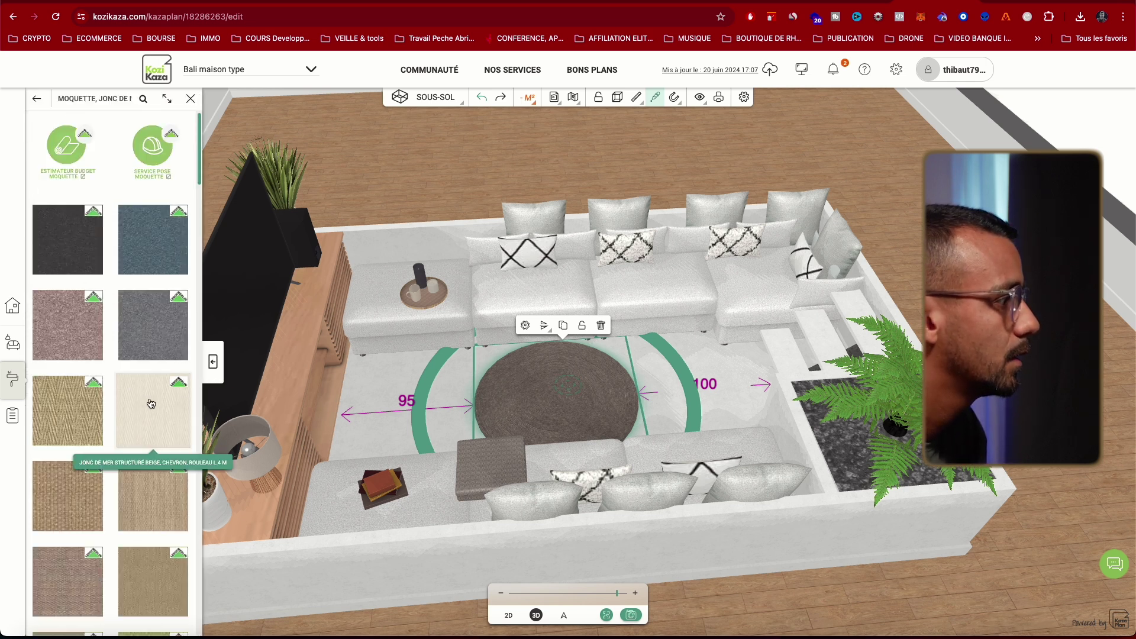
left_click(149, 400)
left_click(69, 407)
left_click(155, 513)
scroll(610, 349, "down", 5)
scroll(610, 349, "up", 3)
left_click(152, 577)
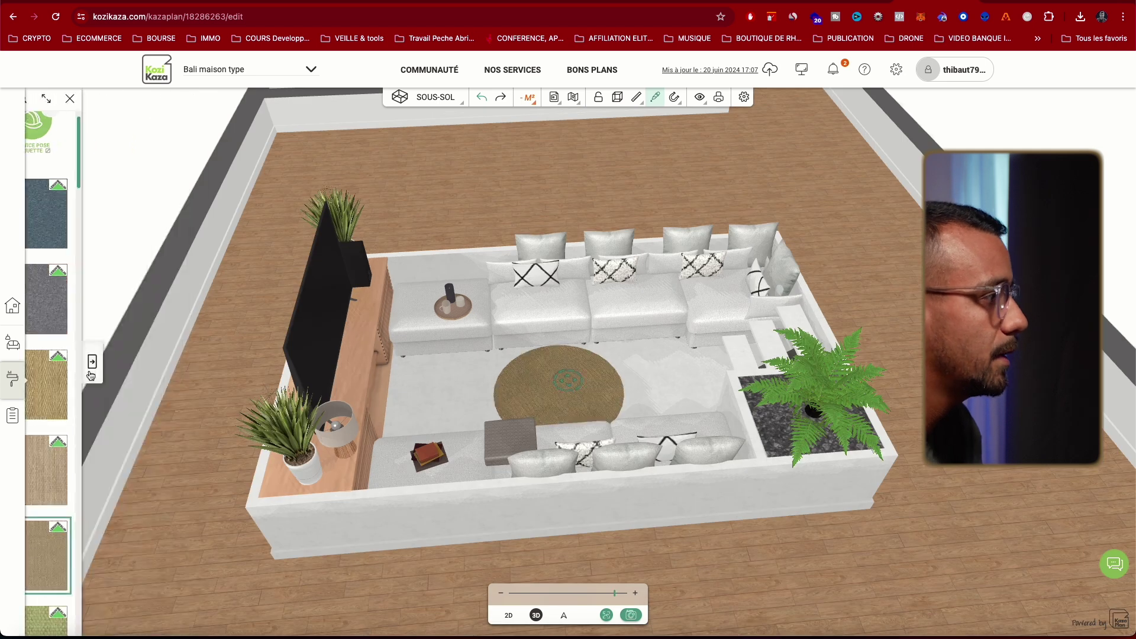
- Try the light green JONC DE MER UNI VERT CLAIR texture on the round rug, adjusting its horizontal and vertical symmetry
scroll(118, 415, "down", 6)
left_click(93, 371)
left_click(122, 311)
left_click_drag(96, 343, 98, 343)
left_click(104, 412)
left_click(102, 372)
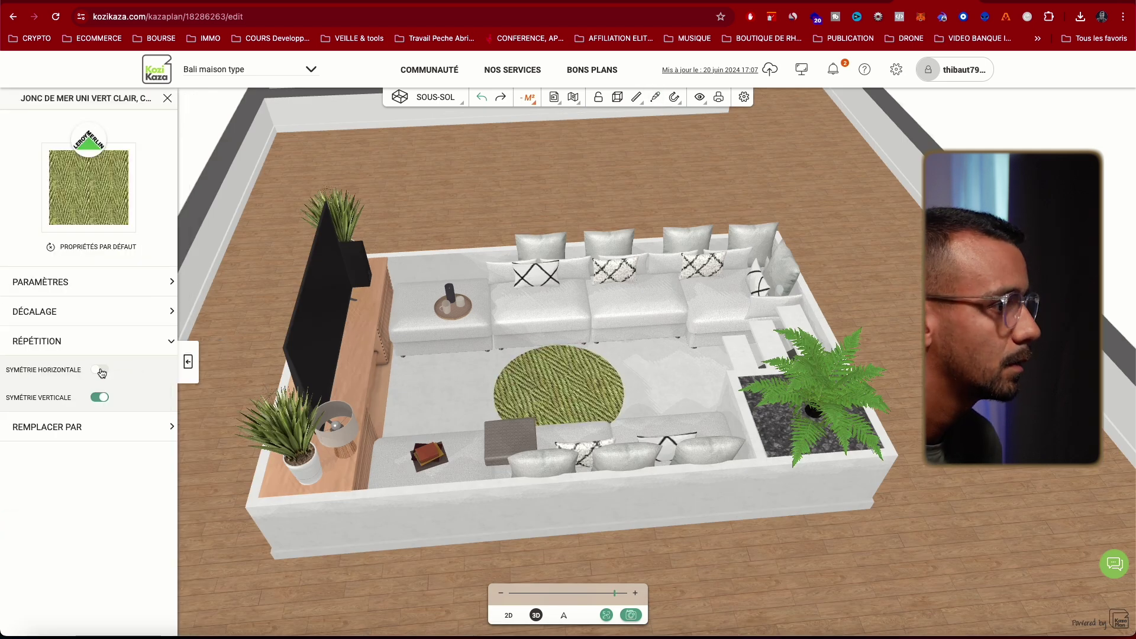
left_click(102, 371)
- Apply the brown SISAL CHINÉ MARRON, LIVOS texture to the round rug, with its angle set to 149.4°
key("Escape")
left_click(30, 384)
scroll(126, 271, "down", 5)
left_click(126, 271)
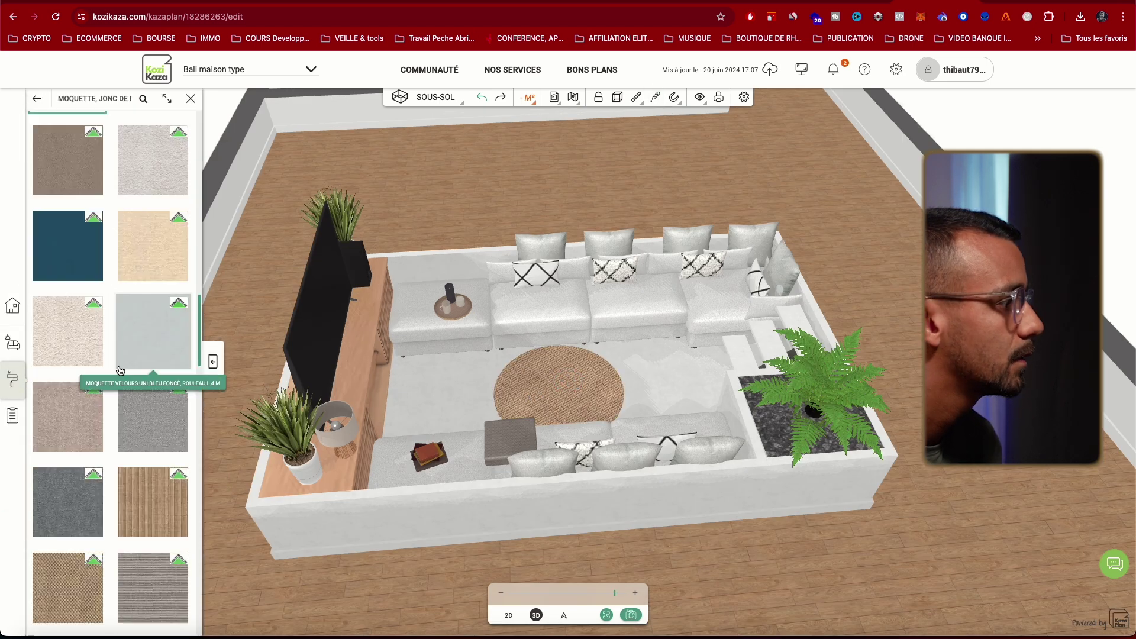
left_click(96, 380)
left_click(97, 379)
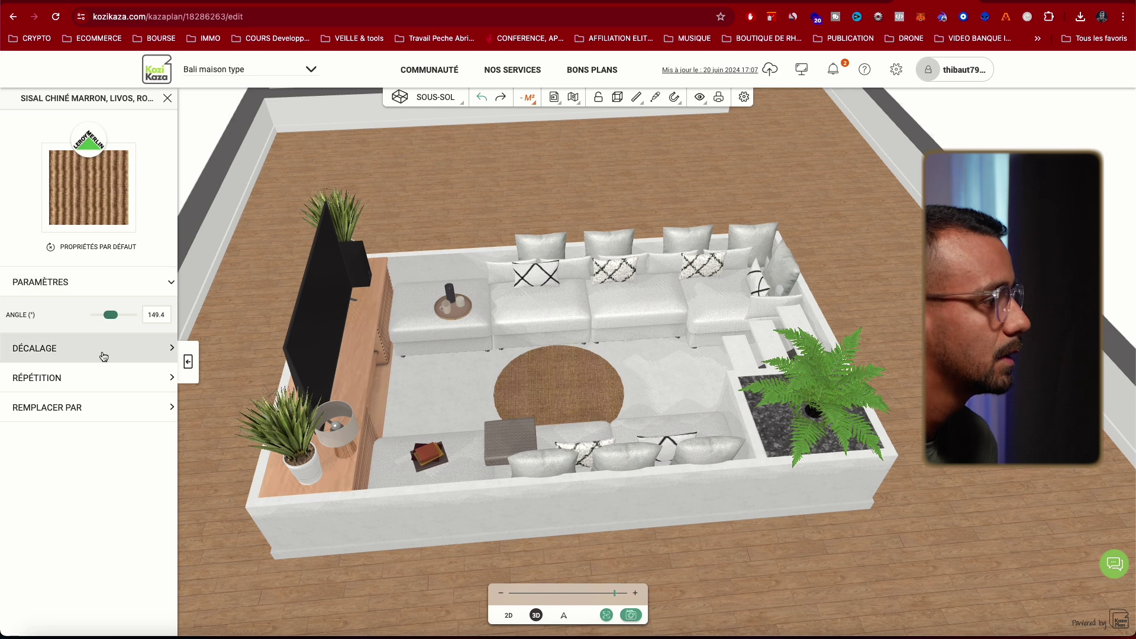
- Walk through the ground floor in visitor view, from the lounge past the dining area and kitchen to the entrance door, and return to 3D editing
left_click(564, 615)
left_click(633, 585)
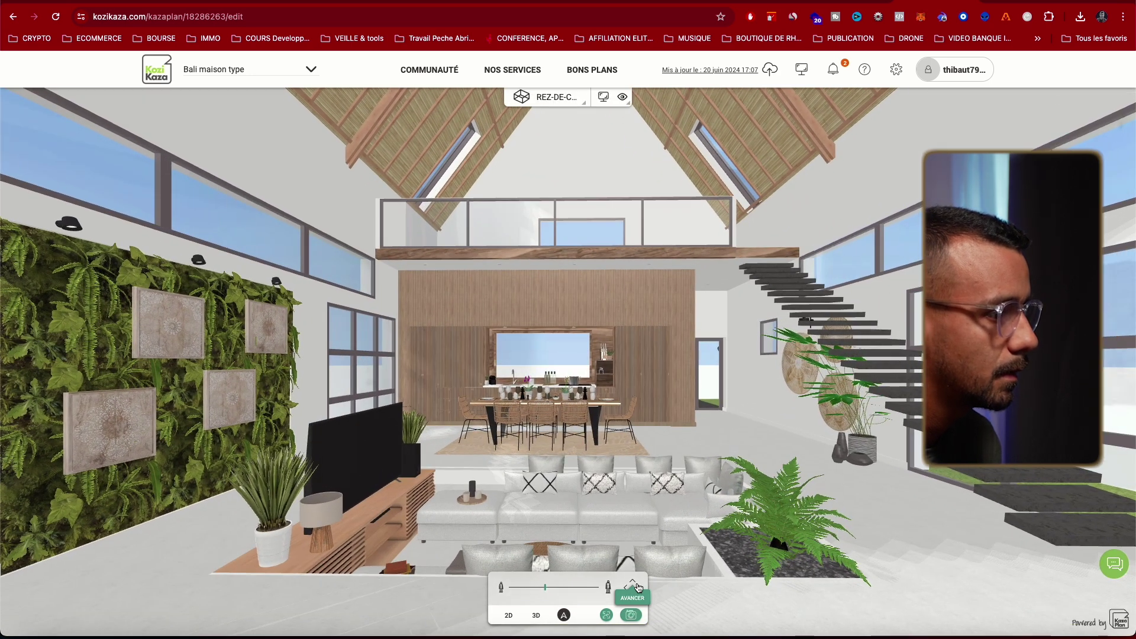
left_click(633, 586)
left_click_drag(655, 571, 675, 588)
left_click(633, 584)
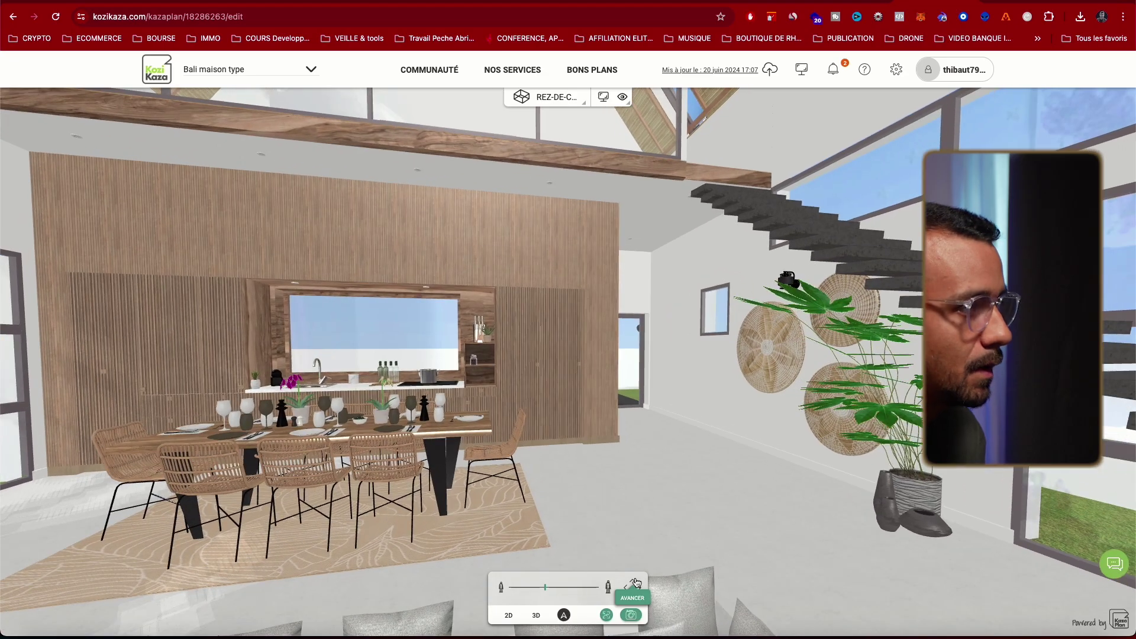
left_click_drag(696, 506, 735, 501)
left_click(633, 582)
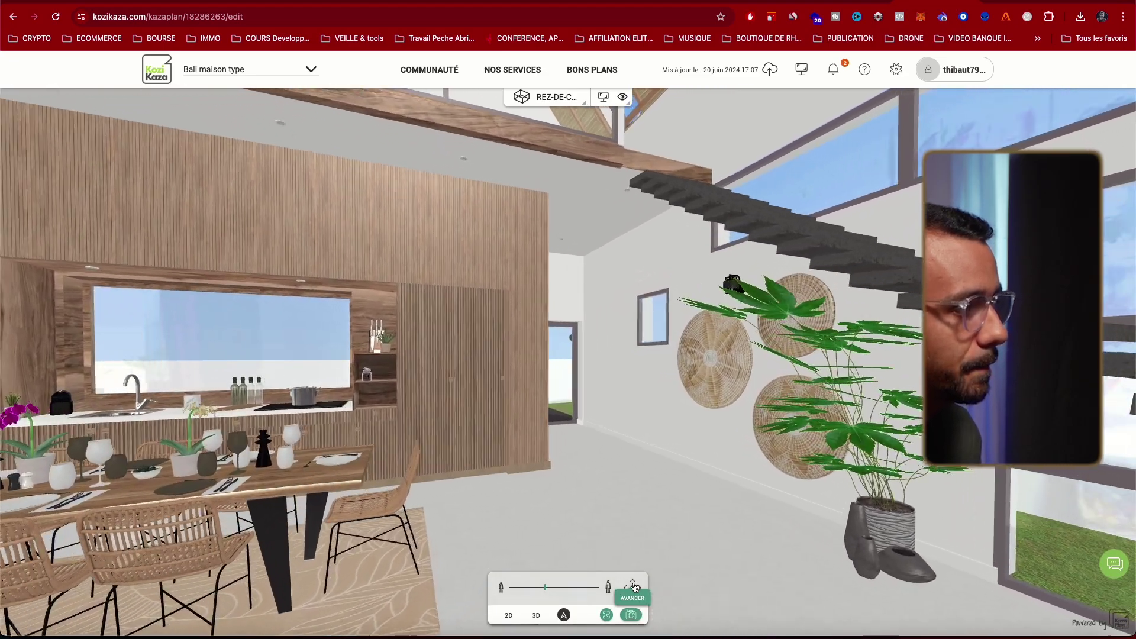
left_click(640, 586)
left_click(633, 583)
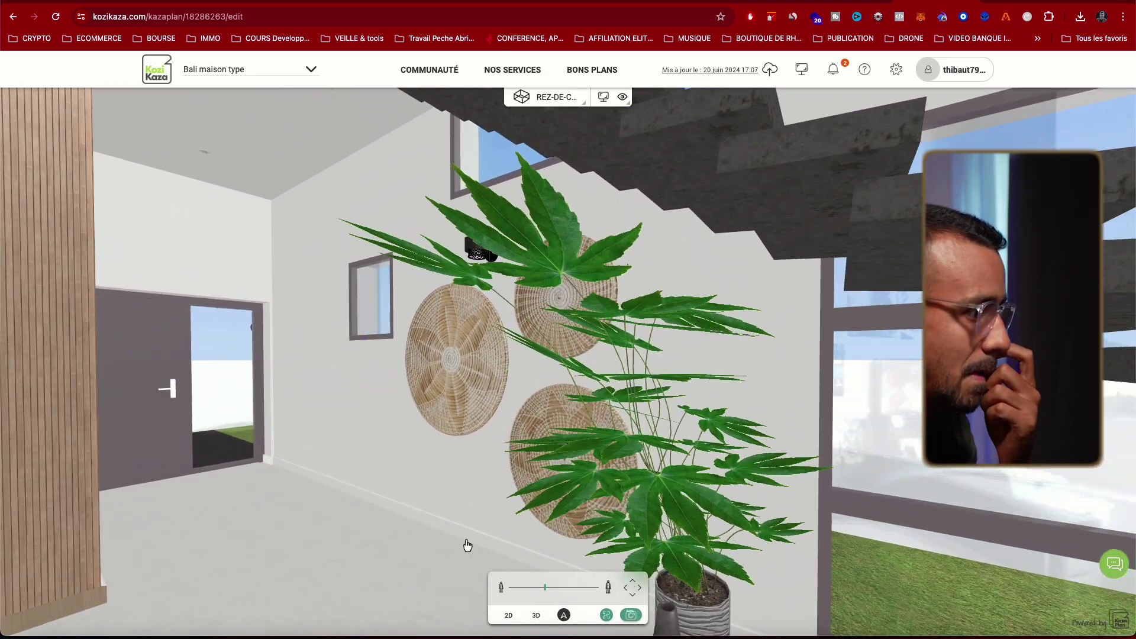
left_click_drag(464, 542, 346, 554)
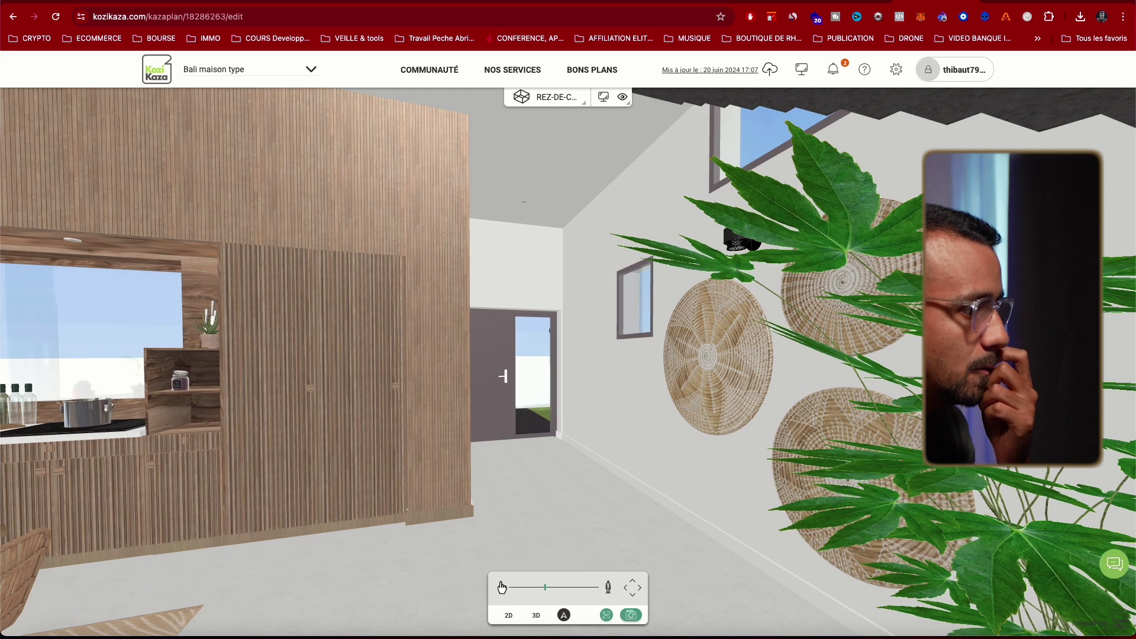
key("Escape")
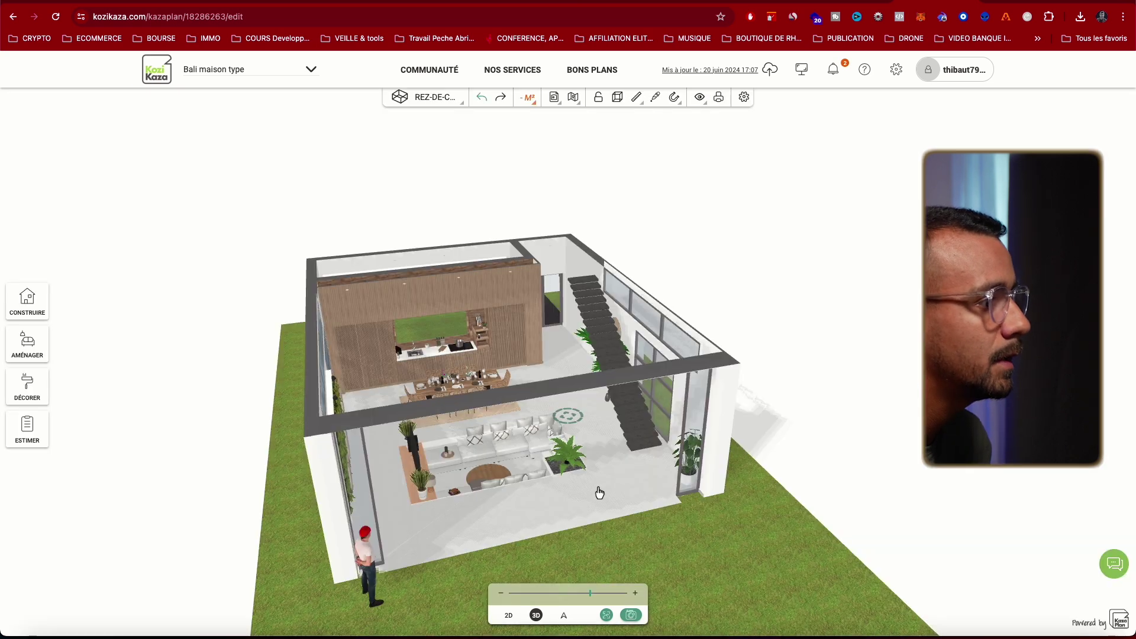
- Copy the BAGUETTE wood slat finish from the kitchen cladding onto the wall around the entrance door and check it in visitor view
scroll(556, 419, "down", 5)
scroll(558, 422, "up", 10)
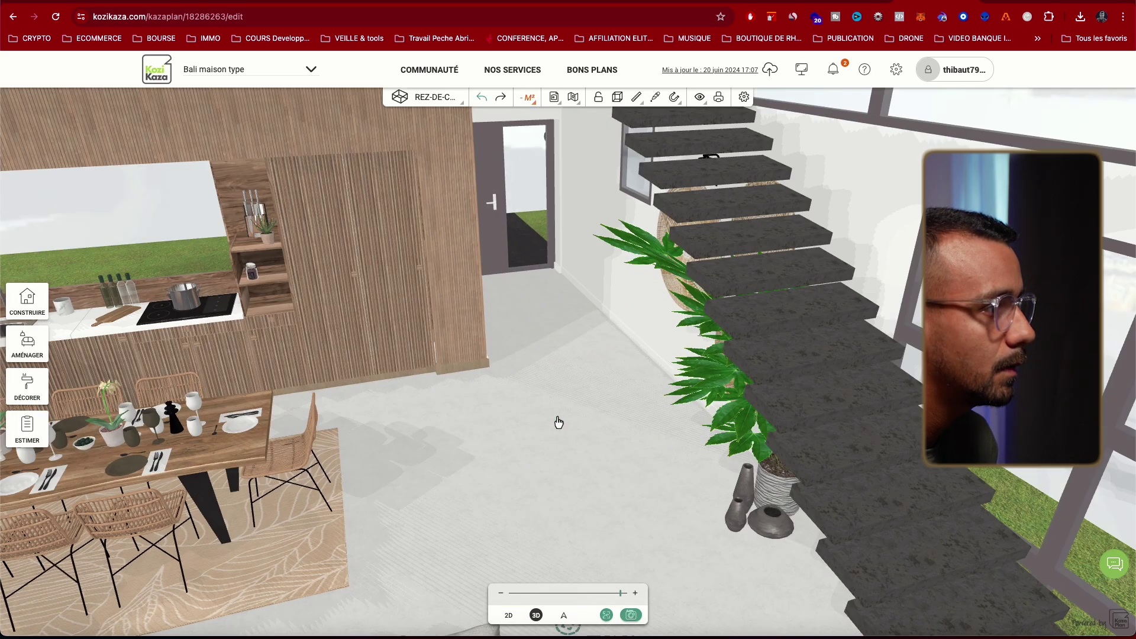
left_click_drag(561, 438, 382, 233)
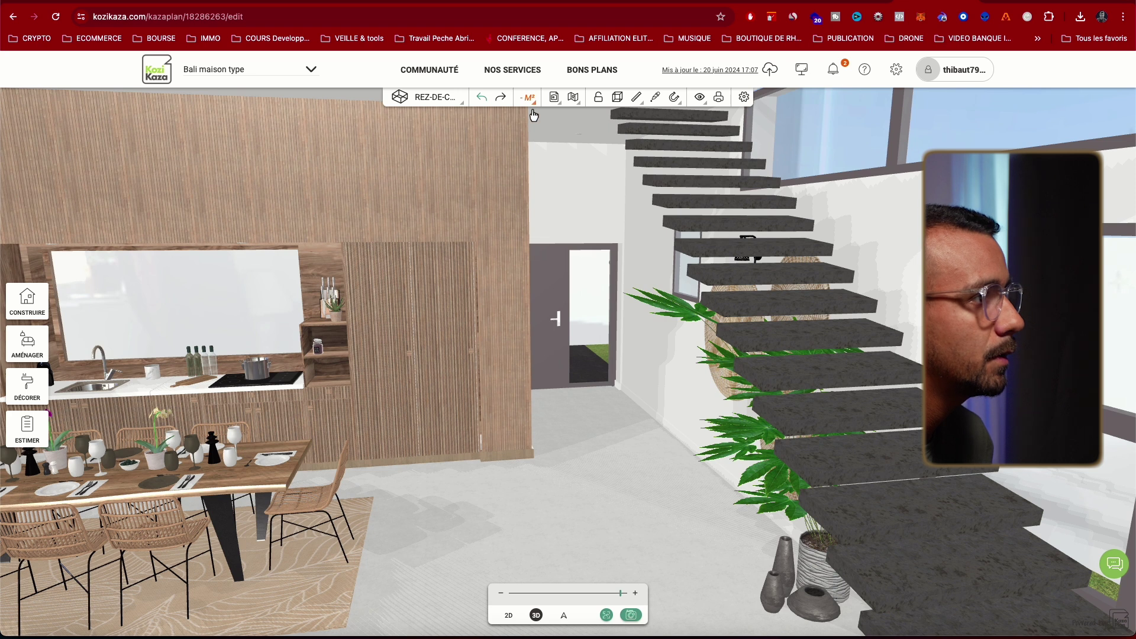
left_click(655, 98)
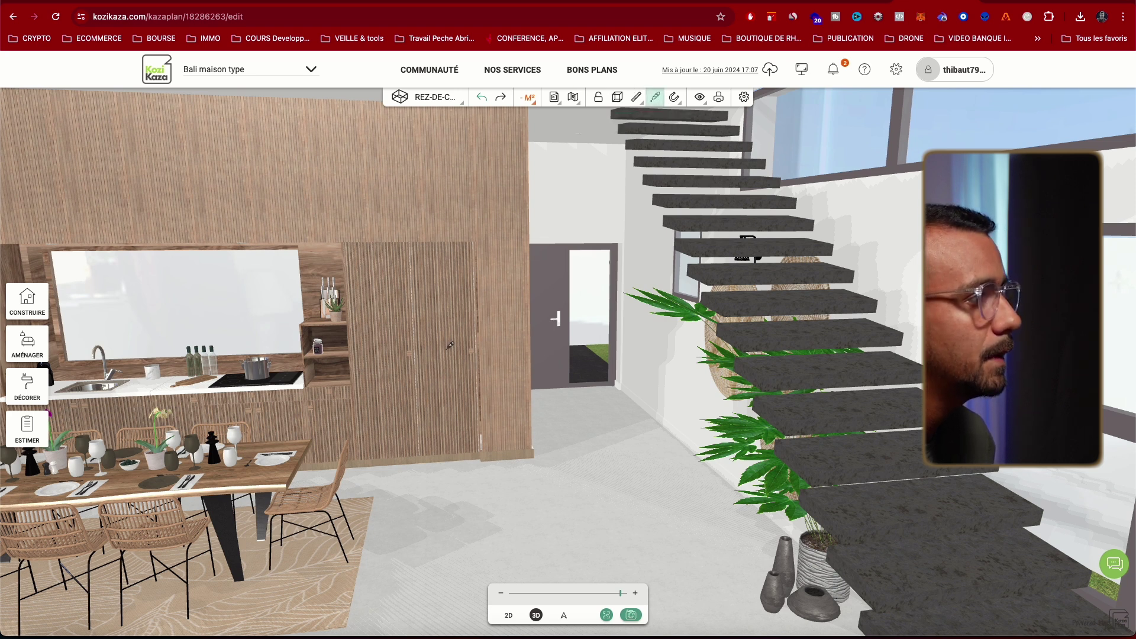
left_click(576, 265)
left_click(574, 230)
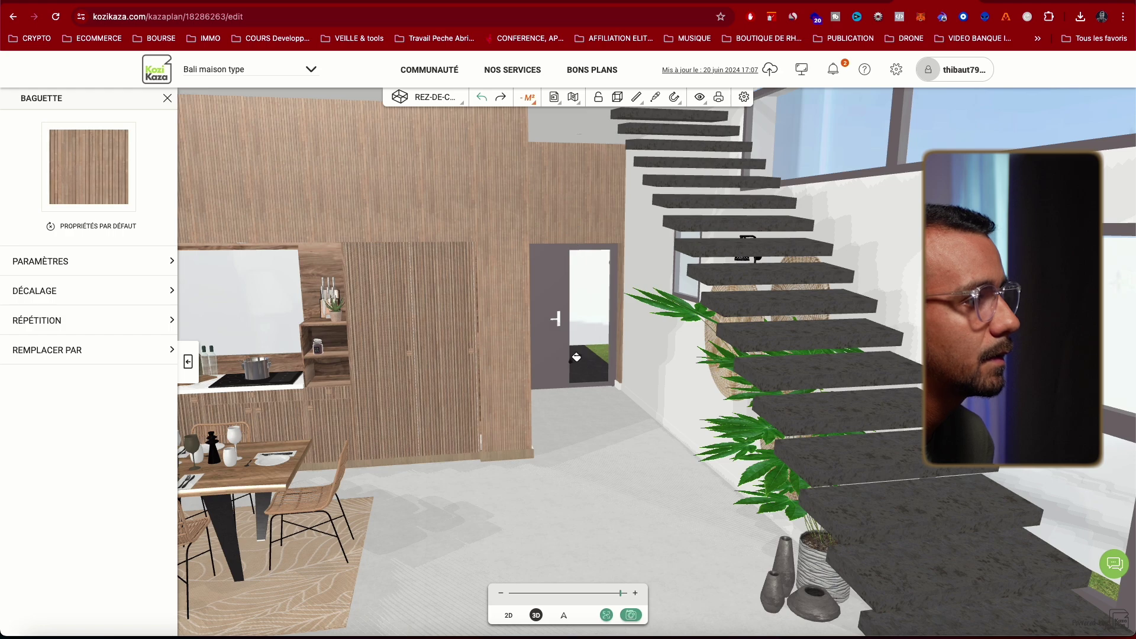
scroll(577, 358, "up", 3)
left_click(564, 615)
left_click(632, 583)
left_click(536, 615)
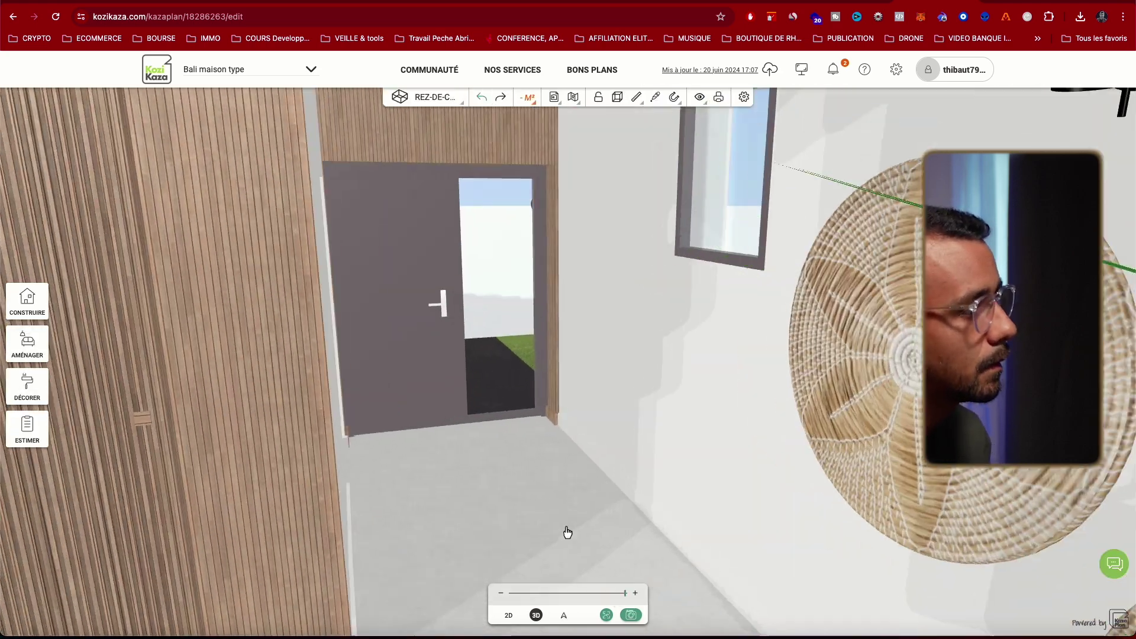
left_click(564, 616)
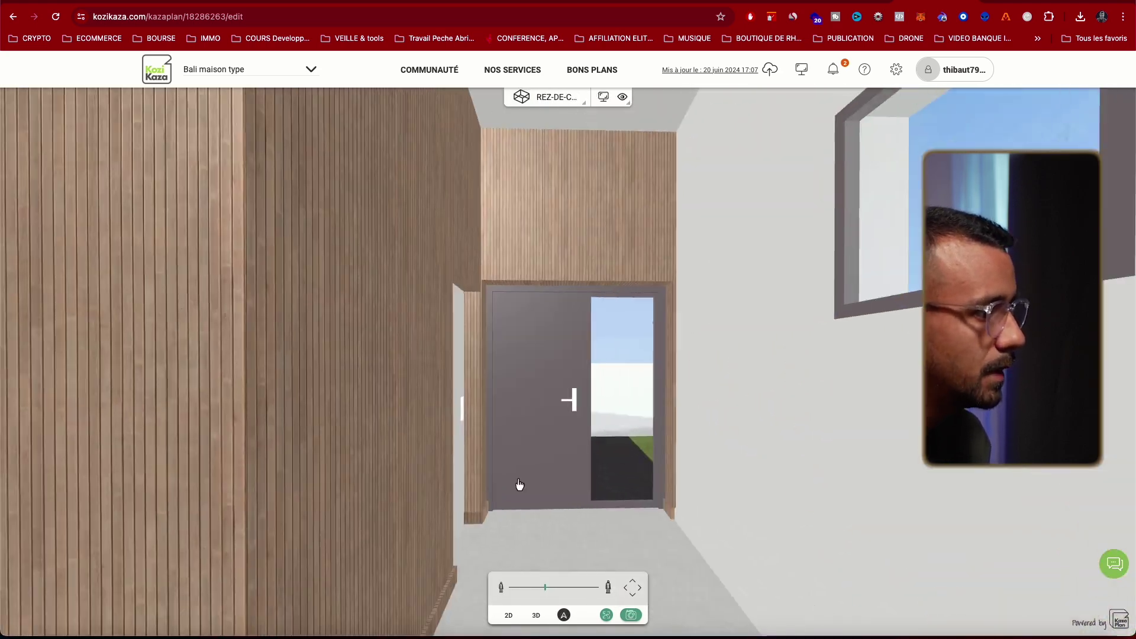
- Give the entrance door the SHEESHAM NATUREL wood finish in the 3D editing view
left_click(535, 615)
left_click(533, 355)
left_click(617, 593)
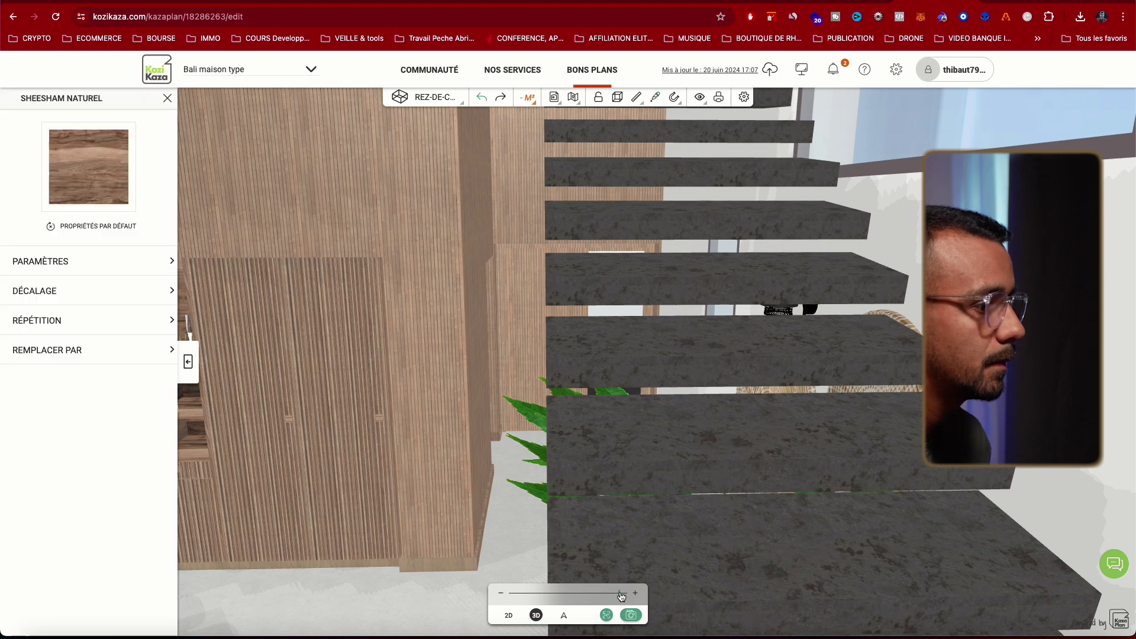
- Apply a black finish from the metal materials (MÉTAL) to the entrance door's handle
left_click(122, 349)
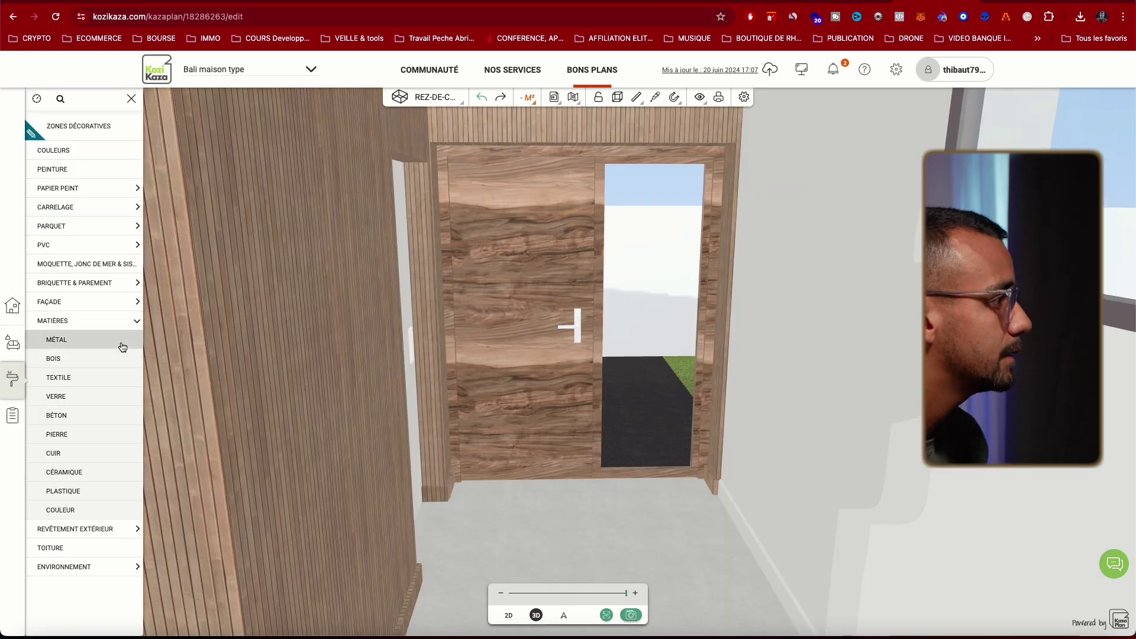
left_click(123, 347)
scroll(130, 335, "down", 5)
left_click(151, 436)
left_click(577, 322)
- Browse the glass materials (VERRE) for a finish for the entrance door's glazed panel
left_click(655, 97)
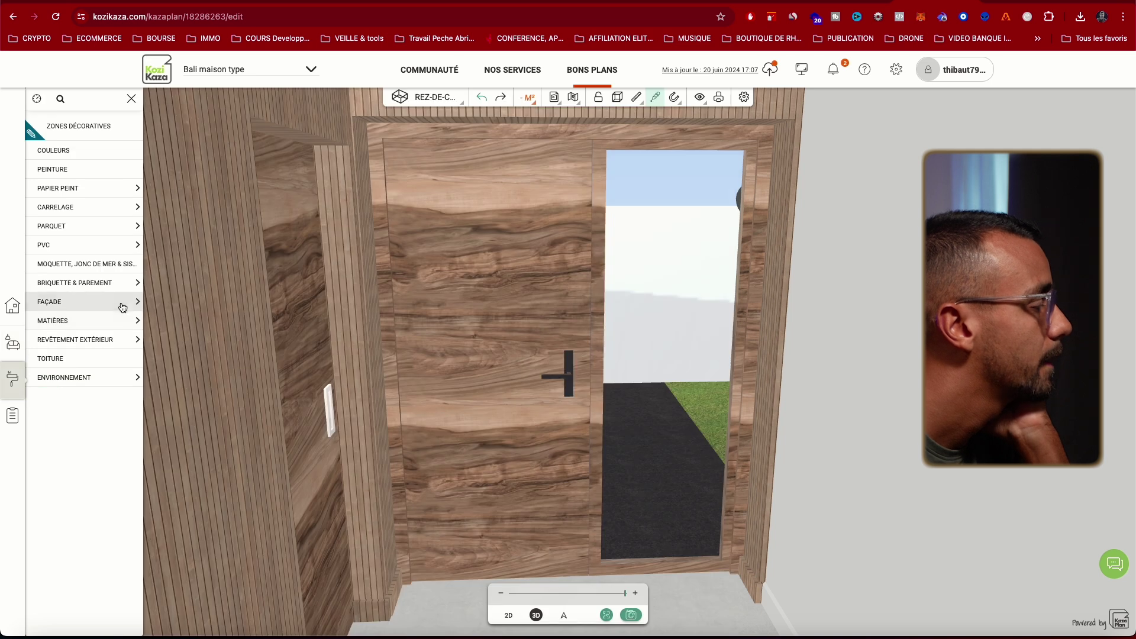
left_click(106, 321)
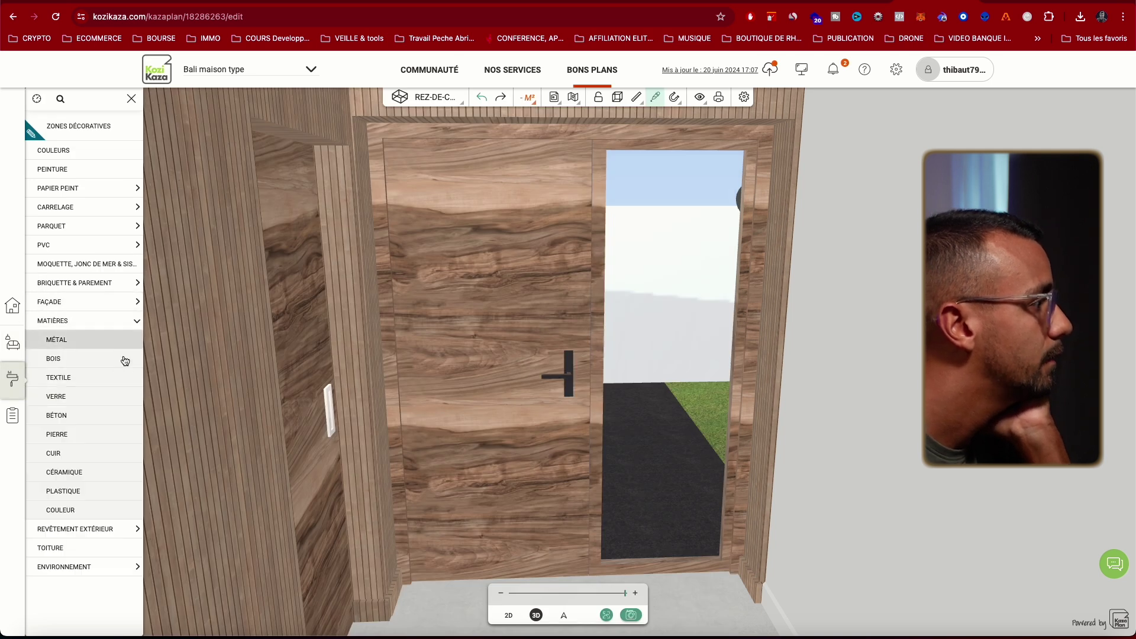
left_click(114, 402)
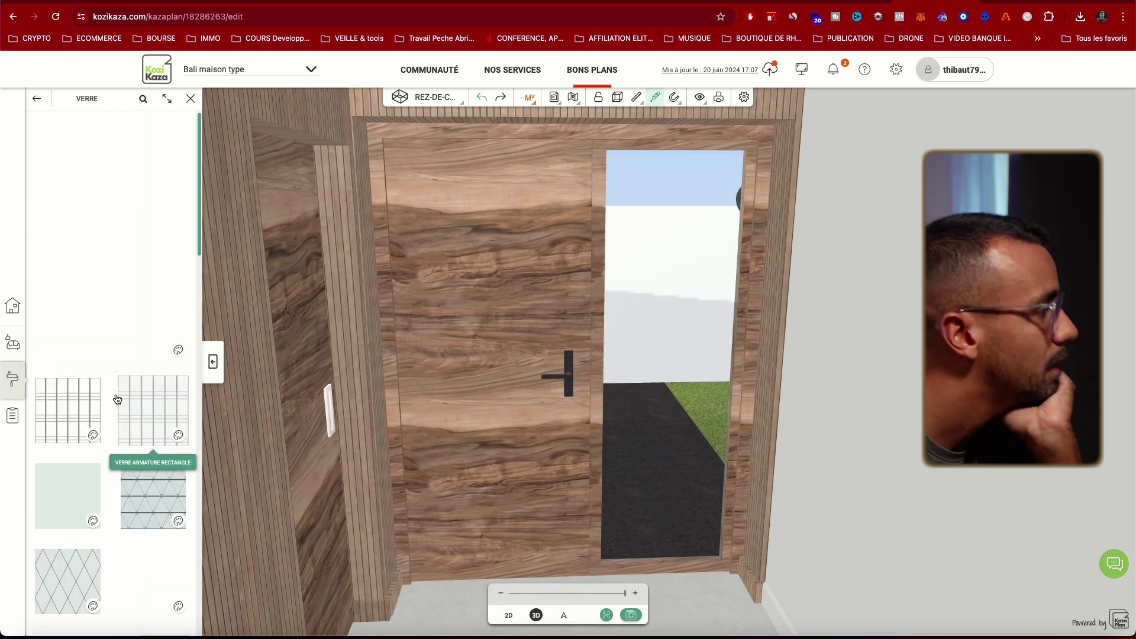
scroll(146, 342, "down", 10)
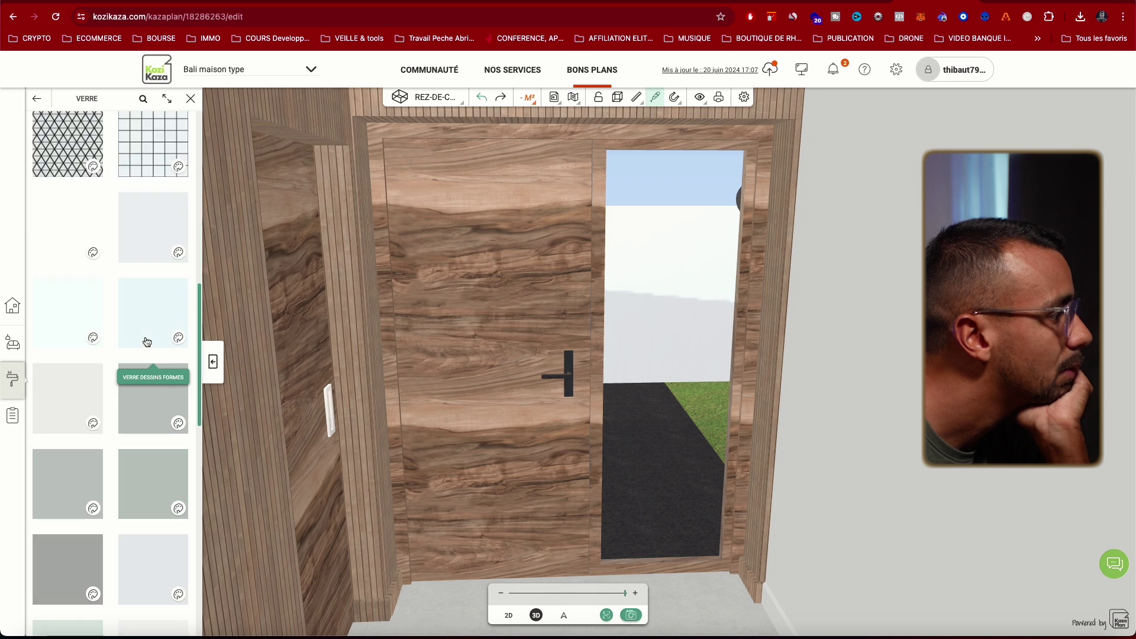
scroll(148, 344, "down", 2)
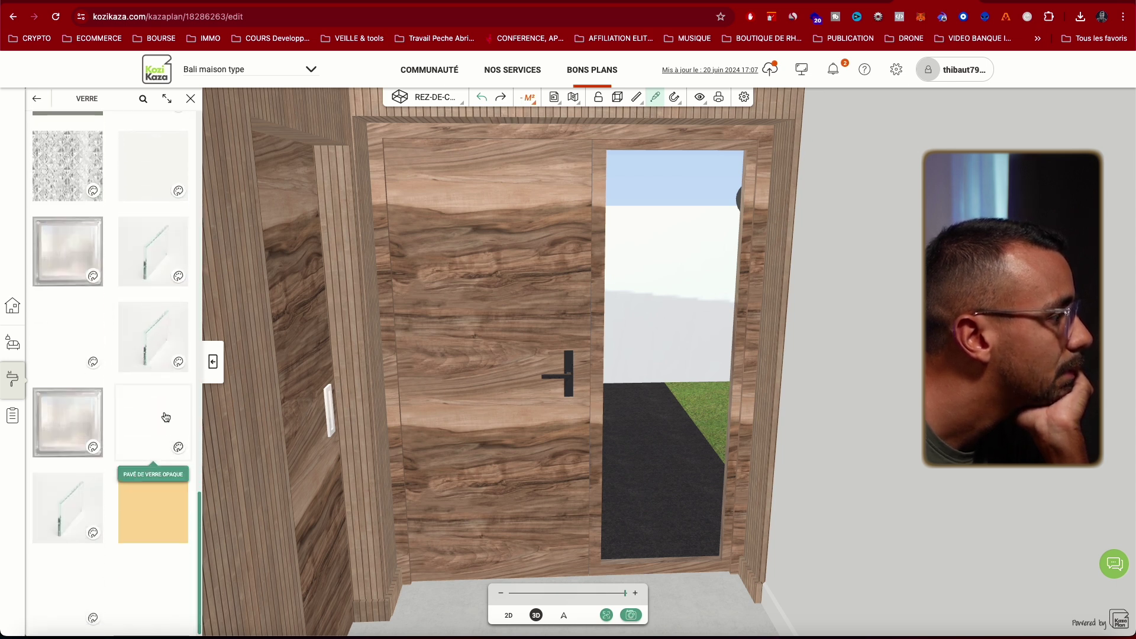
scroll(166, 417, "up", 6)
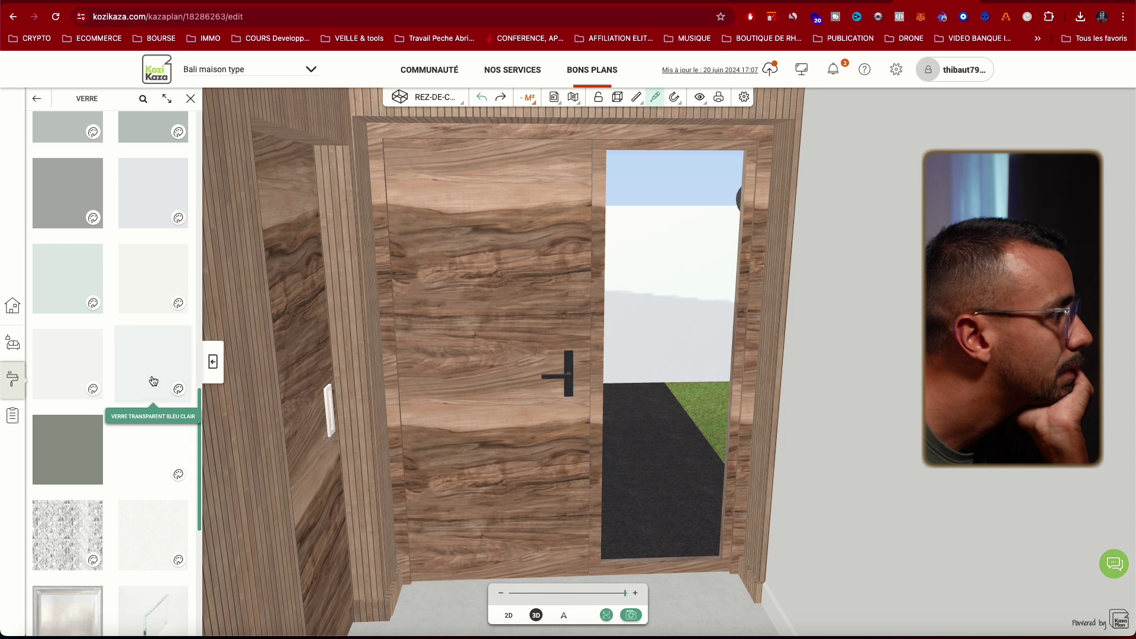
- Try VERRE TRANSPARENT BLEU CLAIR on the entrance door's glazed panel, first untinted and with a dark grey tint
left_click(153, 381)
left_click(634, 493)
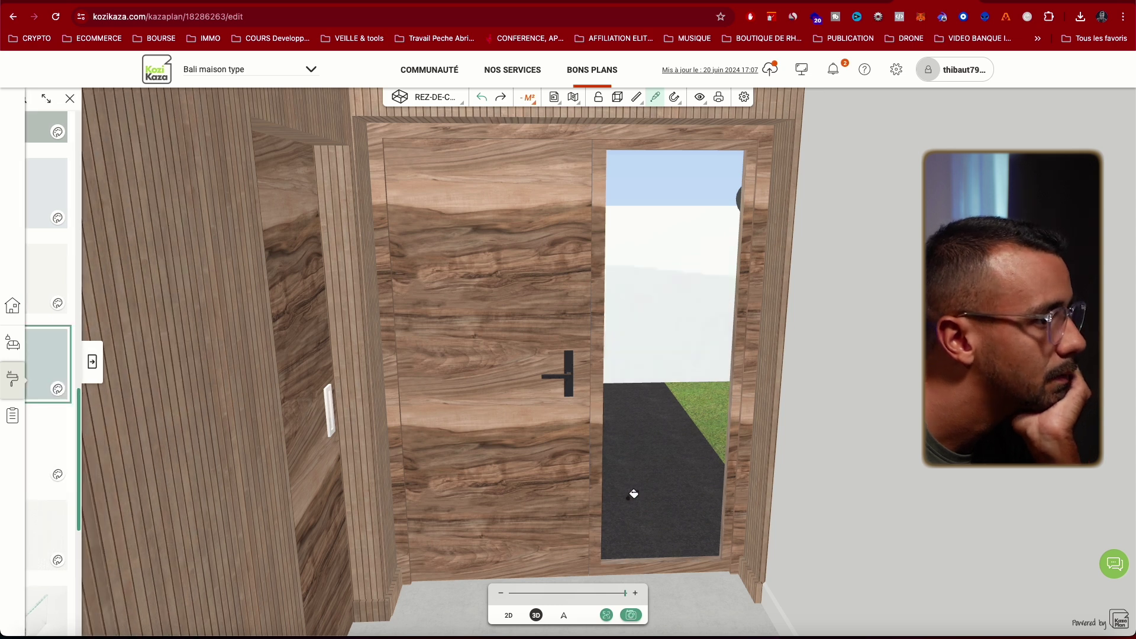
left_click(93, 361)
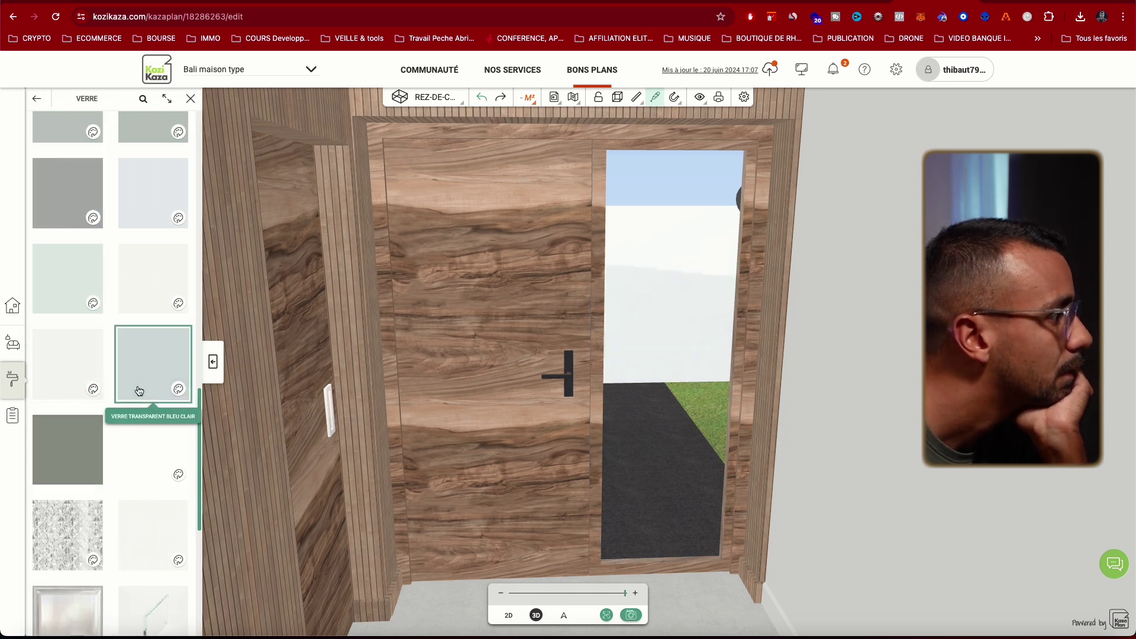
left_click(179, 390)
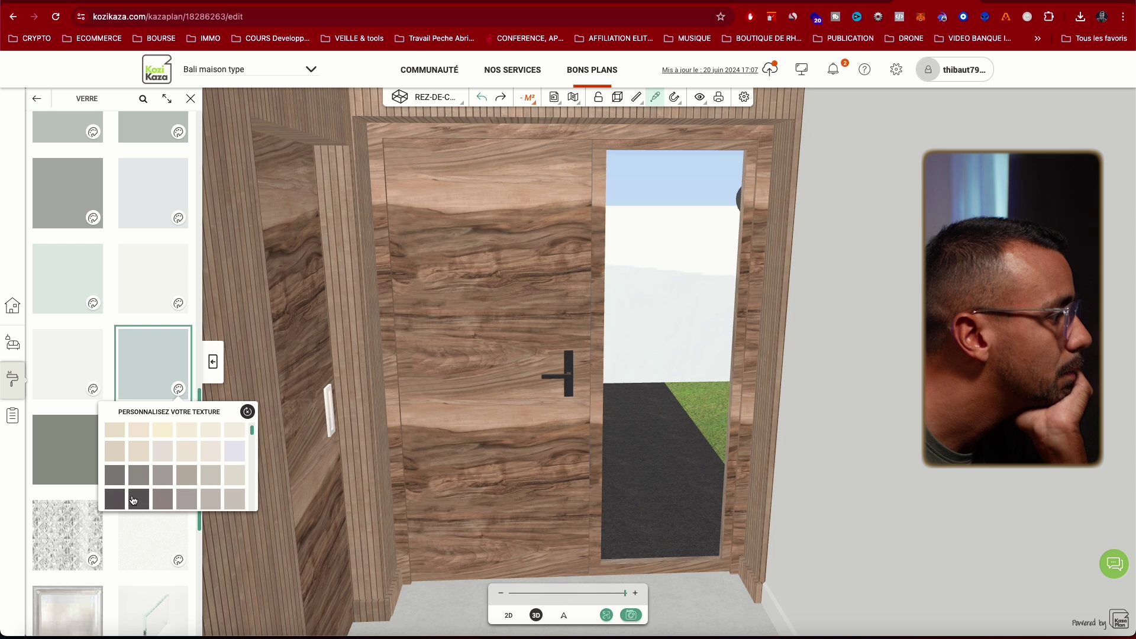
left_click(628, 484)
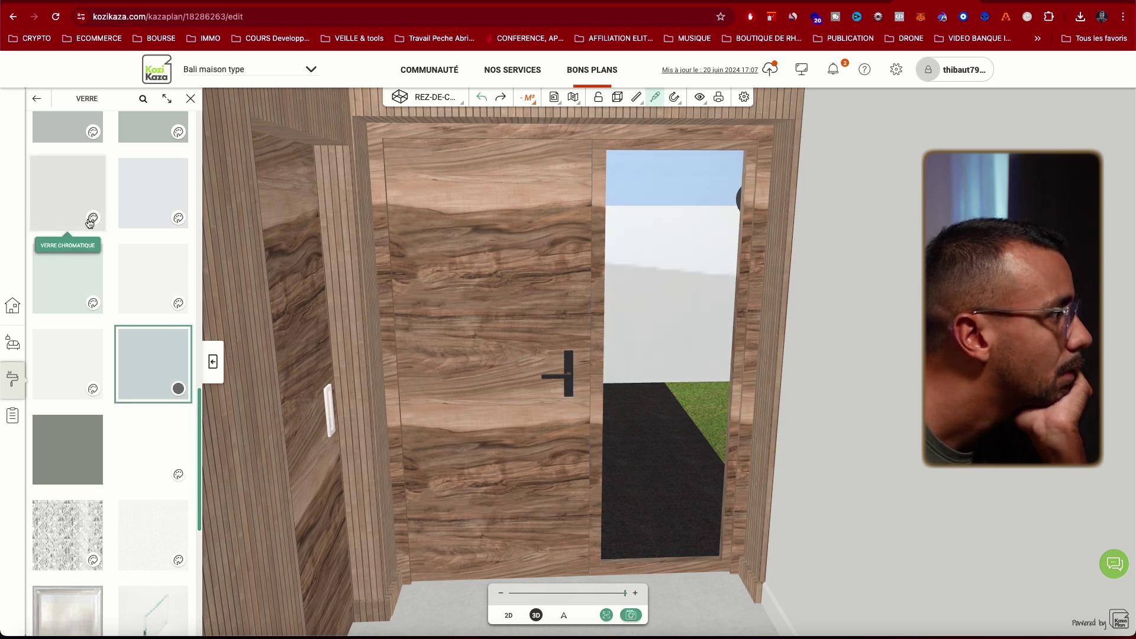
- Try VERRE CHROMATIQUE with a dark grey-brown tint on the entrance door's glazed panel
left_click(93, 217)
scroll(89, 314, "down", 3)
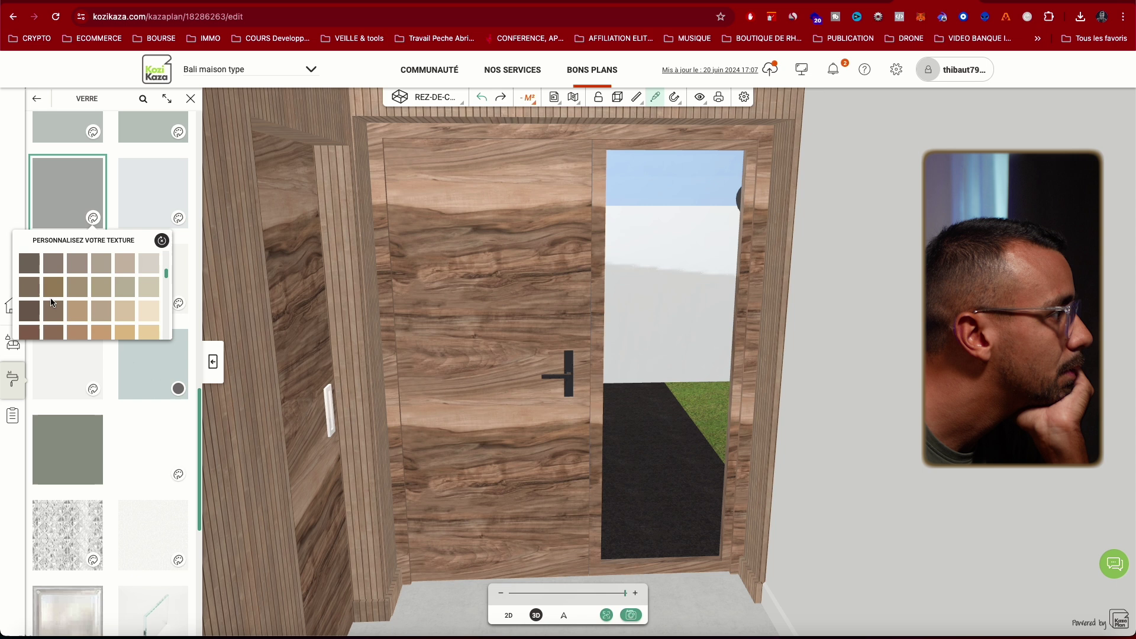
left_click(34, 261)
left_click(701, 485)
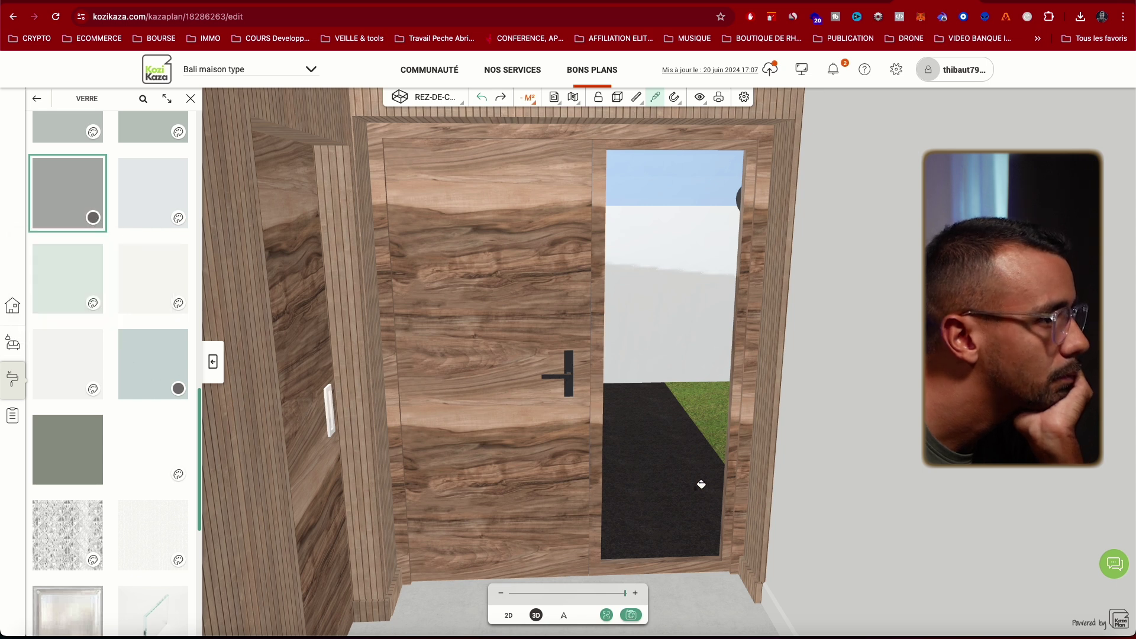
scroll(672, 457, "down", 2)
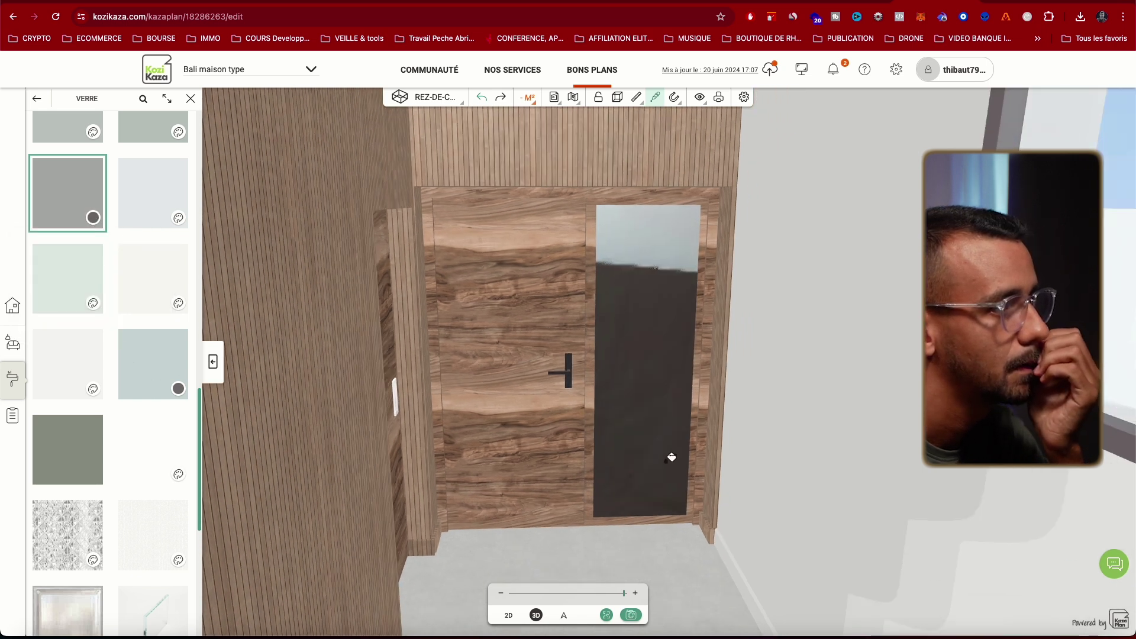
scroll(672, 458, "down", 3)
scroll(671, 457, "up", 4)
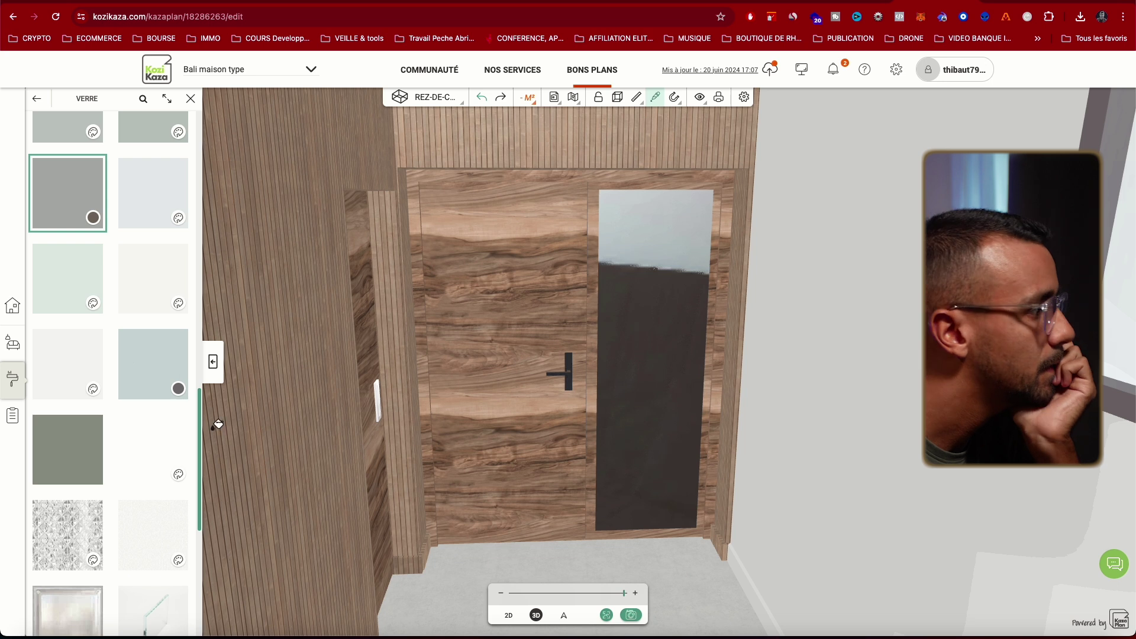
- Change the tint of the VERRE CHROMATIQUE to light beige-taupe and apply it to the entrance door's glazed panel
left_click(92, 217)
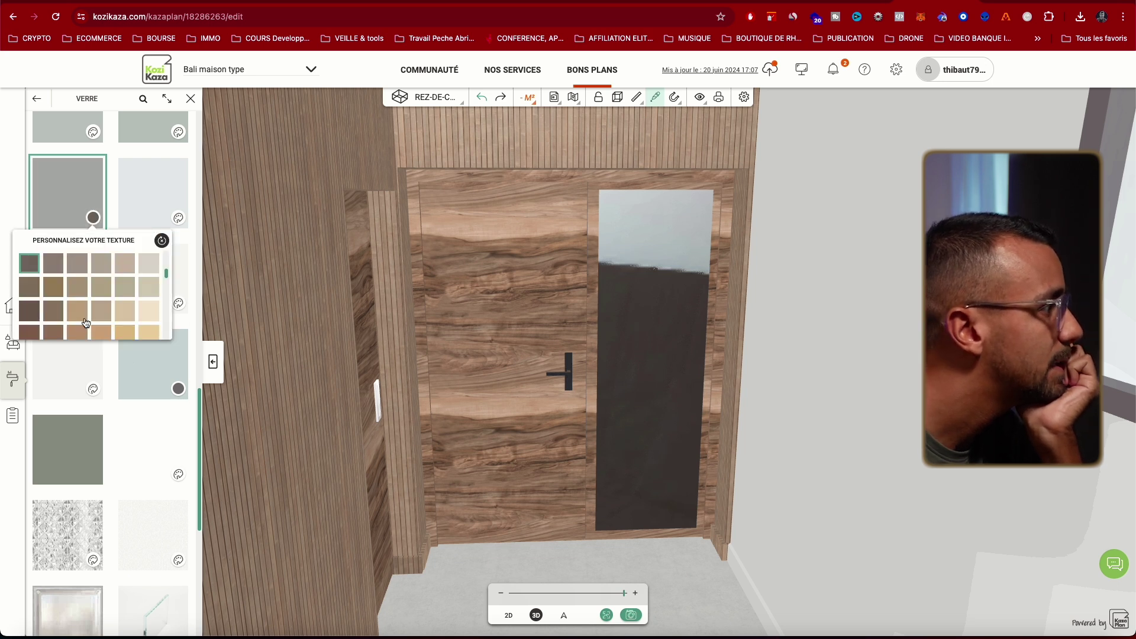
left_click(125, 287)
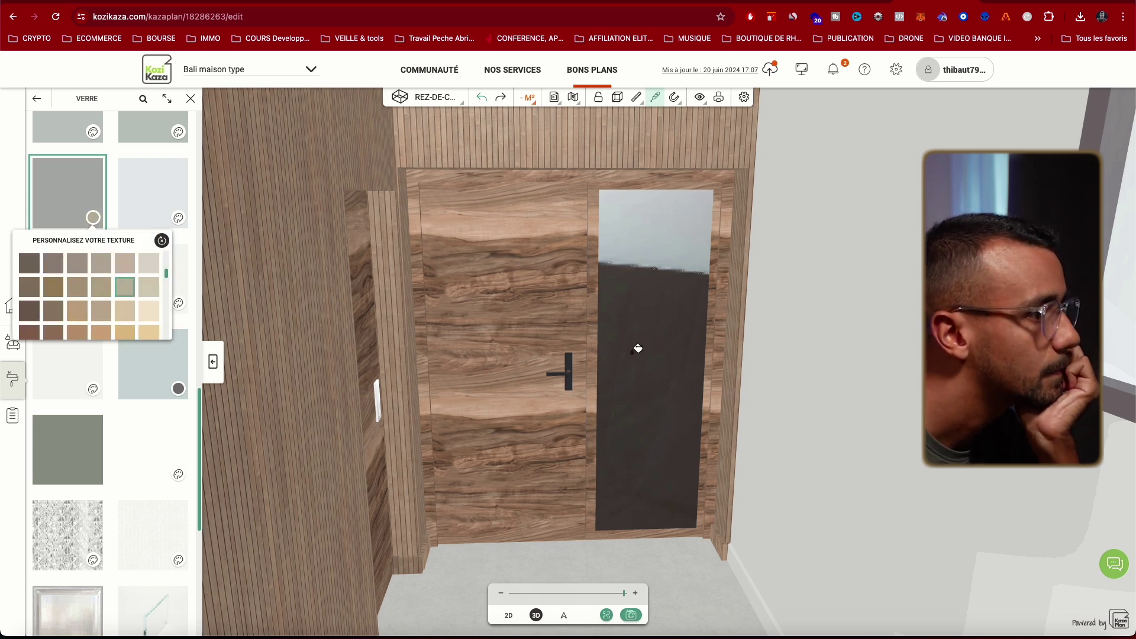
left_click(637, 349)
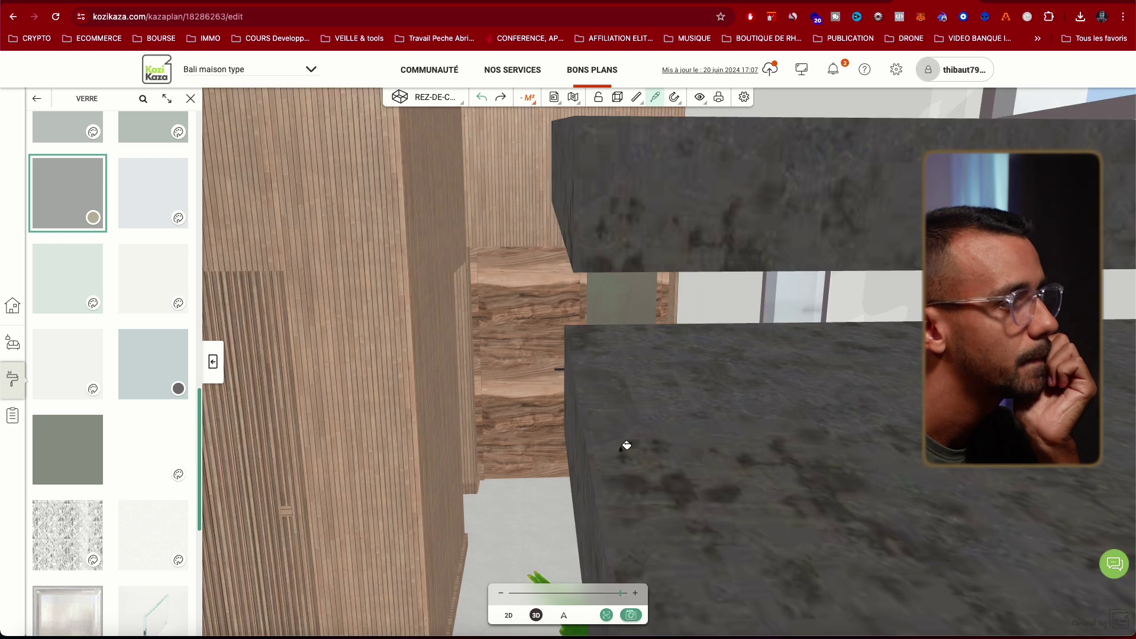
scroll(625, 449, "down", 1)
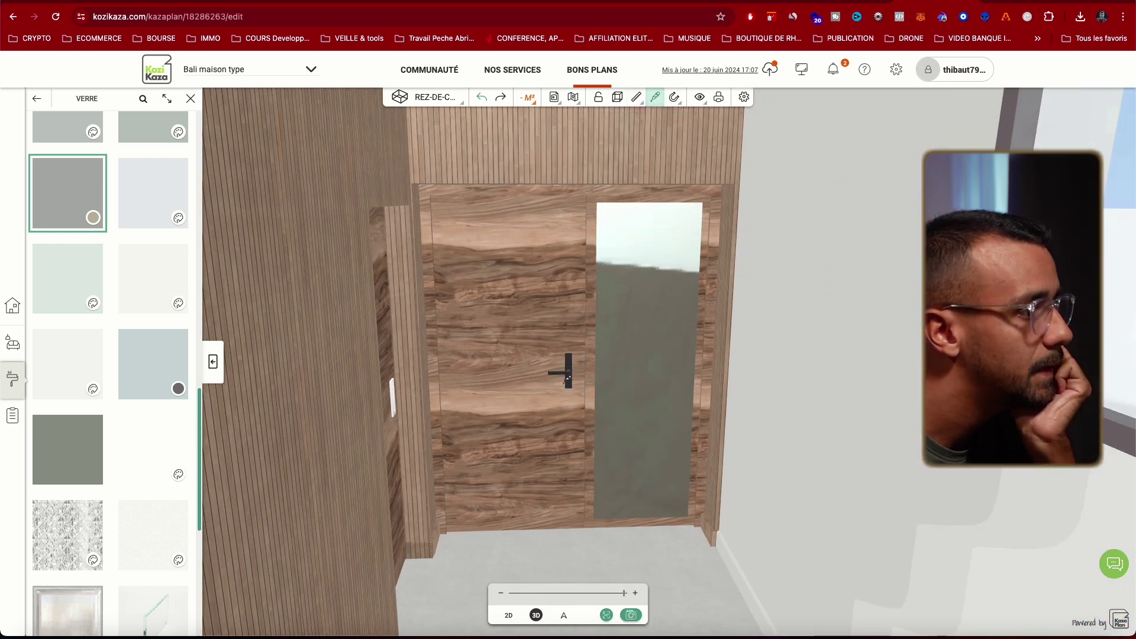
- Apply the VIEUX MÉTAL BRILLANT finish to the handle of the entrance's side door and the knobs of the tall kitchen cupboard
left_click(403, 395)
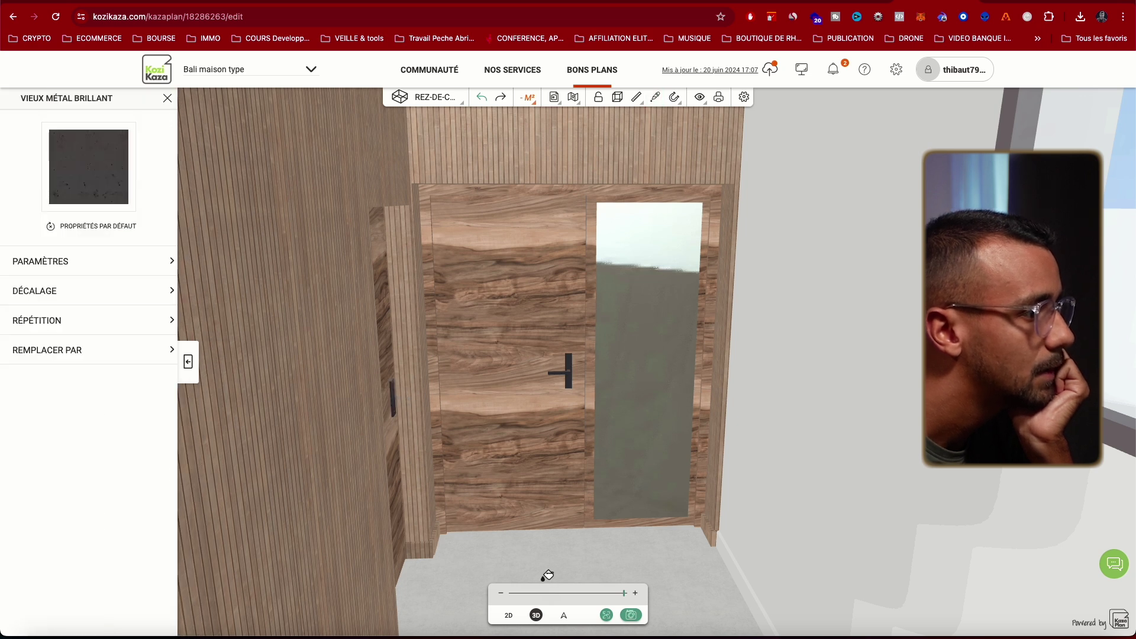
scroll(546, 577, "up", 5)
scroll(556, 580, "down", 3)
scroll(431, 442, "up", 3)
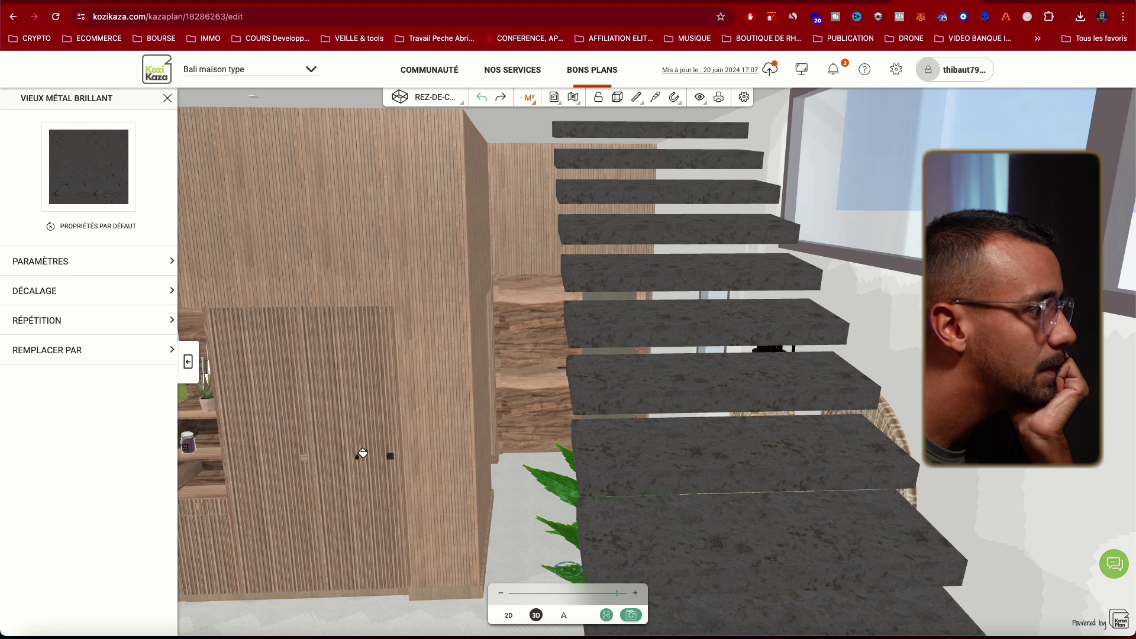
left_click(305, 458)
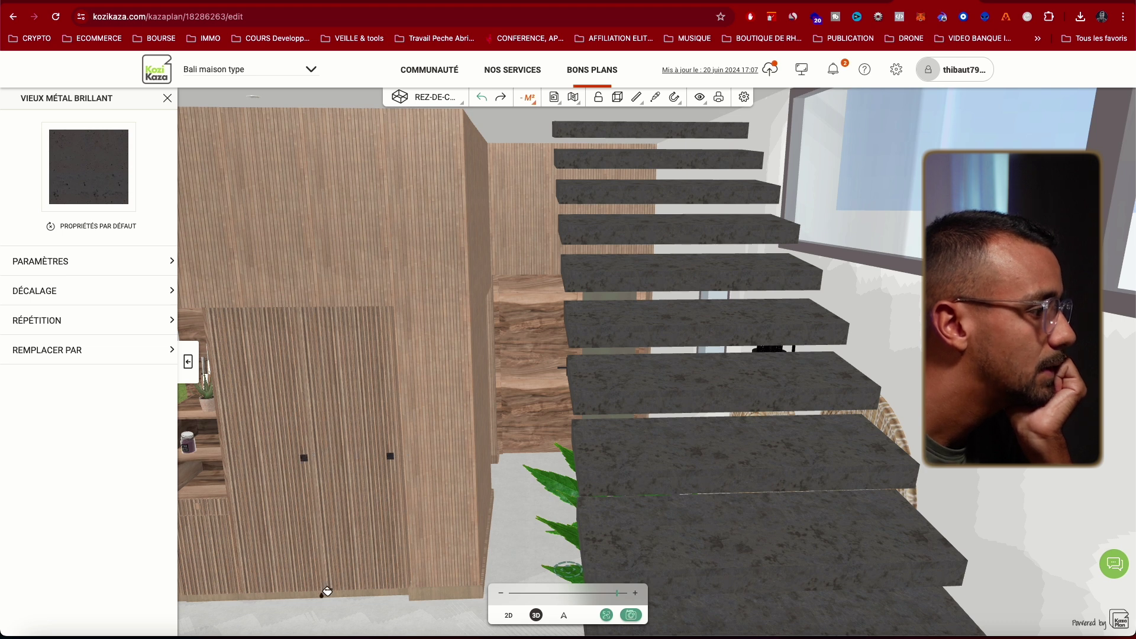
left_click_drag(327, 592, 470, 470)
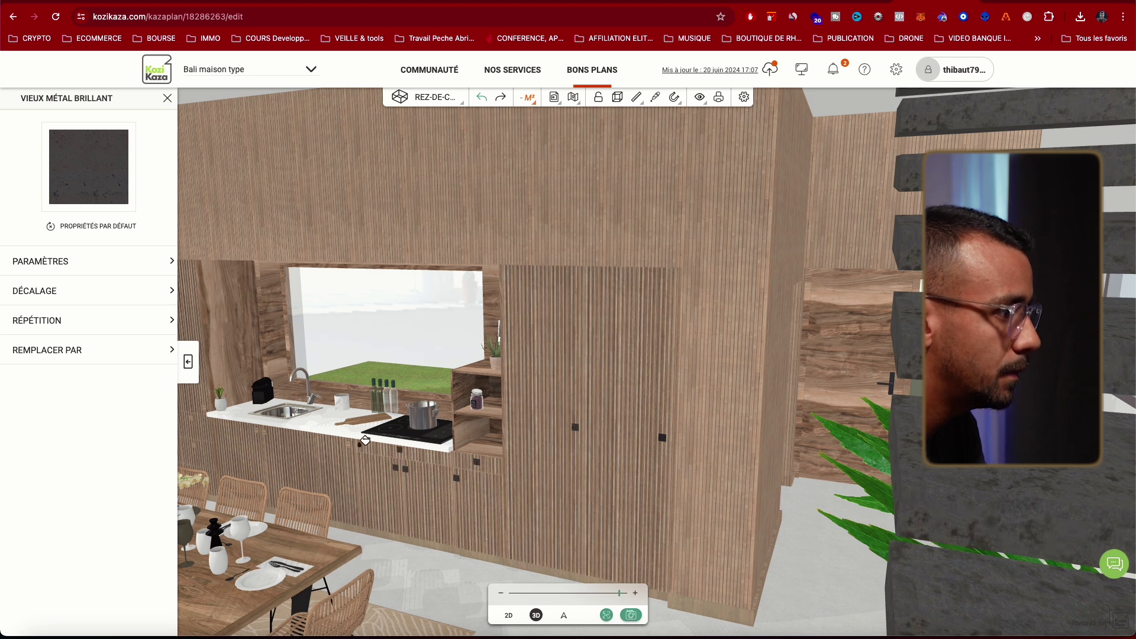
left_click_drag(329, 470, 309, 471)
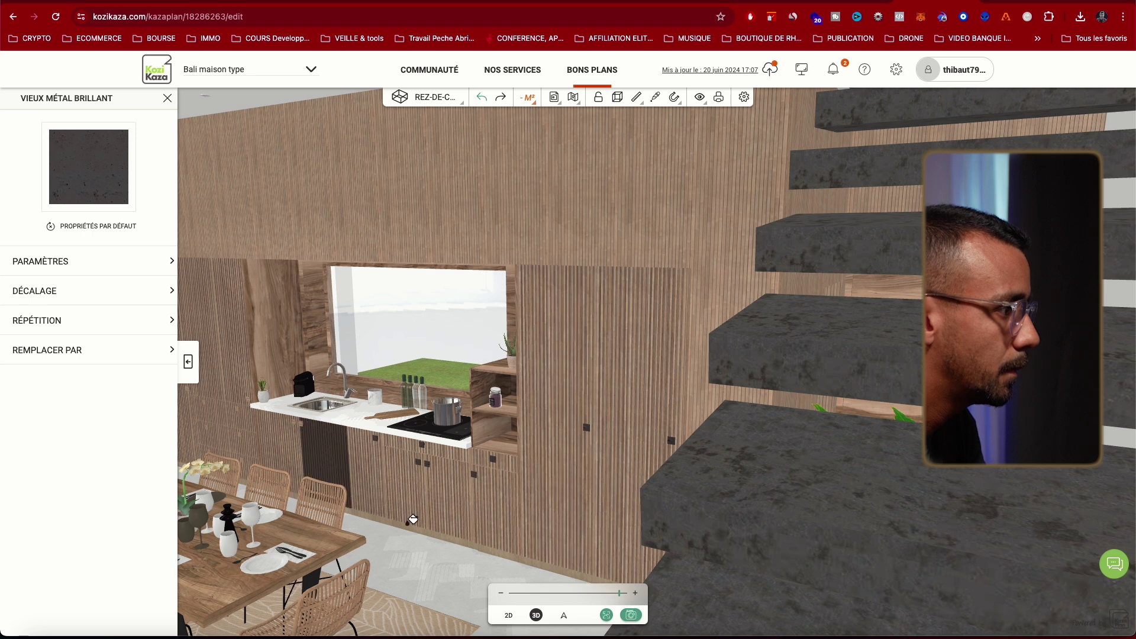
- Sample VIEUX MÉTAL BRILLANT and apply it to the knobs of the sink units and the drawers of the adjoining tall kitchen cabinets
left_click(419, 564)
left_click_drag(419, 565, 593, 568)
scroll(593, 568, "down", 1)
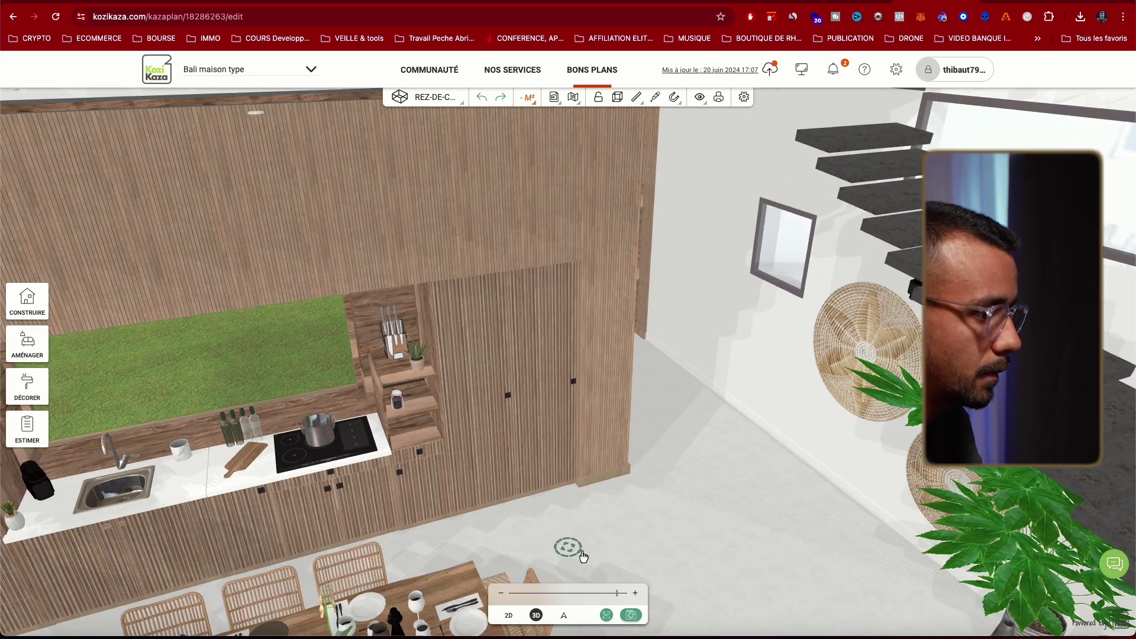
left_click(148, 626)
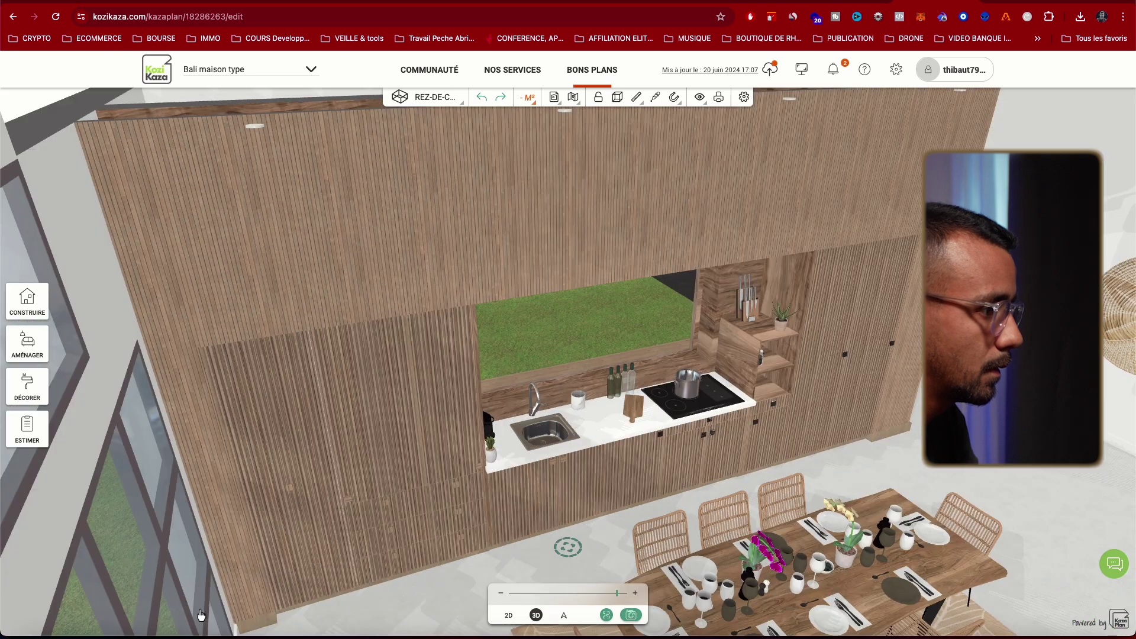
scroll(651, 498, "up", 2)
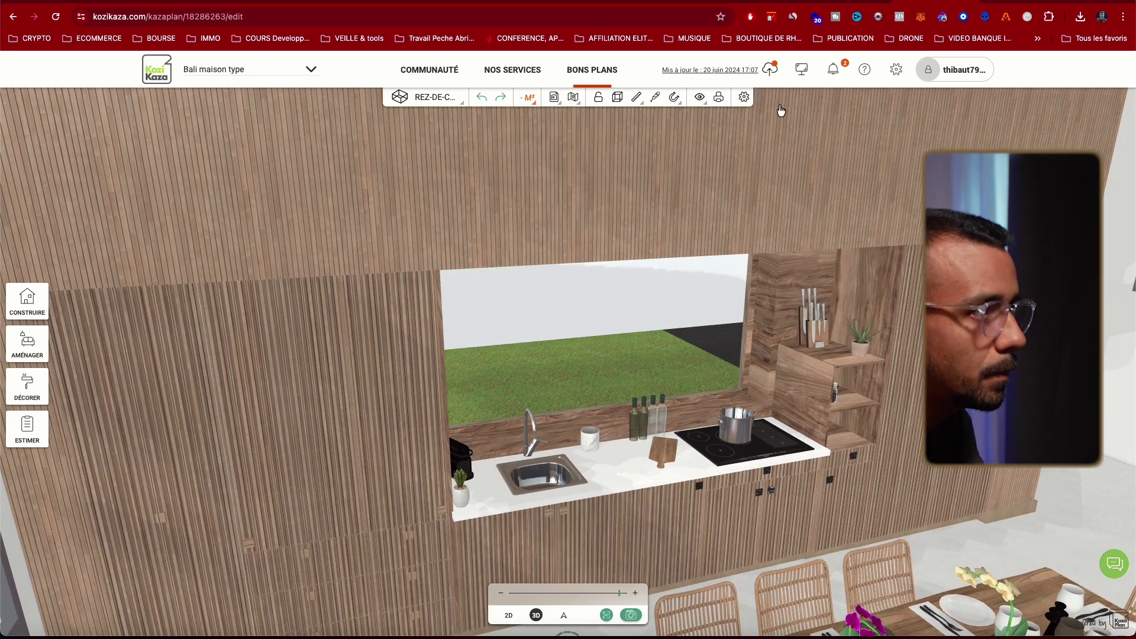
left_click(656, 96)
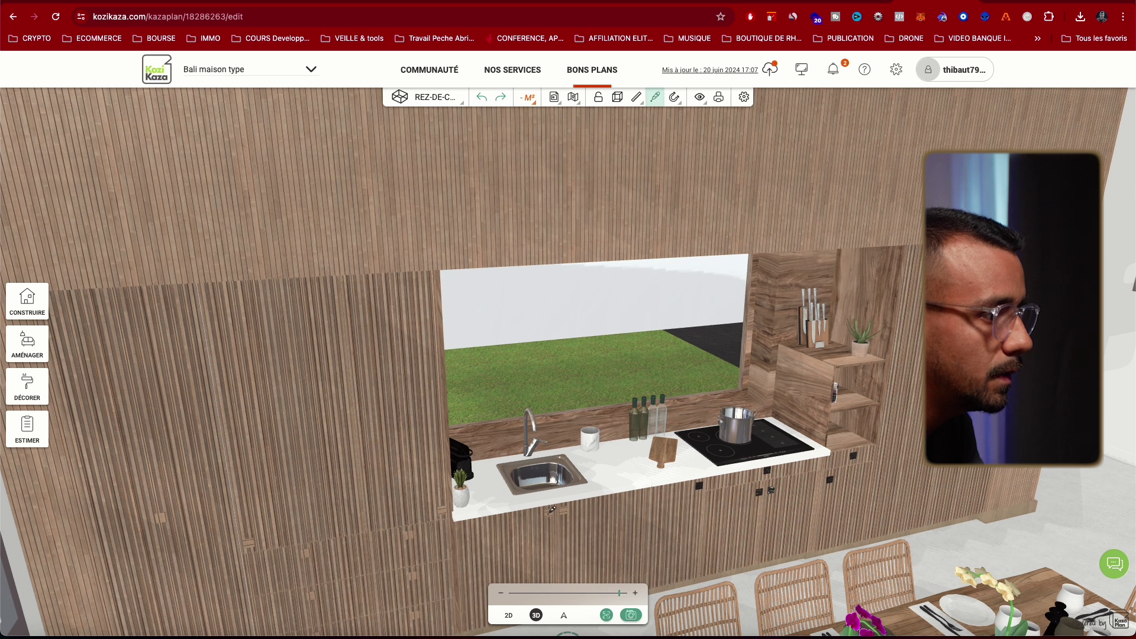
left_click(550, 512)
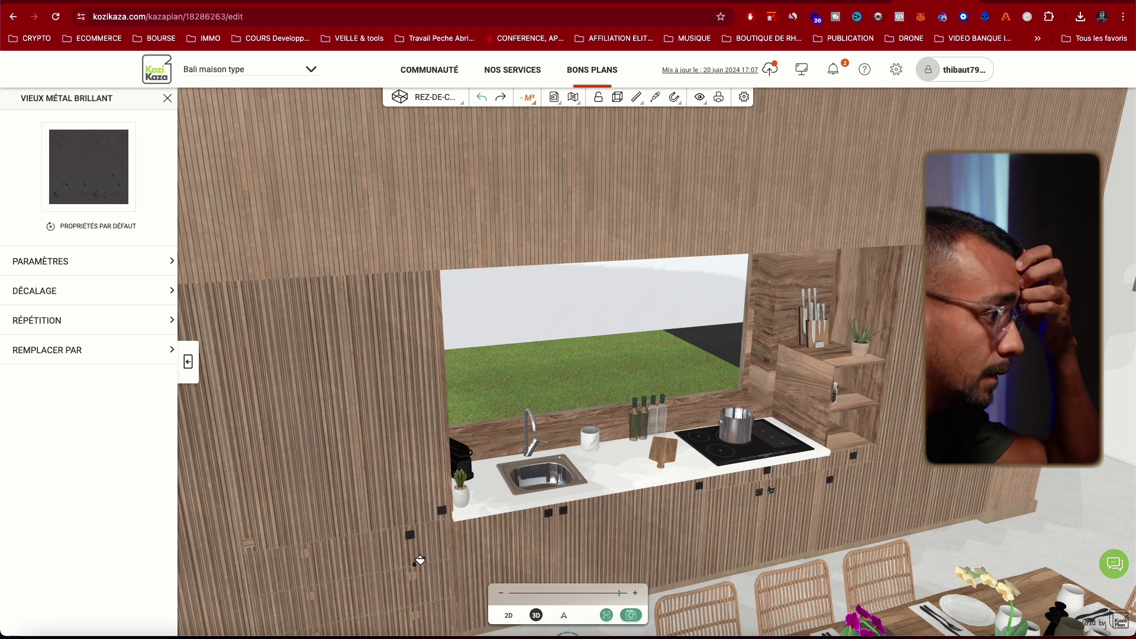
left_click_drag(444, 586, 381, 601)
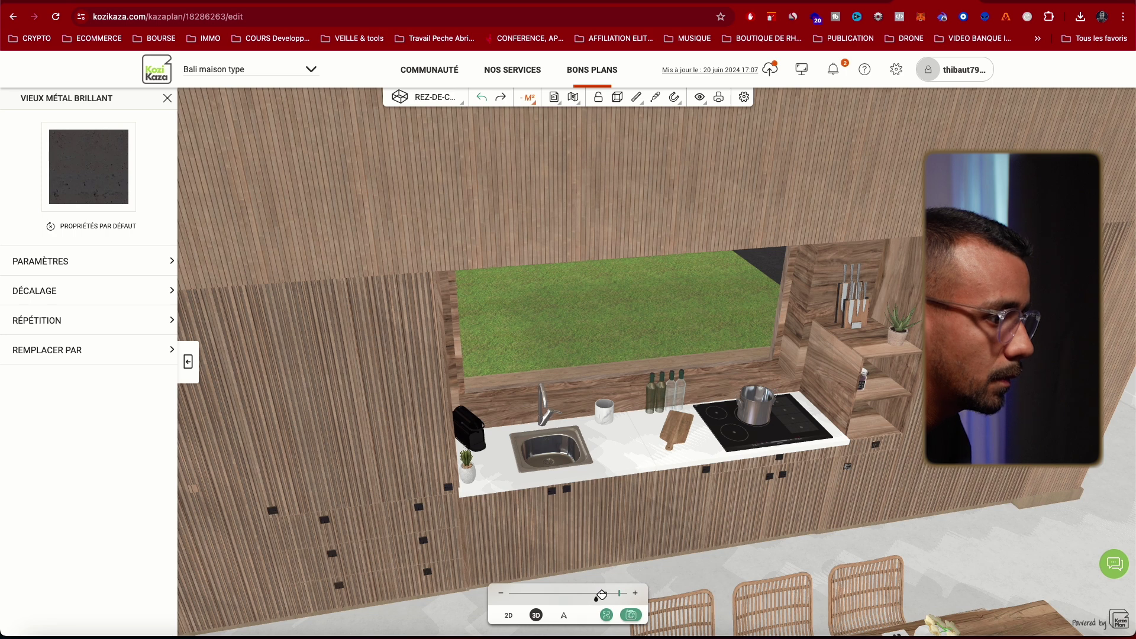
- Finish the last light knob on the tall cabinets near the glazed wall with VIEUX MÉTAL BRILLANT
scroll(621, 572, "down", 5)
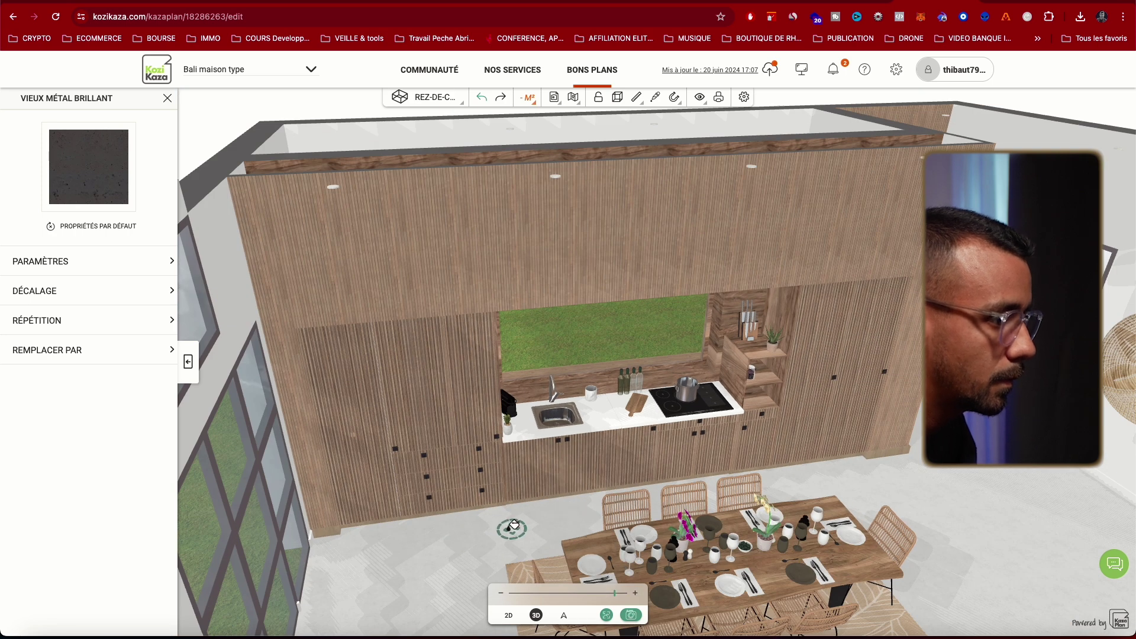
left_click_drag(379, 469, 435, 428)
left_click_drag(792, 466, 558, 398)
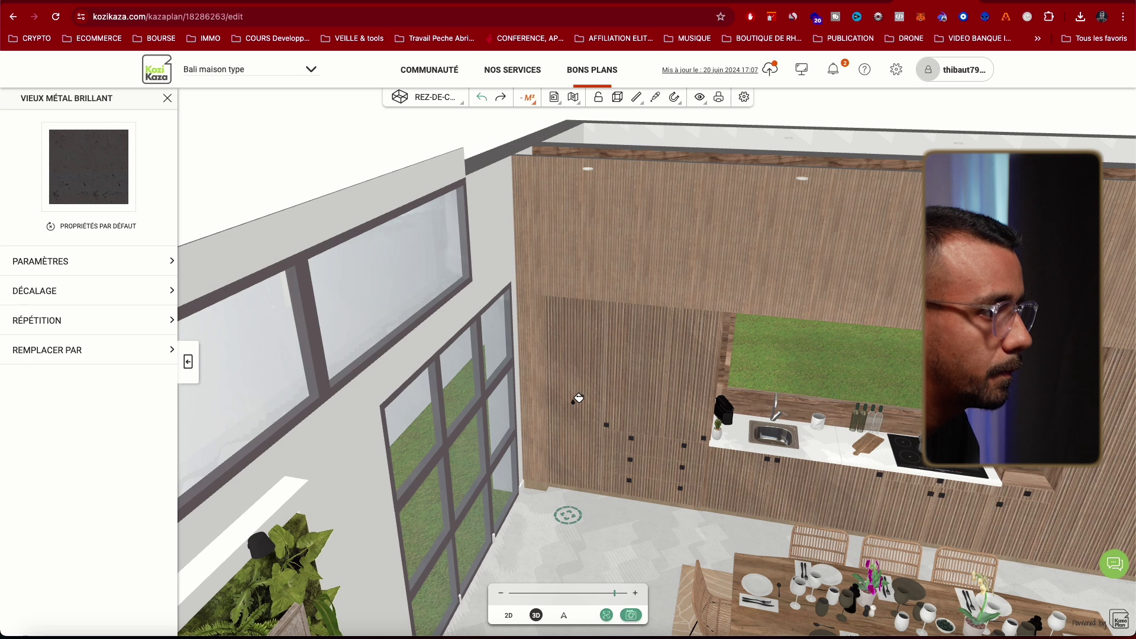
left_click_drag(667, 518, 675, 466)
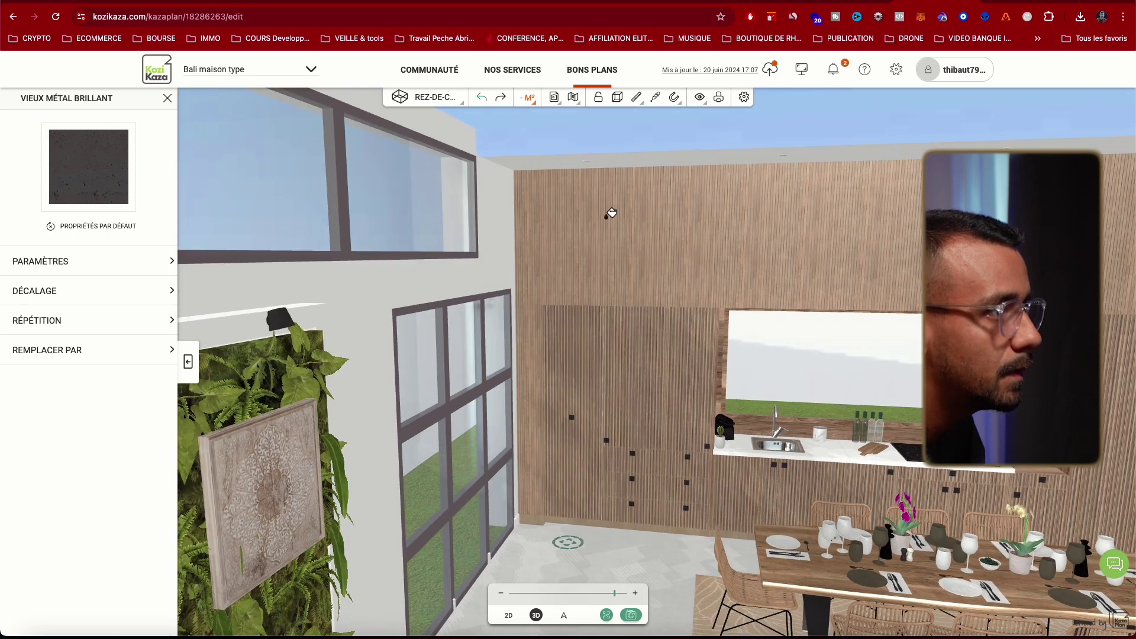
- Examine the ground floor from several viewpoints, checking the entrance, kitchen wall and suspended staircase as a whole
left_click_drag(600, 254, 635, 345)
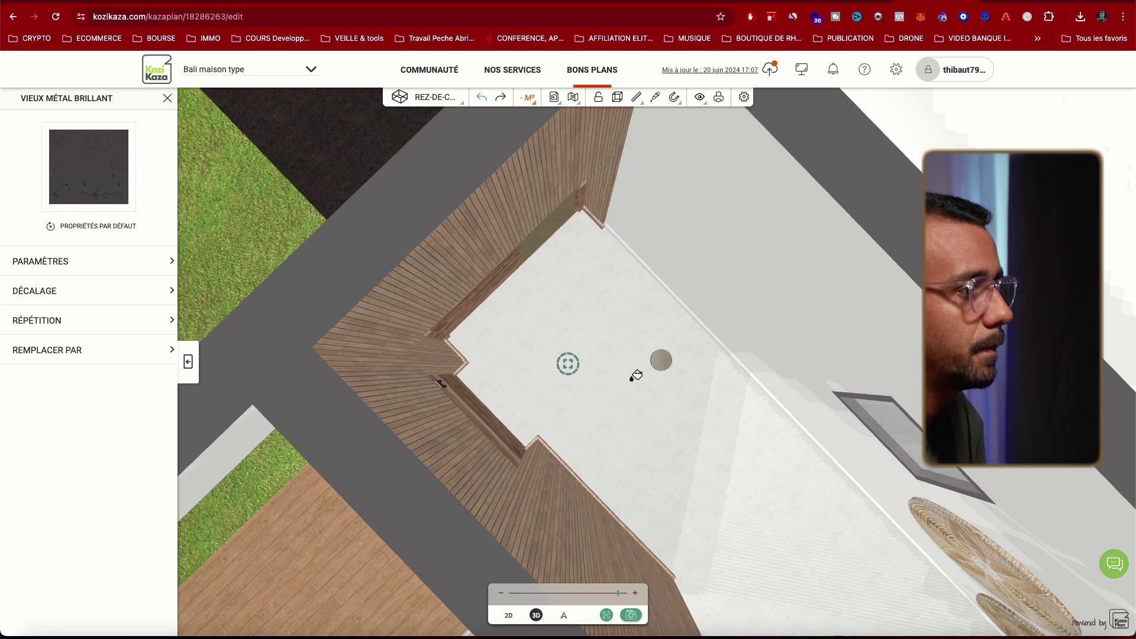
left_click(815, 575)
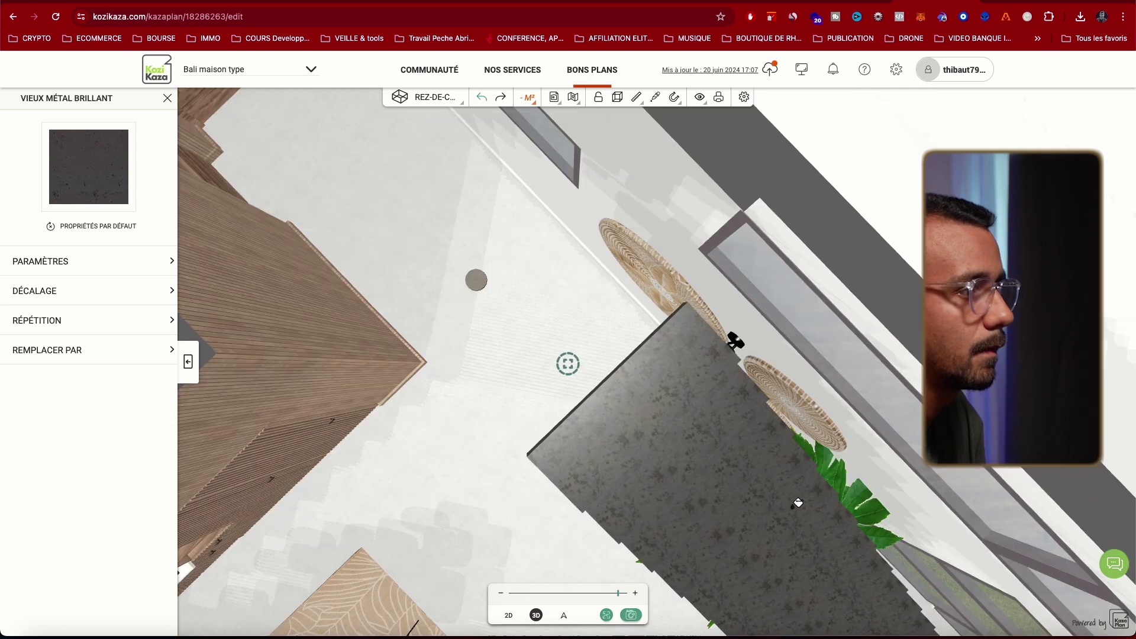
left_click_drag(497, 436, 443, 151)
scroll(507, 474, "down", 5)
scroll(525, 471, "up", 3)
left_click_drag(525, 472, 477, 547)
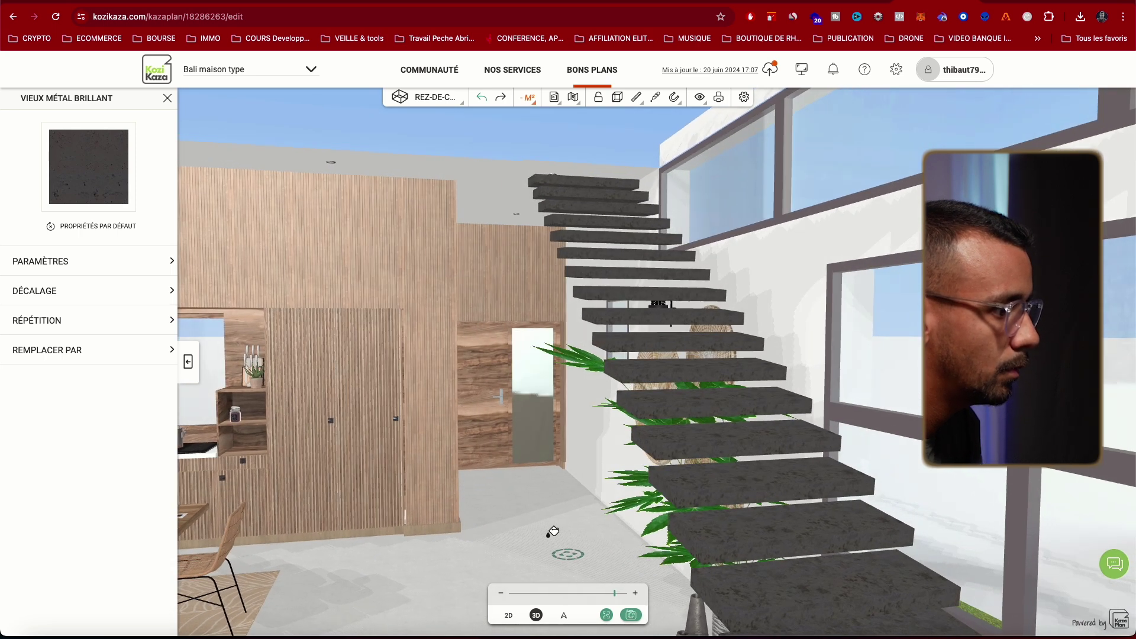
key("Escape")
left_click_drag(388, 589, 402, 555)
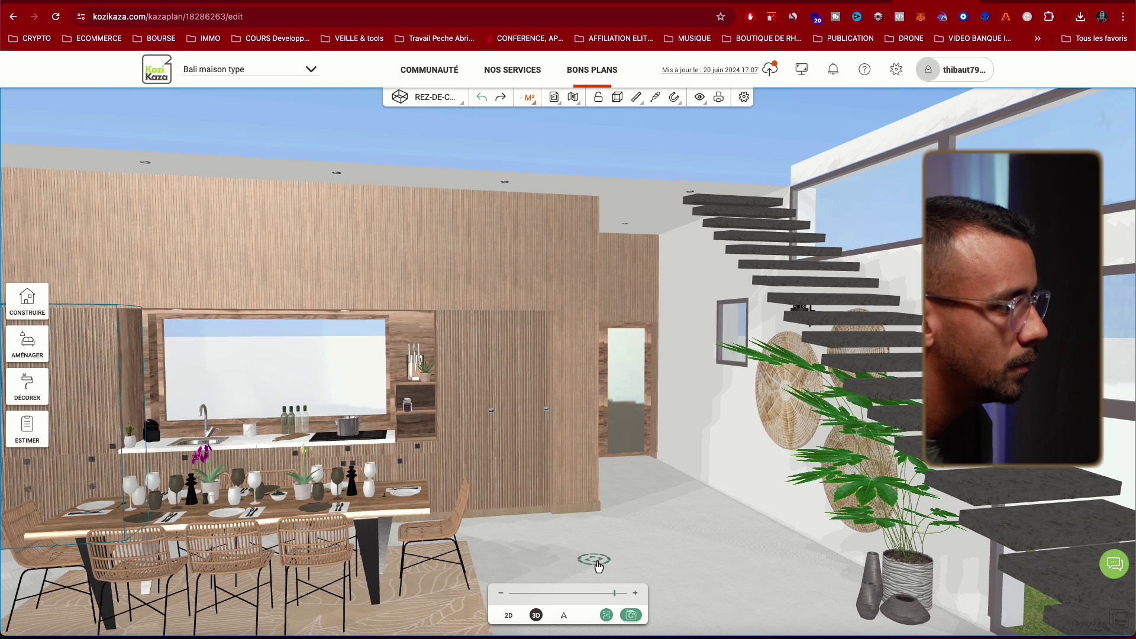
scroll(639, 562, "down", 5)
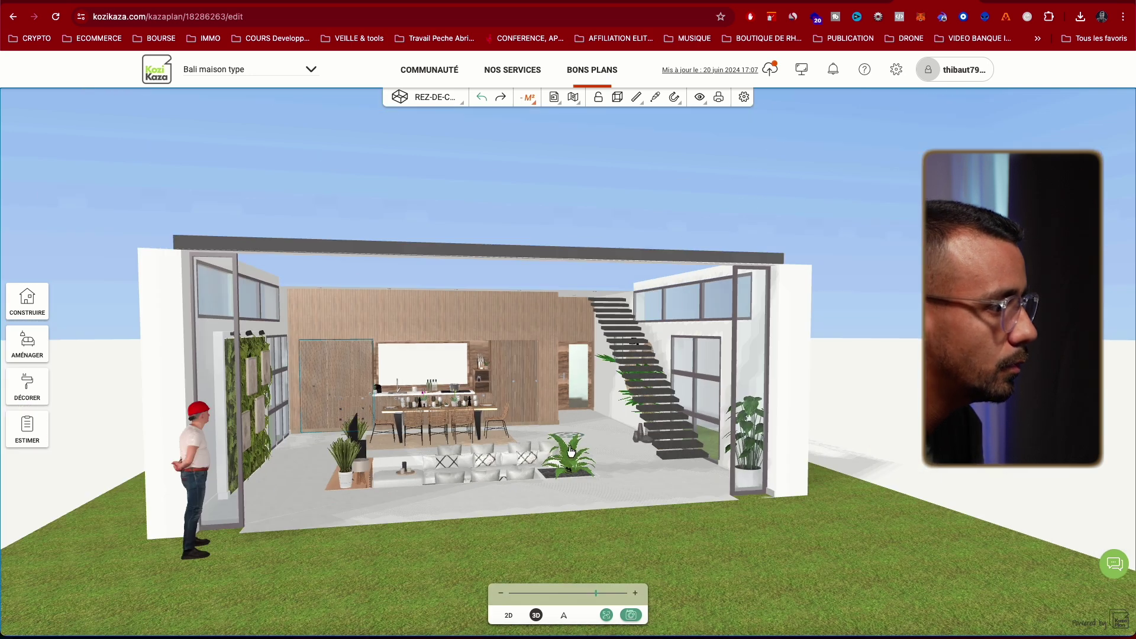
scroll(571, 451, "up", 5)
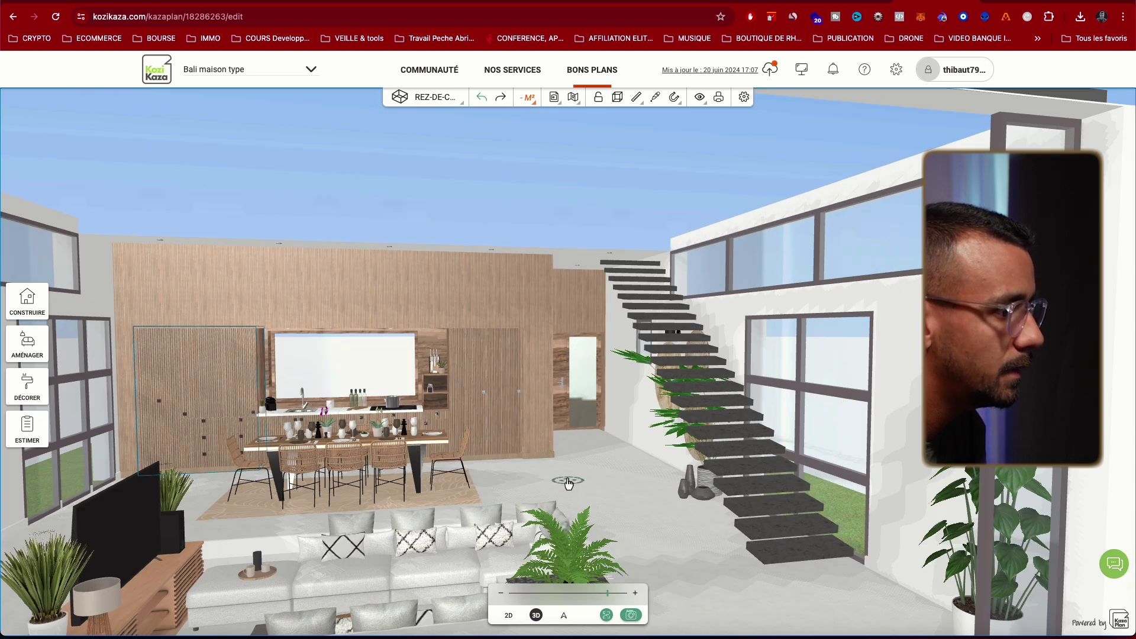
left_click_drag(567, 478, 593, 502)
scroll(584, 489, "up", 3)
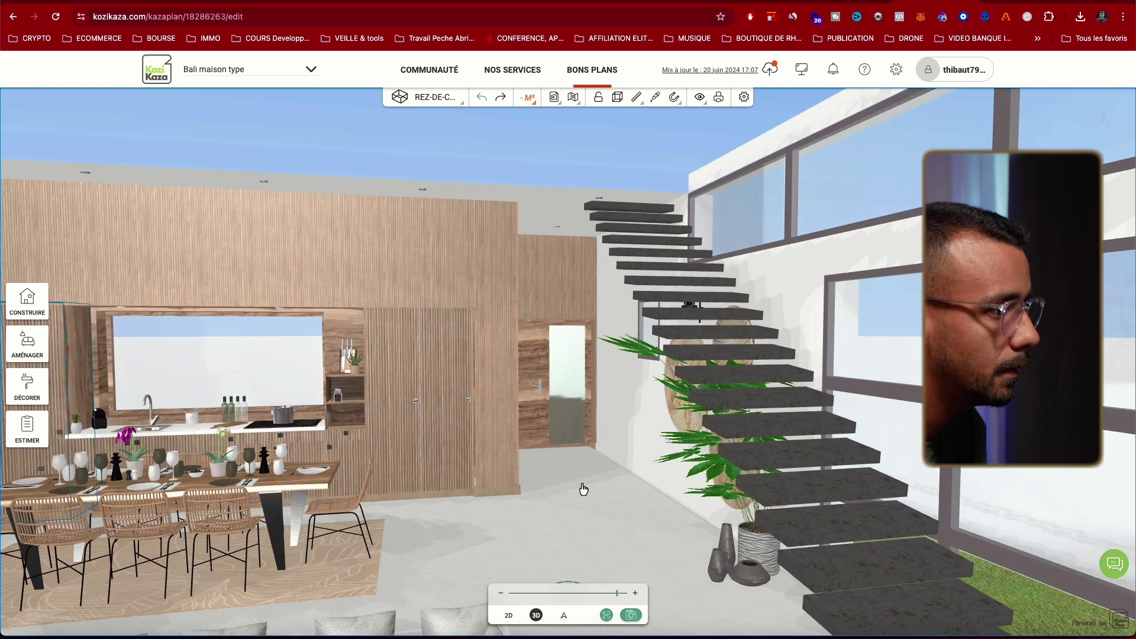
scroll(577, 541, "down", 2)
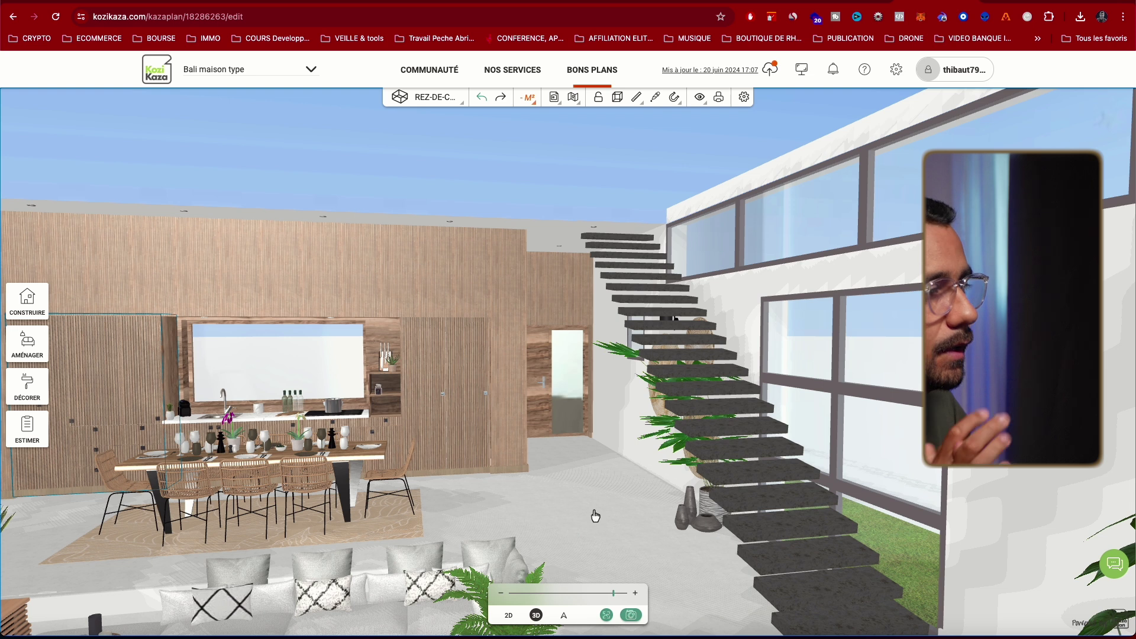
left_click_drag(638, 496, 634, 633)
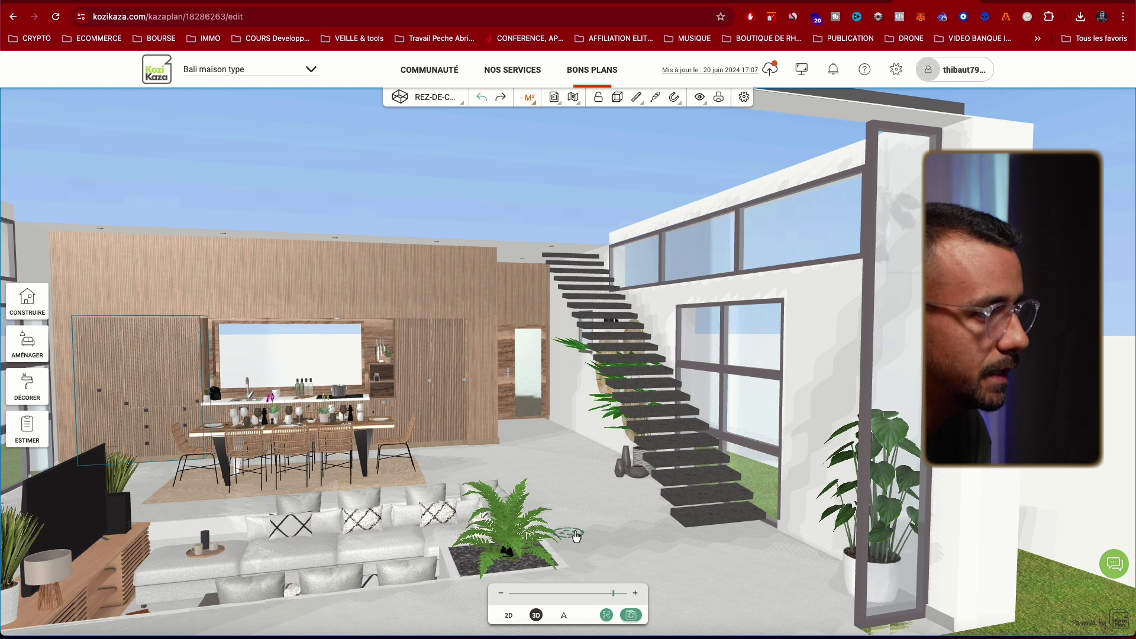
scroll(580, 541, "down", 1)
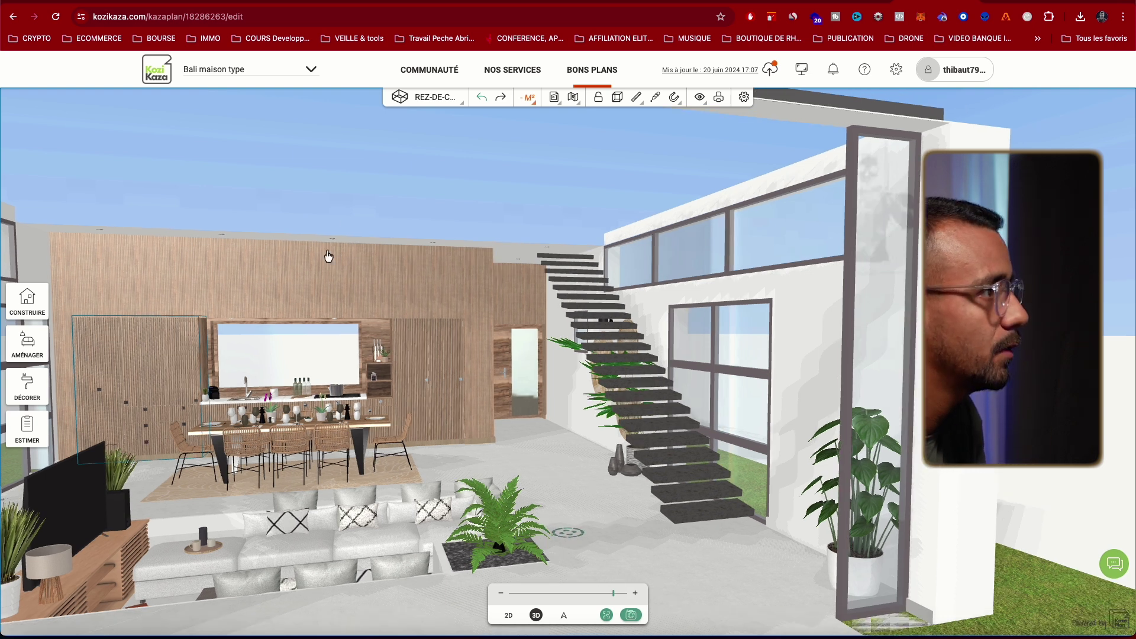
- Bring up the straight staircase models and delete the existing suspended staircase from the ground-floor plan
left_click(35, 354)
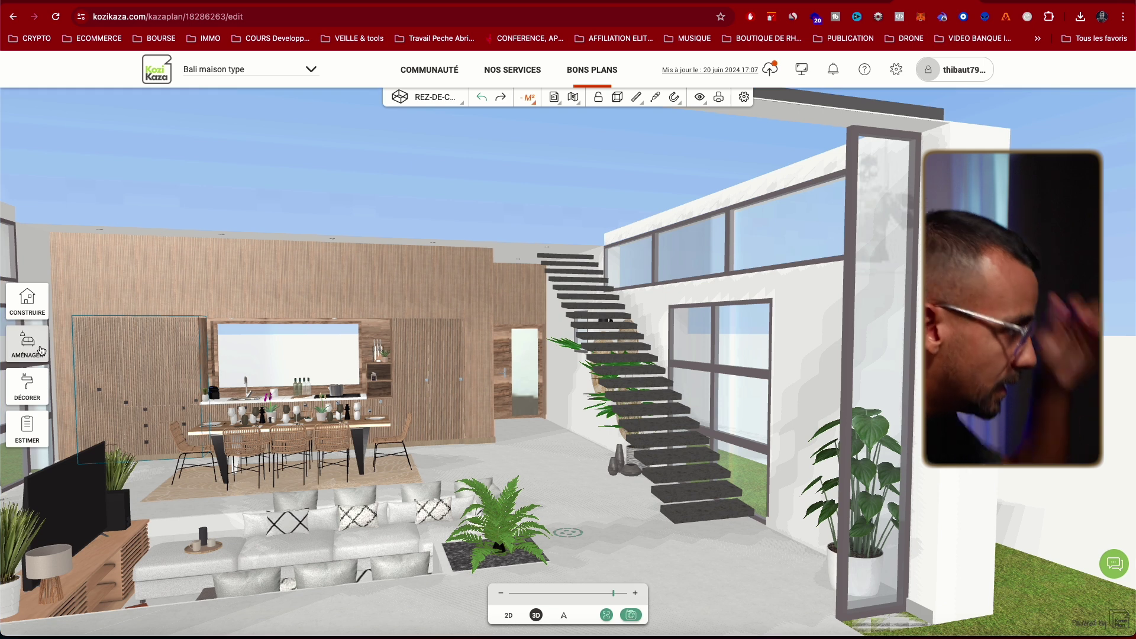
left_click(13, 305)
left_click(126, 197)
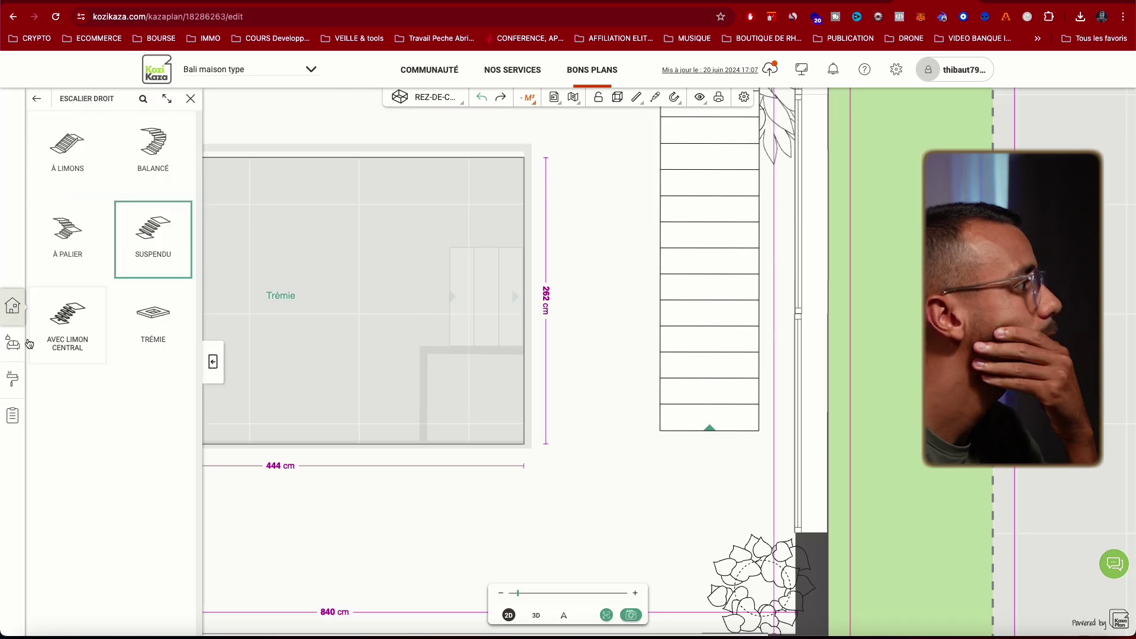
scroll(588, 428, "down", 3)
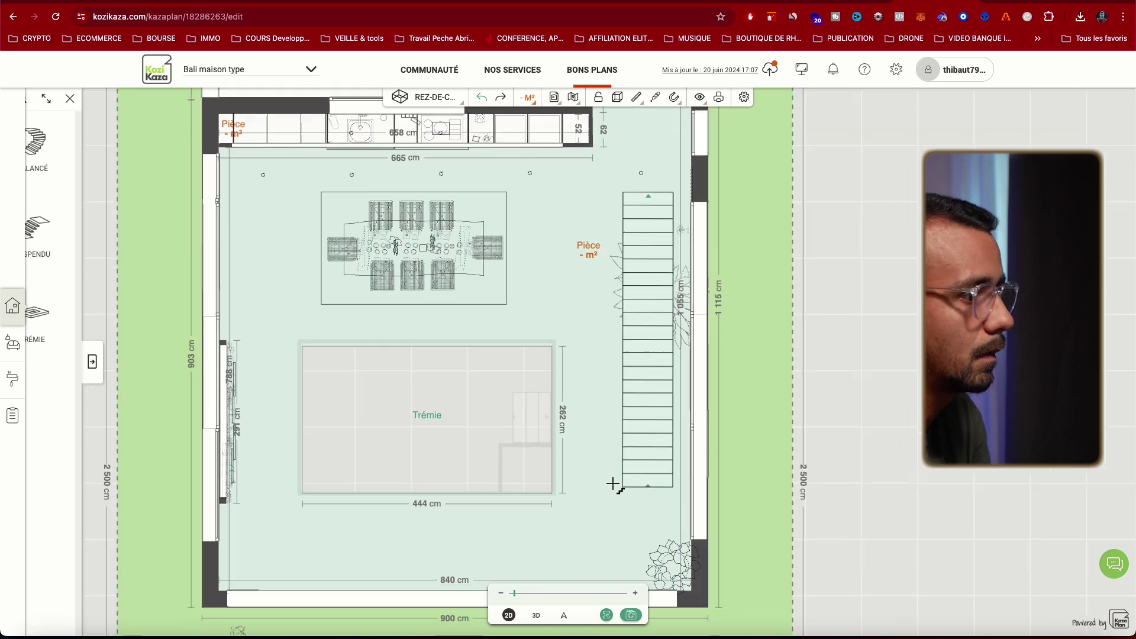
left_click(651, 426)
left_click(666, 169)
scroll(631, 403, "down", 2)
scroll(622, 338, "up", 2)
- Try a straight staircase AVEC LIMON CENTRAL between the trémie and the side wall and check it in 3D
left_click(71, 319)
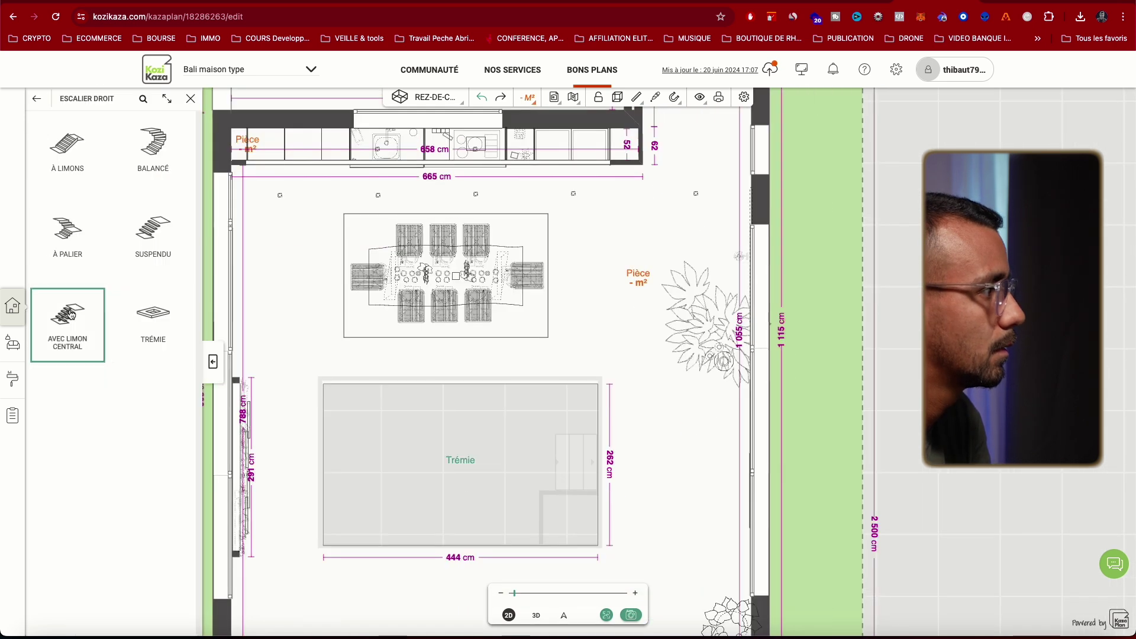
scroll(645, 373, "down", 2)
left_click(696, 246)
left_click(696, 512)
left_click(535, 615)
left_click(508, 615)
- Check the 1ER ÉTAGE plan, then remove the trial staircase from the REZ-DE-CHAUSSÉE plan
scroll(539, 346, "down", 3)
left_click(432, 97)
left_click(414, 167)
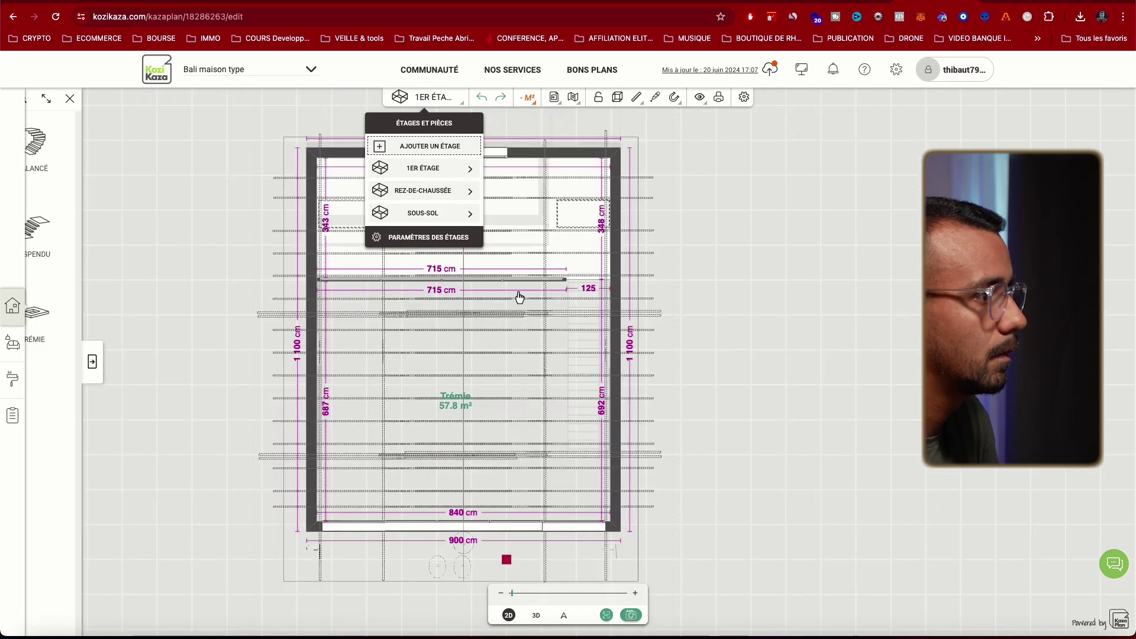
left_click(414, 190)
left_click(583, 414)
left_click(592, 252)
- Draw a straight staircase AVEC LIMON CENTRAL along the side wall beside the trémie on the ground floor and show it in 3D
left_click(13, 305)
left_click(125, 215)
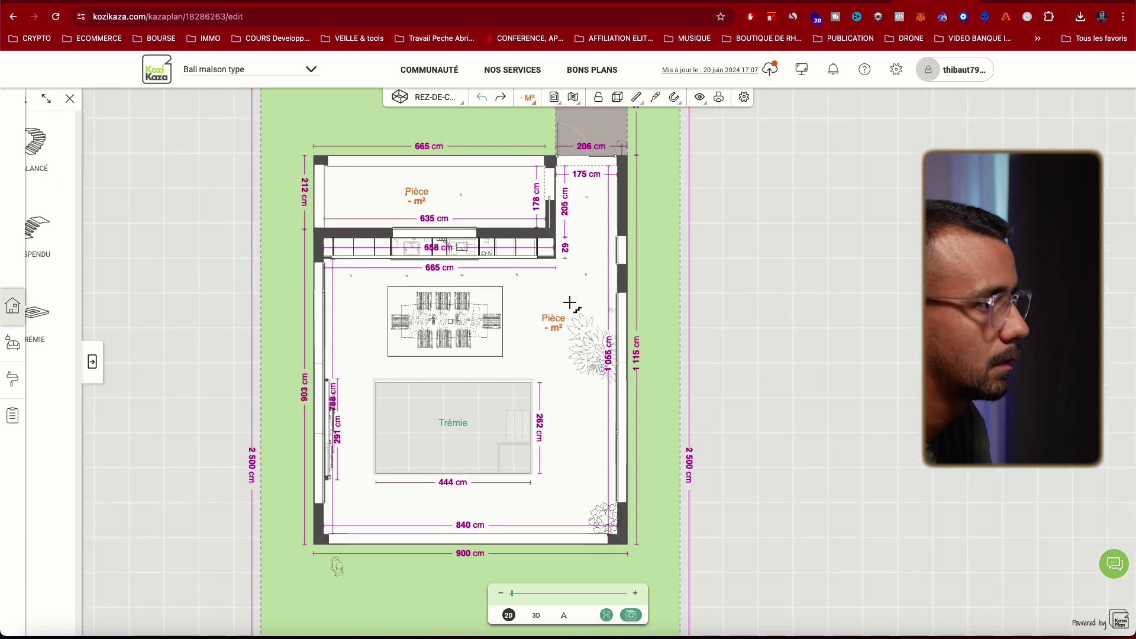
scroll(603, 400, "up", 5)
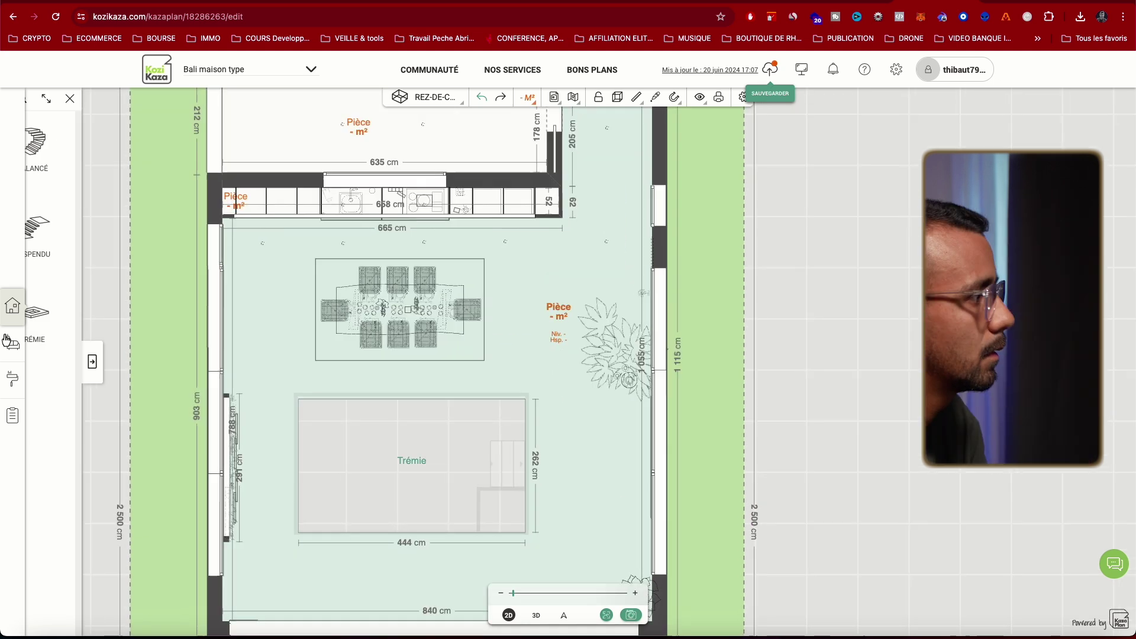
left_click_drag(94, 358, 619, 543)
left_click_drag(619, 543, 622, 439)
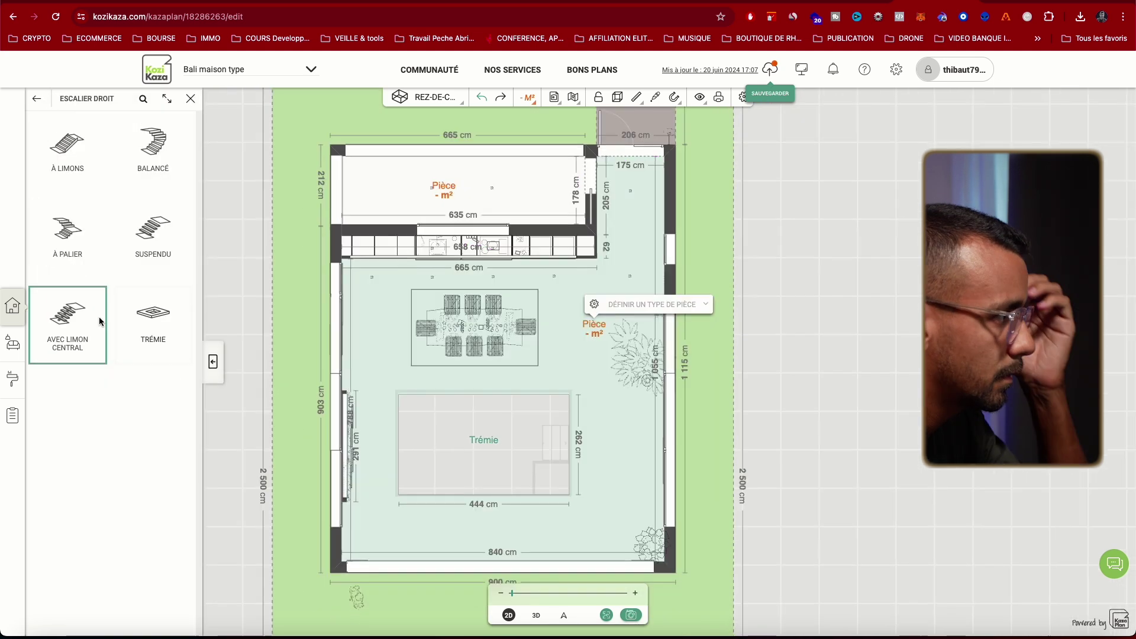
left_click(542, 610)
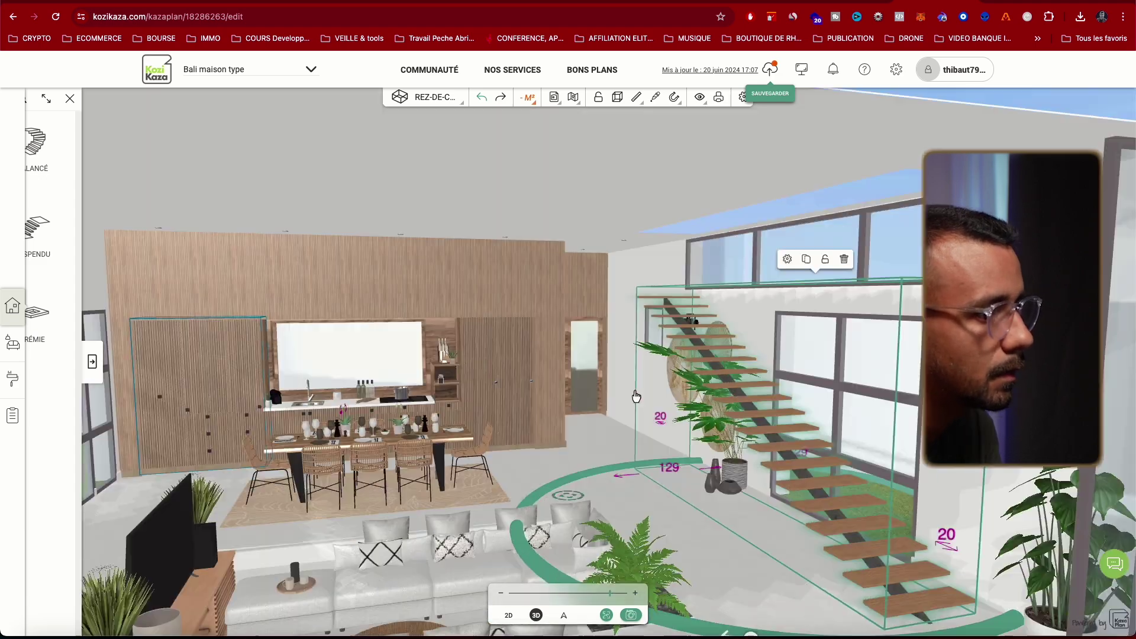
- In the new staircase's advanced parameters, set ÉPAISSEUR DE MARCHE to 7 cm and HAUTEUR DU LIMON to 17 cm
left_click_drag(633, 395, 586, 371)
left_click(783, 225)
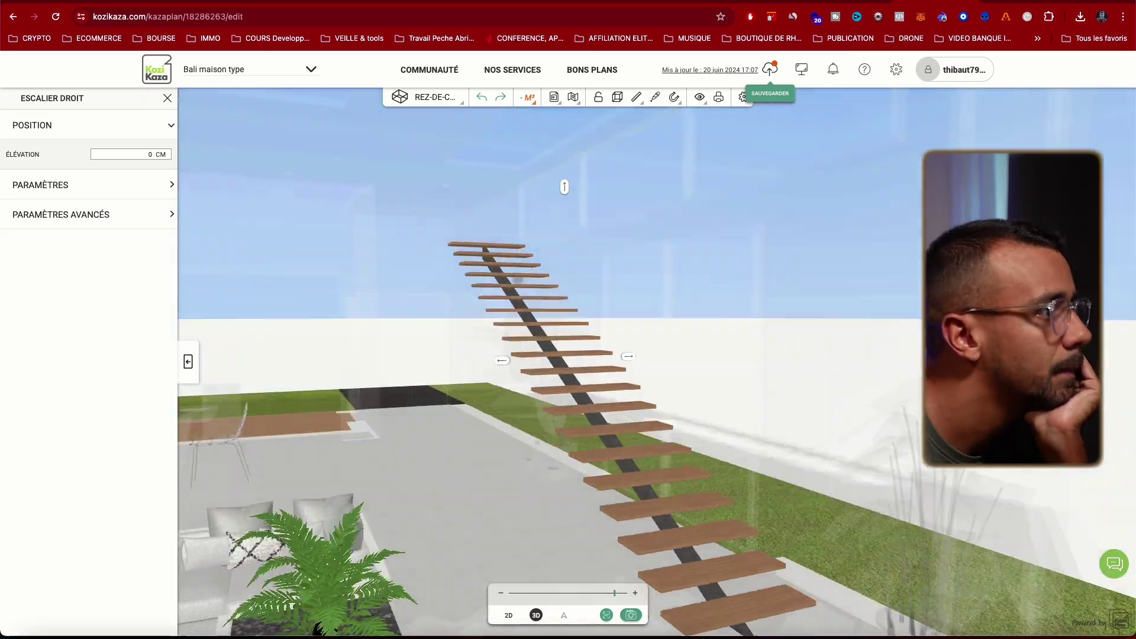
left_click(153, 214)
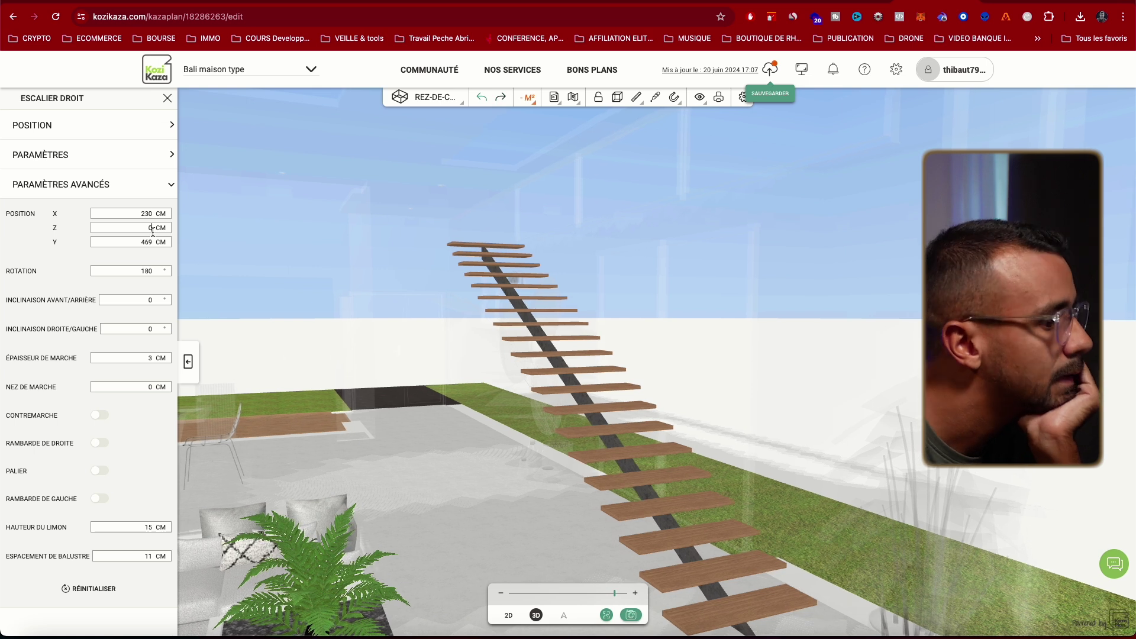
left_click(143, 358)
scroll(143, 357, "up", 4)
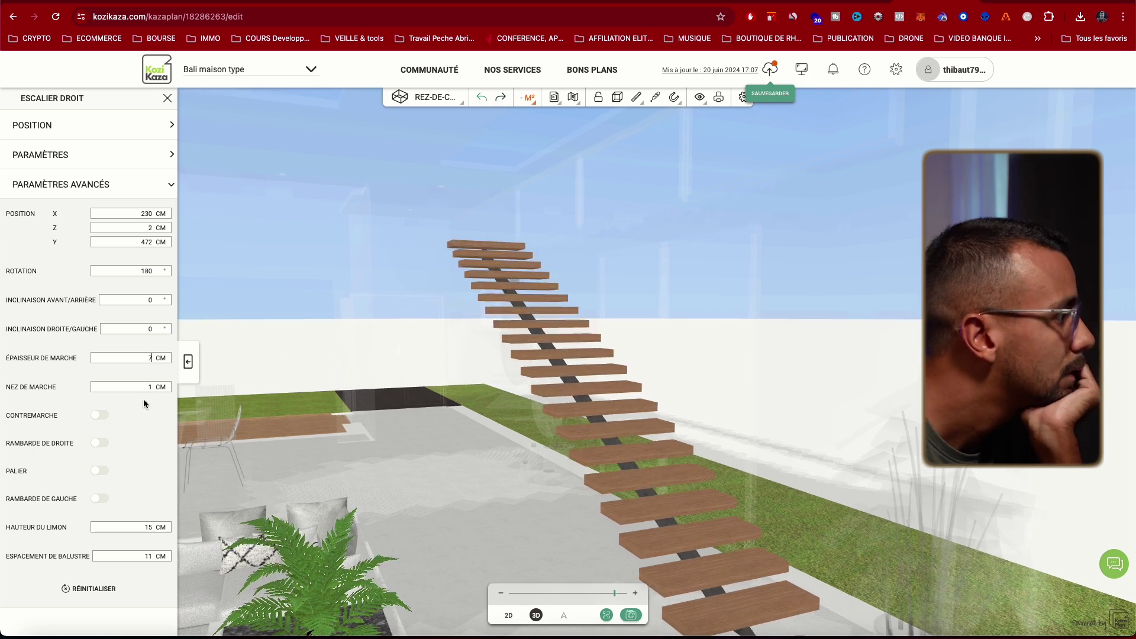
left_click_drag(509, 320, 497, 349)
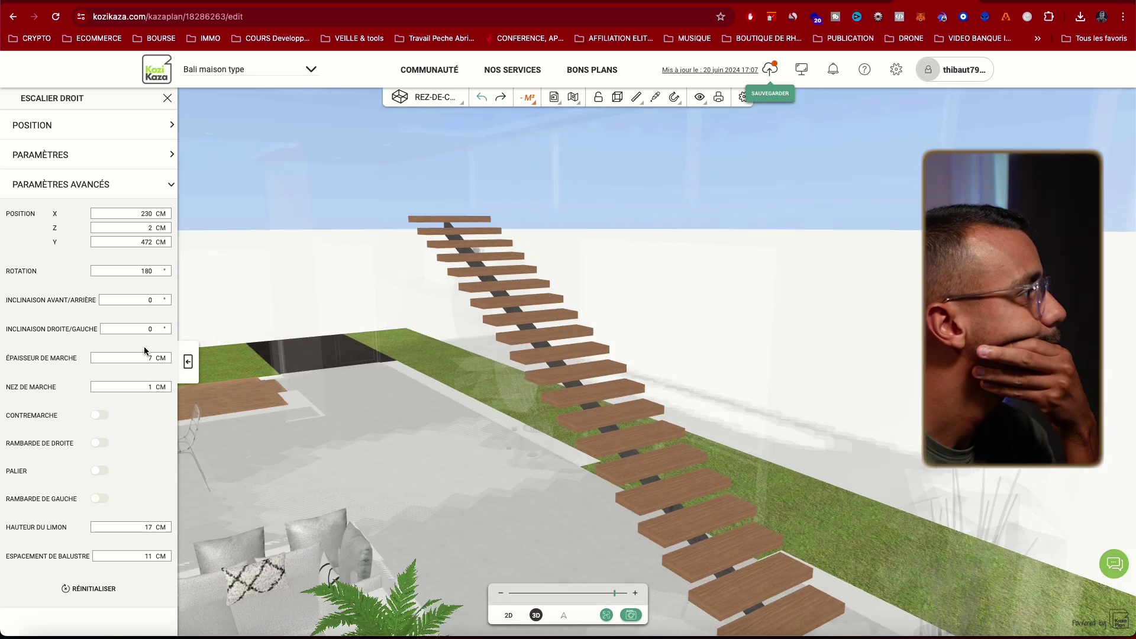
- Set the straight staircase's HAUTEUR À FRANCHIR to 355 cm and check its fit at both ends in 3D
left_click(144, 155)
left_click(147, 184)
scroll(146, 184, "up", 20)
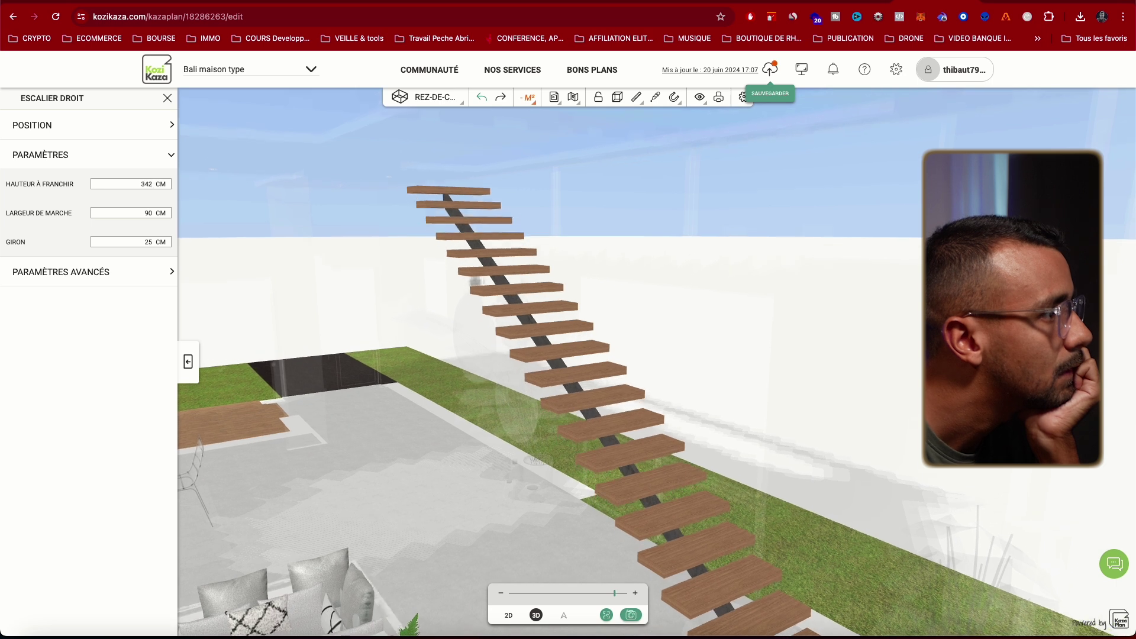
left_click_drag(560, 560, 547, 536)
scroll(623, 545, "down", 5)
scroll(624, 547, "up", 2)
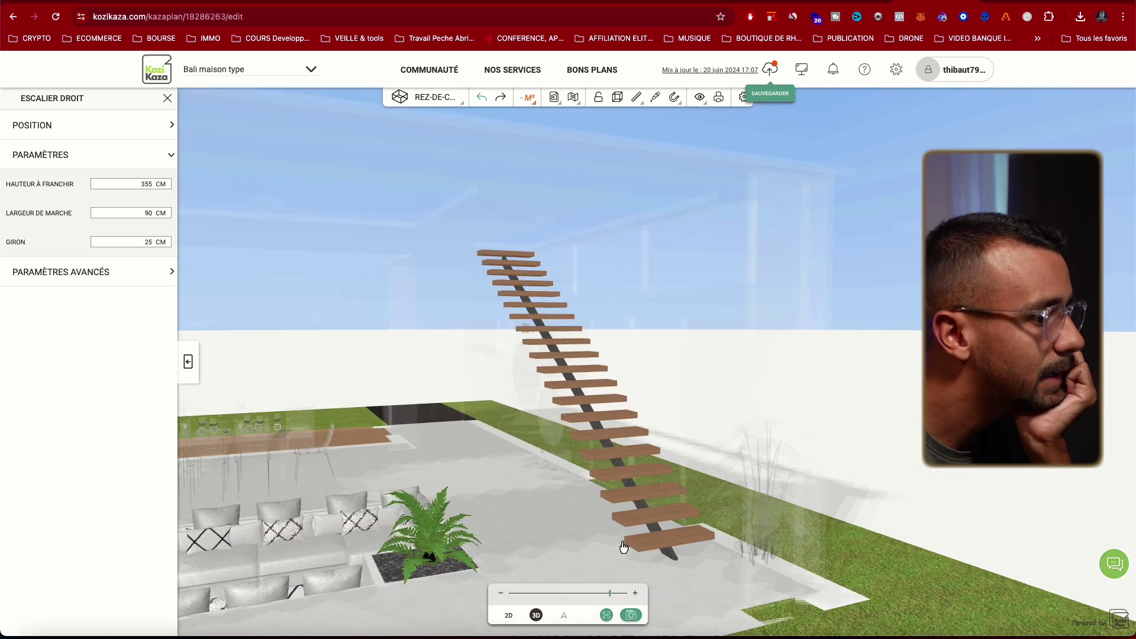
mouse_move(513, 500)
left_mouse_down()
mouse_move(595, 533)
mouse_move(565, 505)
mouse_move(535, 507)
left_mouse_up()
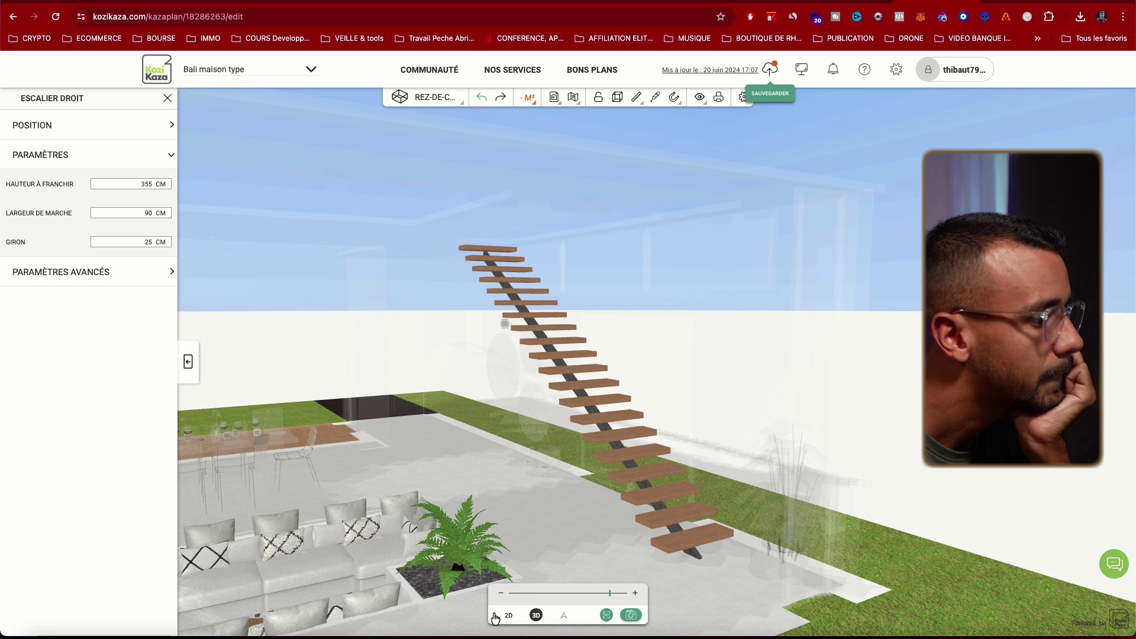
left_click(593, 534)
left_click_drag(707, 516, 677, 572)
- Nudge the staircase toward the side wall on the ground-floor plan, about 144 cm from the trémie, and check it in 3D
left_click(509, 615)
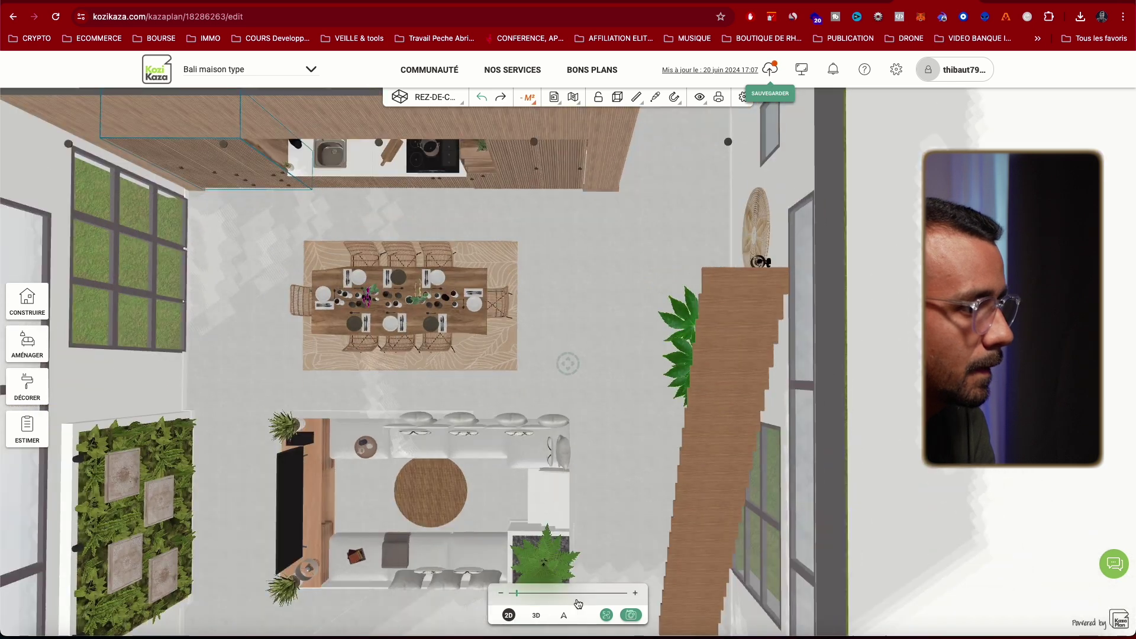
left_click(712, 549)
left_click_drag(716, 544, 719, 543)
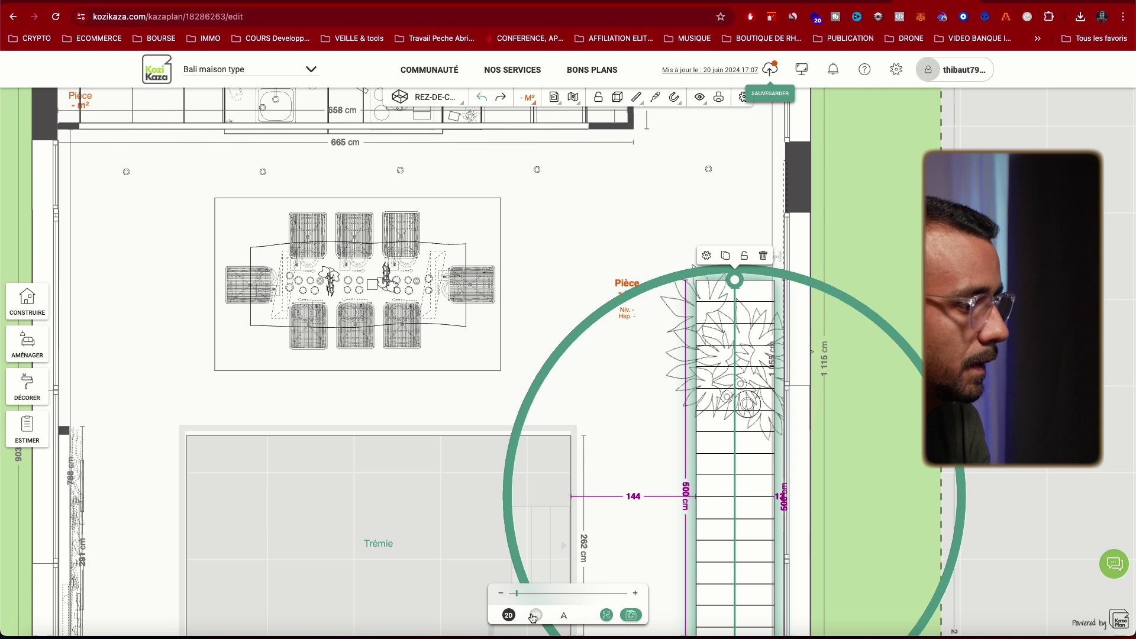
left_click(536, 616)
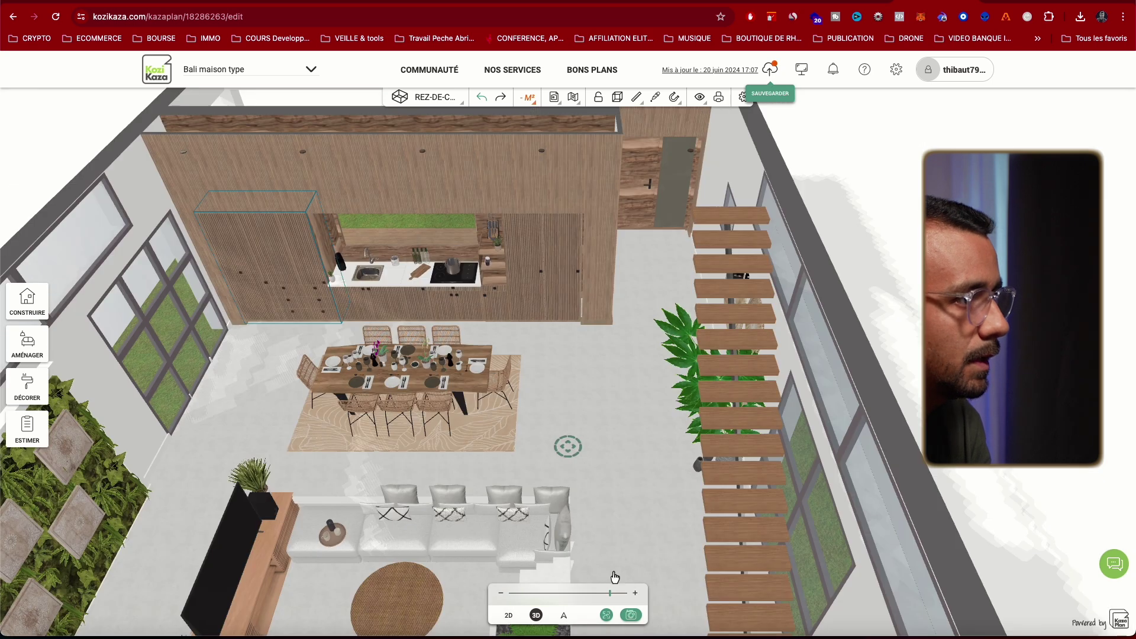
left_click(607, 614)
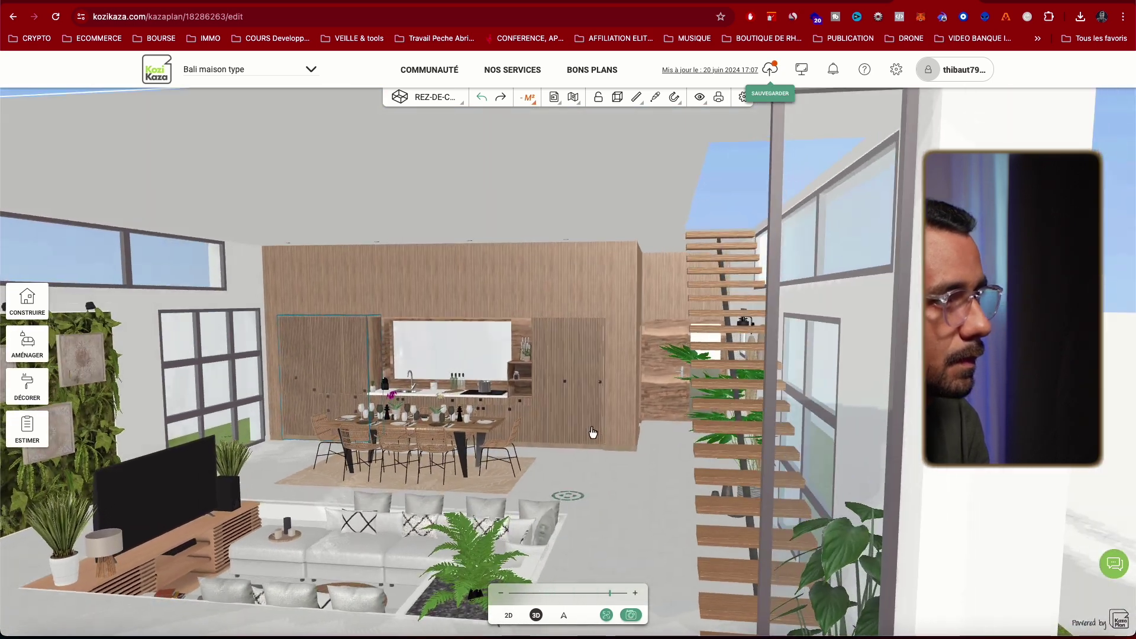
left_click_drag(592, 433, 560, 533)
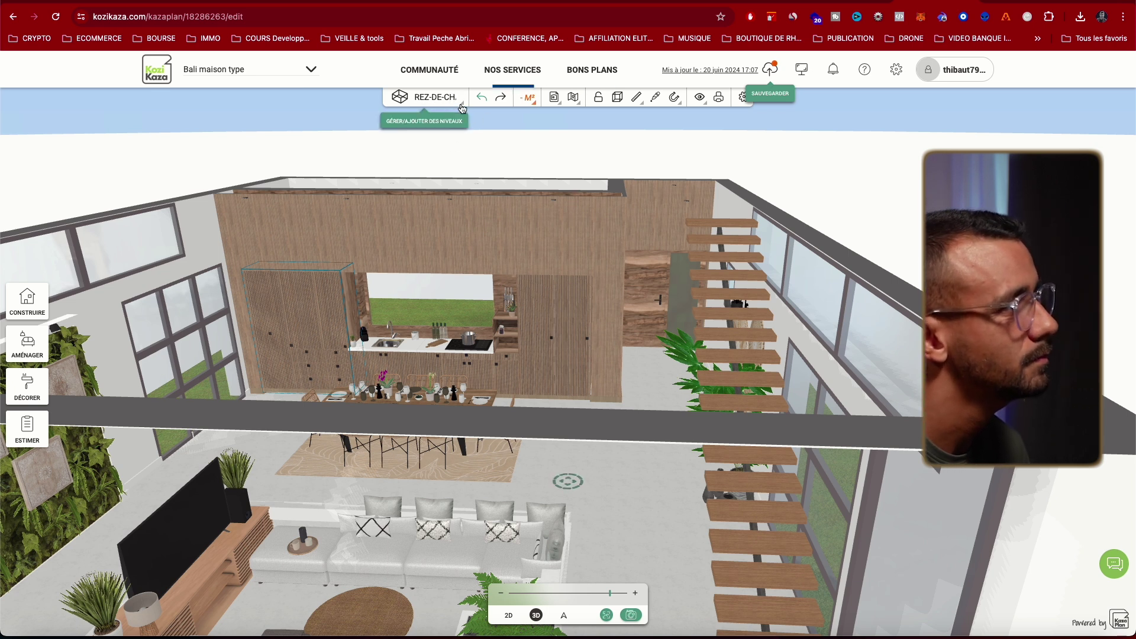
- On the 1ER ÉTAGE plan, widen the stair trémie by moving its inner long edge away from the side wall
left_click(432, 97)
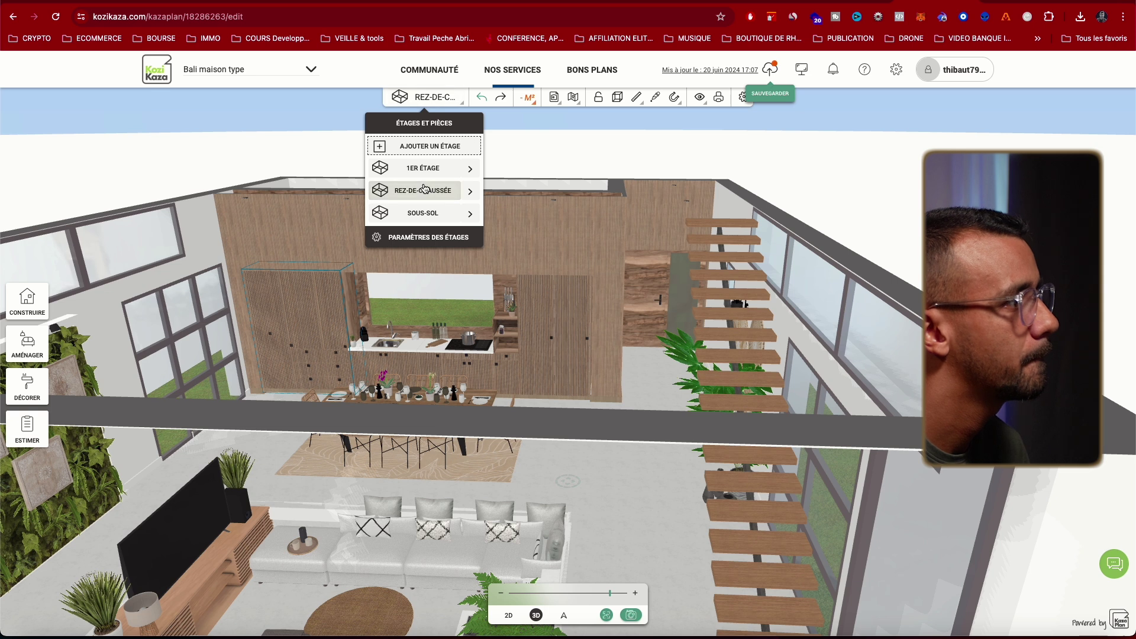
left_click(442, 172)
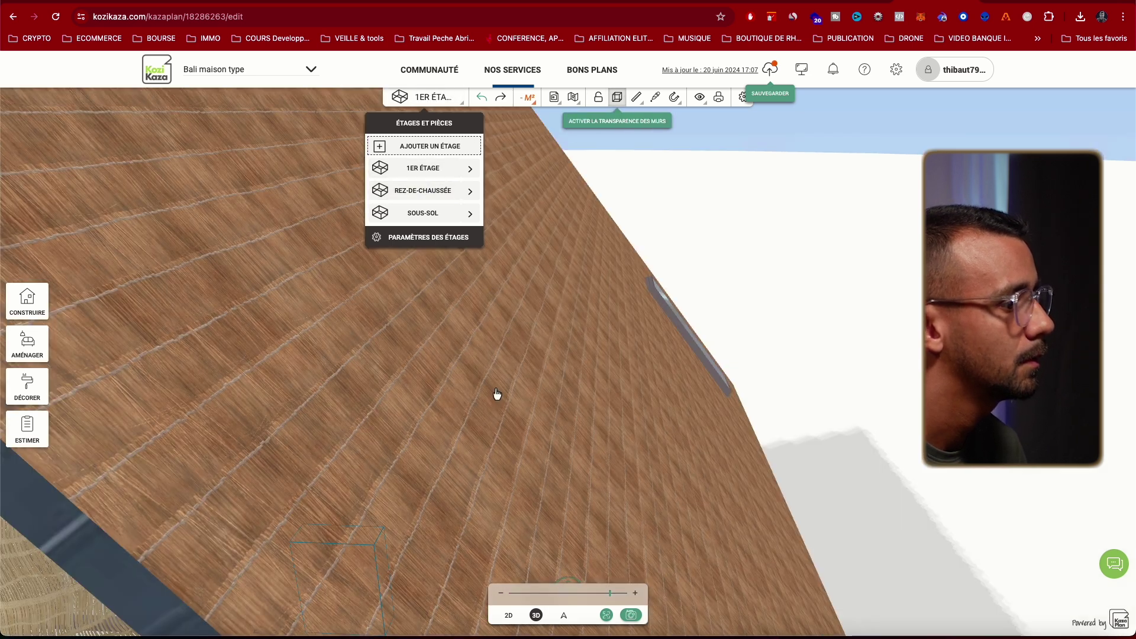
scroll(487, 524, "down", 5)
left_click_drag(524, 498, 526, 572)
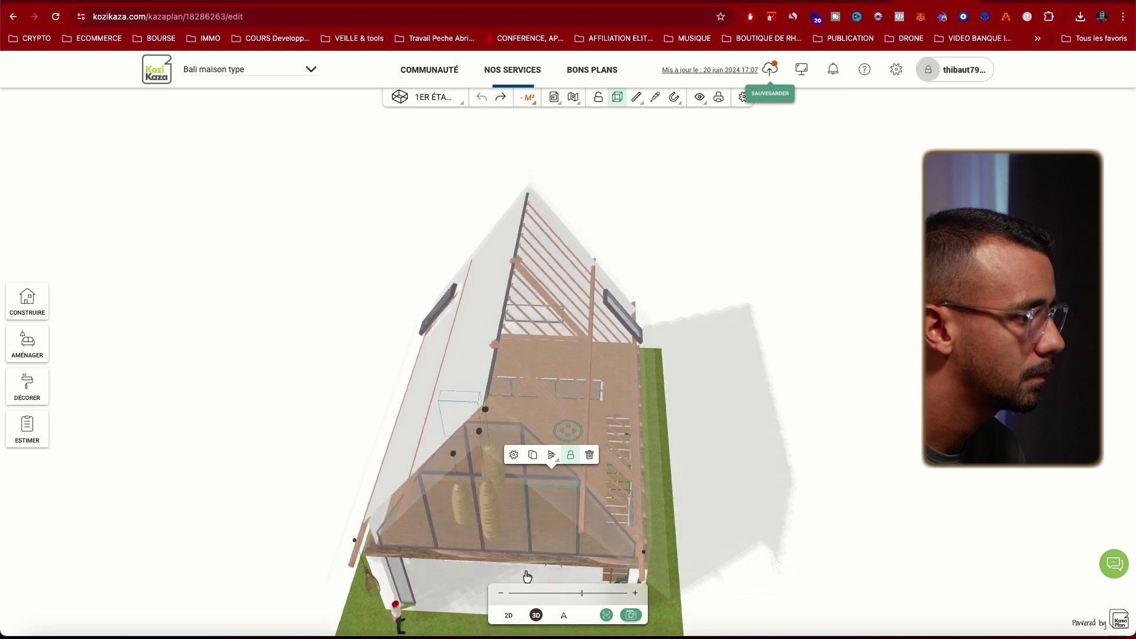
left_click(509, 615)
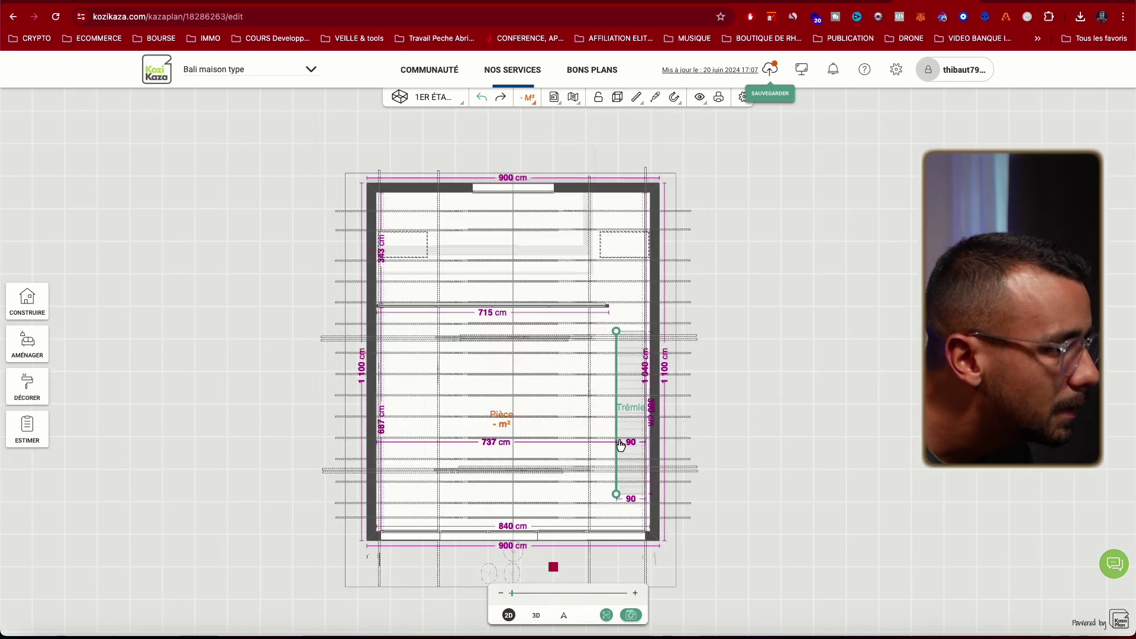
left_click_drag(617, 444, 609, 443)
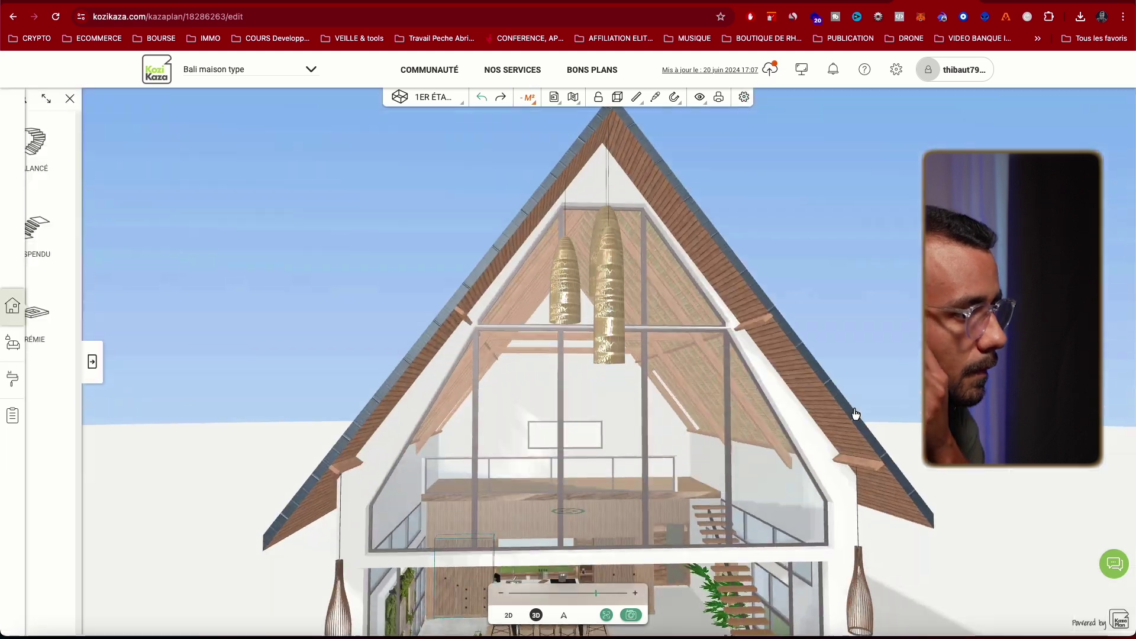
- Inspect the staircase and mezzanine through the glazed gable in 3D, and return to the REZ-DE-CHAUSSÉE level
left_click_drag(855, 414, 828, 426)
scroll(672, 579, "down", 3)
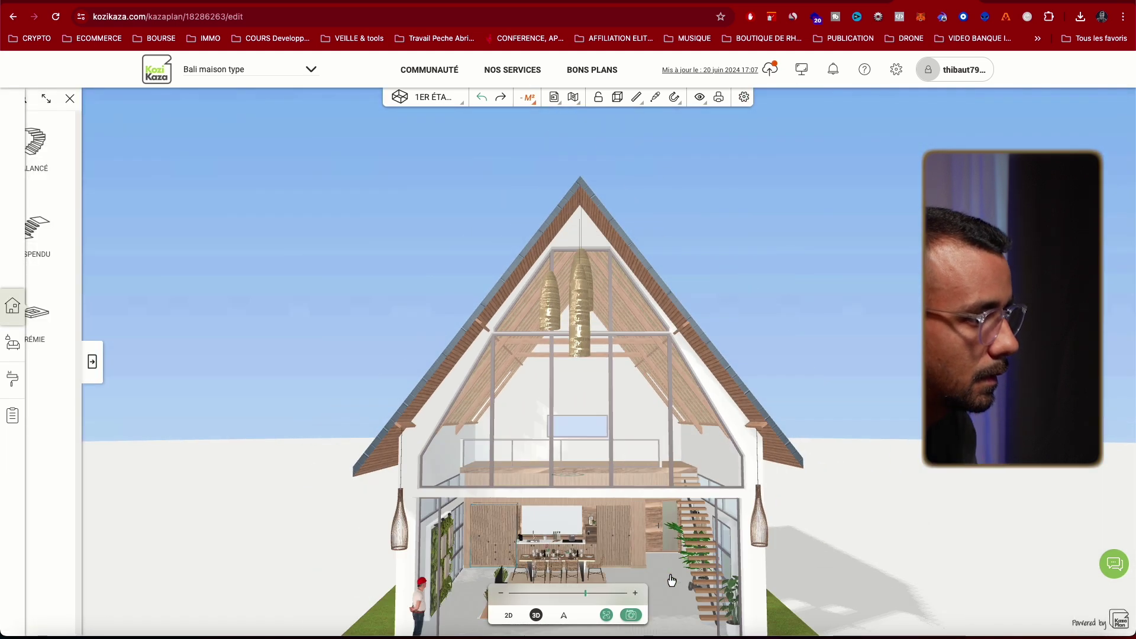
scroll(580, 499, "up", 5)
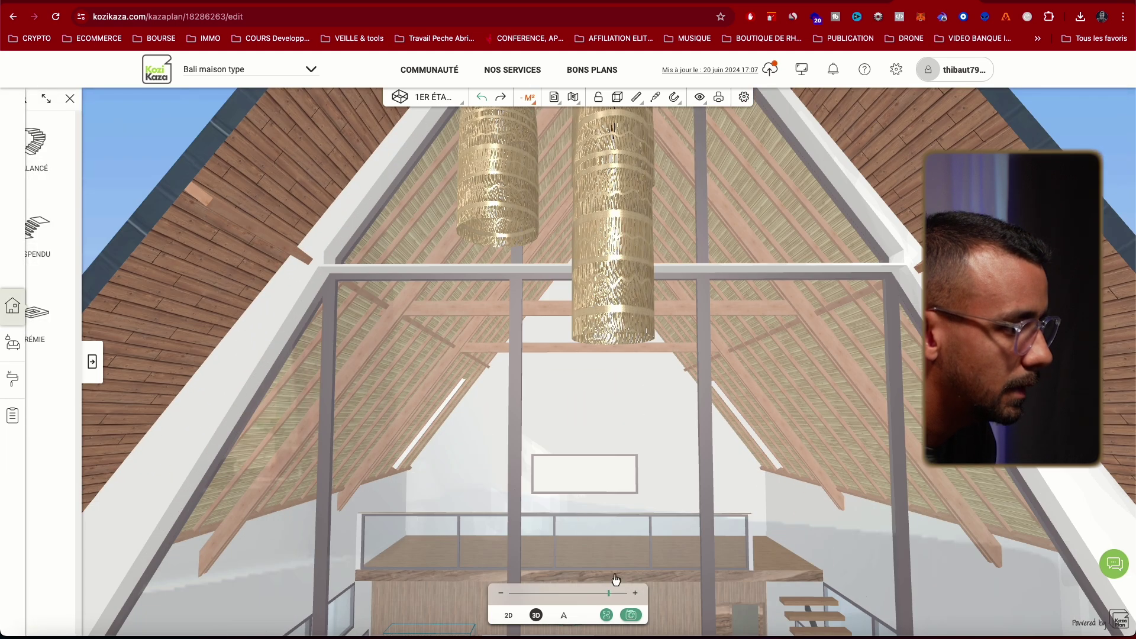
left_click(455, 102)
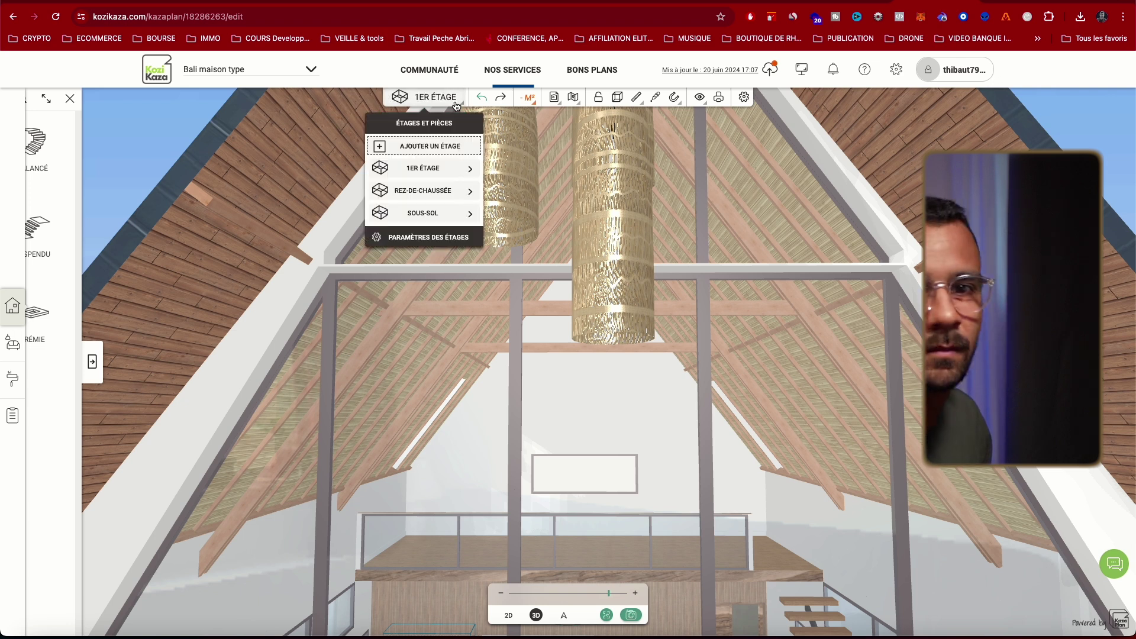
left_click(422, 191)
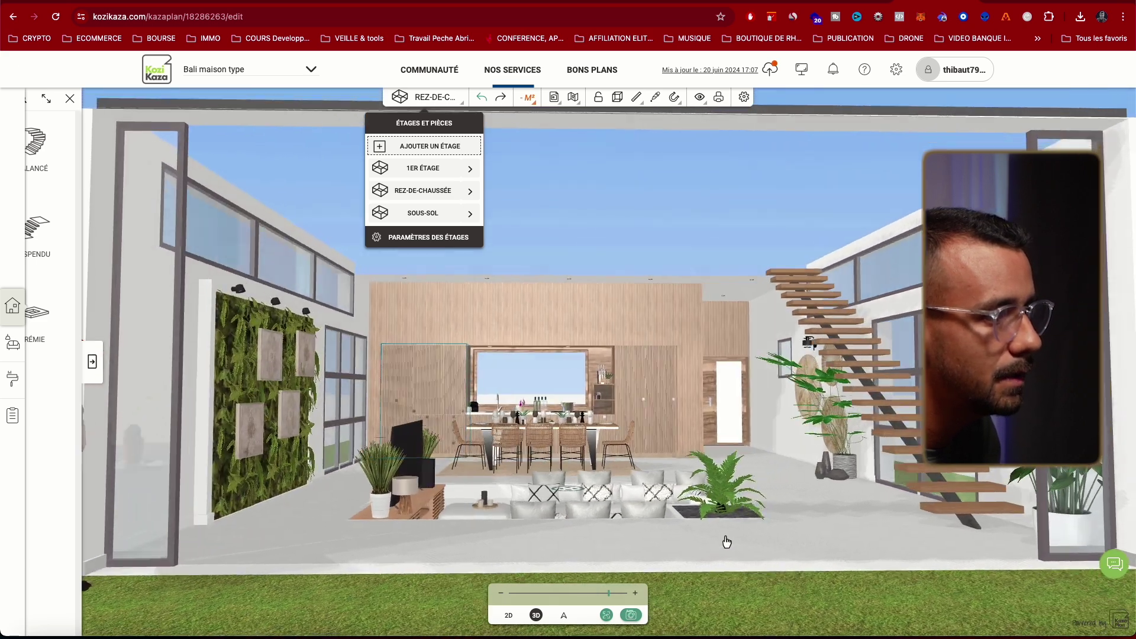
left_click(787, 528)
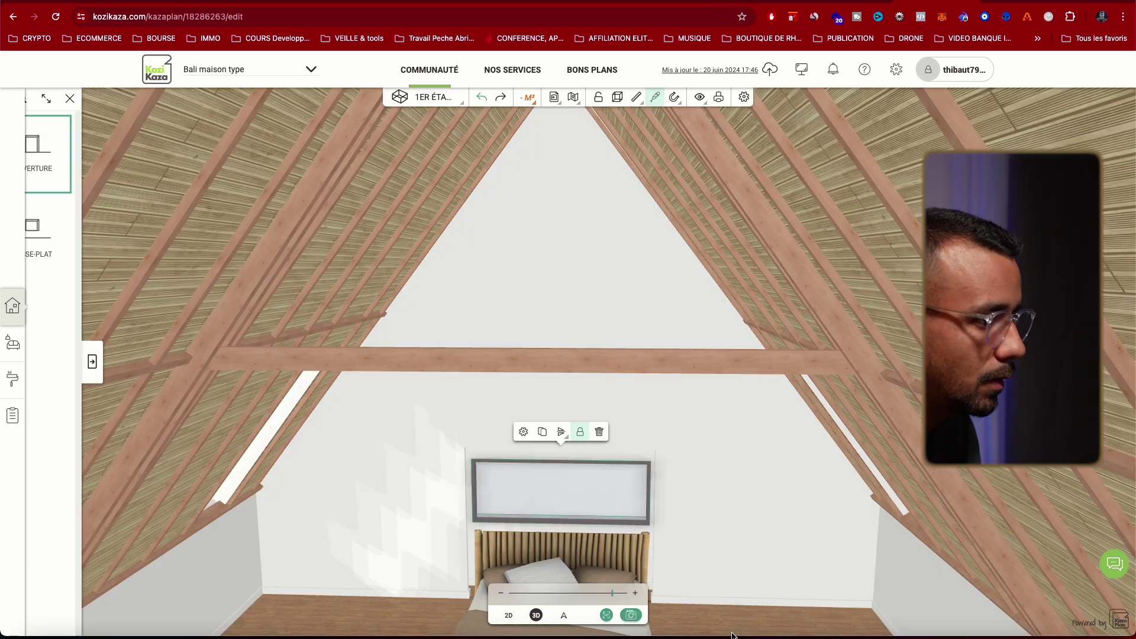
- On the 1ER ÉTAGE plan, widen the opening in the partition behind the bed to about 791 cm, starting 10 cm from its end
mouse_move(686, 608)
left_mouse_down()
mouse_move(698, 621)
mouse_move(687, 615)
left_mouse_up()
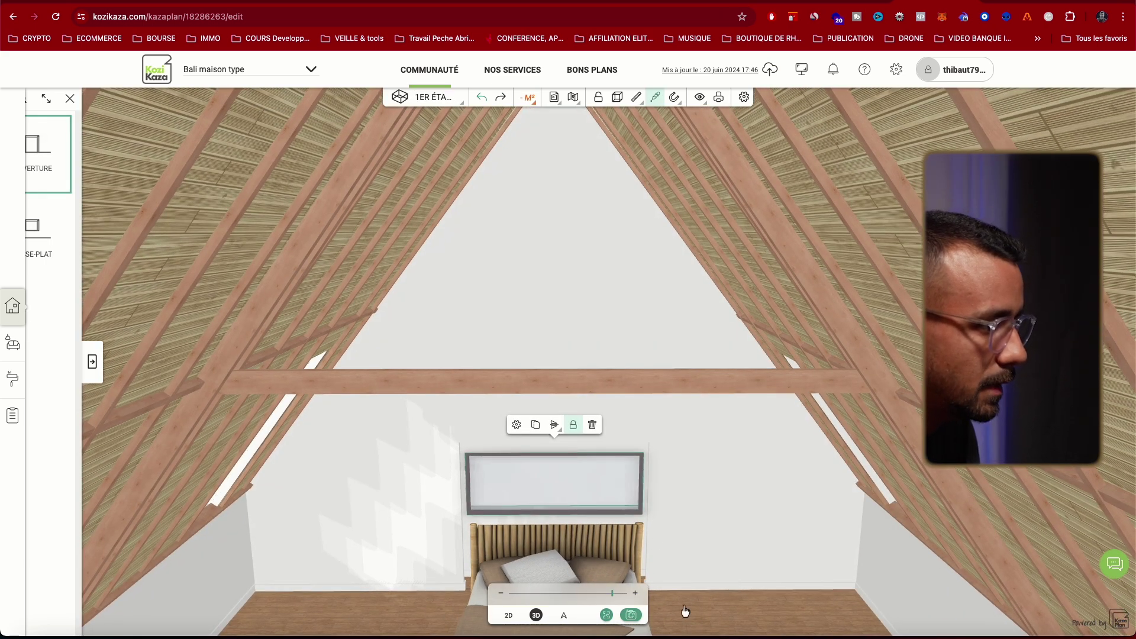
left_click(509, 615)
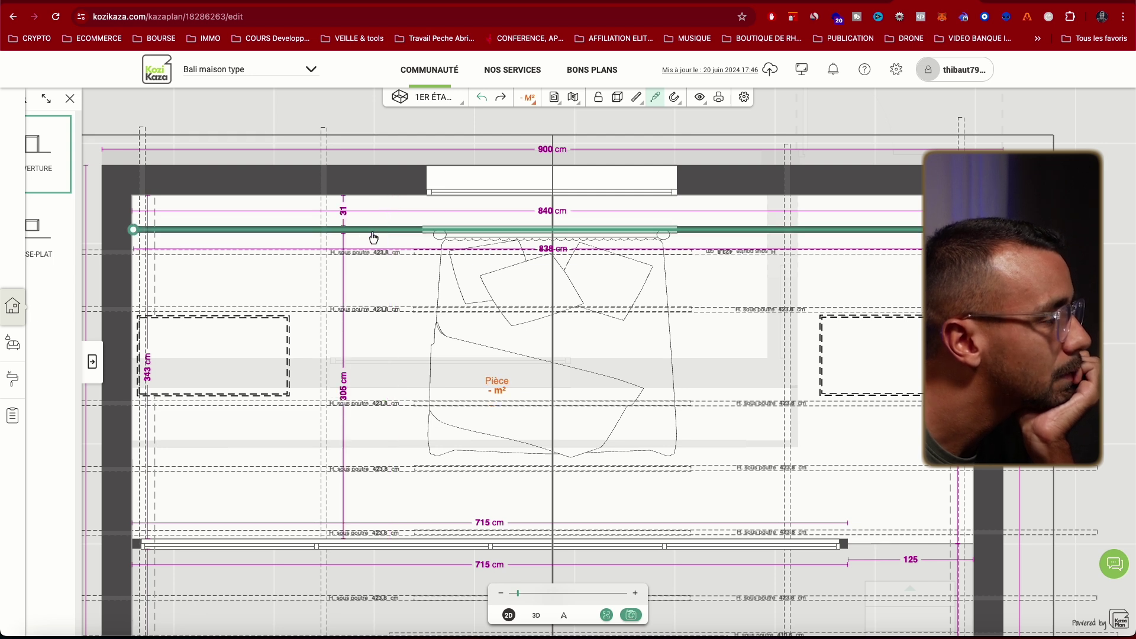
left_click(438, 236)
left_click_drag(423, 232, 151, 231)
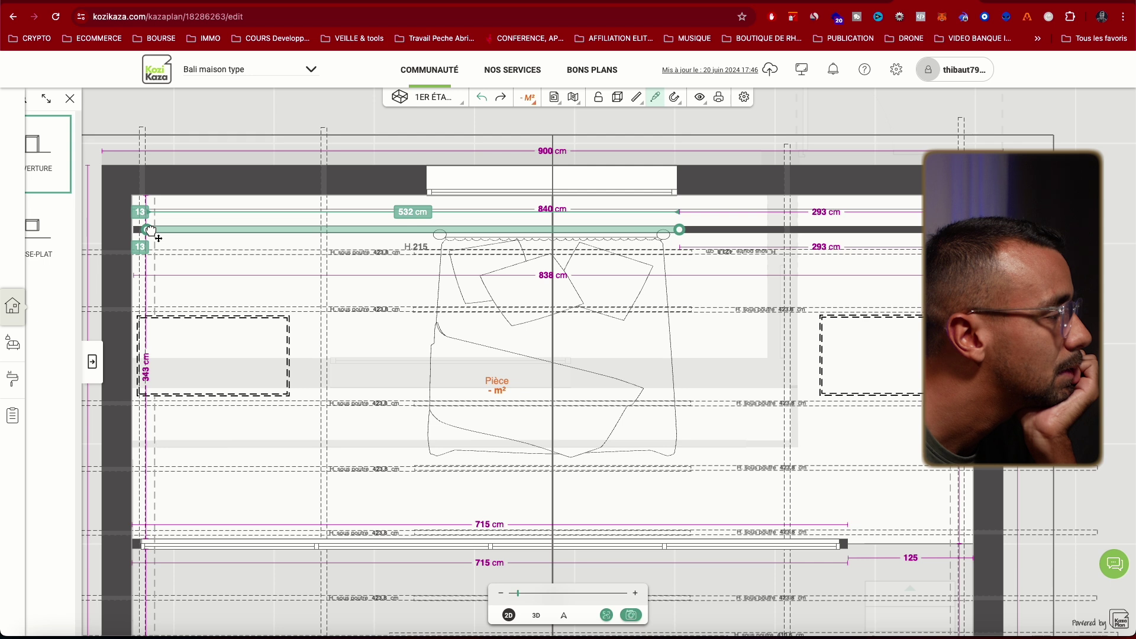
left_click_drag(150, 231, 148, 231)
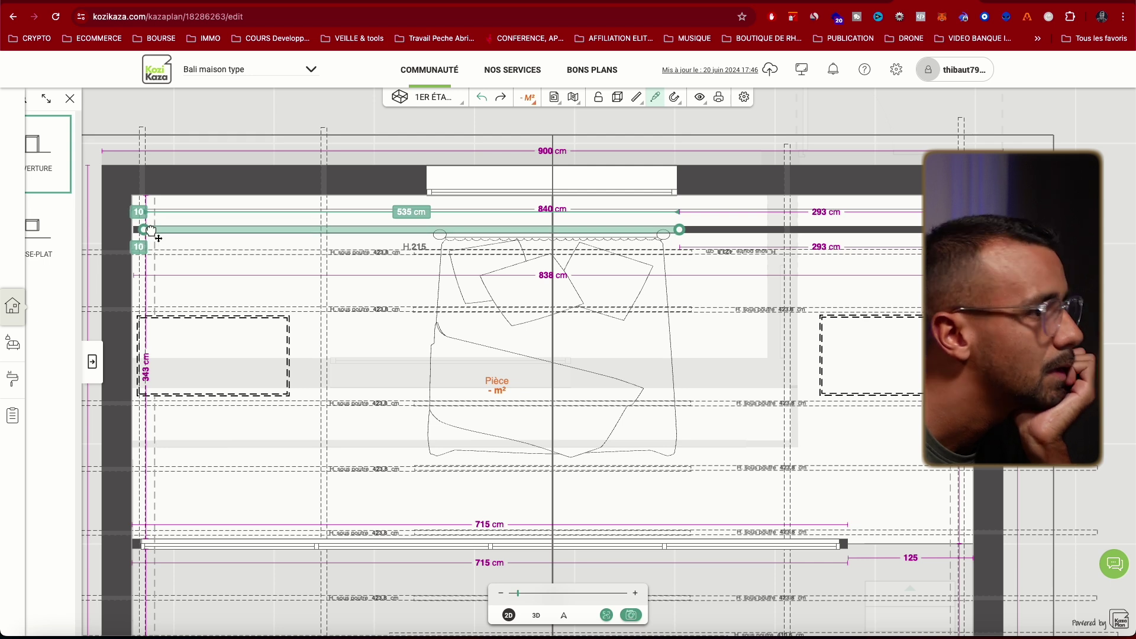
left_click_drag(680, 231, 936, 229)
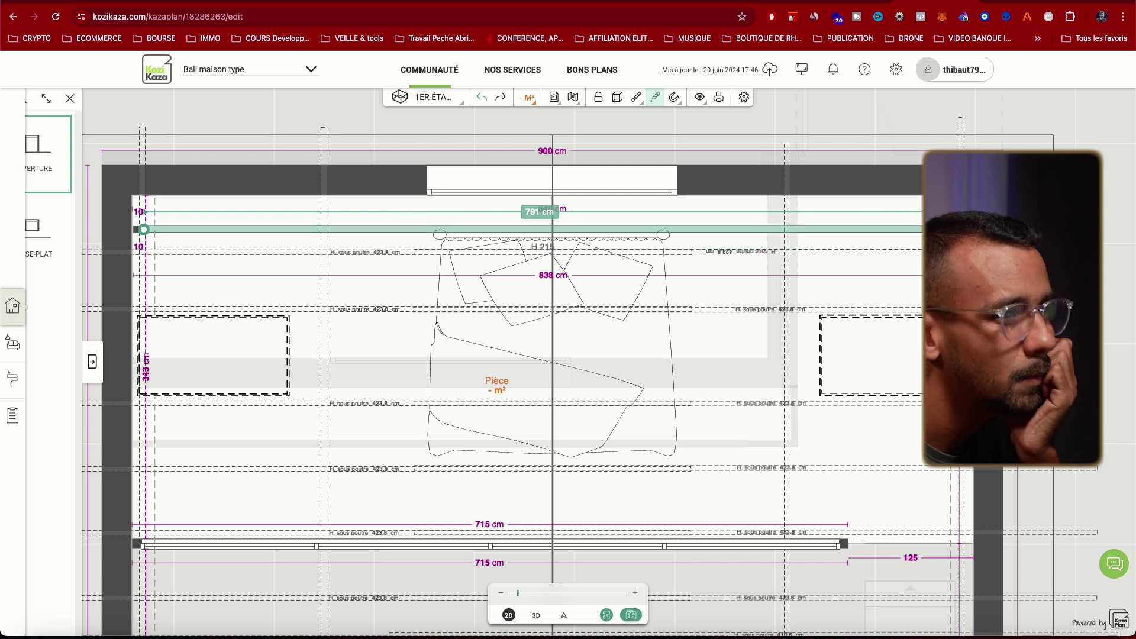
- Move the bed through the partition opening until its headboard is against the gable wall, and show it in 3D
left_click(632, 352)
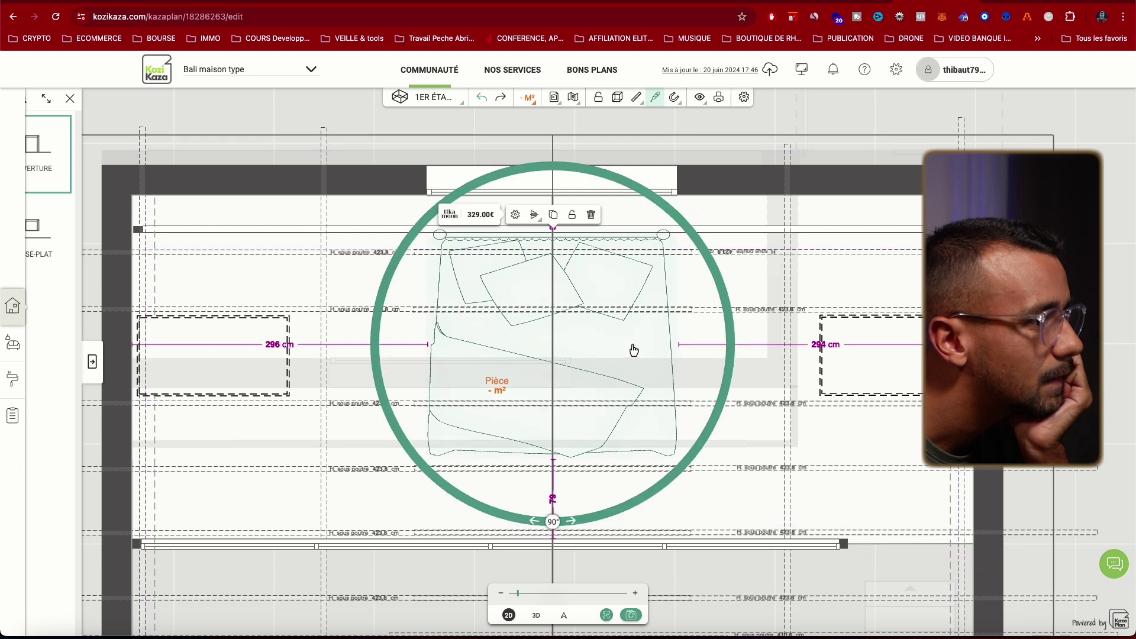
left_click_drag(621, 355, 616, 321)
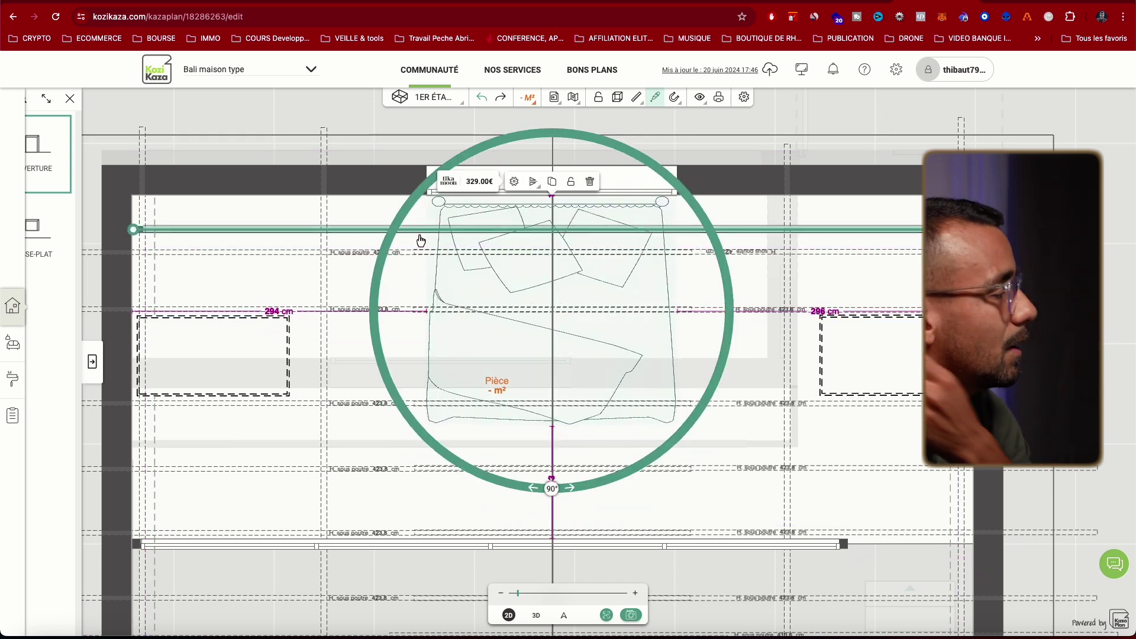
left_click(537, 616)
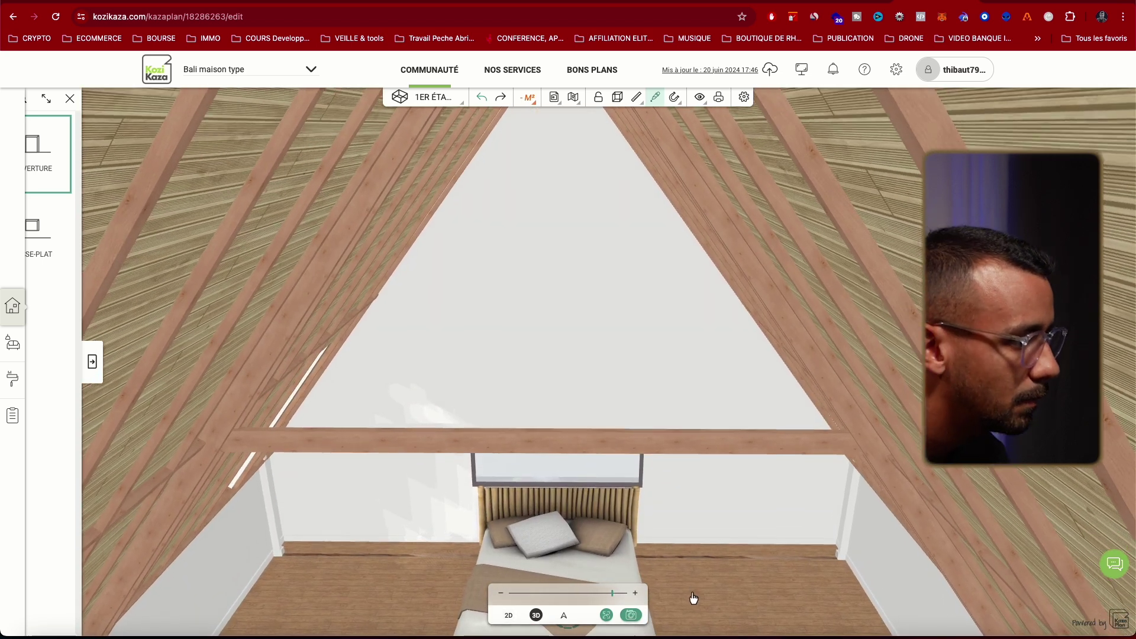
- Examine the mezzanine bedroom in 3D, including the bed's position, the widened partition opening and the roof beams
scroll(683, 596, "down", 3)
scroll(683, 596, "up", 2)
scroll(597, 588, "down", 3)
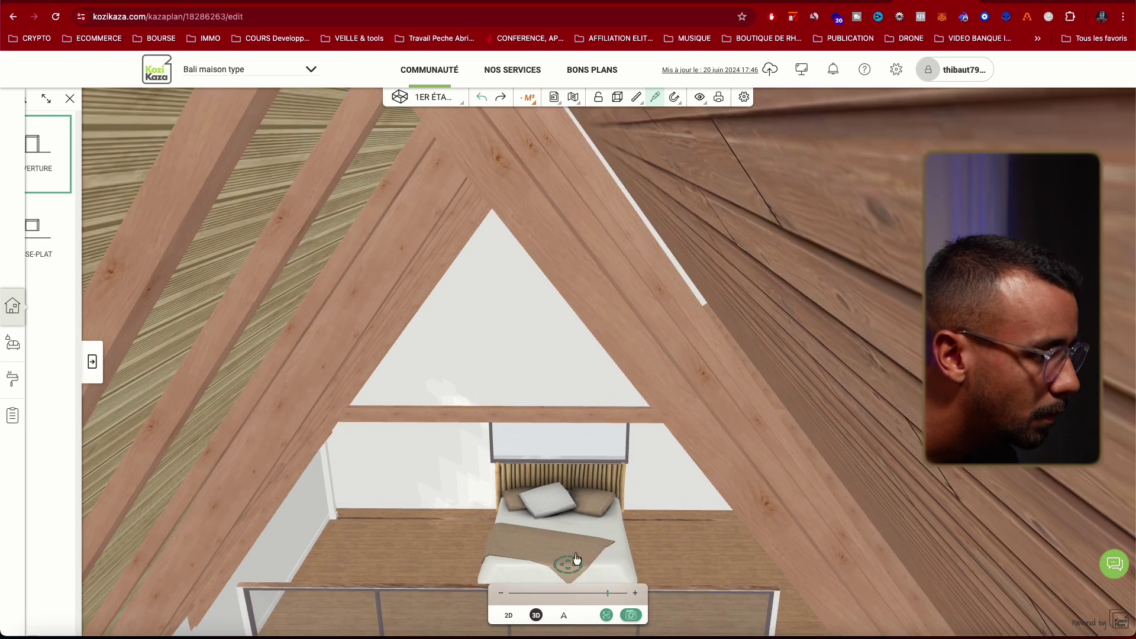
scroll(464, 637, "down", 3)
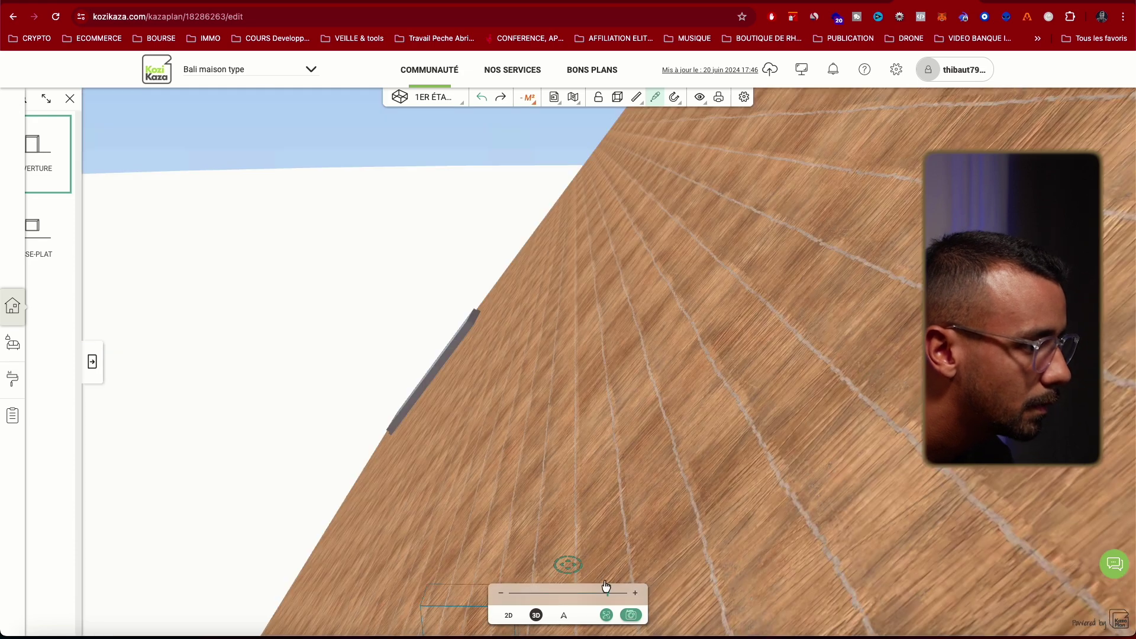
scroll(693, 543, "up", 3)
scroll(705, 546, "down", 2)
scroll(687, 561, "up", 3)
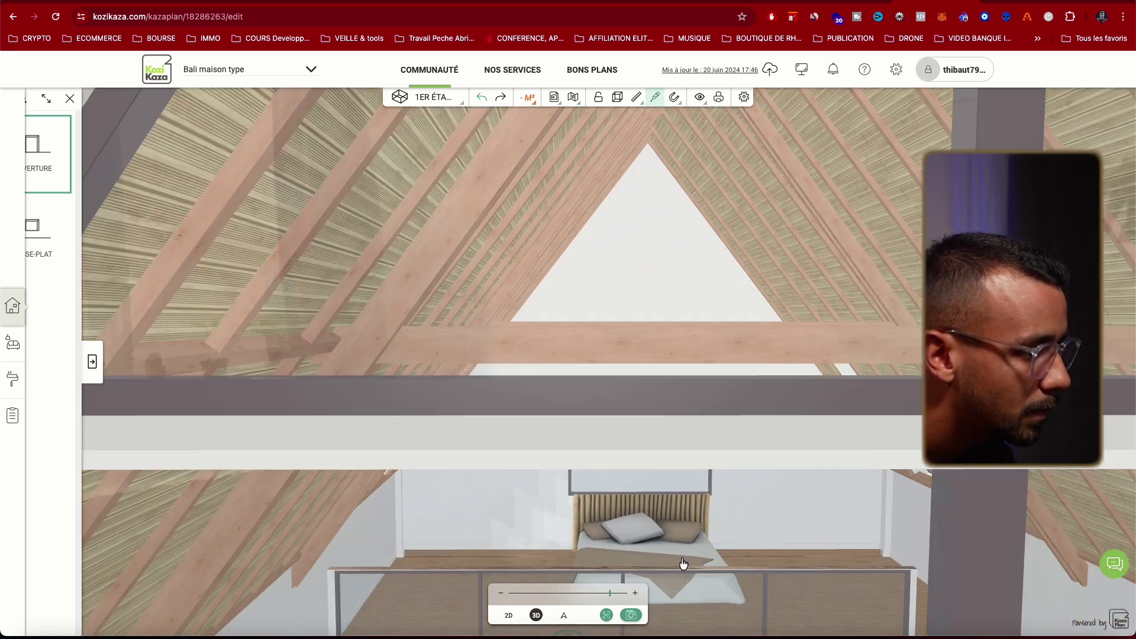
- Apply the BAGUETTE wood-slat finish to the upper gable wall behind the bed and to the bed's headboard
scroll(741, 588, "up", 2)
scroll(755, 568, "down", 1)
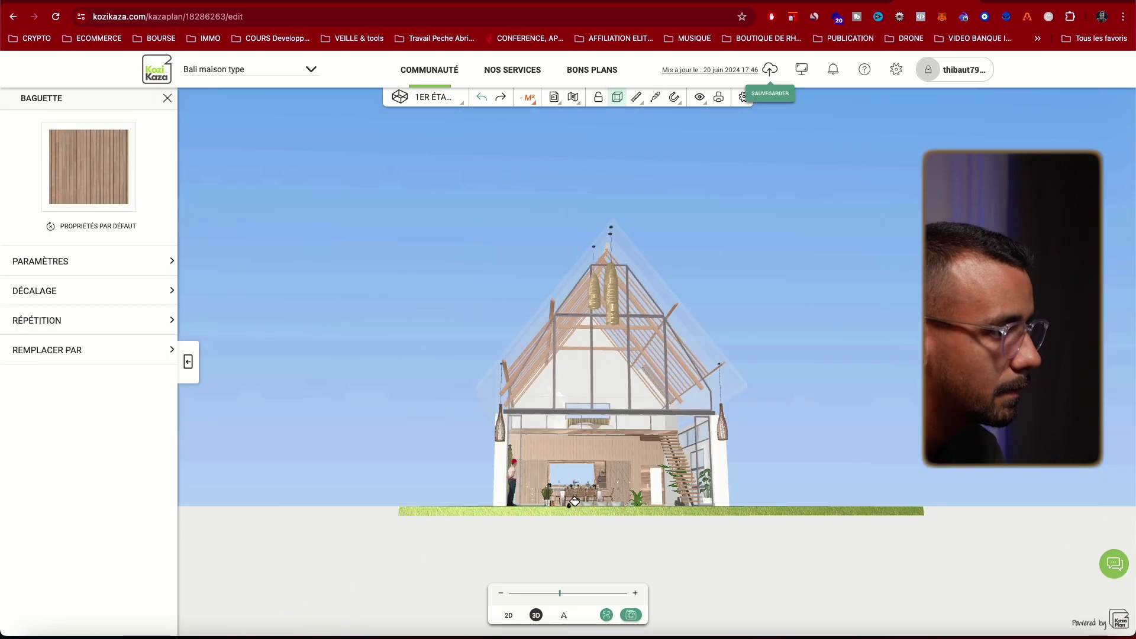
scroll(573, 503, "up", 5)
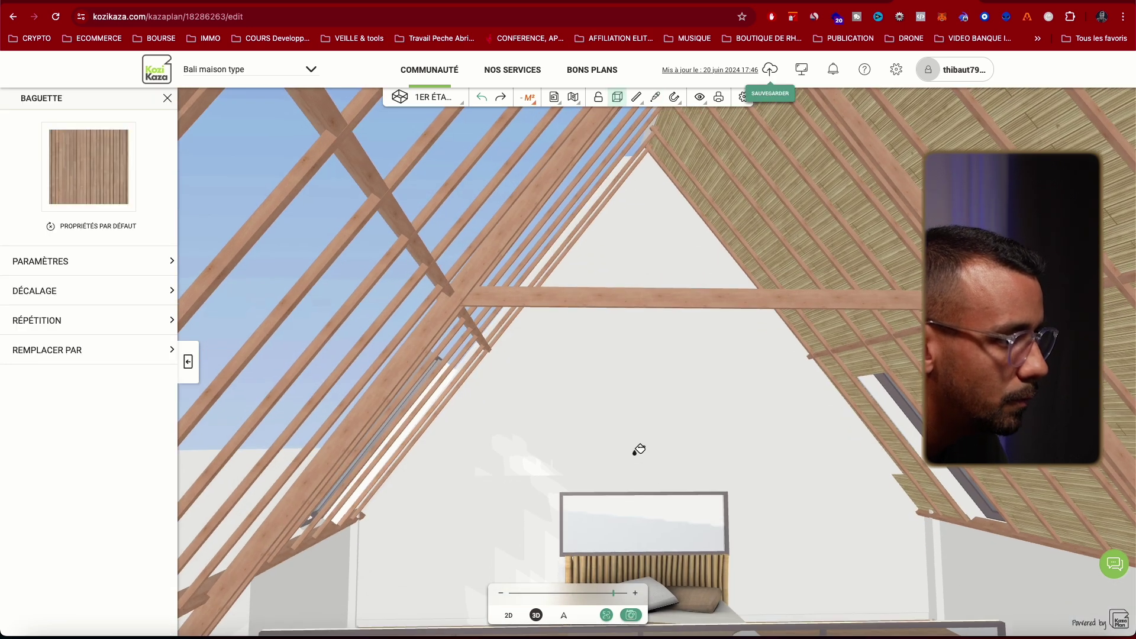
left_click(639, 450)
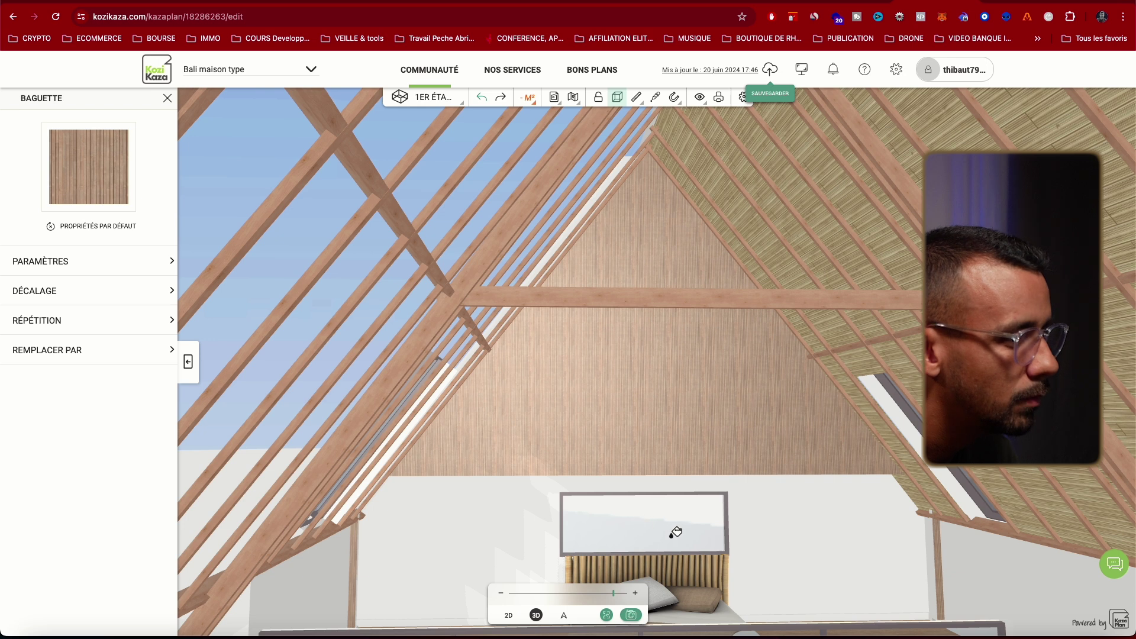
left_click(643, 565)
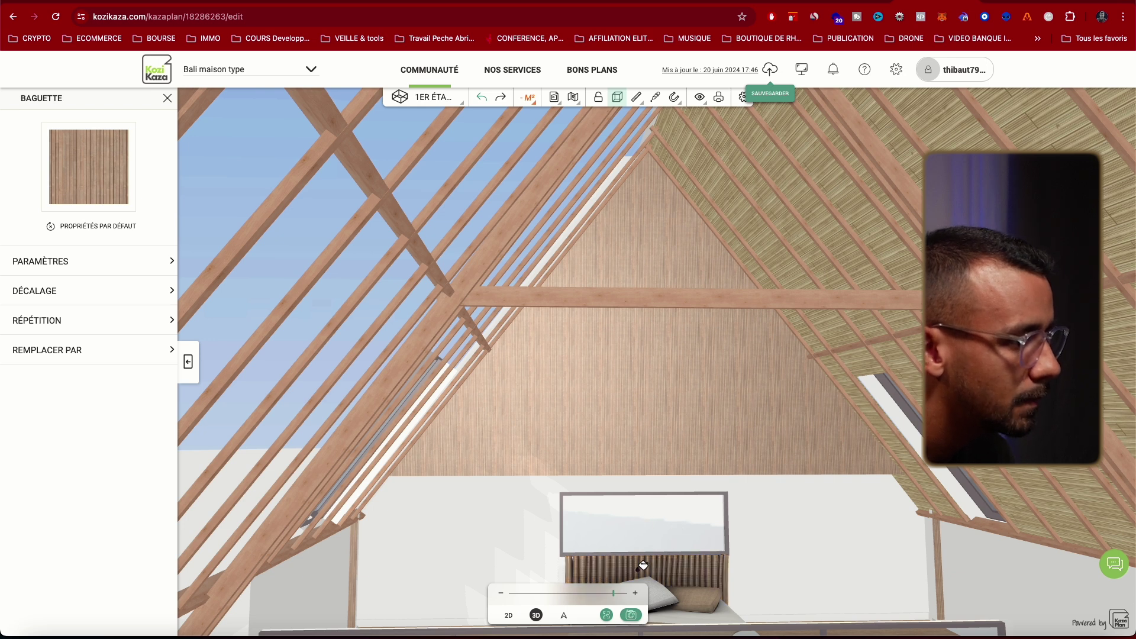
- Check the slatted gable wall, turn off wall transparency and stop applying the BAGUETTE finish
scroll(706, 595, "down", 1)
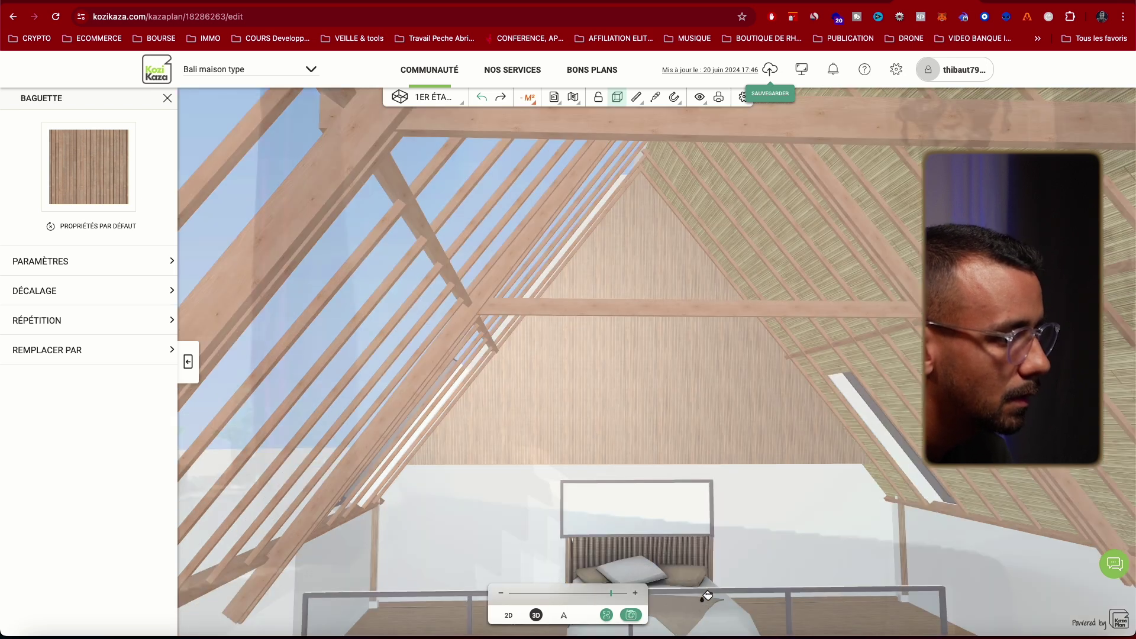
scroll(707, 596, "up", 1)
scroll(705, 603, "down", 3)
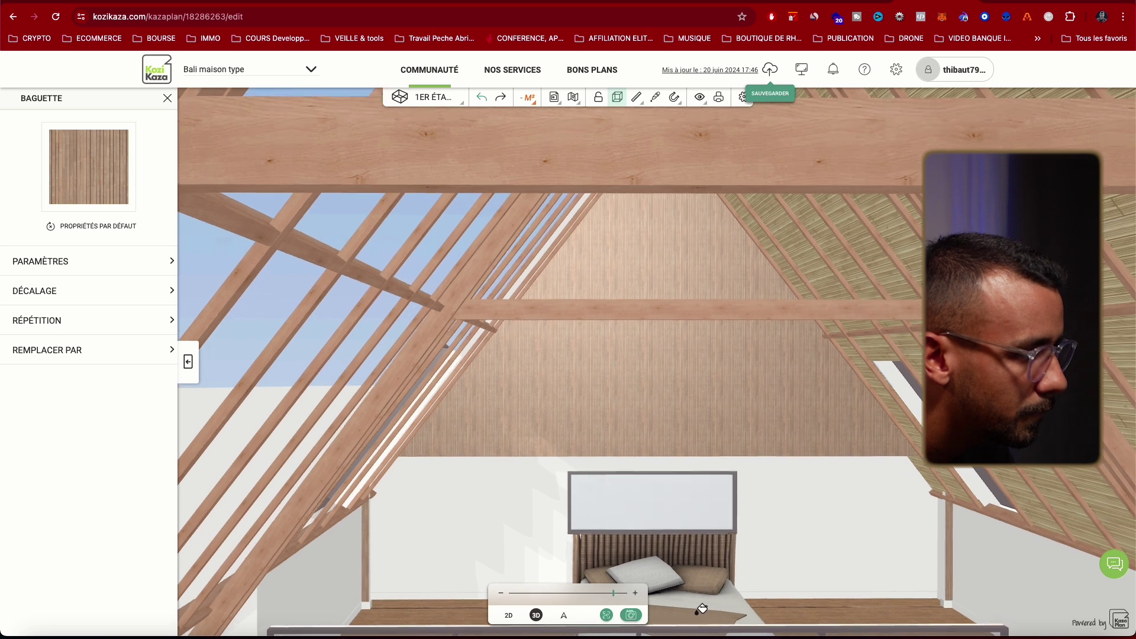
scroll(703, 609, "up", 3)
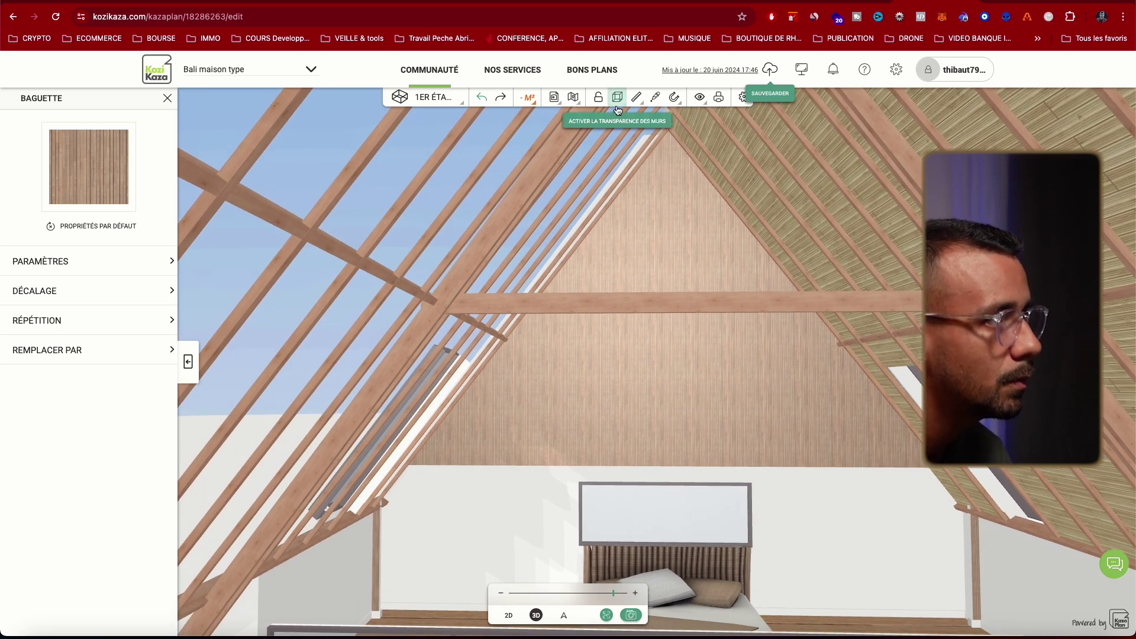
left_click(617, 108)
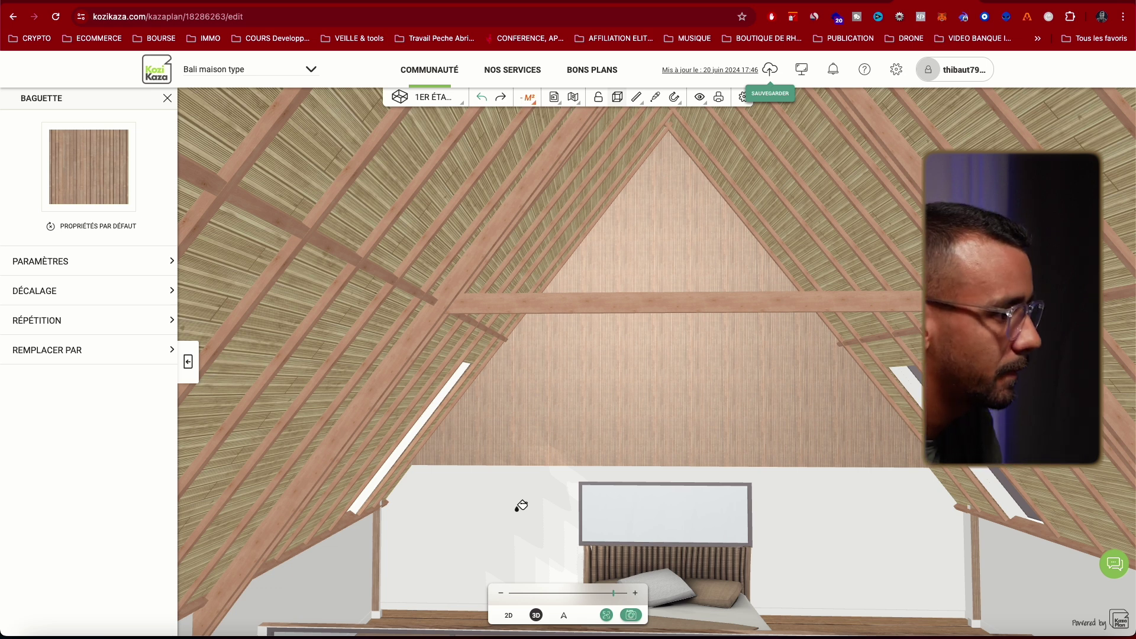
key("Escape")
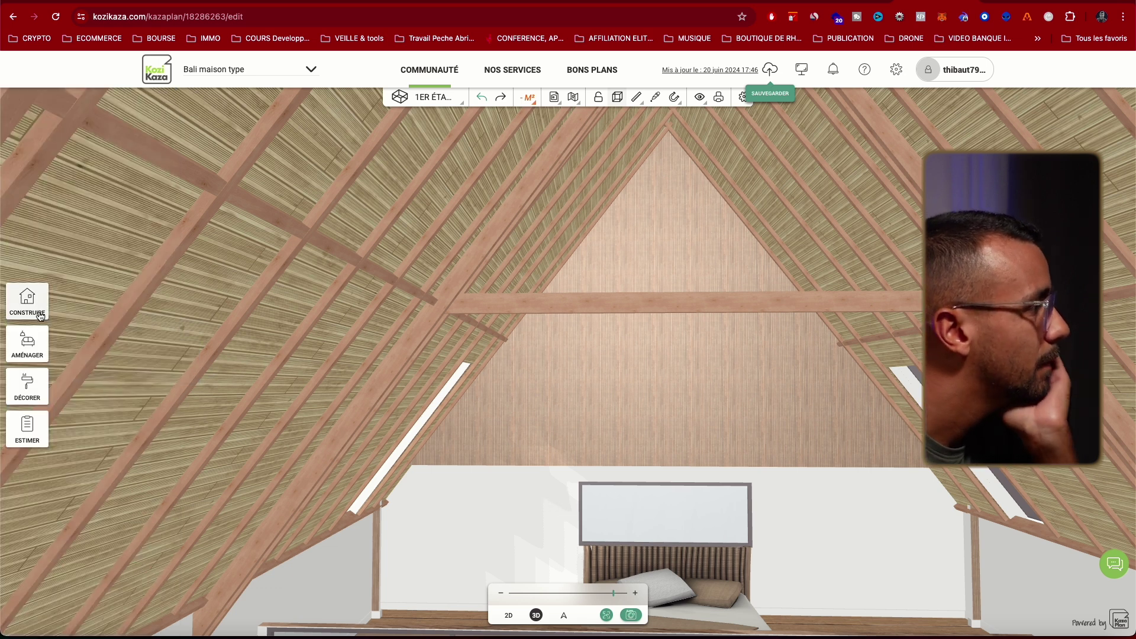
- Look through the open and hinged-door dressing models in the DRESSING furnishing catalogue
left_click(27, 354)
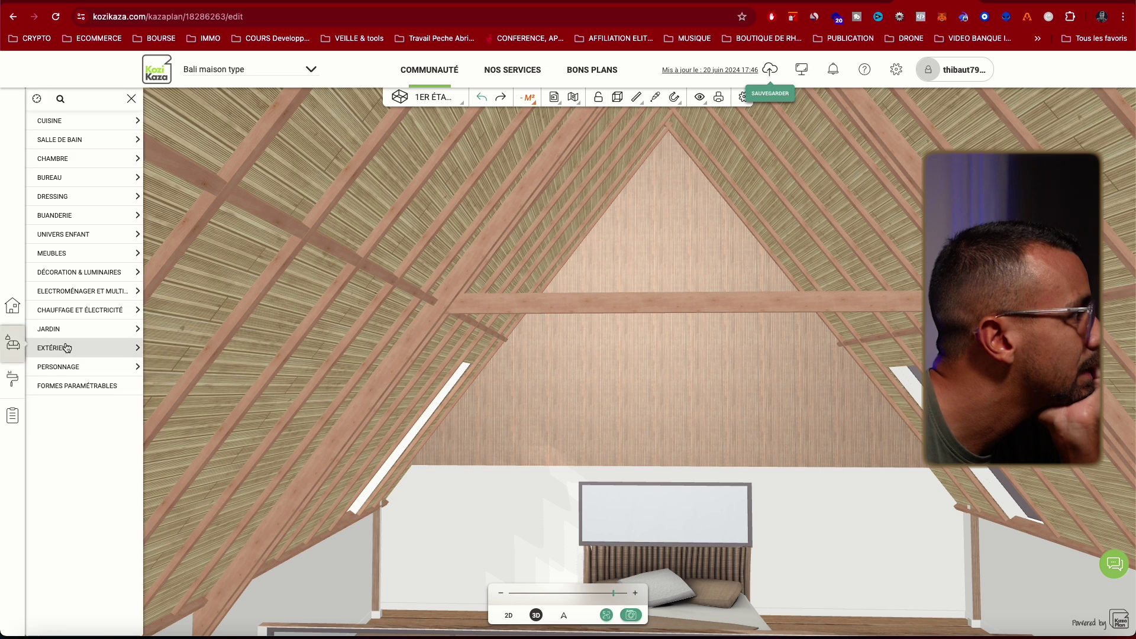
left_click(127, 196)
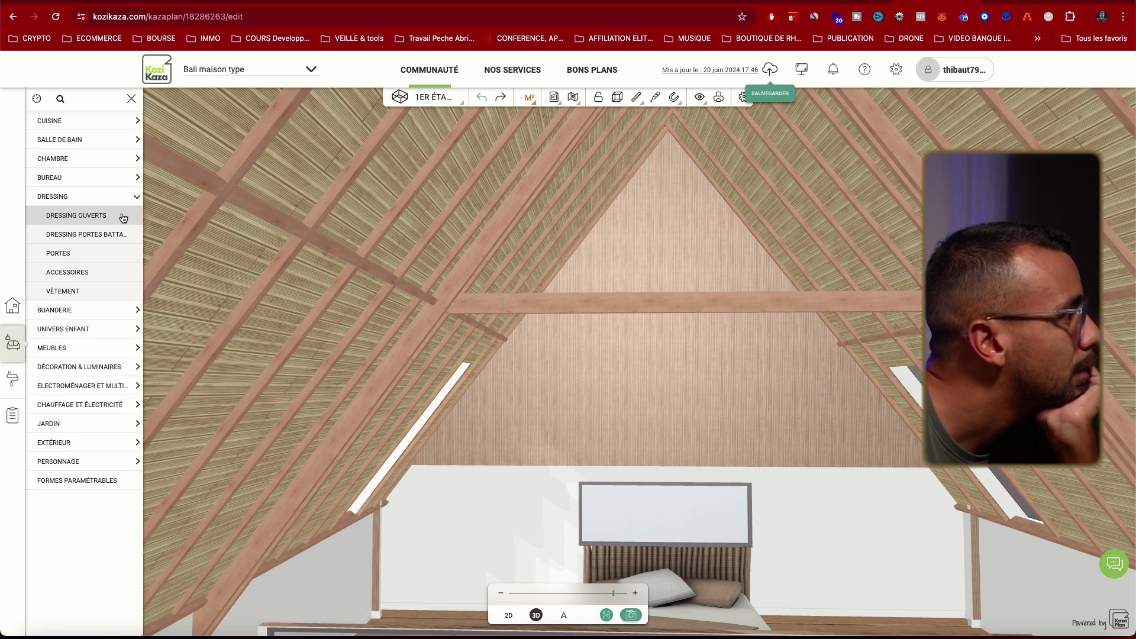
left_click(123, 217)
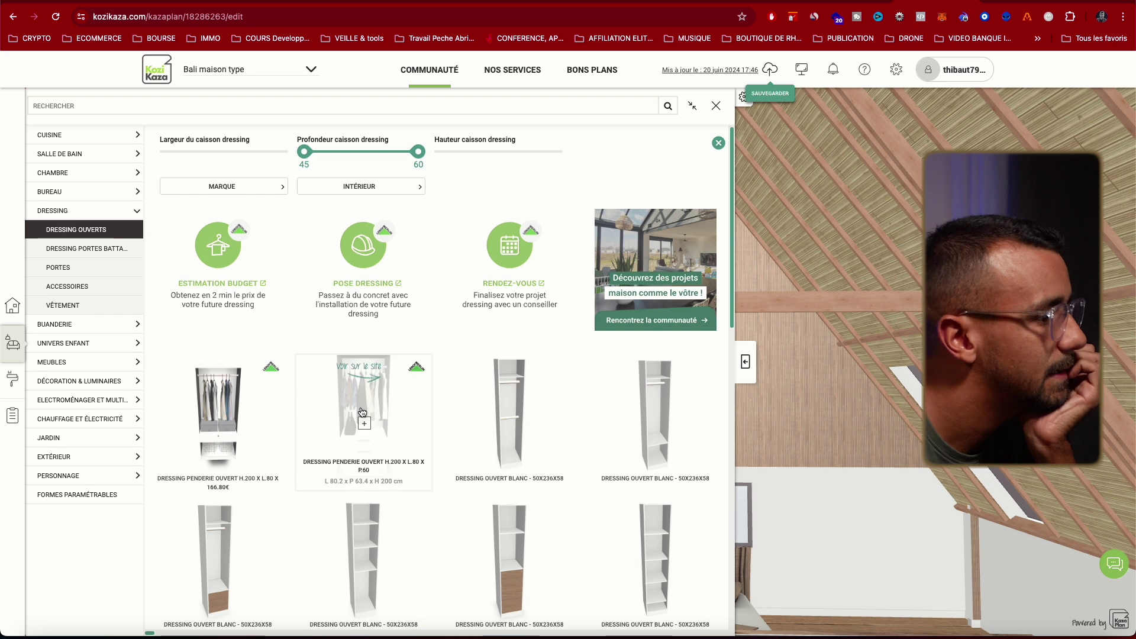
scroll(263, 354, "down", 1)
left_click(121, 268)
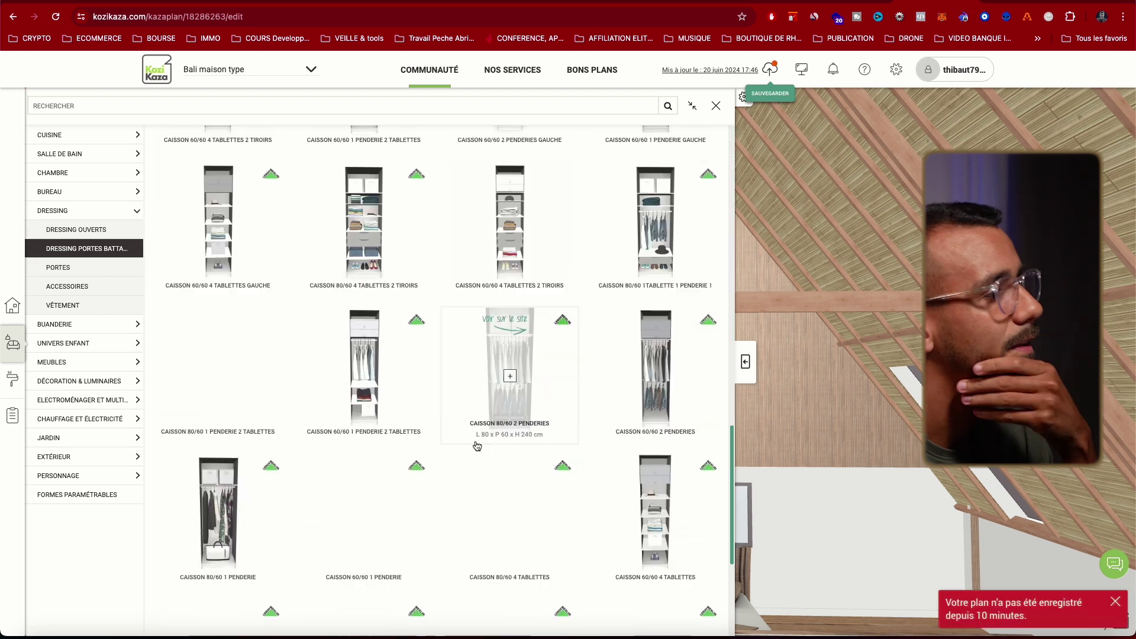
left_click(114, 247)
scroll(345, 359, "down", 5)
scroll(344, 360, "up", 1)
- Place a COLONNE DRESSING 2 TIROIRS against the gable wall in the mezzanine corner beside the bed
left_click(545, 350)
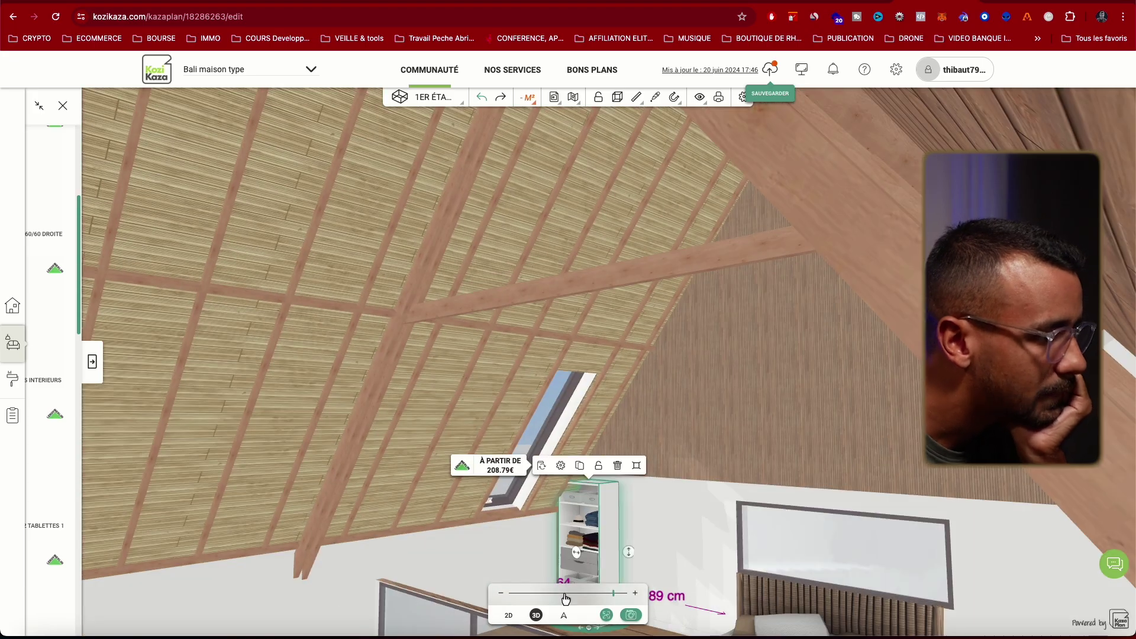
scroll(576, 548, "down", 3)
left_click(576, 548)
scroll(559, 548, "up", 3)
left_click(543, 545)
scroll(579, 572, "down", 2)
left_click(610, 548)
scroll(577, 542, "up", 3)
left_click(453, 528)
- Try another hinged-door dressing unit beside the two-drawer column and browse further models
left_click(94, 368)
left_click(655, 357)
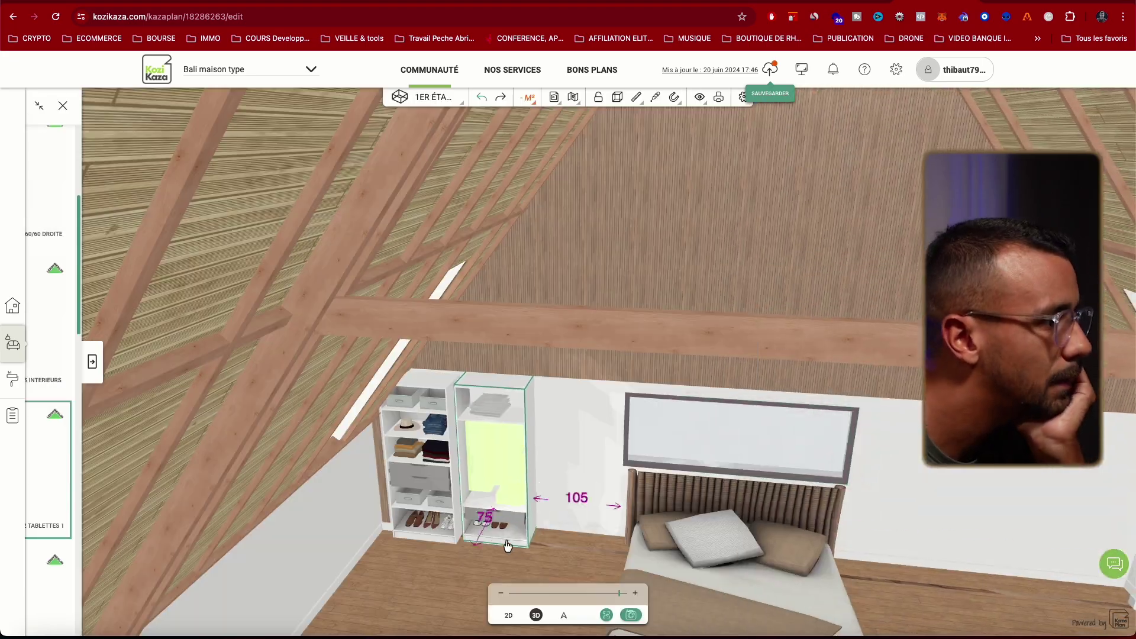
left_click(530, 578)
left_click(92, 362)
scroll(530, 442, "down", 7)
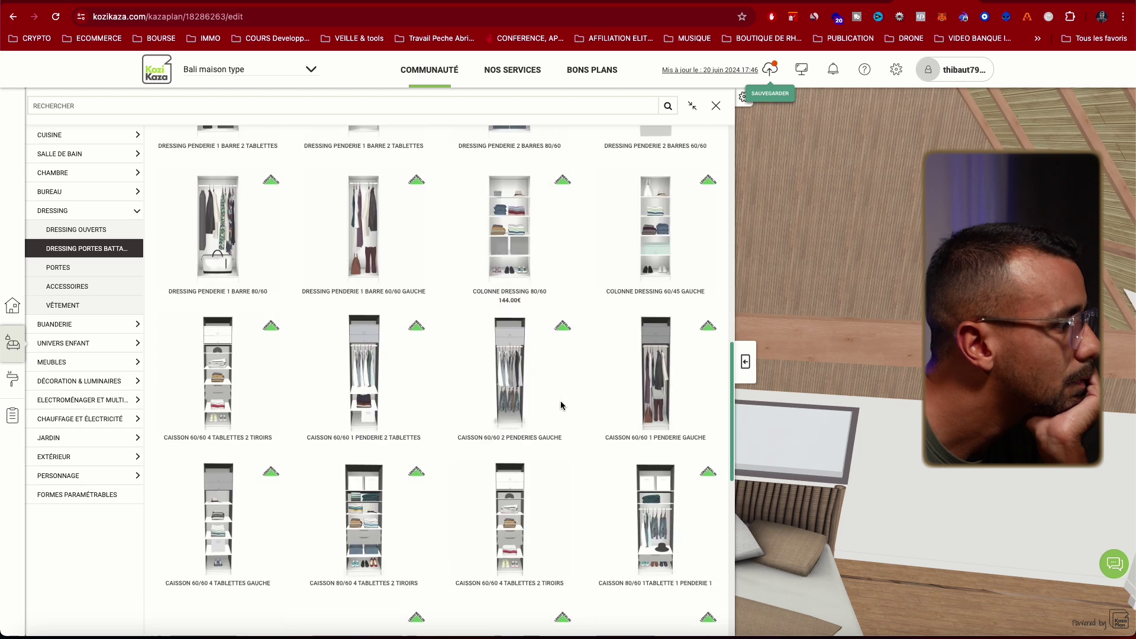
- Duplicate the two-drawer column next to the bed and fit a DRESSING PENDERIE 1 BARRE 2 TABLETTES between the two columns
left_click(560, 406)
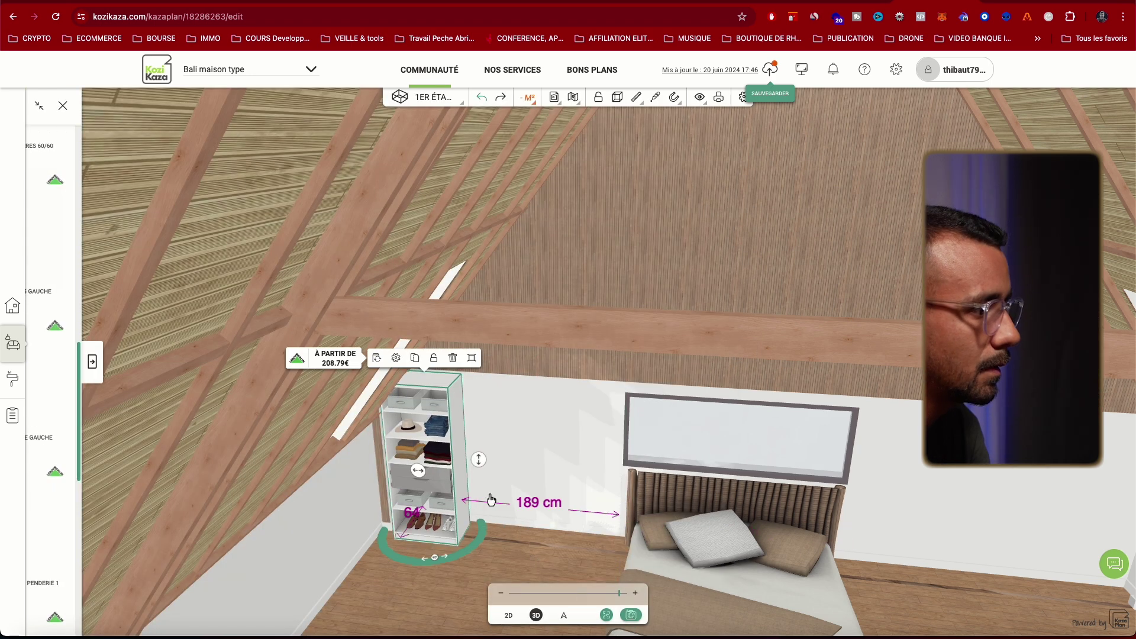
scroll(490, 503, "down", 3)
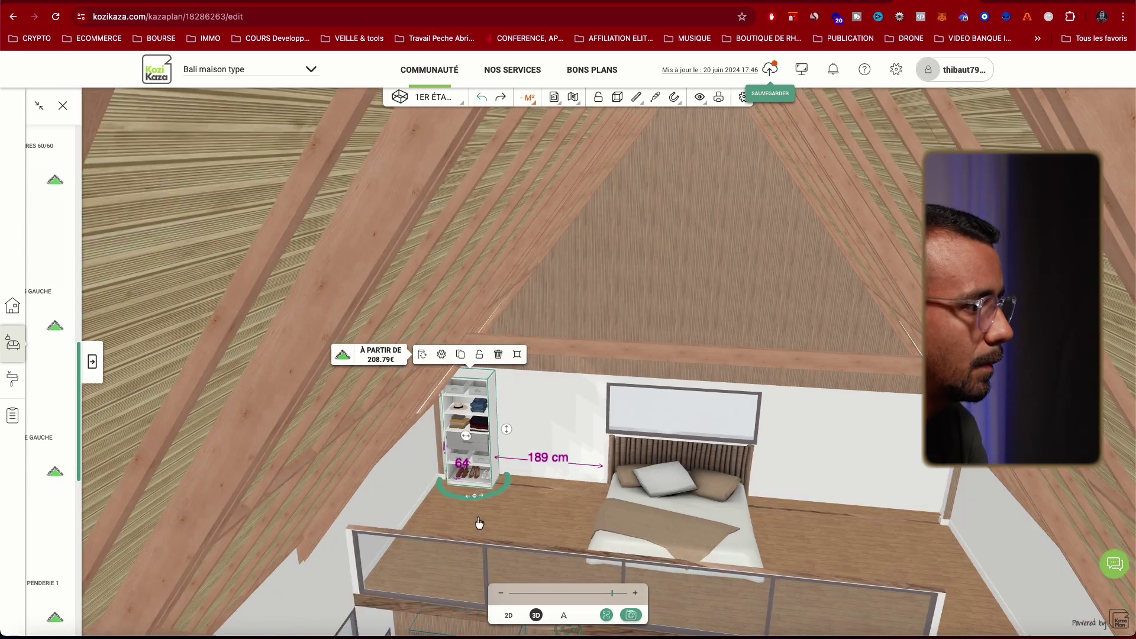
scroll(477, 485, "up", 2)
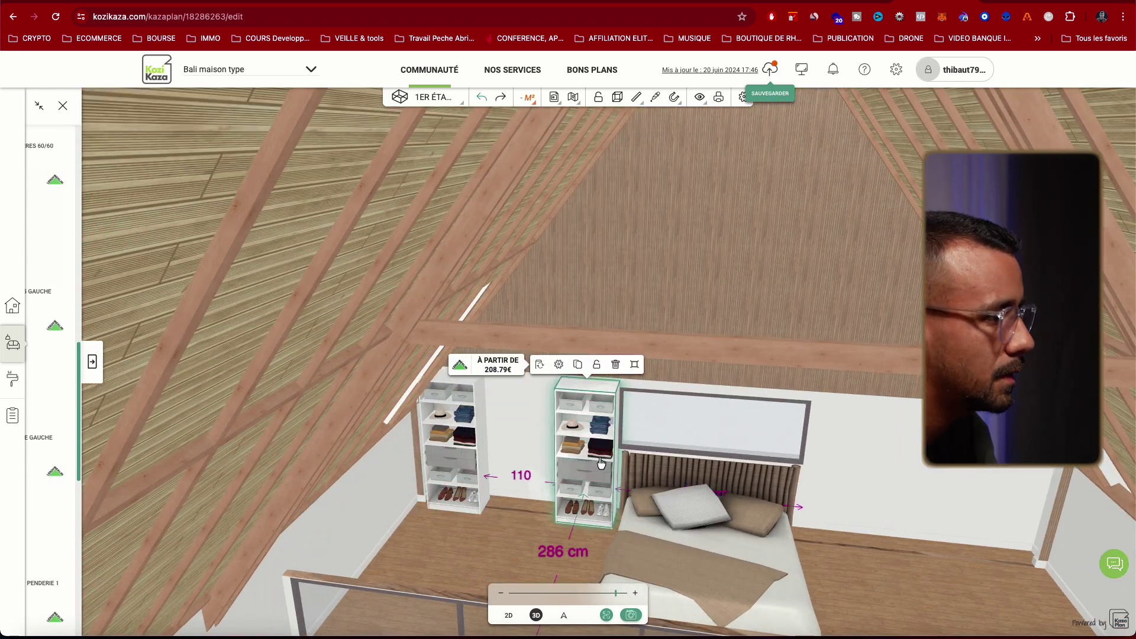
left_click(92, 362)
scroll(510, 382, "up", 5)
left_click(656, 250)
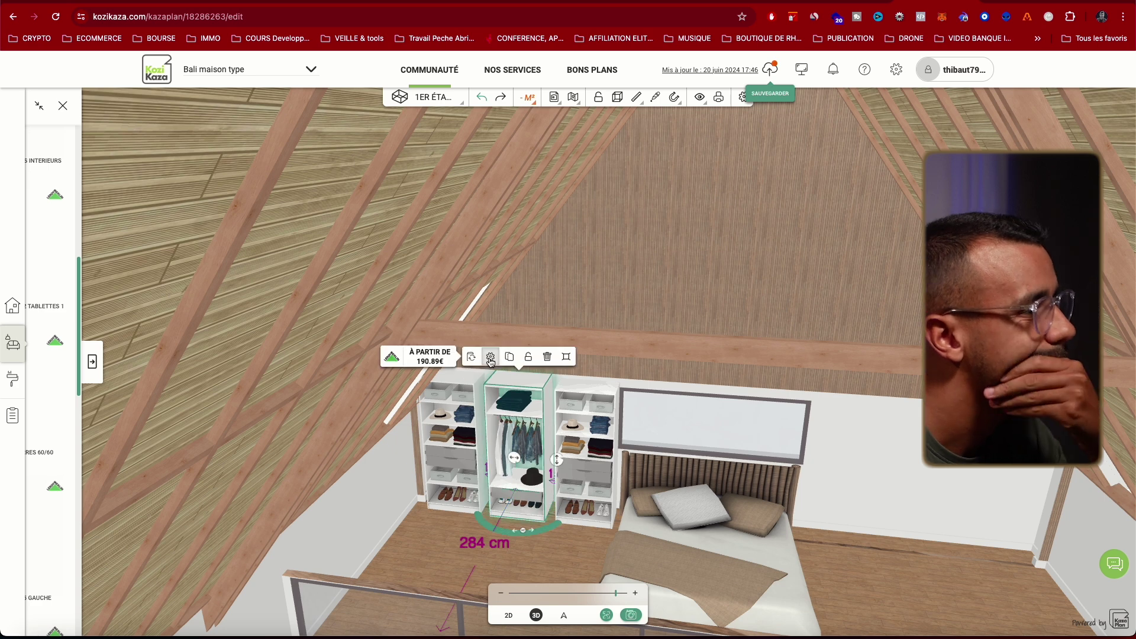
- Examine the penderie's customisation components and position settings
left_click(490, 358)
left_click(155, 156)
left_click(46, 256)
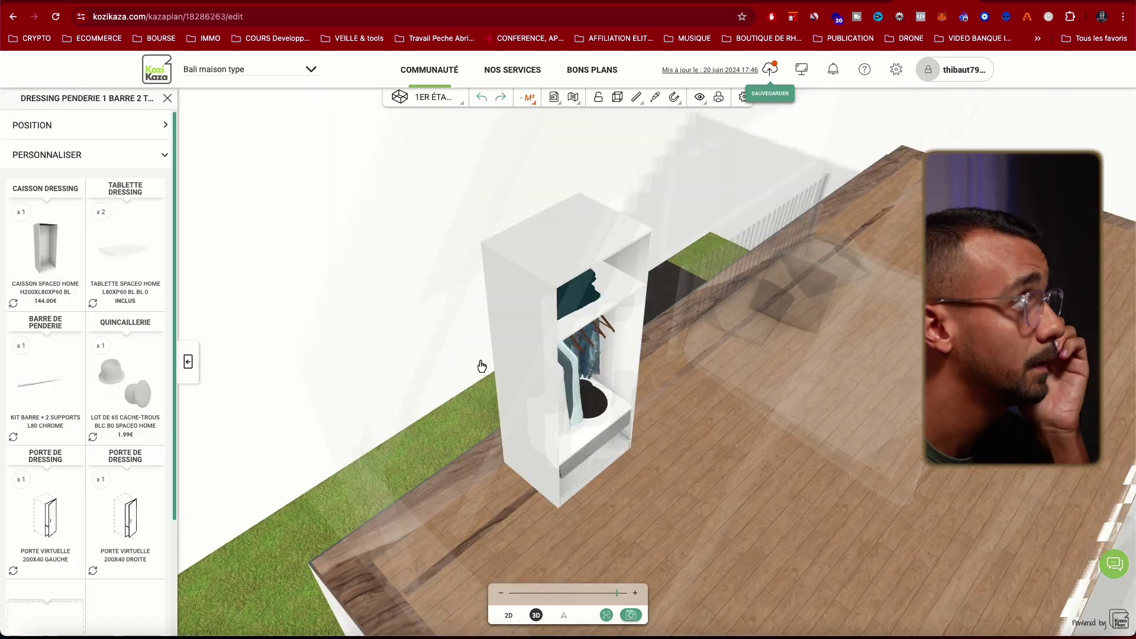
left_click(47, 154)
left_click(59, 213)
left_click(32, 125)
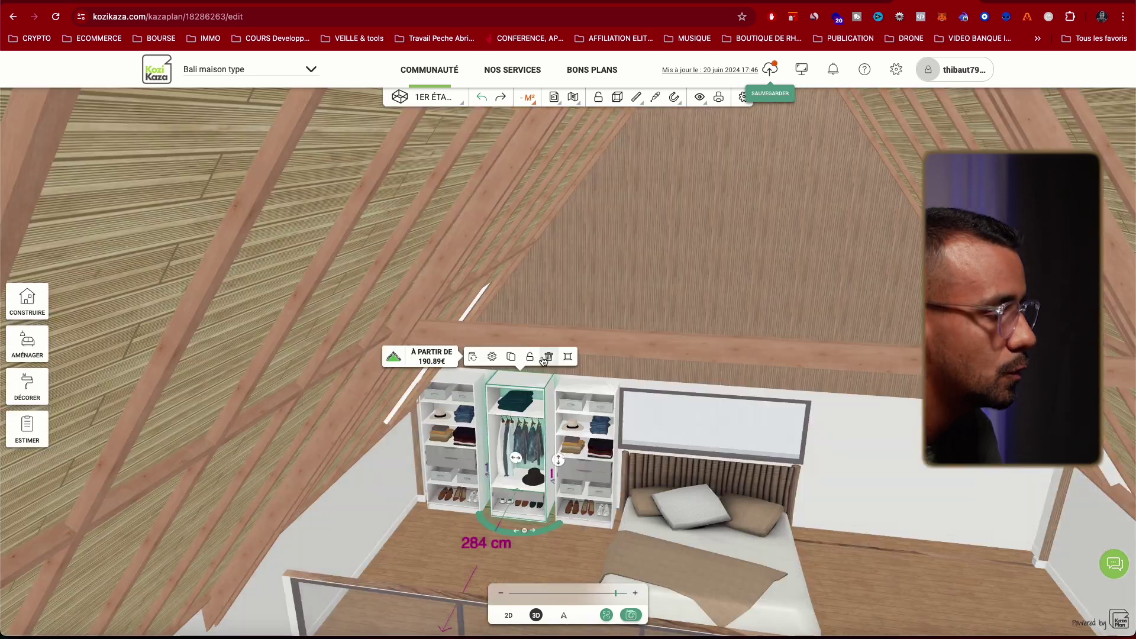
- Replace the penderie with a COLONNE DRESSING 60/60 GAUCHE and open its door options
left_click(12, 342)
left_click(119, 223)
left_click(505, 320)
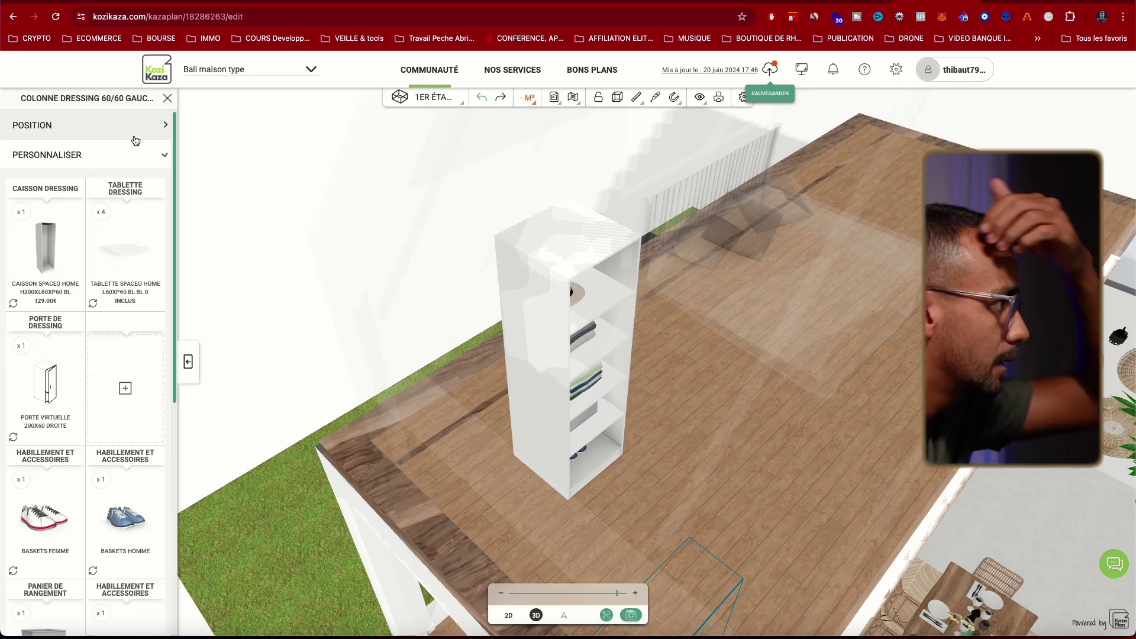
left_click(47, 379)
left_click(56, 385)
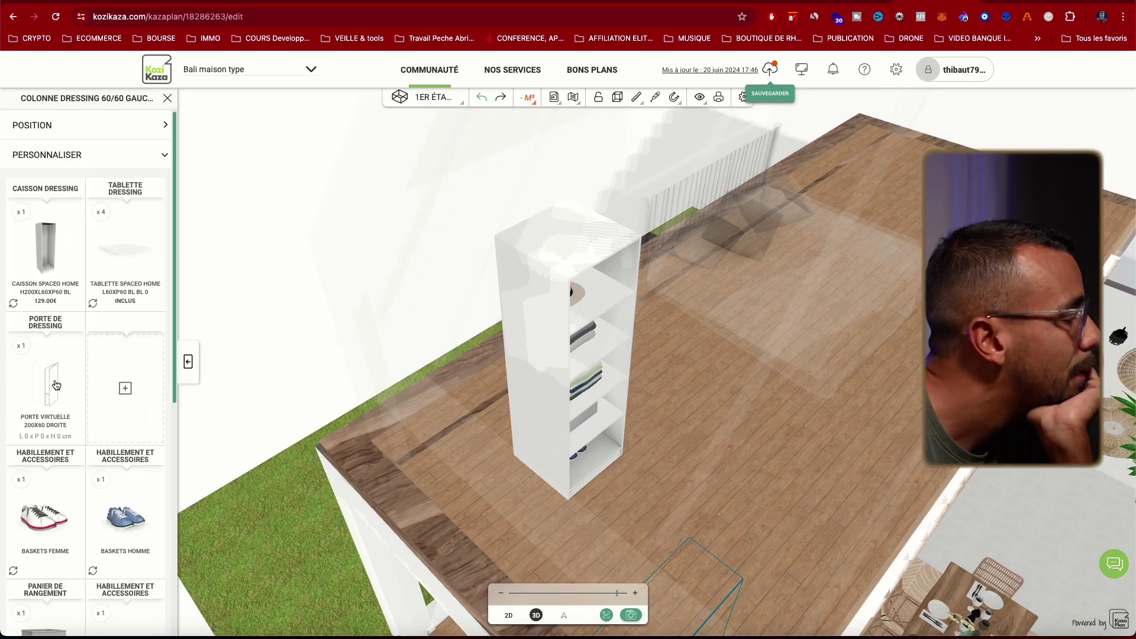
left_click(127, 367)
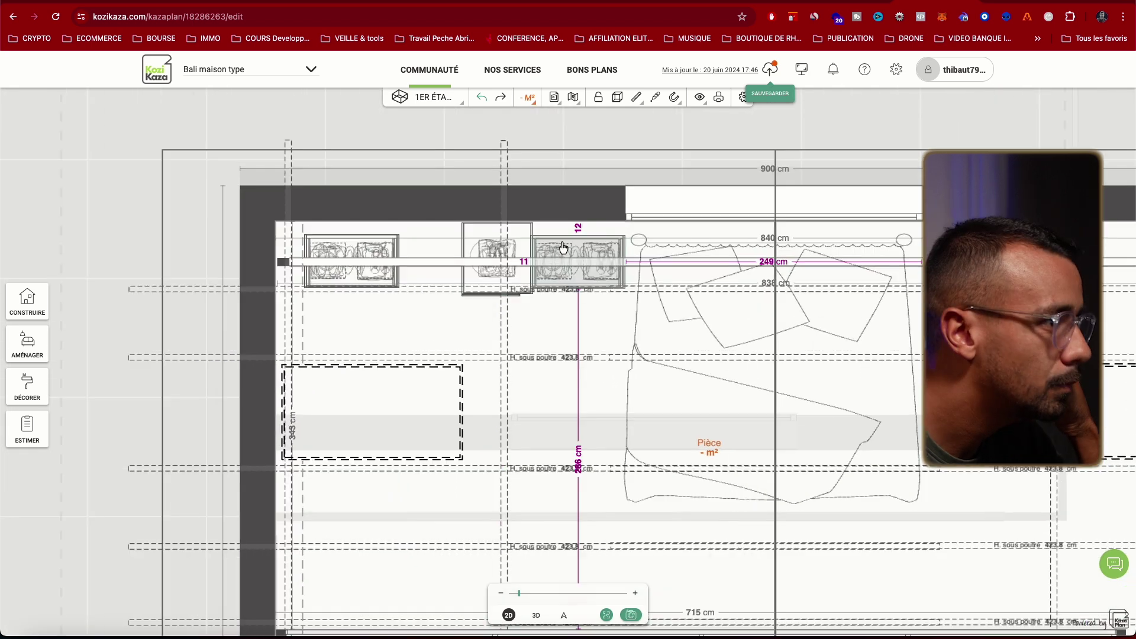
- In the 2D plan, move both two-drawer columns back against the gable wall on either side of the gap
left_click_drag(563, 247, 601, 232)
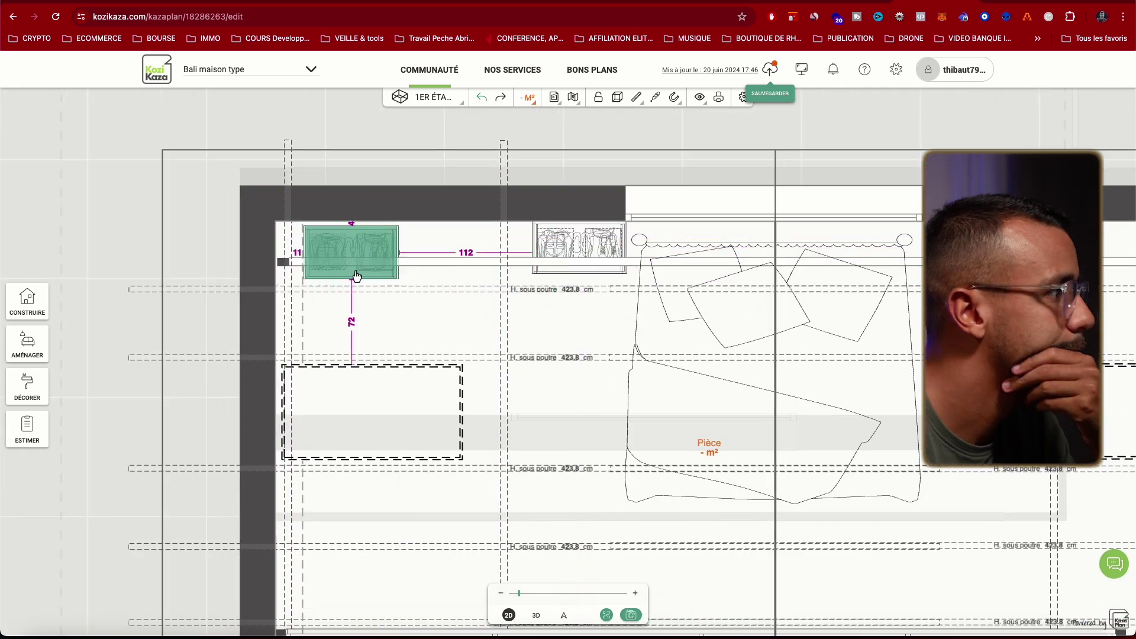
left_click_drag(356, 275, 356, 270)
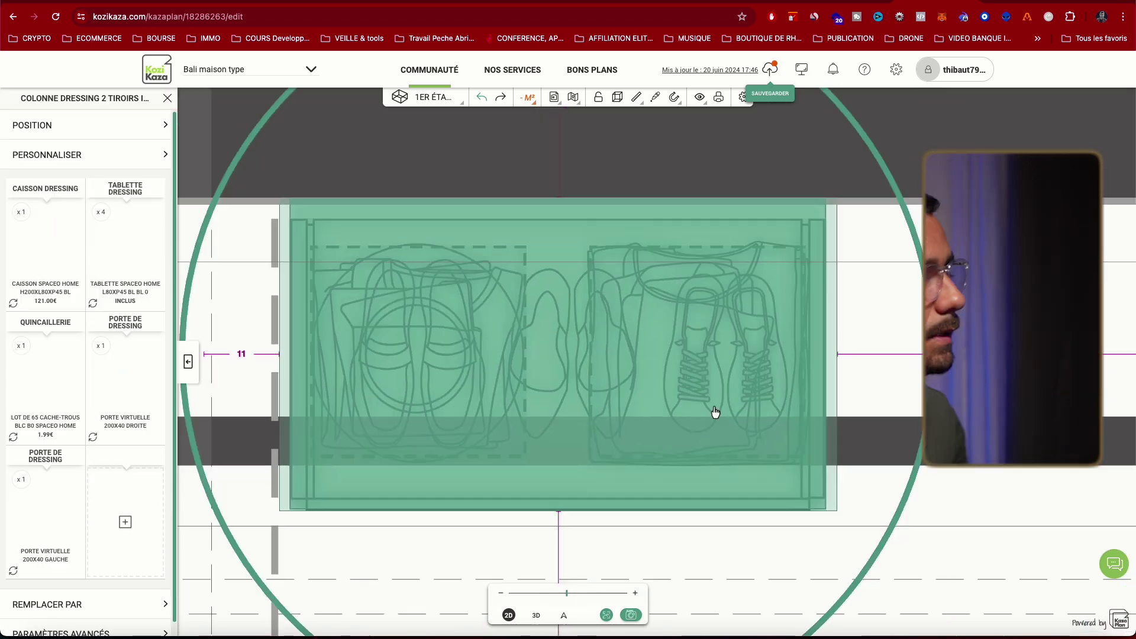
scroll(771, 527, "down", 2)
scroll(761, 504, "down", 2)
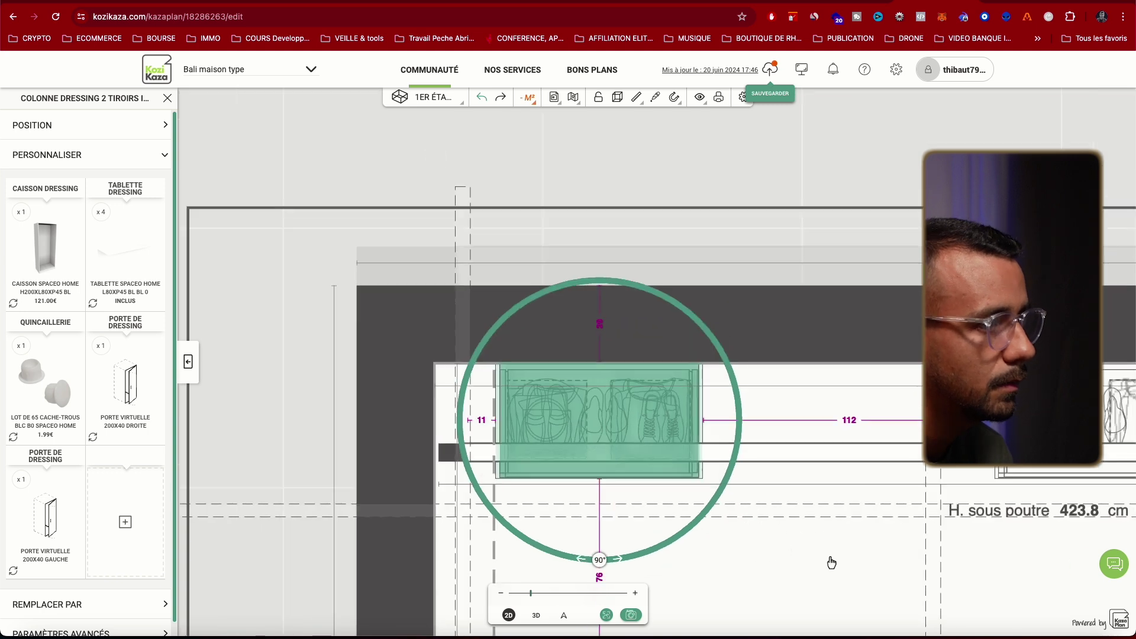
left_click(491, 367)
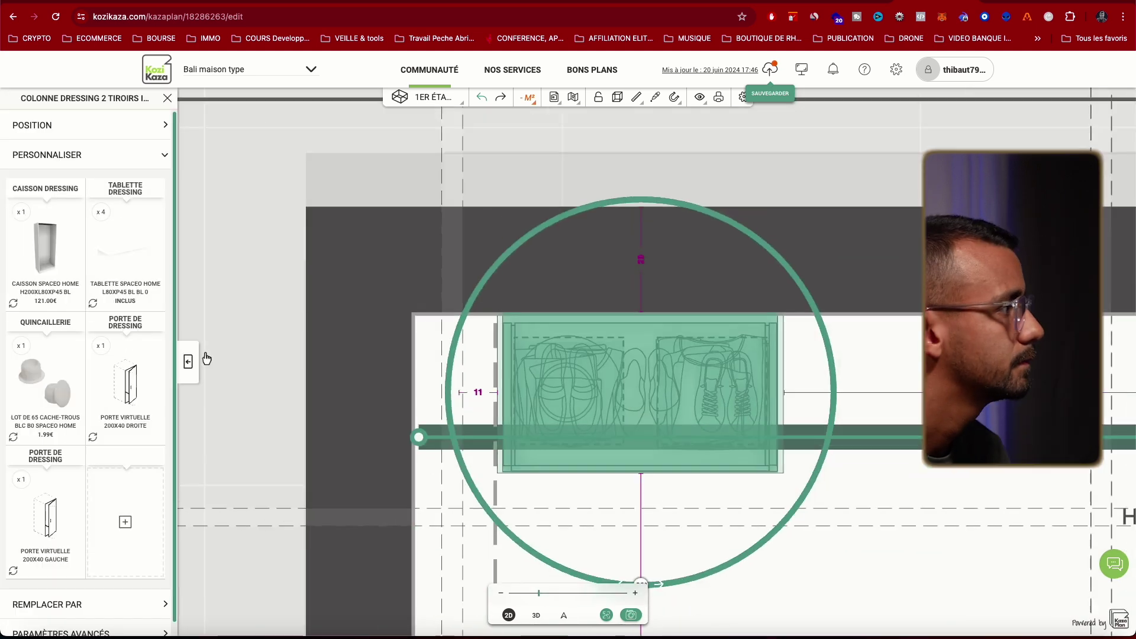
left_click(190, 359)
left_click_drag(899, 558, 442, 454)
- Choose a wardrobe unit from DRESSING PORTES BATTANTES and set two of them side by side against the gable wall
left_click(27, 343)
left_click(53, 196)
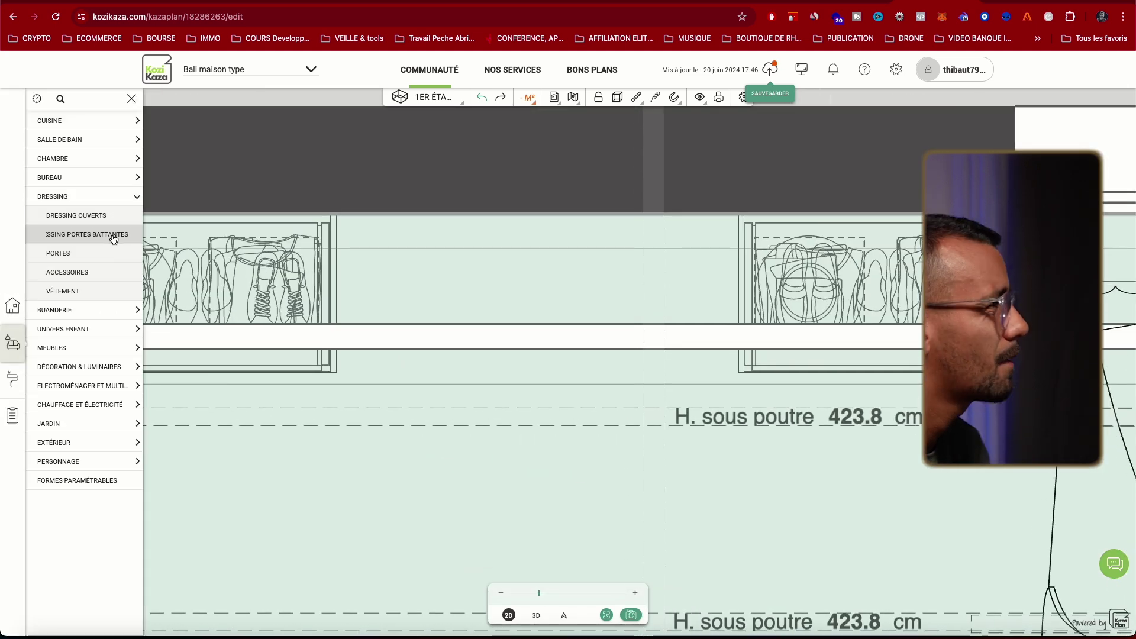
left_click(83, 233)
left_click(508, 445)
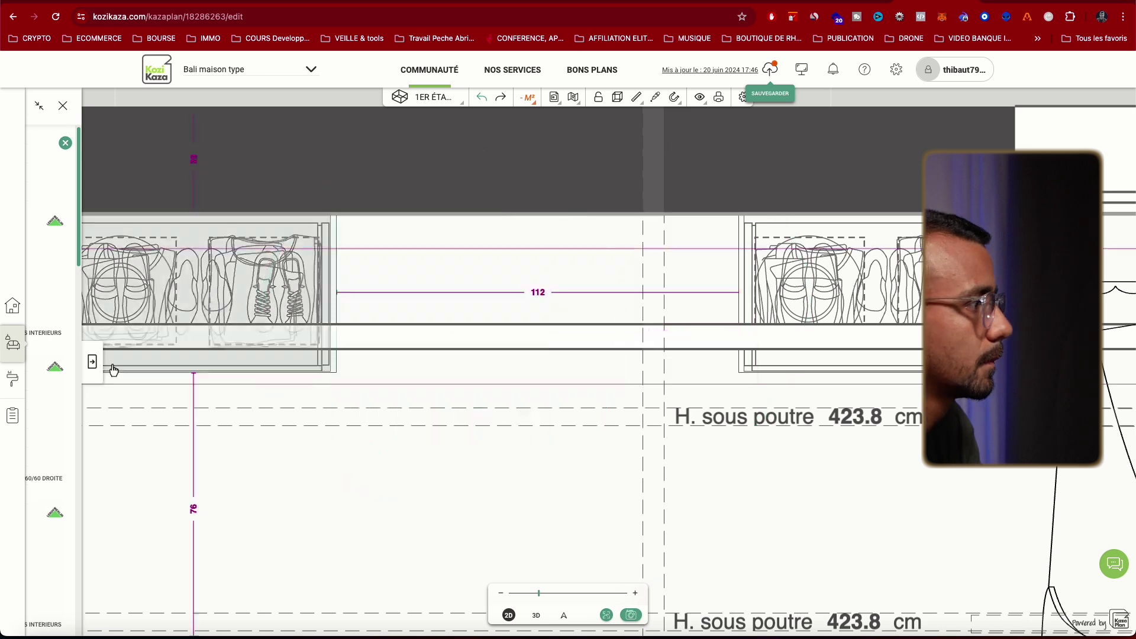
left_click(94, 362)
scroll(651, 241, "down", 4)
scroll(651, 470, "up", 5)
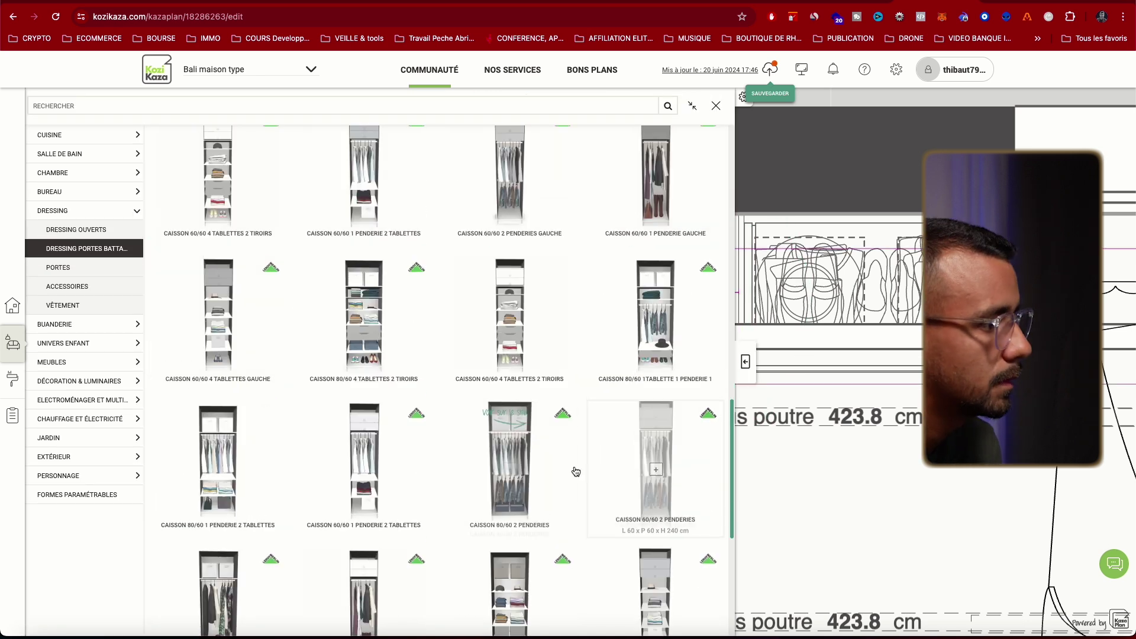
left_click_drag(623, 342, 450, 391)
left_click(505, 408)
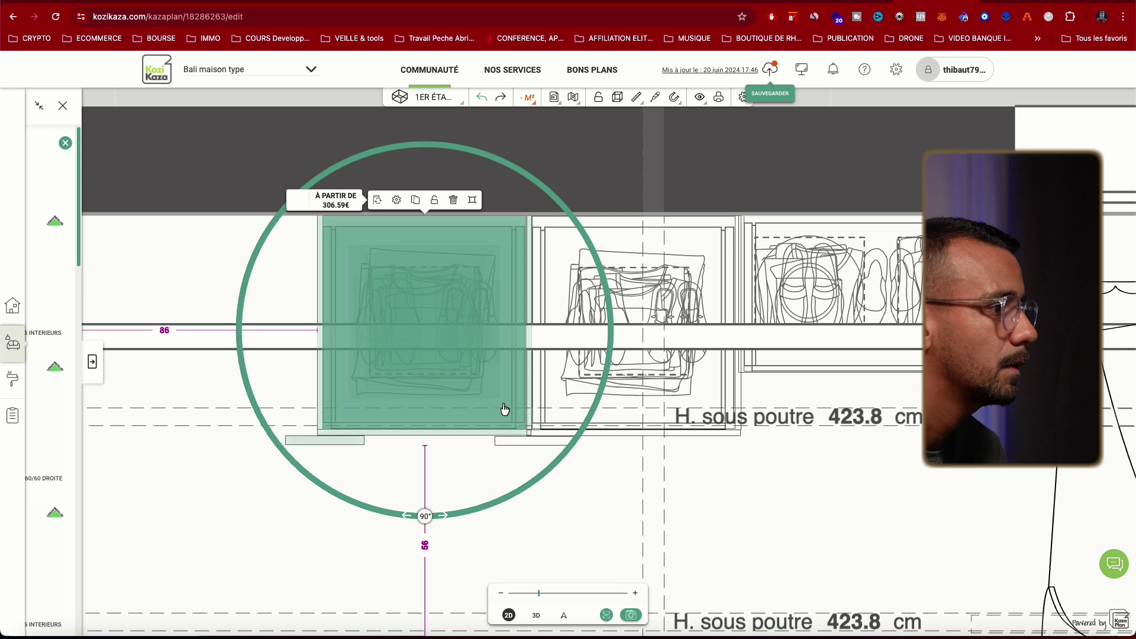
- Add a third identical wardrobe at the corner end of the row and delete the two-drawer column next to the bed
left_click_drag(505, 408, 261, 406)
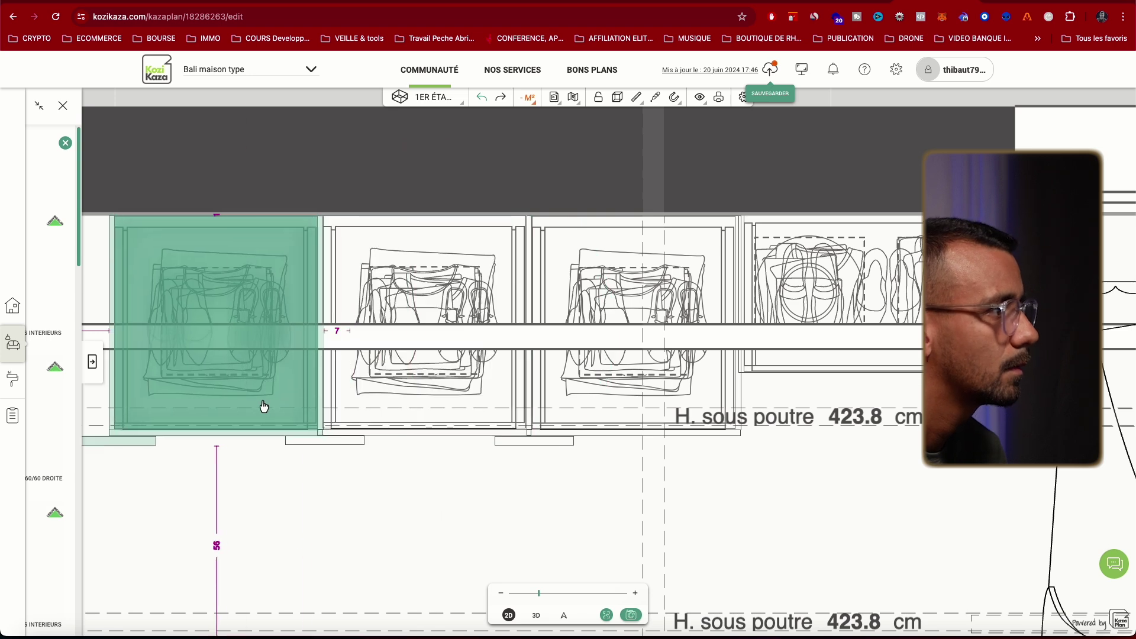
left_click(852, 308)
left_click(875, 263)
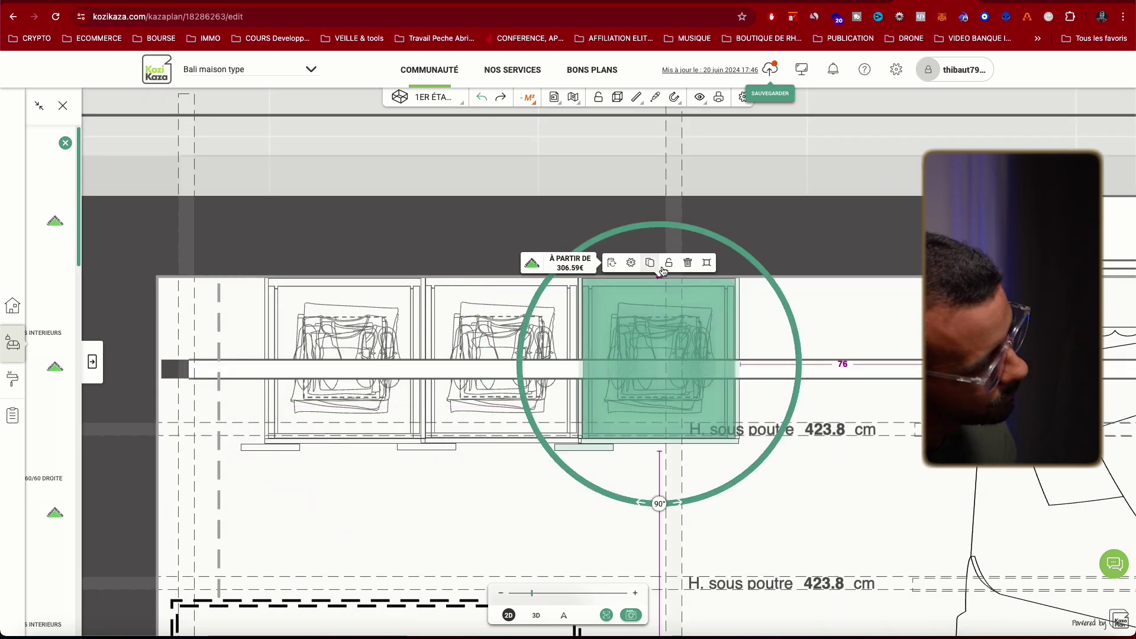
- Duplicate the third wardrobe and set the copy against the gable wall as the fourth unit in the row
left_click(653, 265)
left_click(645, 294)
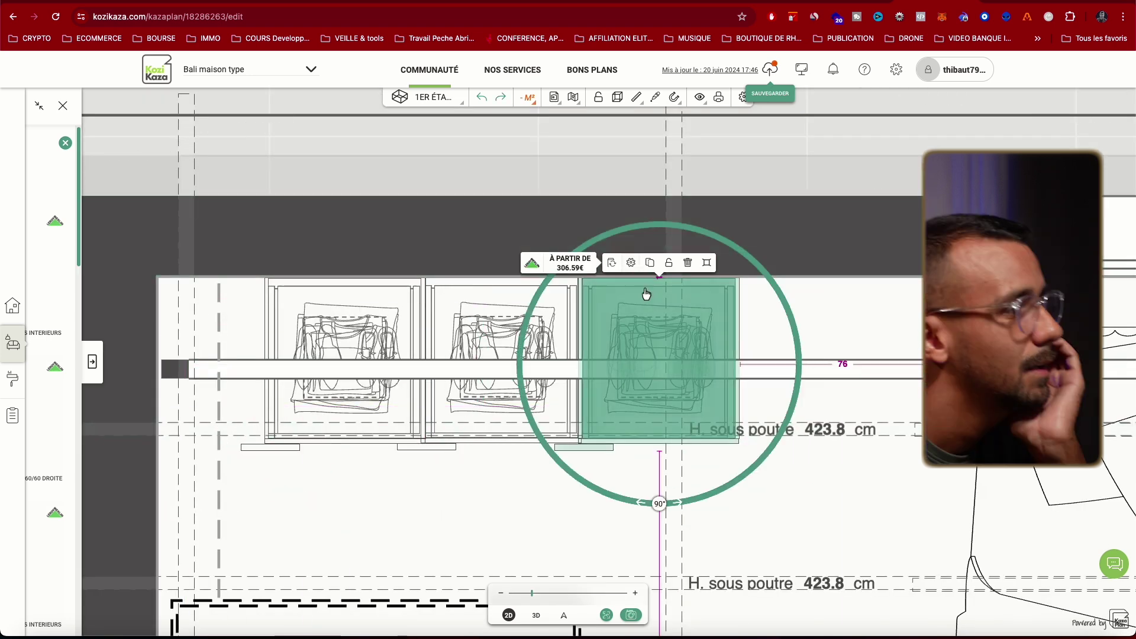
left_click(682, 435)
left_click_drag(633, 405, 793, 404)
left_click(794, 407)
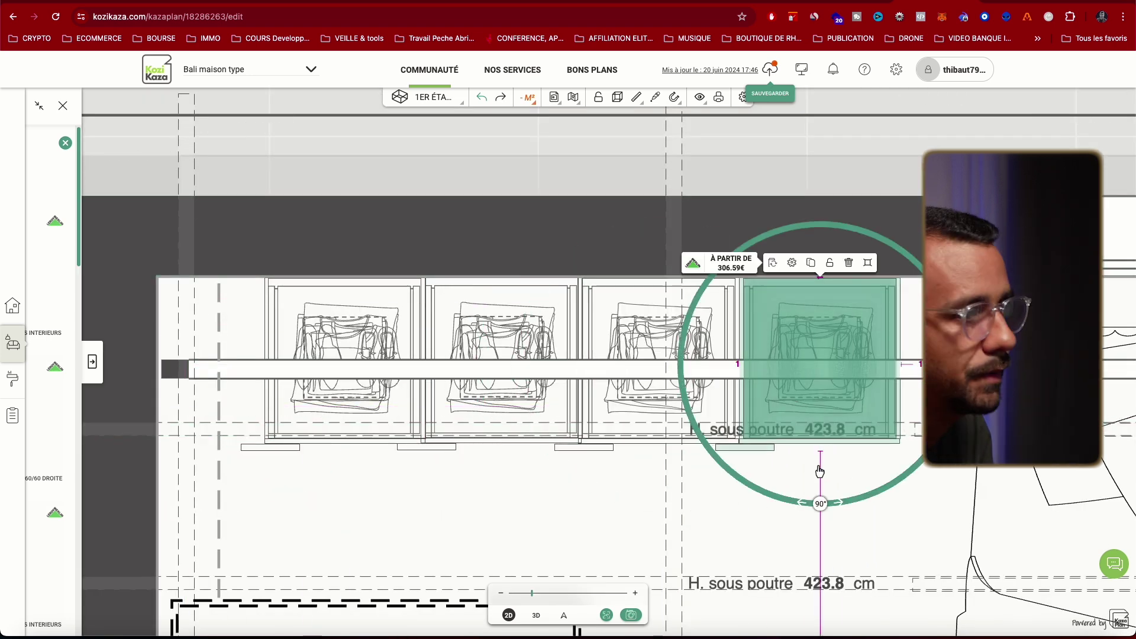
left_click_drag(831, 427, 870, 426)
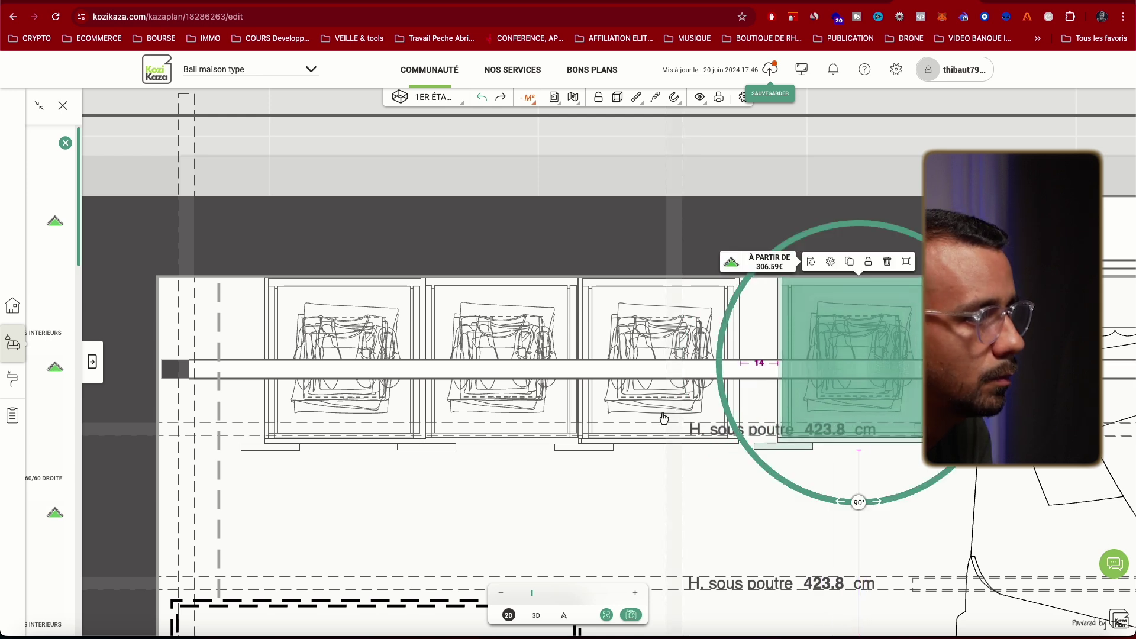
left_click(622, 436)
left_click(630, 428)
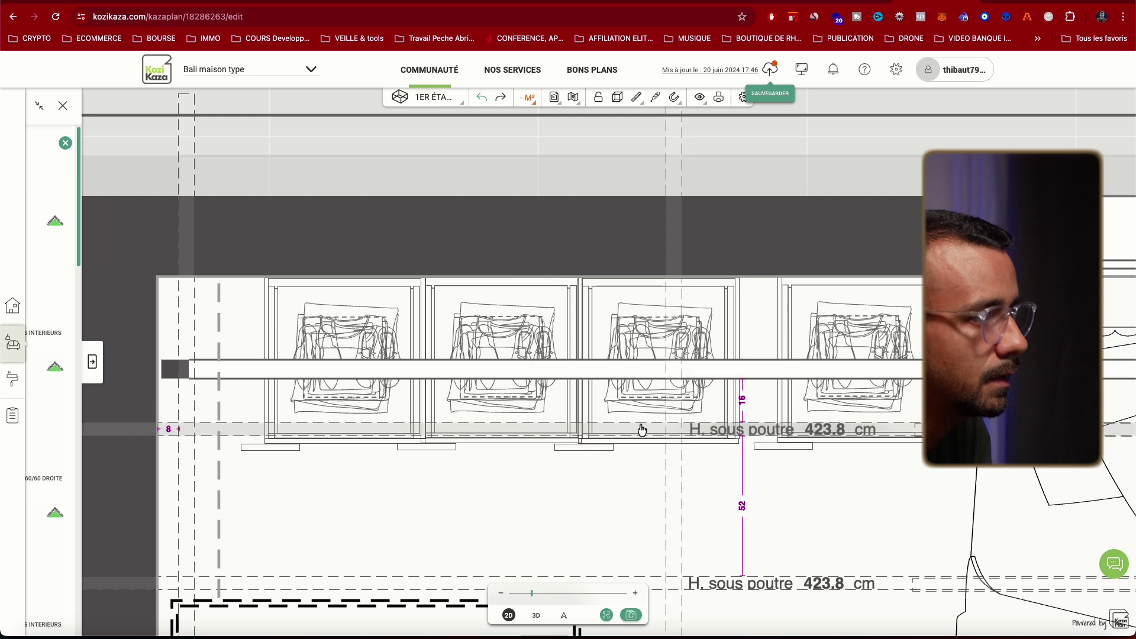
key("super+z")
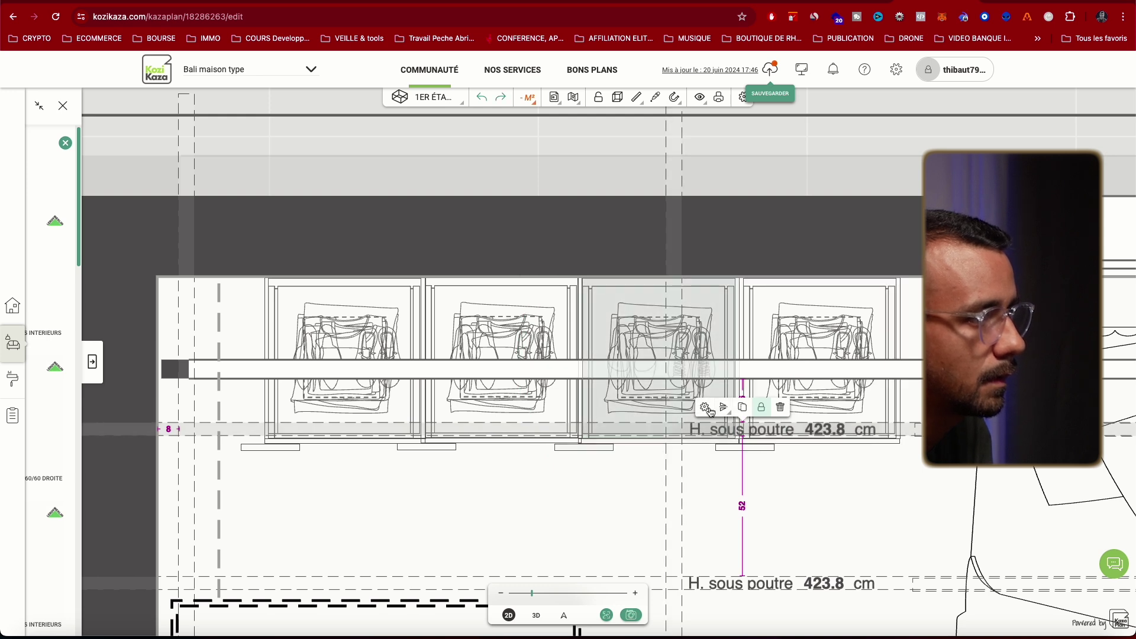
- Shift the four wardrobes one by one along the gable wall toward the bed, keeping them side by side
left_click(854, 410)
left_click_drag(855, 411, 726, 408)
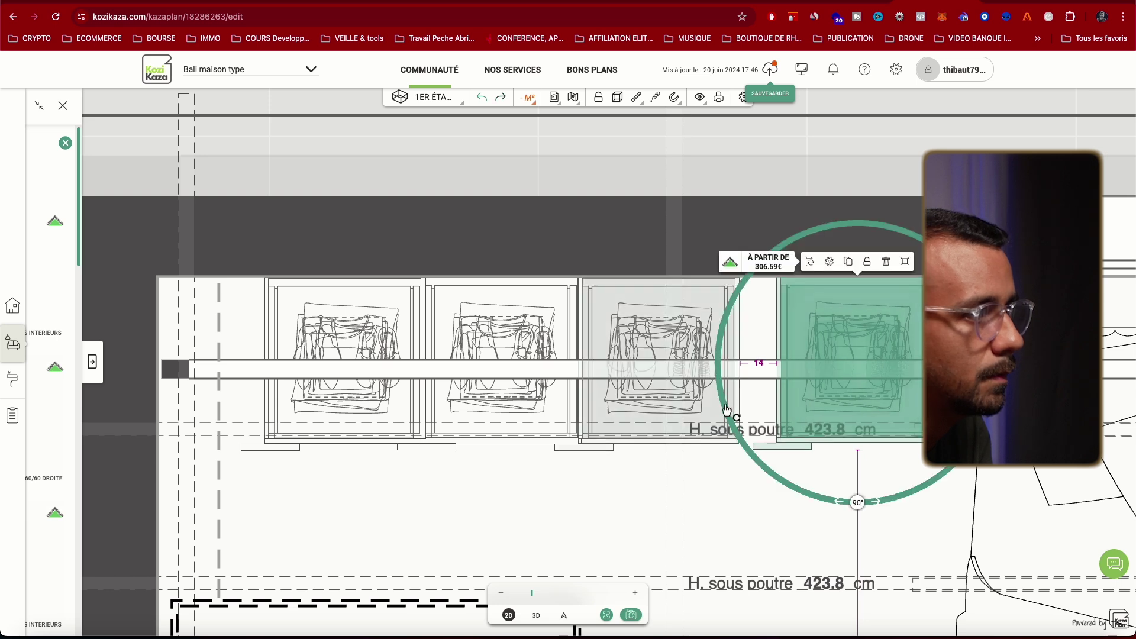
left_click(632, 343)
left_click_drag(627, 342, 661, 342)
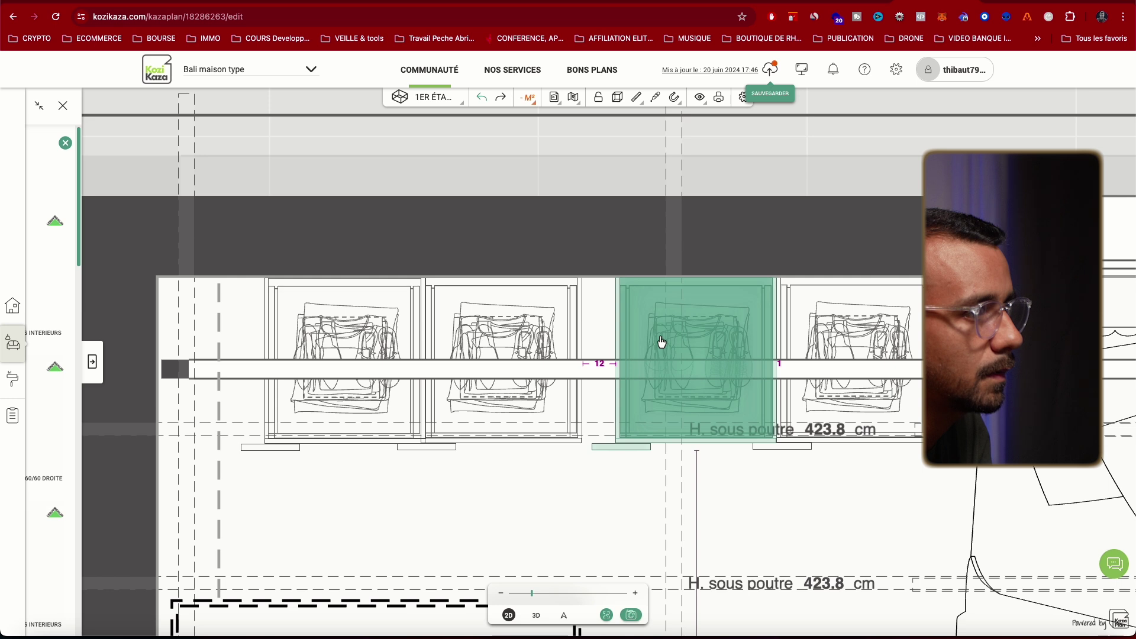
left_click(503, 323)
left_click_drag(500, 325, 523, 326)
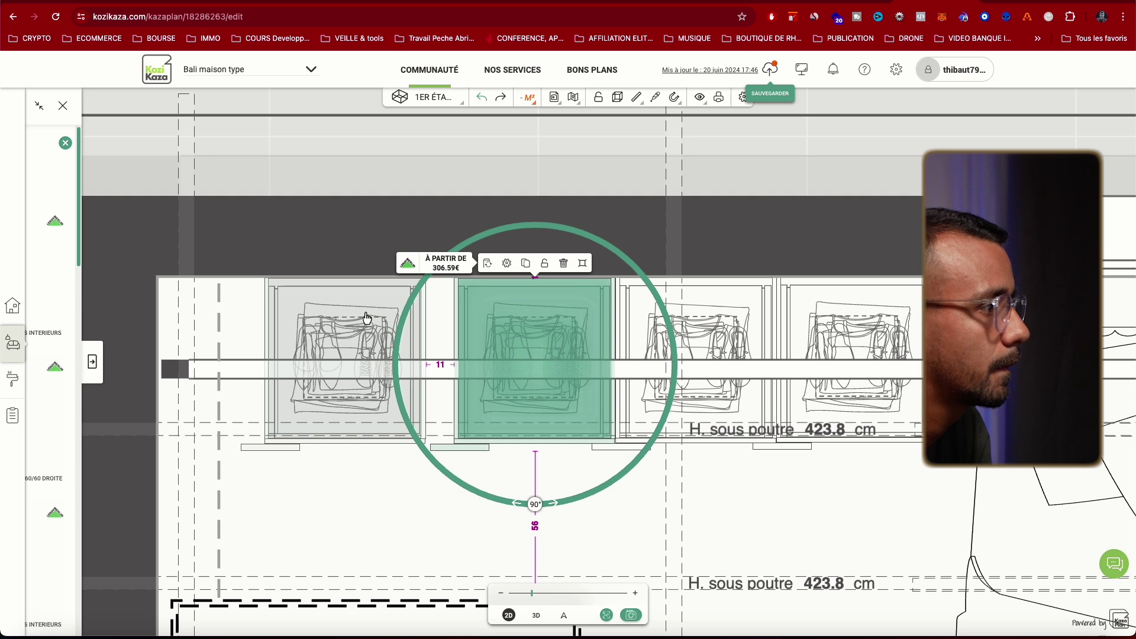
left_click(367, 318)
left_click_drag(362, 322, 387, 323)
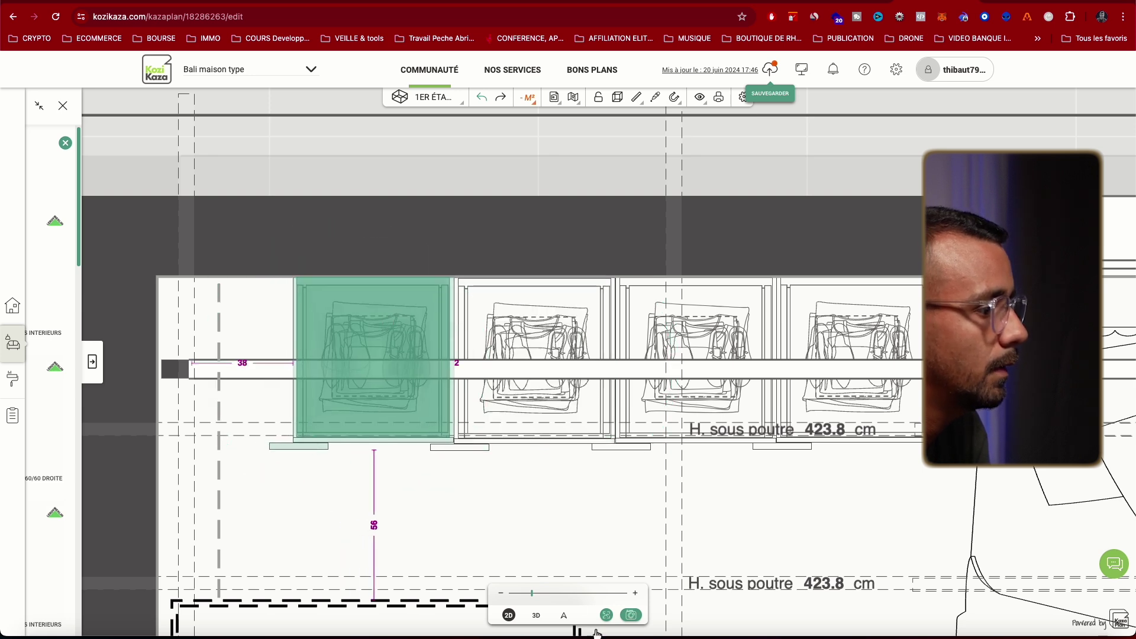
- Examine the wardrobe row beside the bed in the 3D view of the mezzanine
left_click(536, 616)
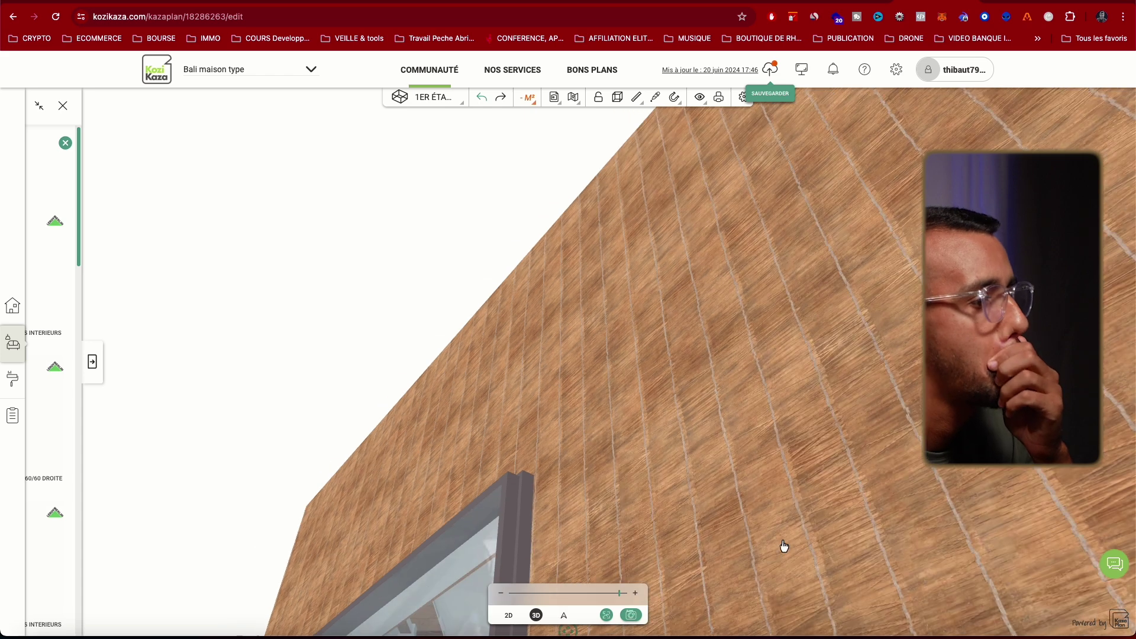
scroll(752, 504, "down", 5)
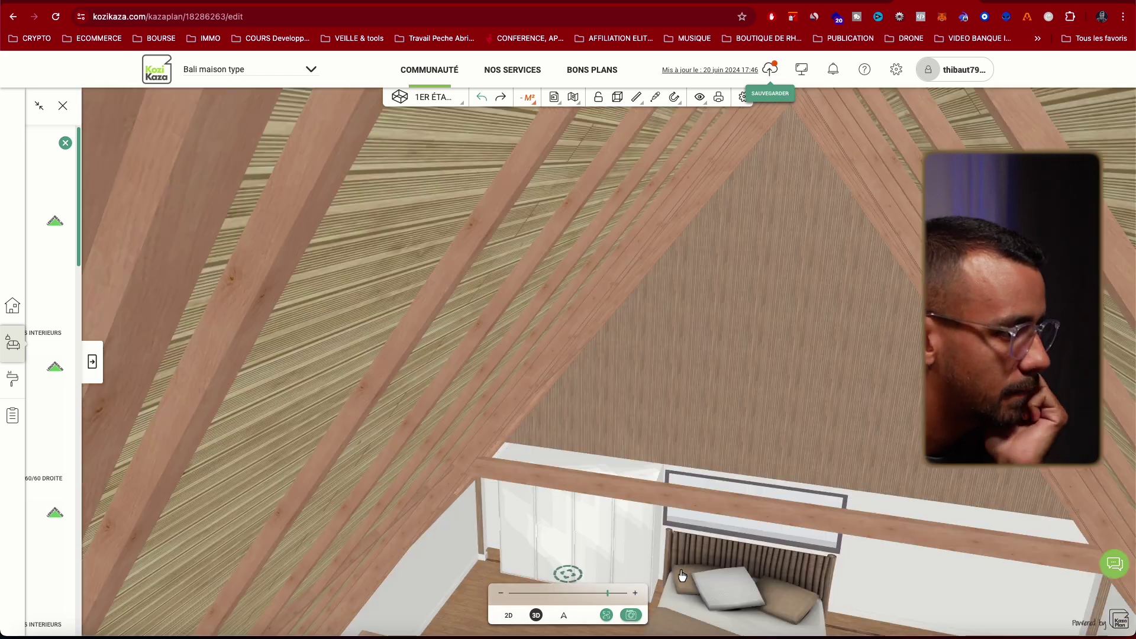
left_click(688, 579)
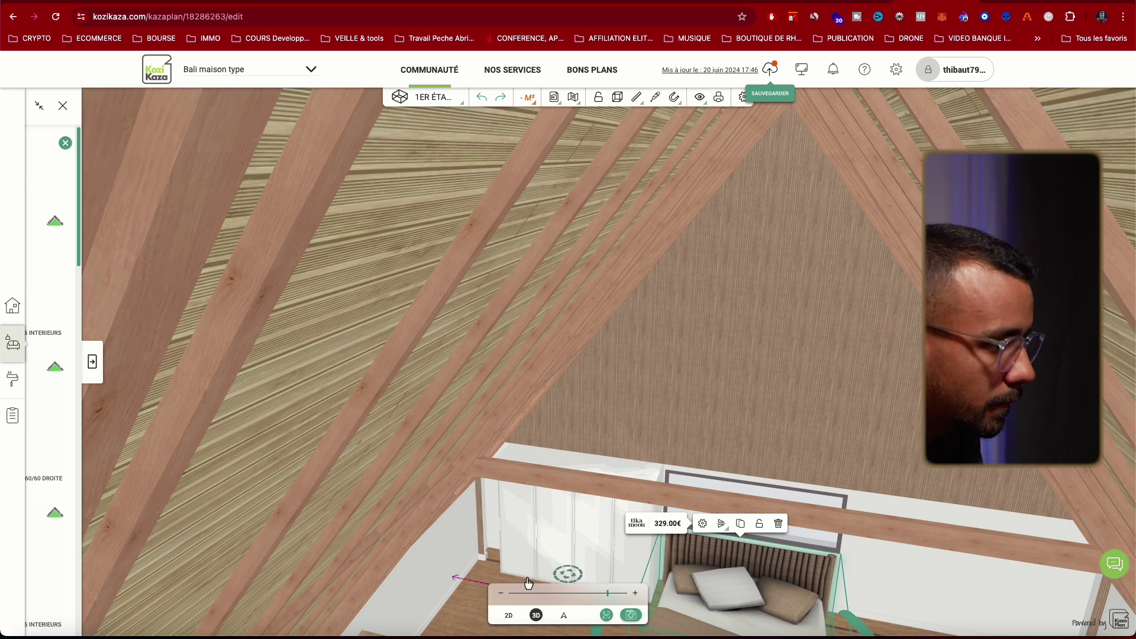
left_click_drag(470, 598, 538, 573)
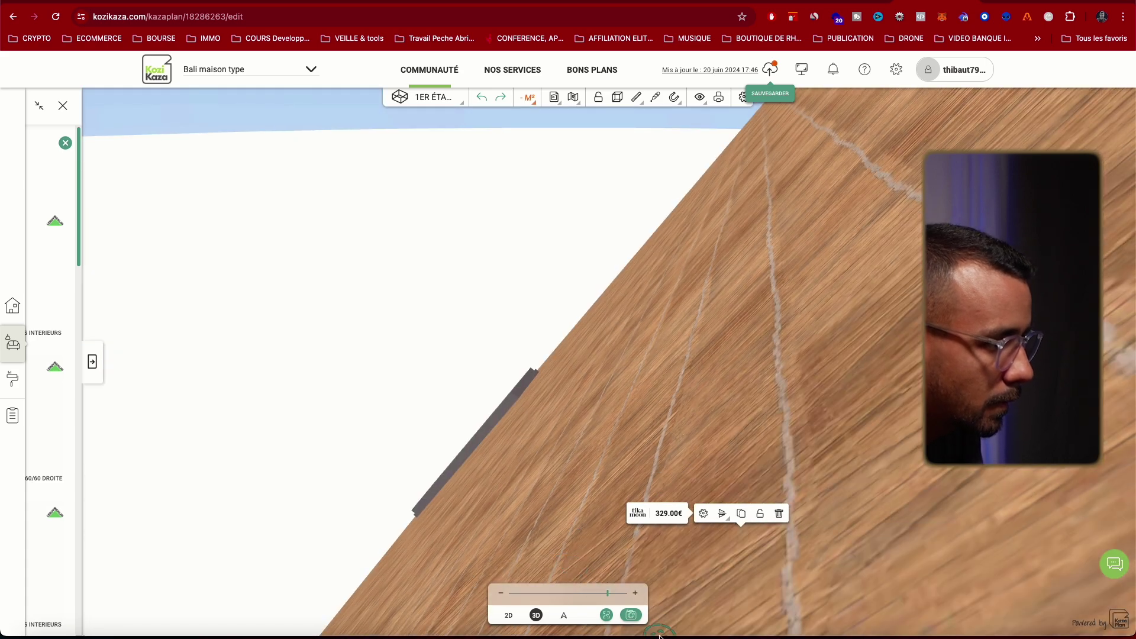
left_click_drag(660, 636, 664, 637)
left_click_drag(505, 554, 527, 517)
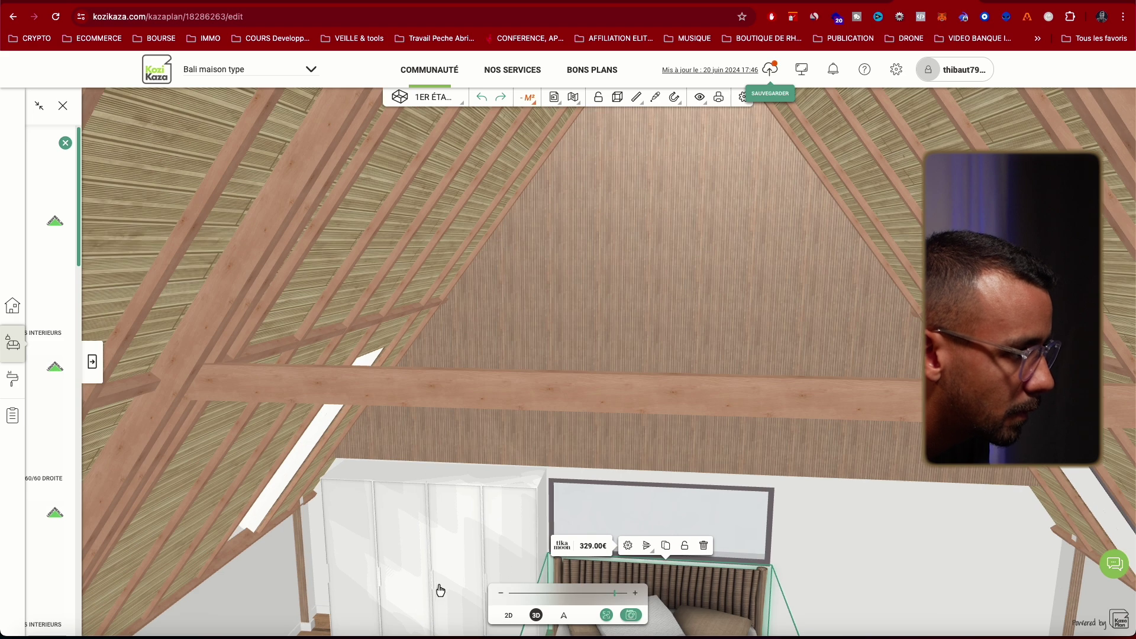
left_click(436, 590)
scroll(432, 597, "down", 2)
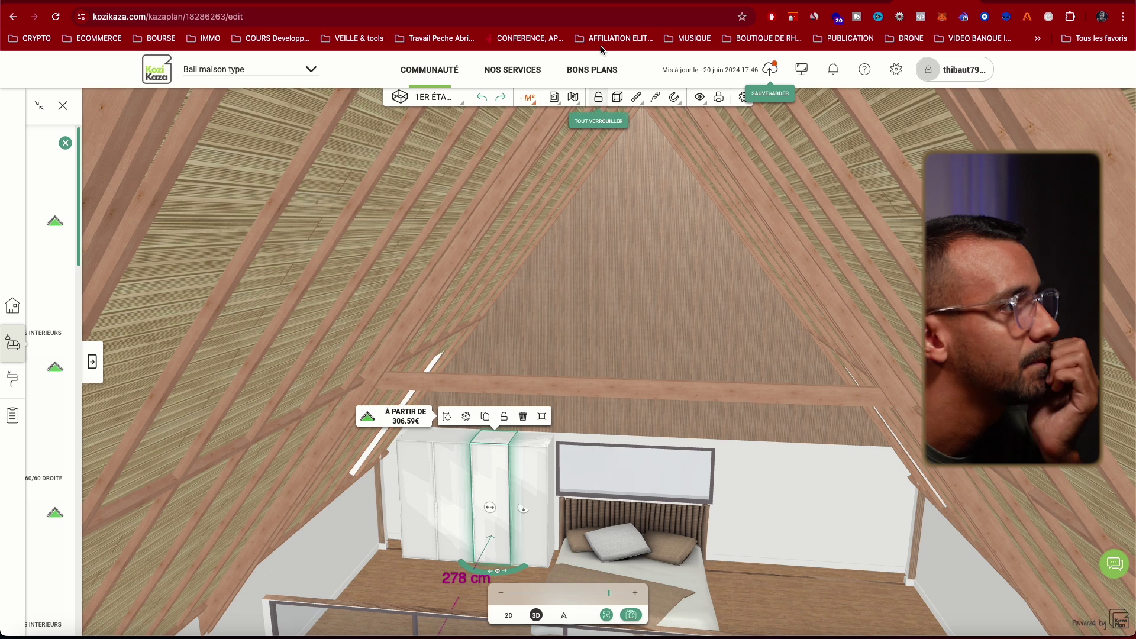
- Copy the gable wall's BAGUETTE finish onto all four wardrobe doors and compare the result with the reference bedroom photo
left_click(655, 96)
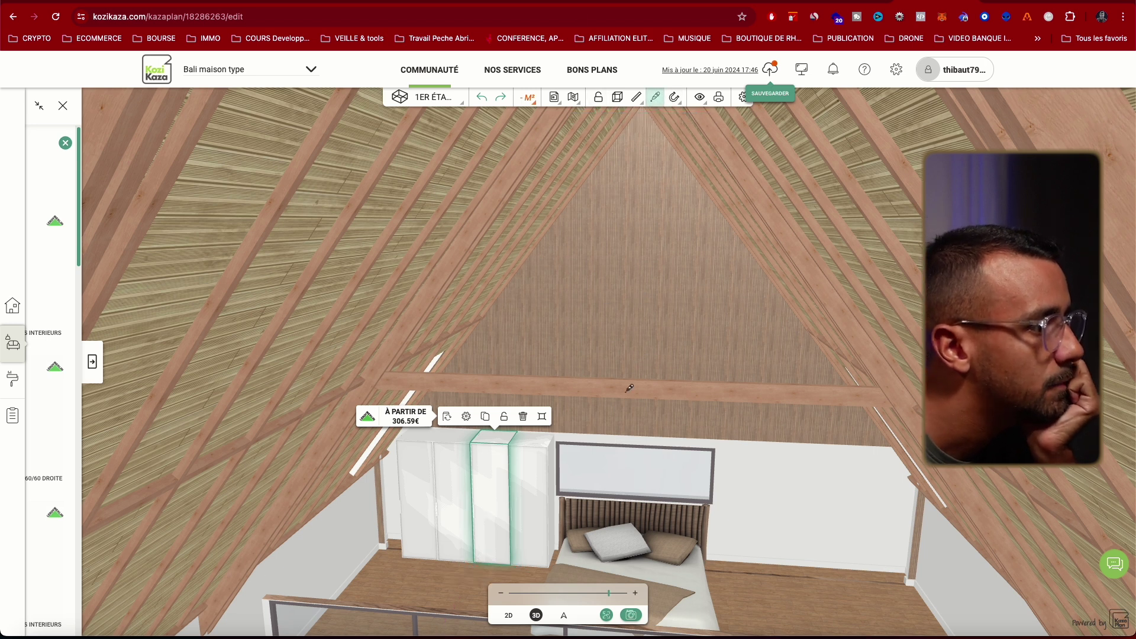
left_click(545, 463)
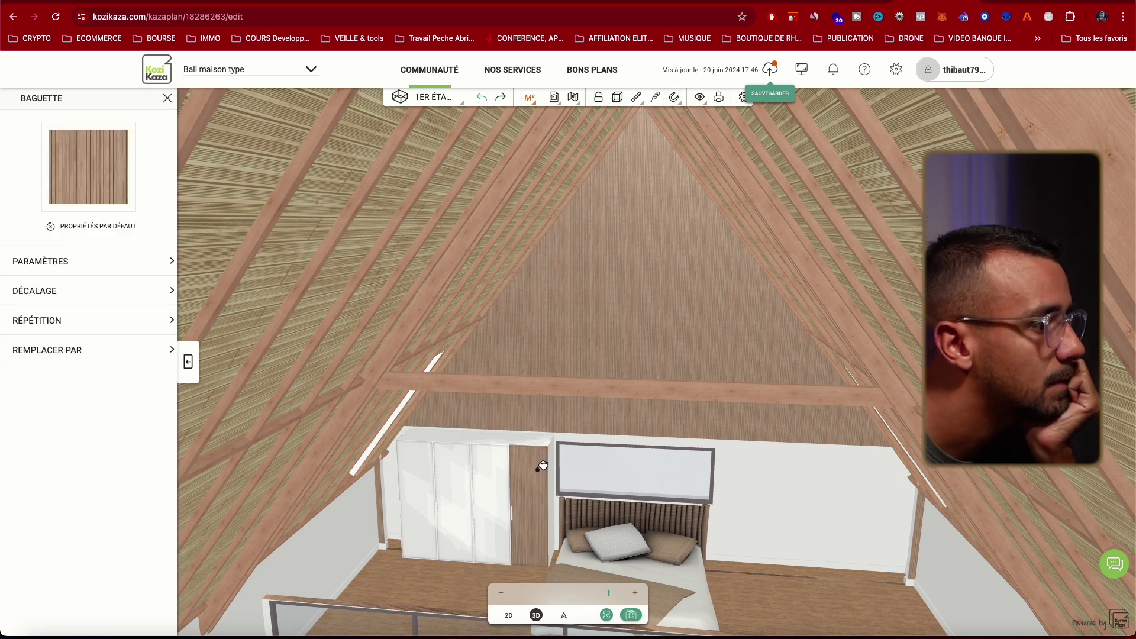
left_click(496, 469)
left_click(463, 465)
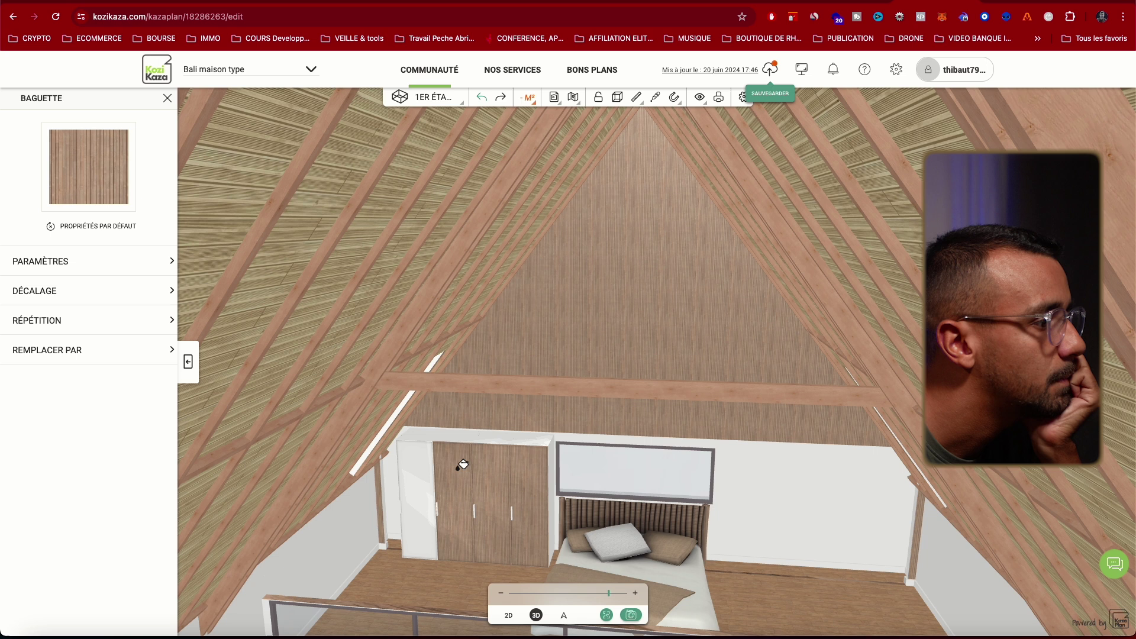
left_click(424, 478)
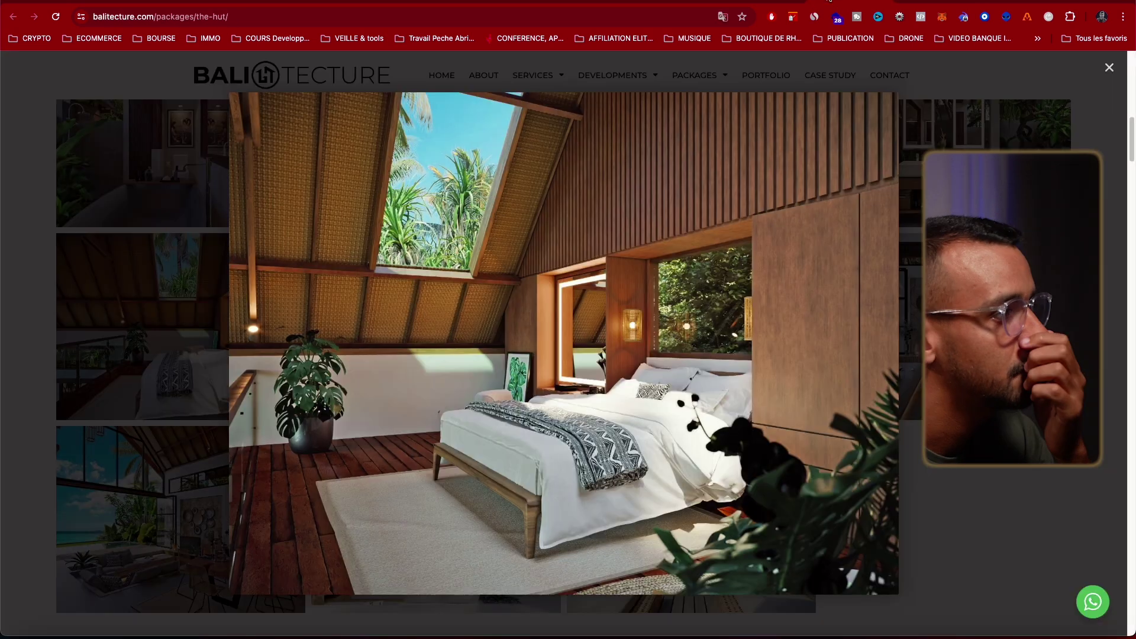
left_click(956, 2)
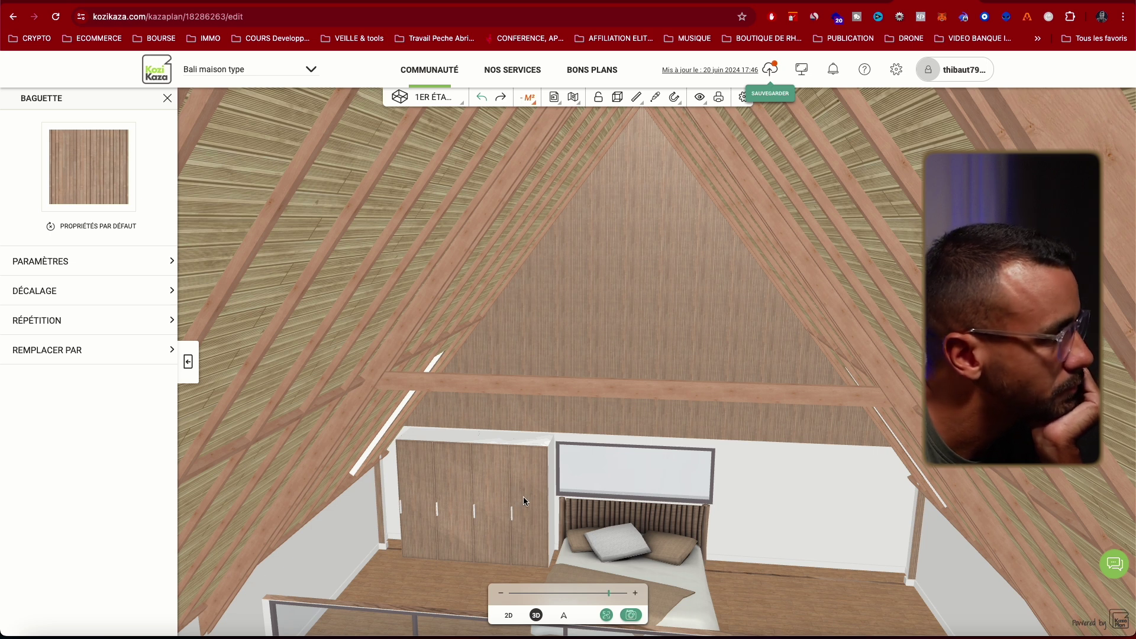
left_click(167, 99)
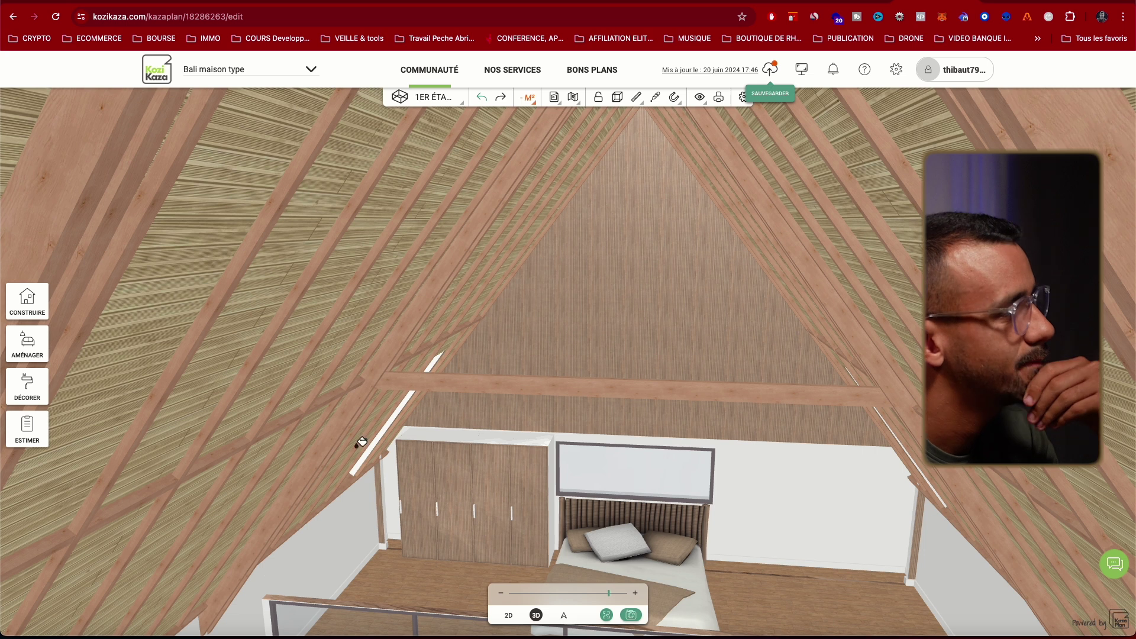
- Place a COLONNE DRESSING 2 TIROIRS INTERIEURS 80/60 with a dark wood door on the opposite side of the bed
left_click(27, 343)
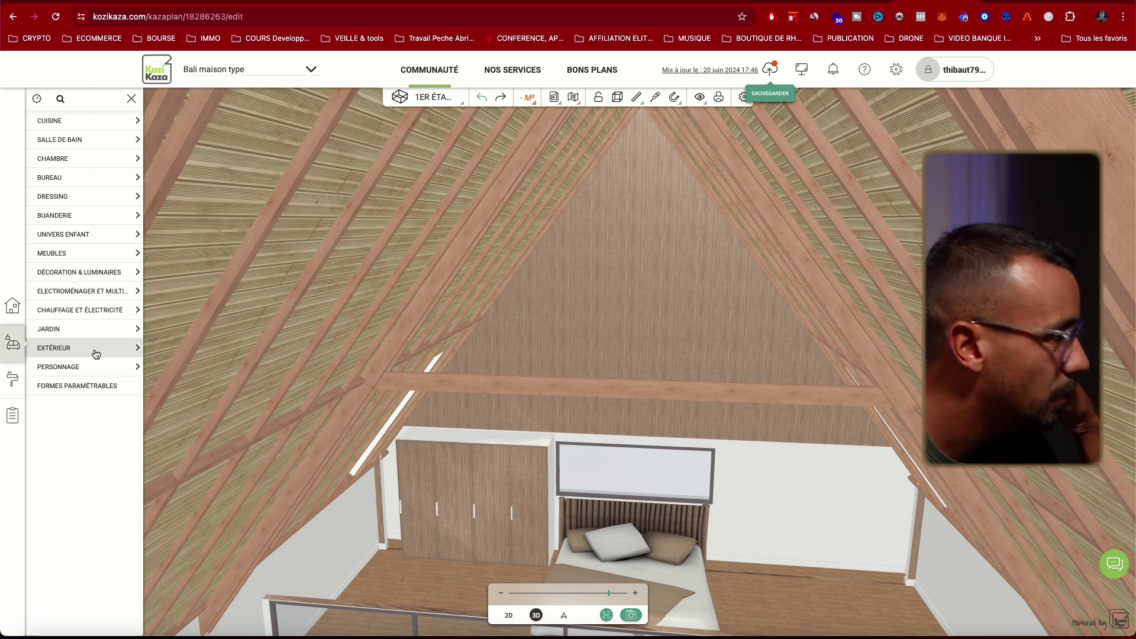
left_click(124, 202)
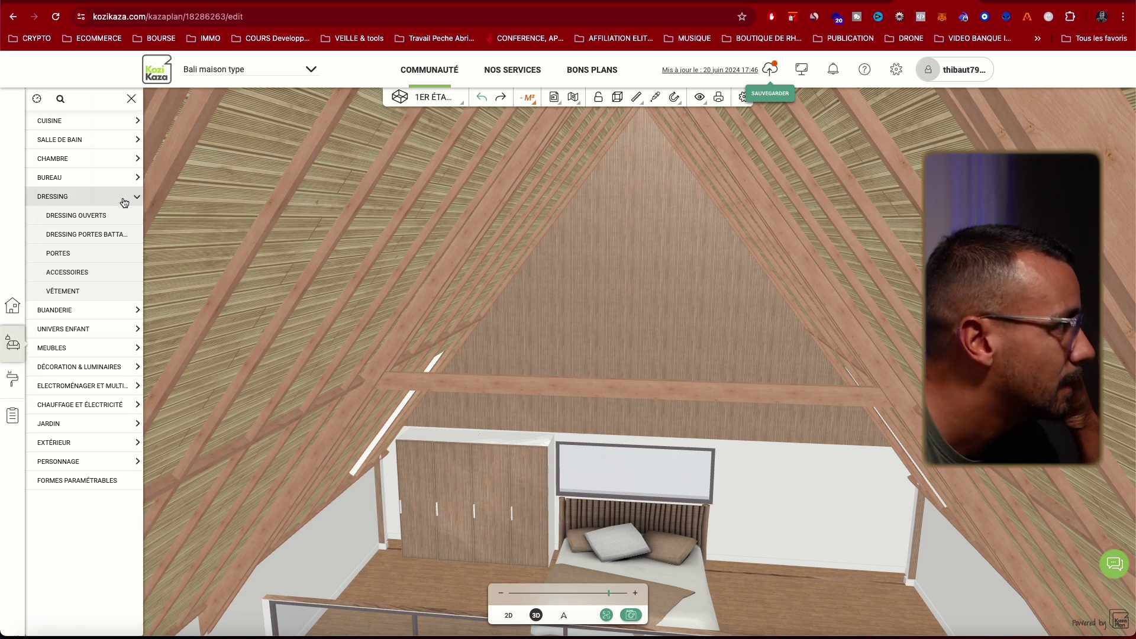
left_click(121, 236)
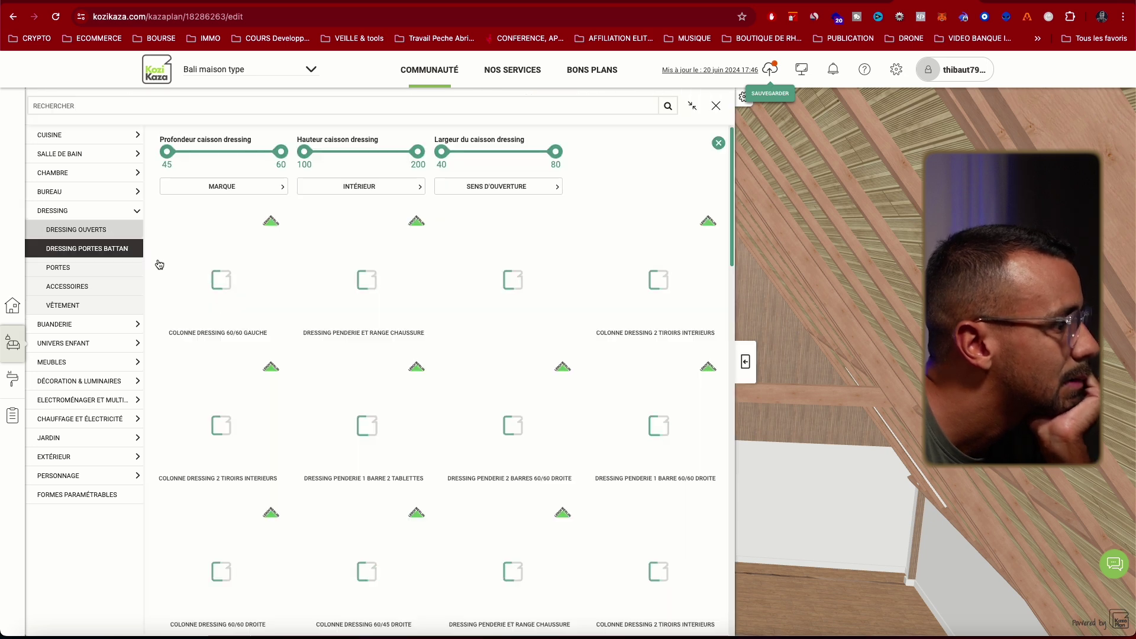
scroll(540, 481, "down", 3)
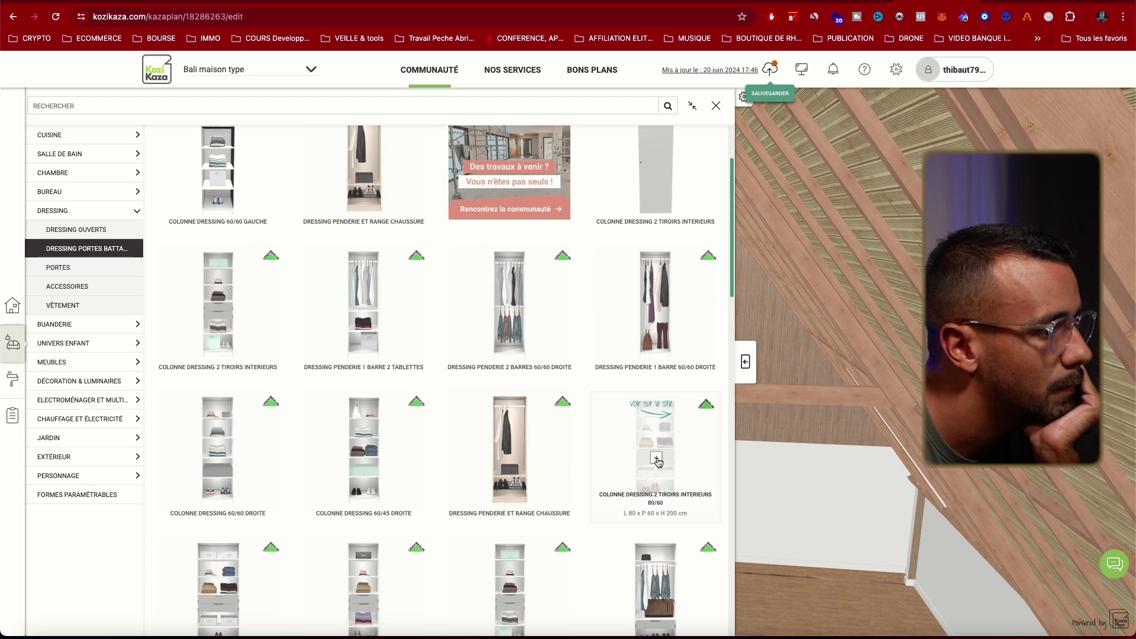
left_click(655, 461)
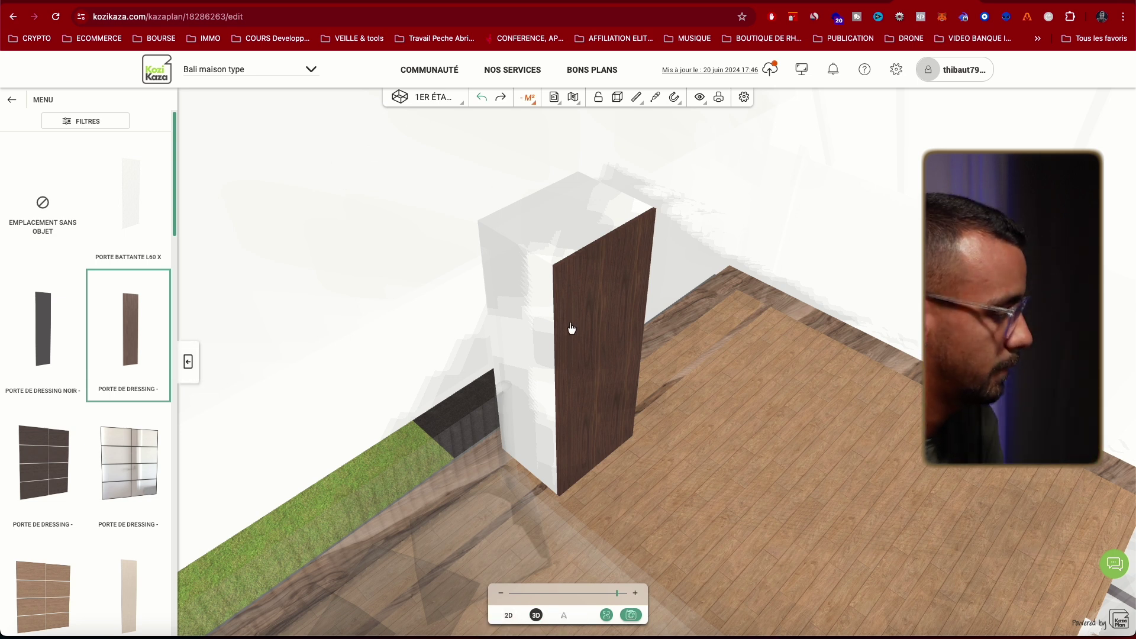
left_click(656, 380)
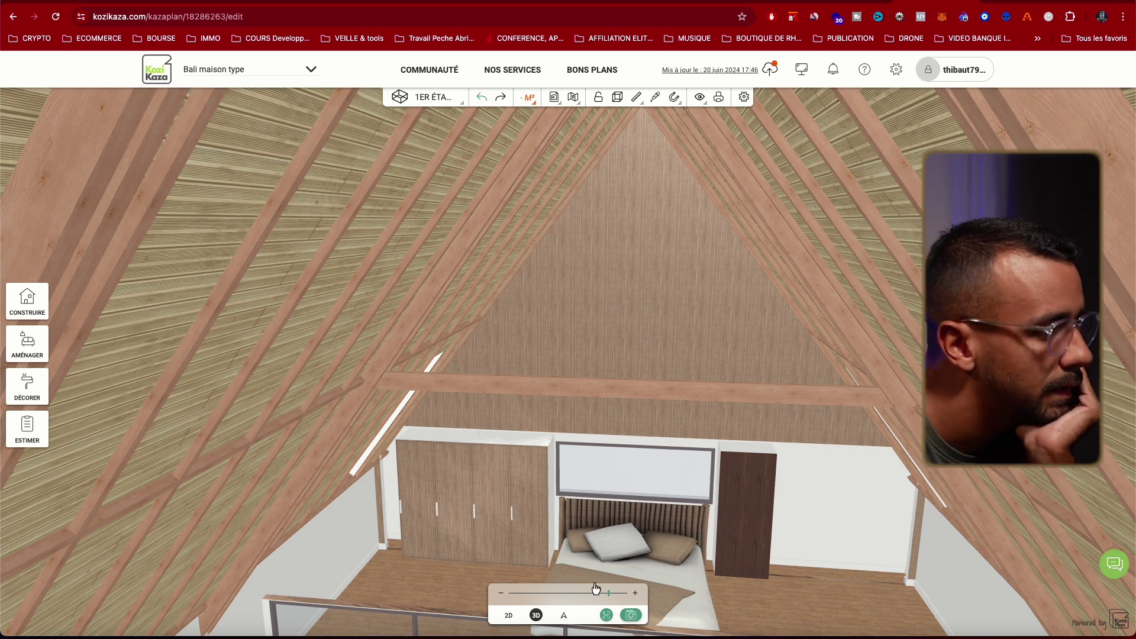
- Copy the gable wall's BAGUETTE finish onto the door parts of the new dressing column
left_click(655, 96)
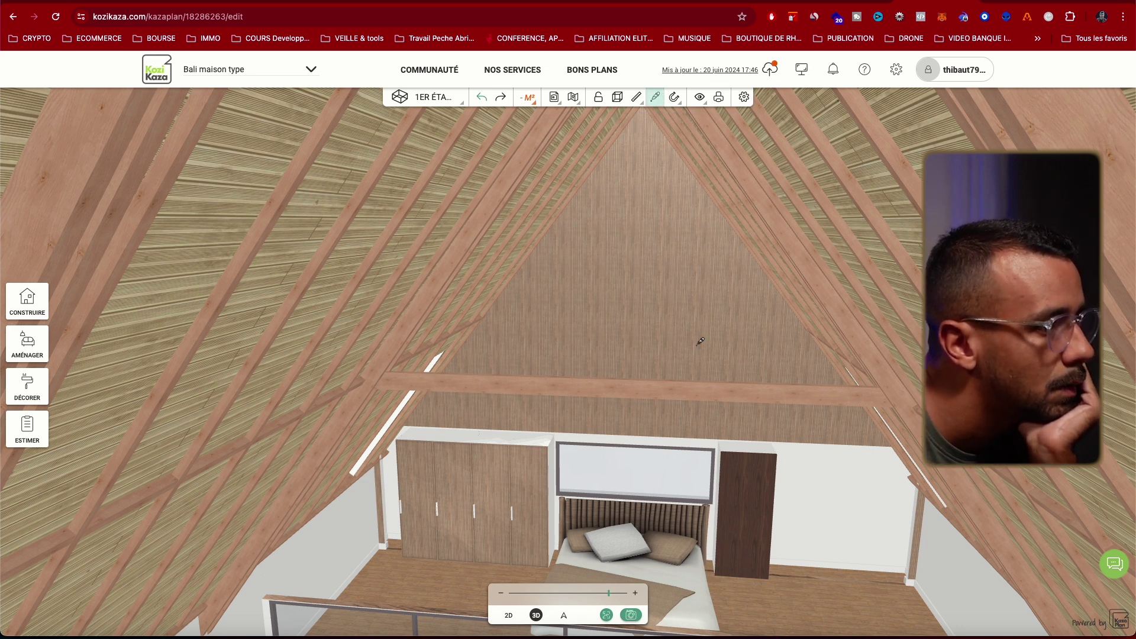
left_click(766, 481)
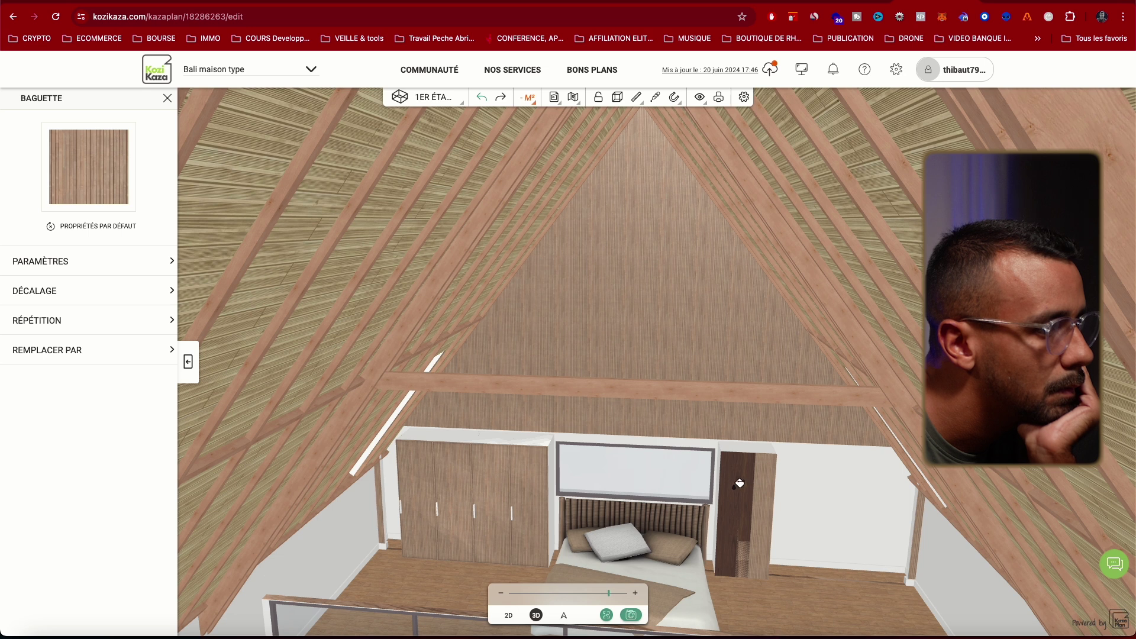
left_click(740, 483)
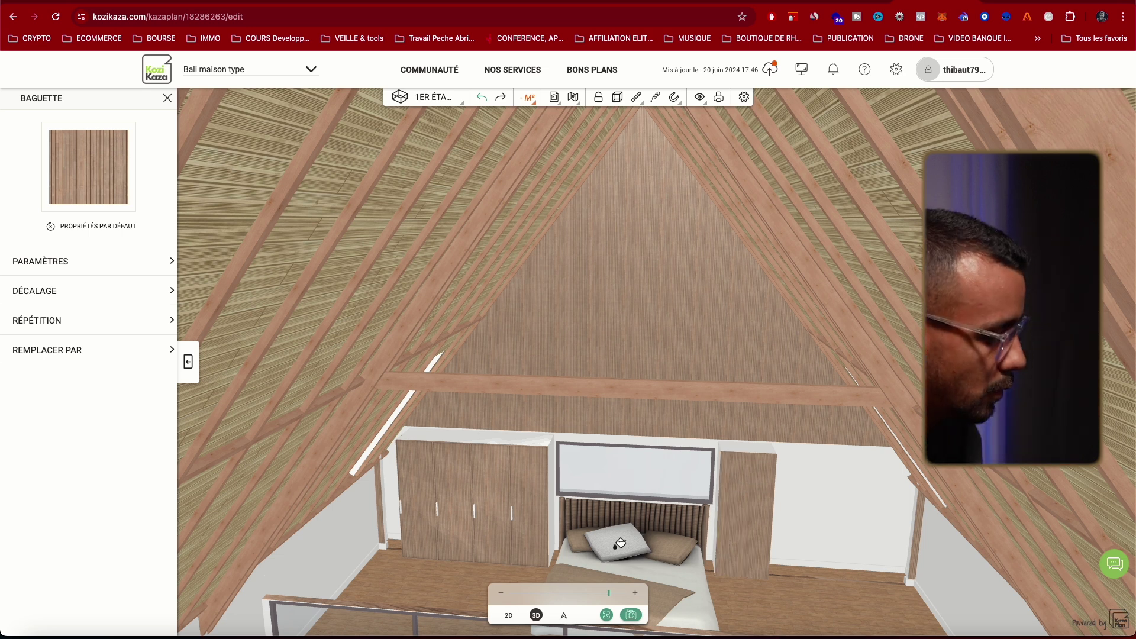
key("Escape")
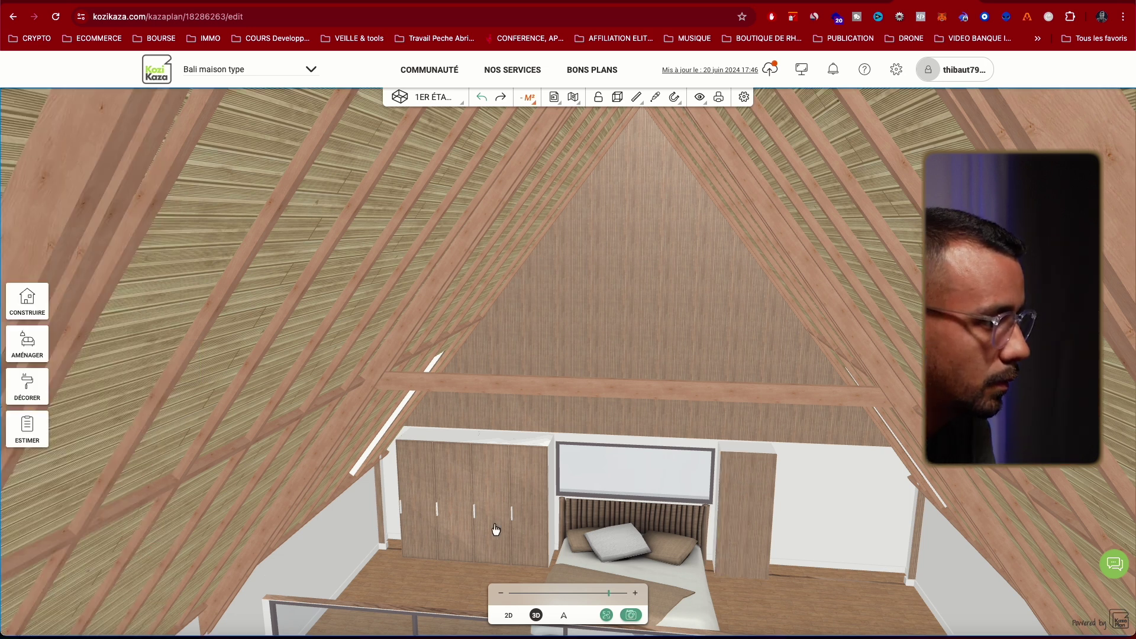
- Move the wardrobe nearest the bed across to beside the new dressing column, and put a copy of that column in the vacated spot
left_click(530, 518)
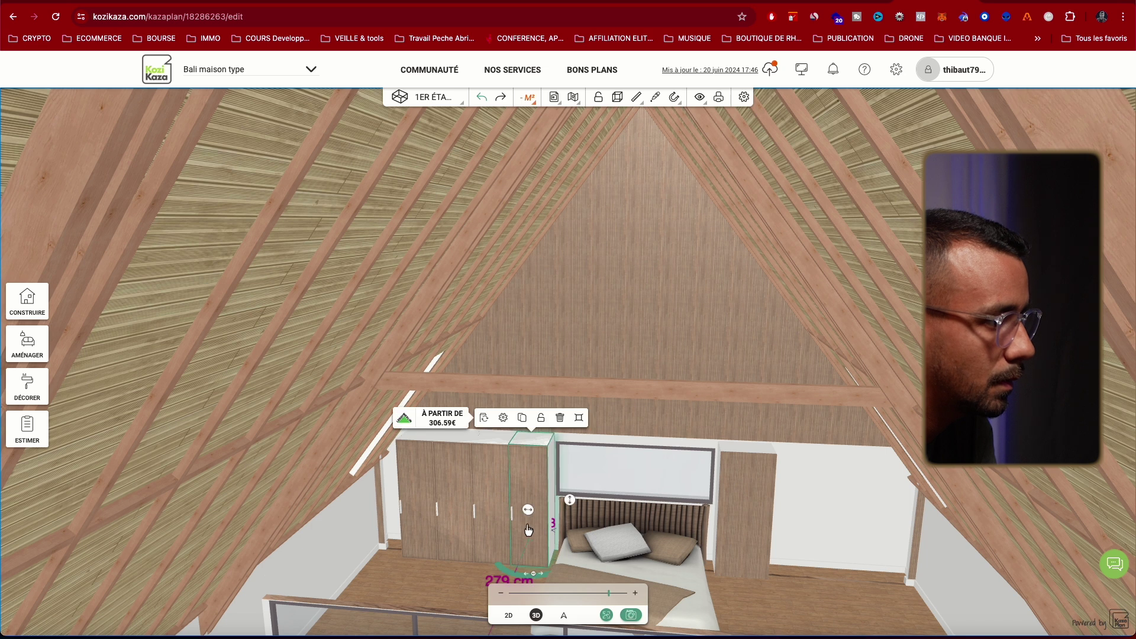
left_click_drag(529, 528, 790, 541)
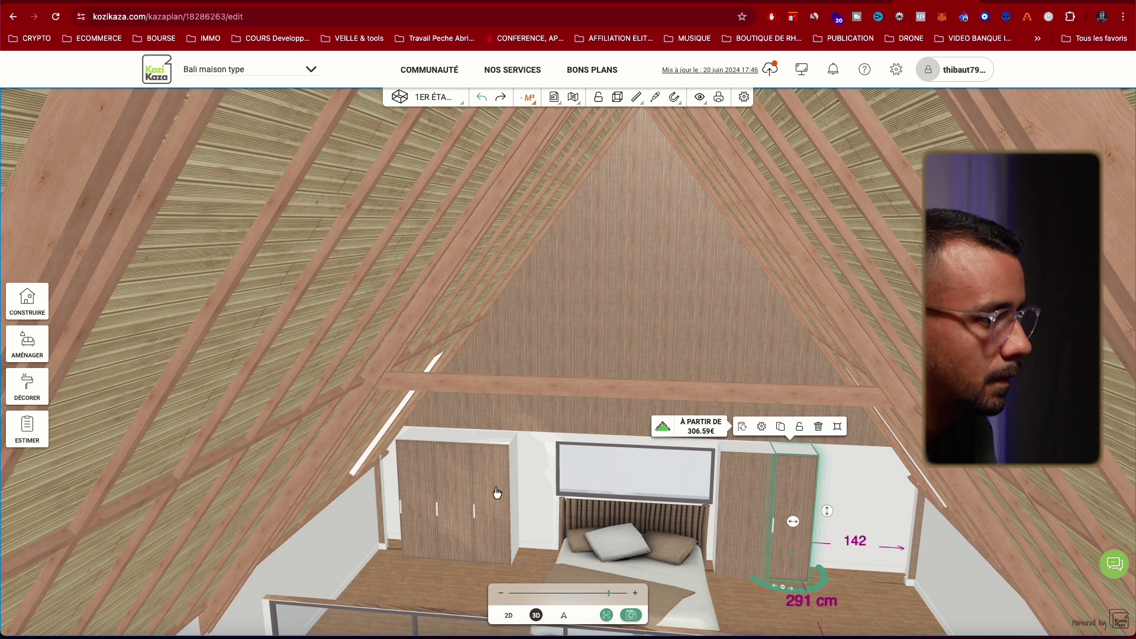
left_click(745, 526)
left_click(734, 424)
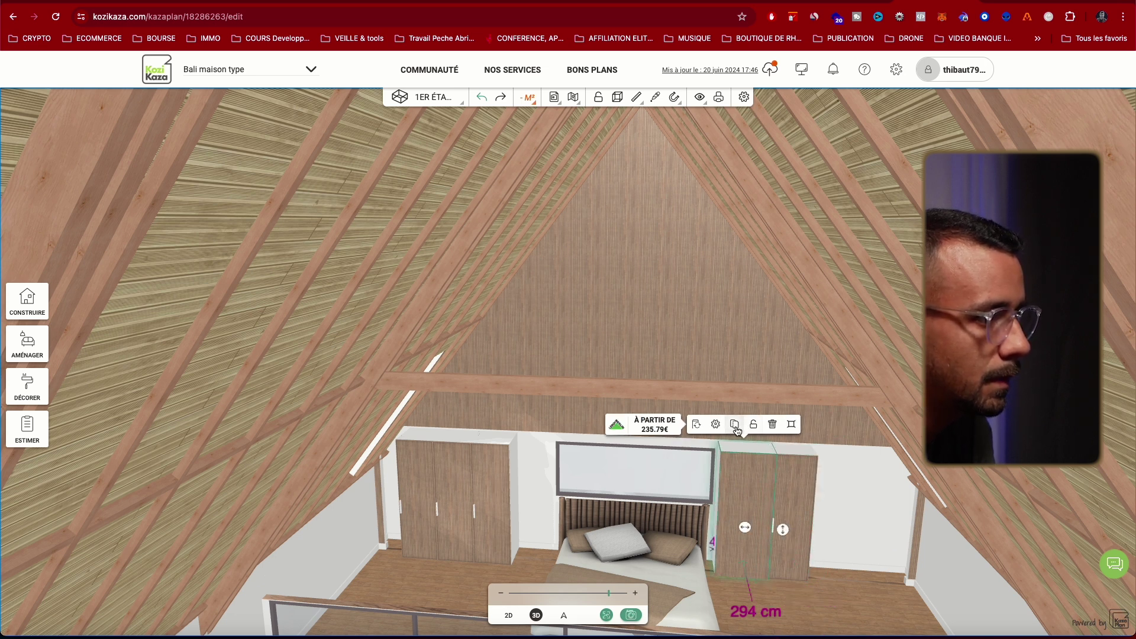
left_click_drag(595, 559, 540, 494)
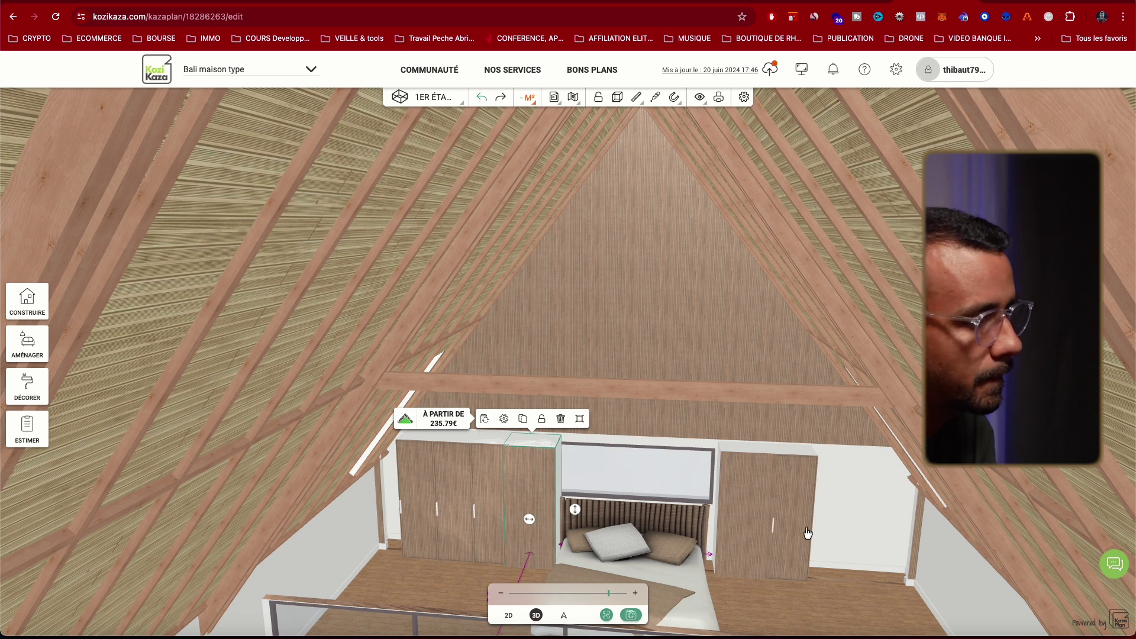
- Place a DRESSING PENDERIE 2 BARRES hanging wardrobe at the outer end of the wardrobe row beside the bed
left_click(27, 343)
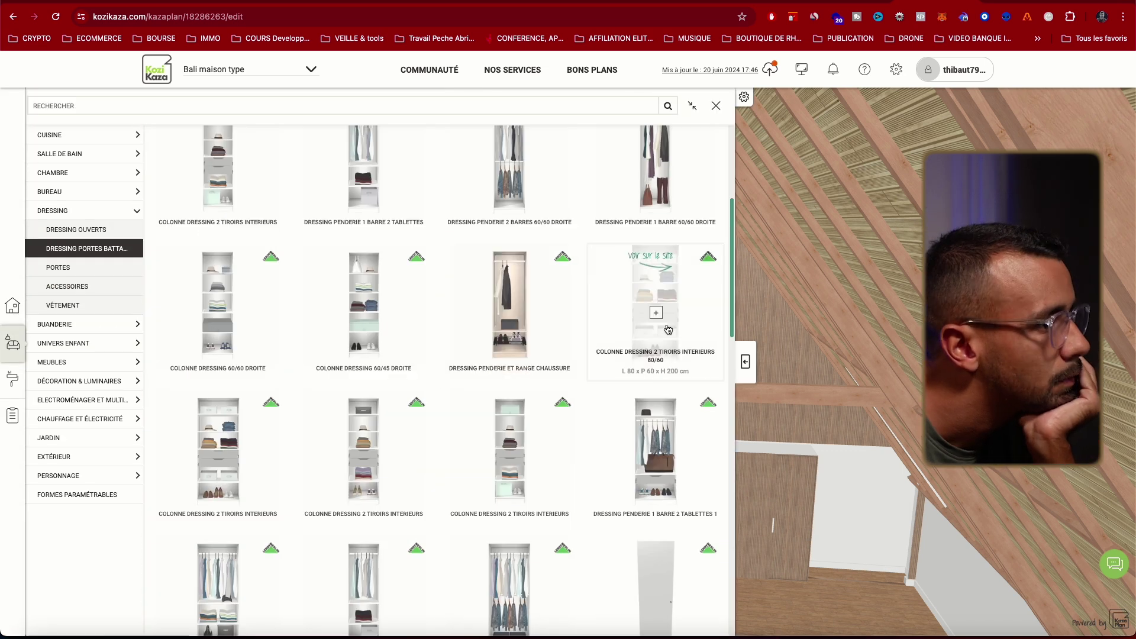
left_click(510, 589)
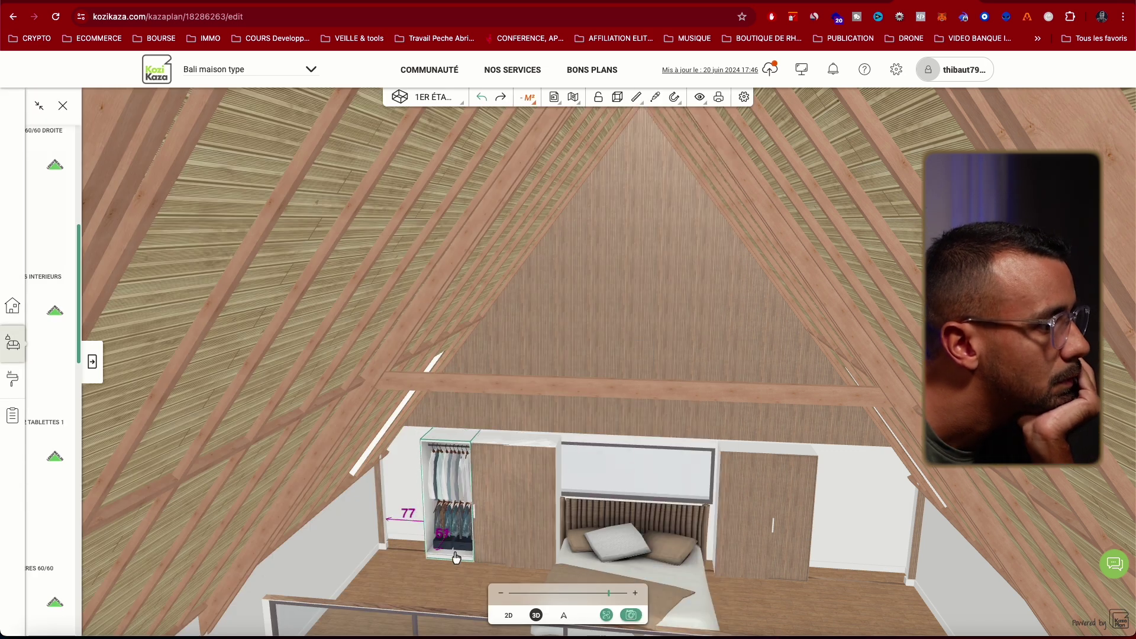
left_click(456, 555)
- Fit the hanging wardrobe with full-height dark wood doors and place a copy of it at the outer end of the opposite wardrobe row
left_click(424, 416)
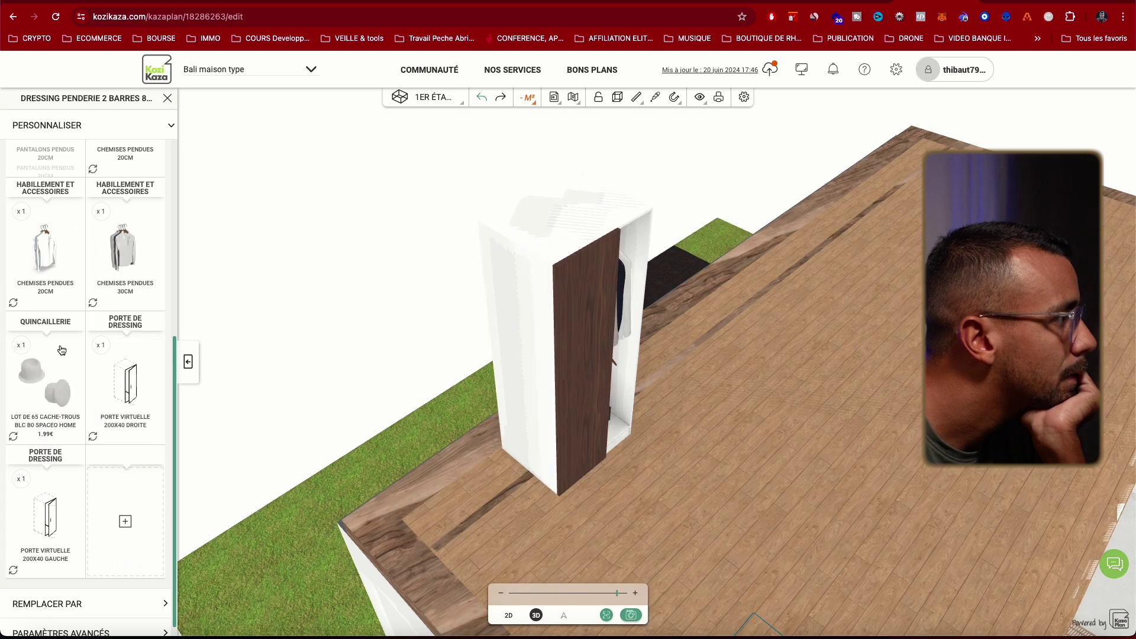
left_click(93, 436)
left_click(137, 490)
scroll(83, 432, "down", 2)
left_click(83, 431)
scroll(61, 431, "down", 10)
left_click(61, 431)
scroll(131, 347, "up", 10)
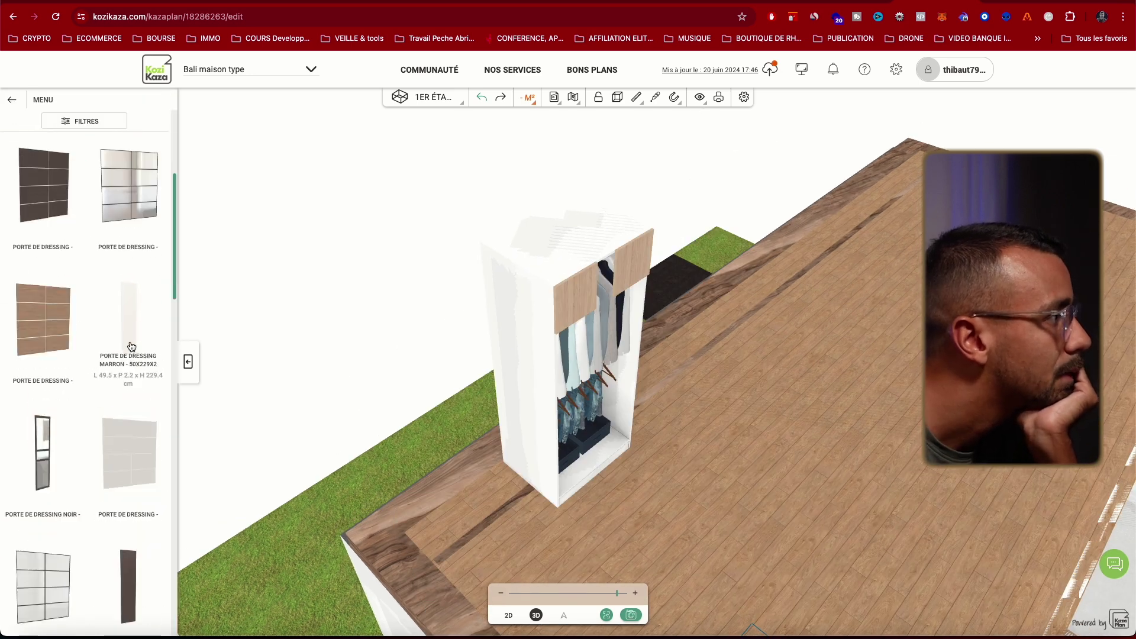
left_click(147, 343)
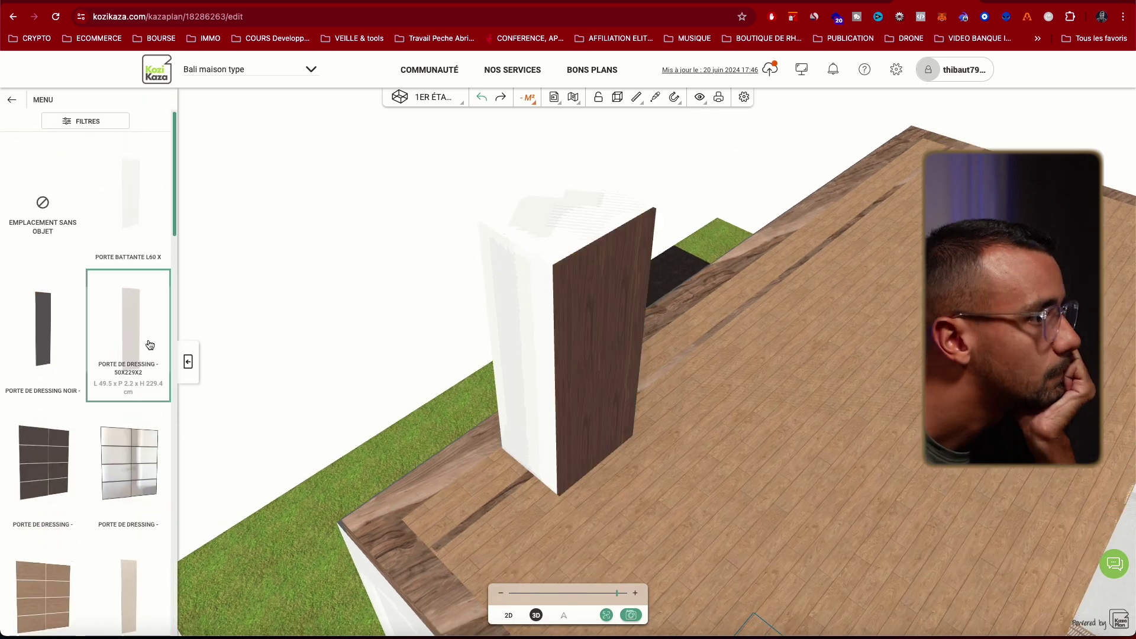
left_click(12, 99)
left_click_drag(774, 573, 851, 564)
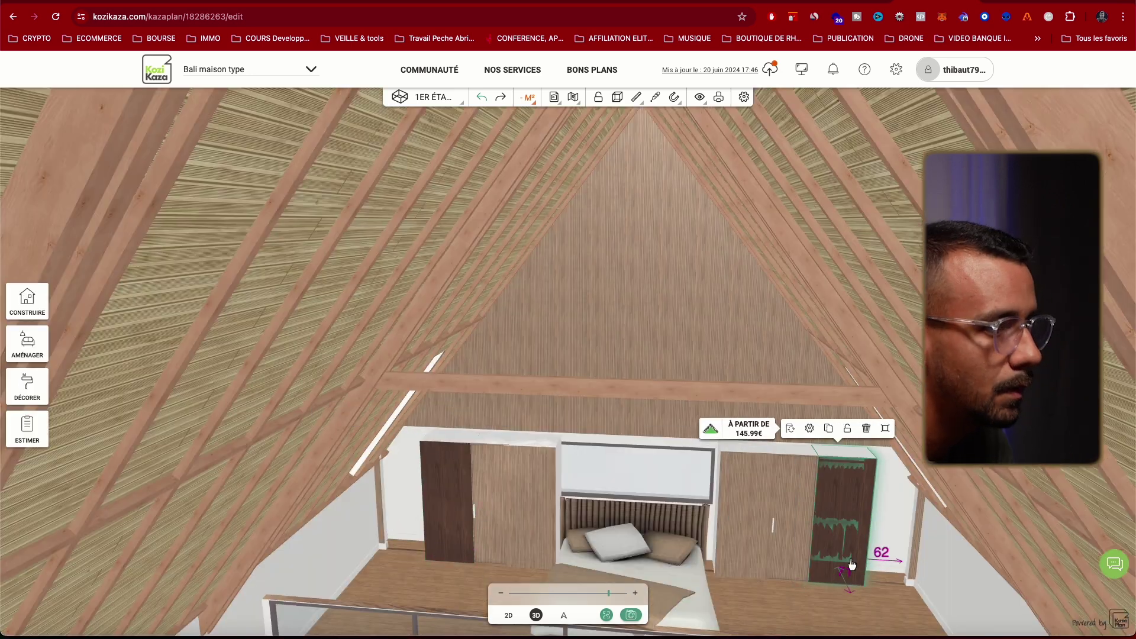
- In the 2D plan, shift the hanging wardrobe and both dressing columns on one side of the bed flush together along the back wall
left_click(508, 615)
left_click_drag(329, 292, 314, 292)
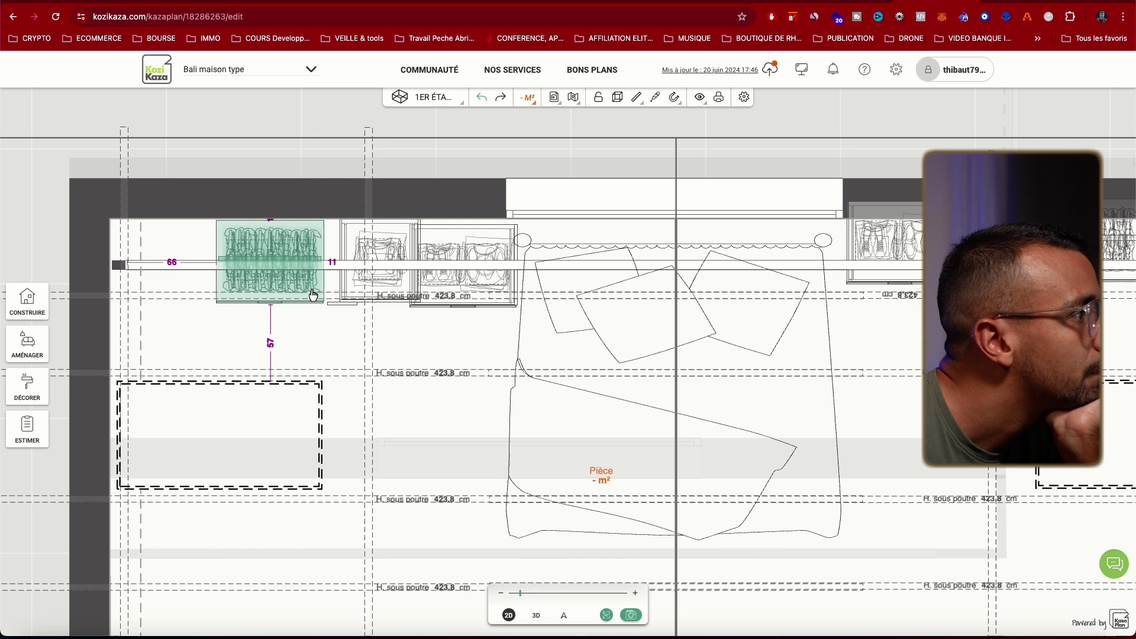
left_click_drag(405, 293, 391, 294)
left_click(418, 295)
left_click_drag(494, 248, 482, 243)
left_click_drag(302, 287, 292, 287)
left_click_drag(386, 294, 381, 294)
left_click_drag(261, 283, 266, 282)
- Copy the narrow dressing column to the outer end of the aligned row, between the hanging wardrobe and the side wall
left_click(373, 291)
left_click_drag(373, 291, 185, 294, "alt")
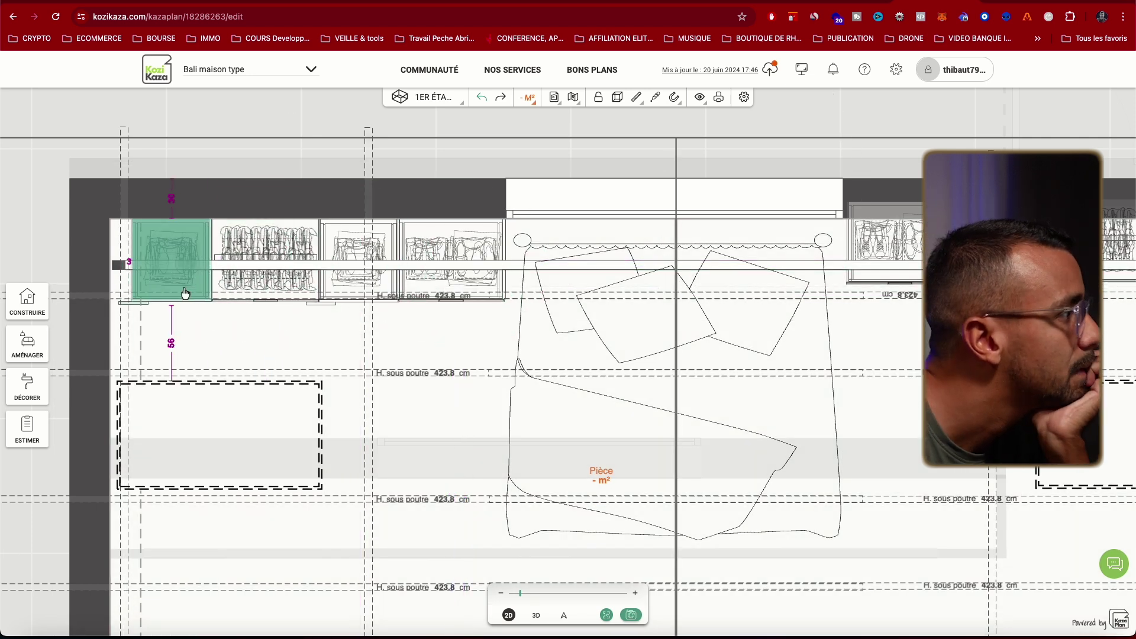
left_click(132, 268)
- Align the two dressing columns and the hanging wardrobe on the opposite side of the bed side by side against the back wall
scroll(740, 315, "down", 2)
left_click_drag(766, 283, 773, 308)
left_click(817, 355)
scroll(821, 356, "down", 2)
scroll(910, 303, "up", 2)
left_click_drag(911, 303, 695, 310)
scroll(693, 302, "up", 2)
left_click_drag(609, 275, 605, 292)
left_click_drag(744, 289, 742, 306)
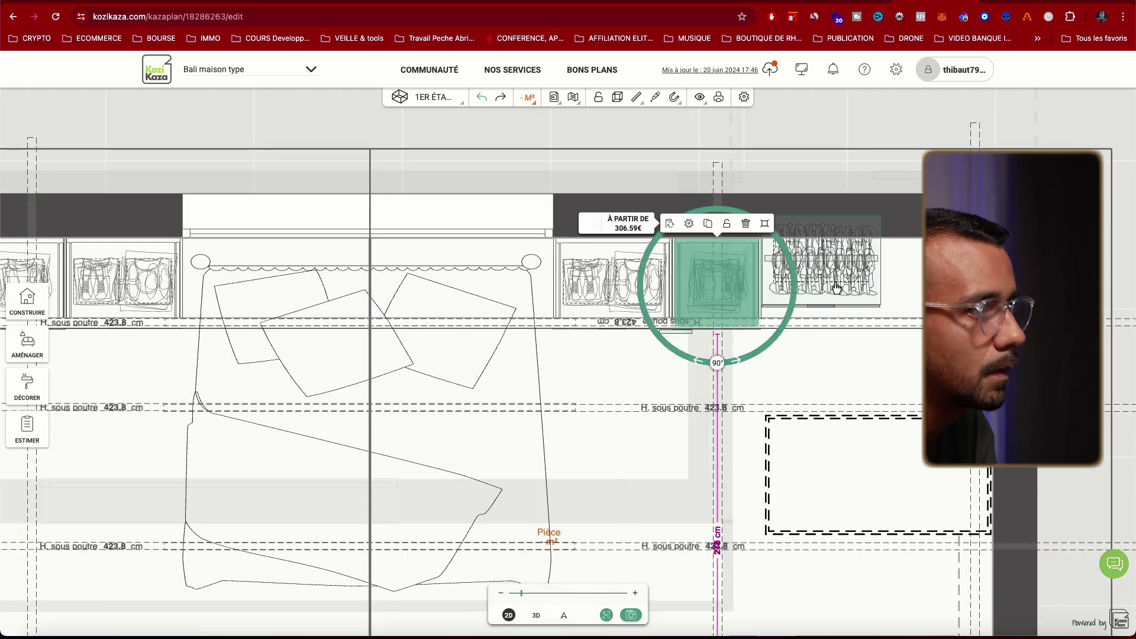
left_click_drag(837, 288, 834, 309)
- Duplicate that side's narrow dressing column and place the copy beyond the hanging wardrobe at the end of the row
left_click(718, 299)
left_click(708, 223)
left_click(921, 284)
left_click(920, 323)
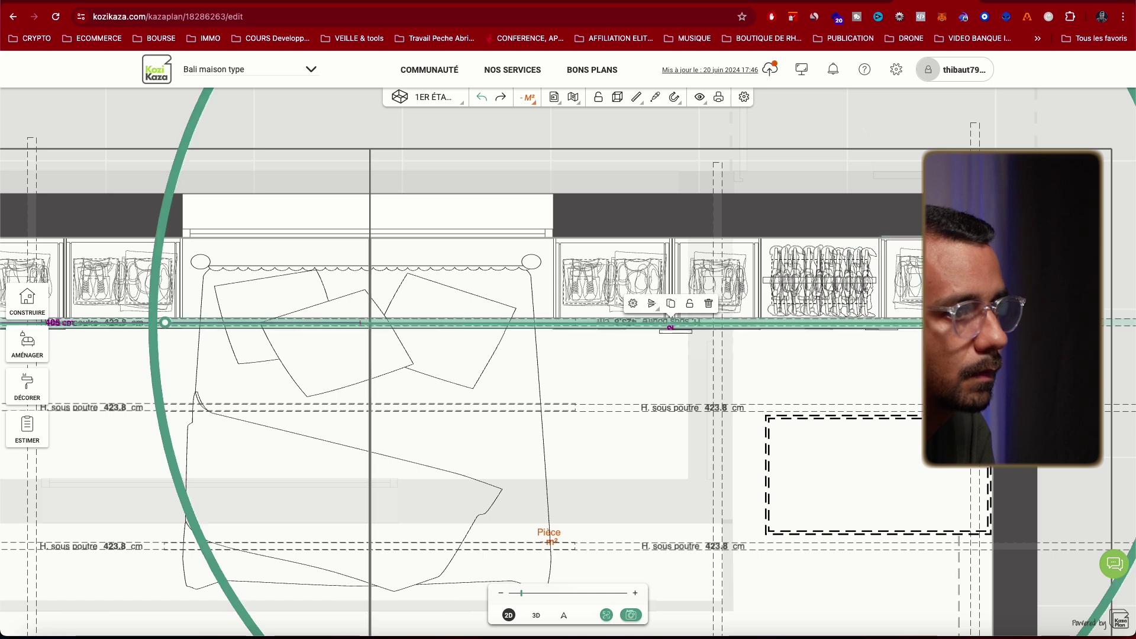
left_click(594, 330)
- Open the narrow dressing column's customization in 3D and remove its POIGNEE SPACEO HOME door handle
scroll(723, 365, "down", 2)
left_click(591, 490)
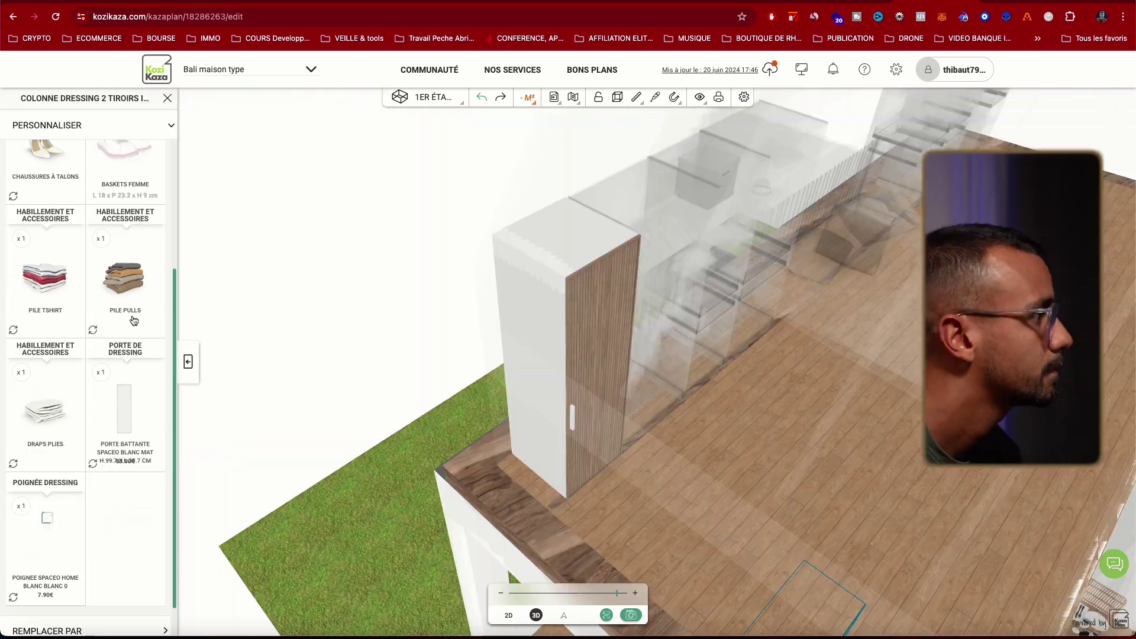
left_click(45, 547)
left_click(54, 330)
left_click(43, 180)
left_click(19, 101)
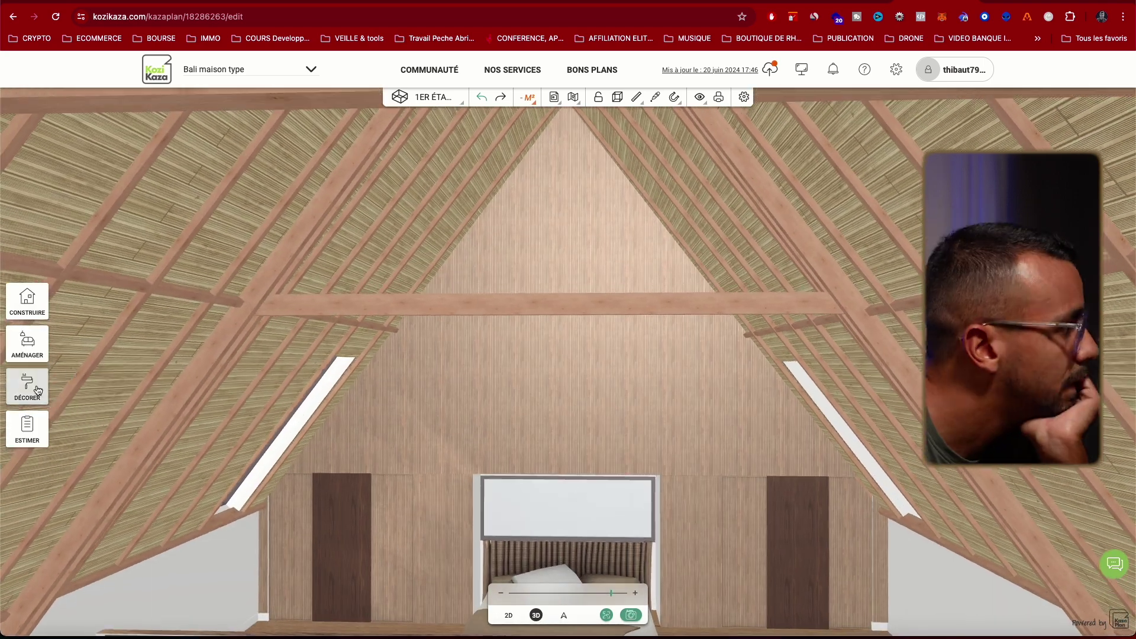
- Paint the wardrobe doors on both sides of the bed with a dark reddish finish from the BOIS textures
left_click(12, 379)
left_click(116, 363)
scroll(166, 196, "down", 3)
left_click(152, 272)
left_click(373, 520)
left_click(165, 211)
left_click(384, 545)
left_click(456, 562)
left_click_drag(462, 559, 842, 558)
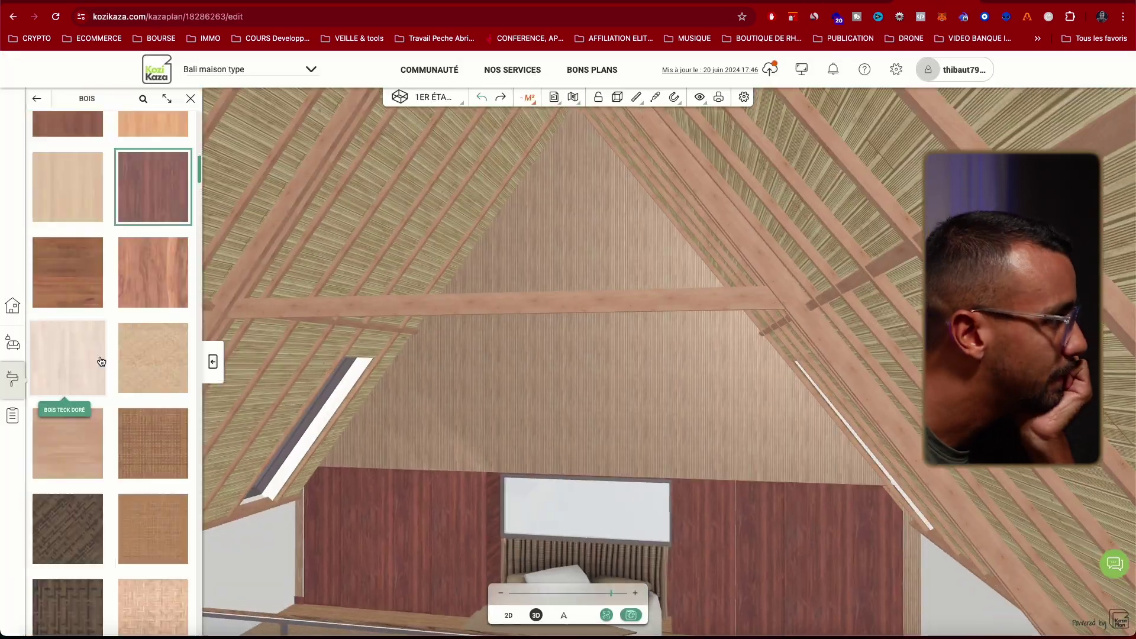
- Paint the outer doors of one wardrobe row with the TECK CREME wood texture
left_click_drag(99, 363, 410, 559)
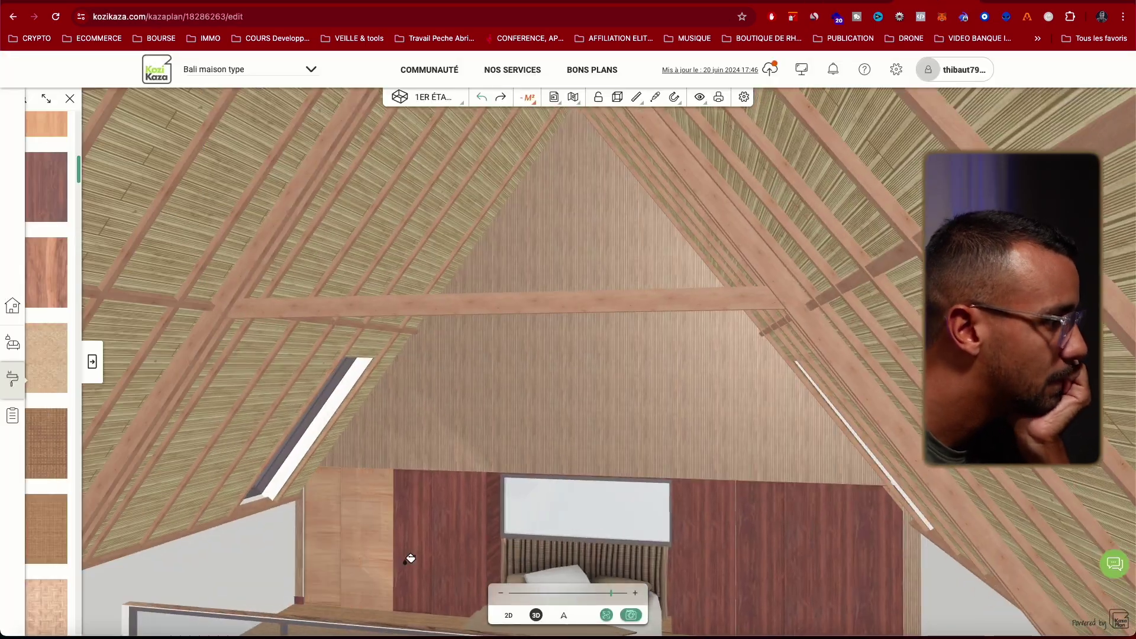
scroll(414, 586, "up", 2)
scroll(456, 598, "down", 4)
scroll(456, 598, "up", 2)
left_click_drag(456, 599, 658, 580)
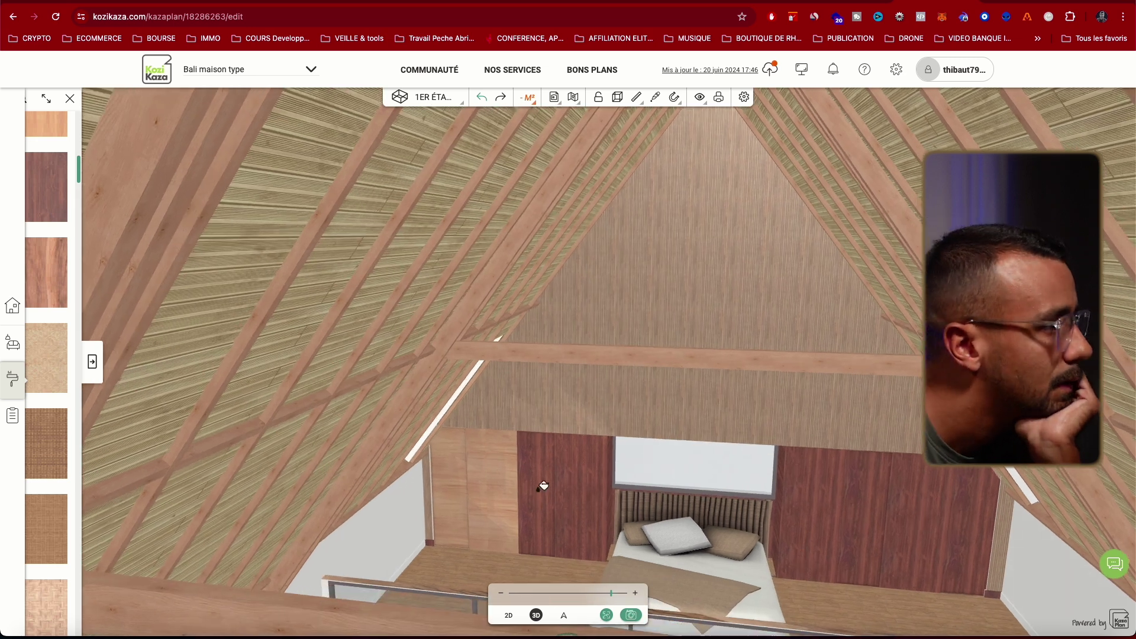
- Set the TECK CREME texture on an outer wardrobe door to a horizontal offset of 72.9% and a vertical offset of 54.7%
left_click(655, 97)
left_click(497, 487)
left_click(122, 324)
left_click_drag(119, 360, 114, 360)
- Sample the TECK CREME texture from the painted door and apply it to the remaining doors of that row
left_click(656, 97)
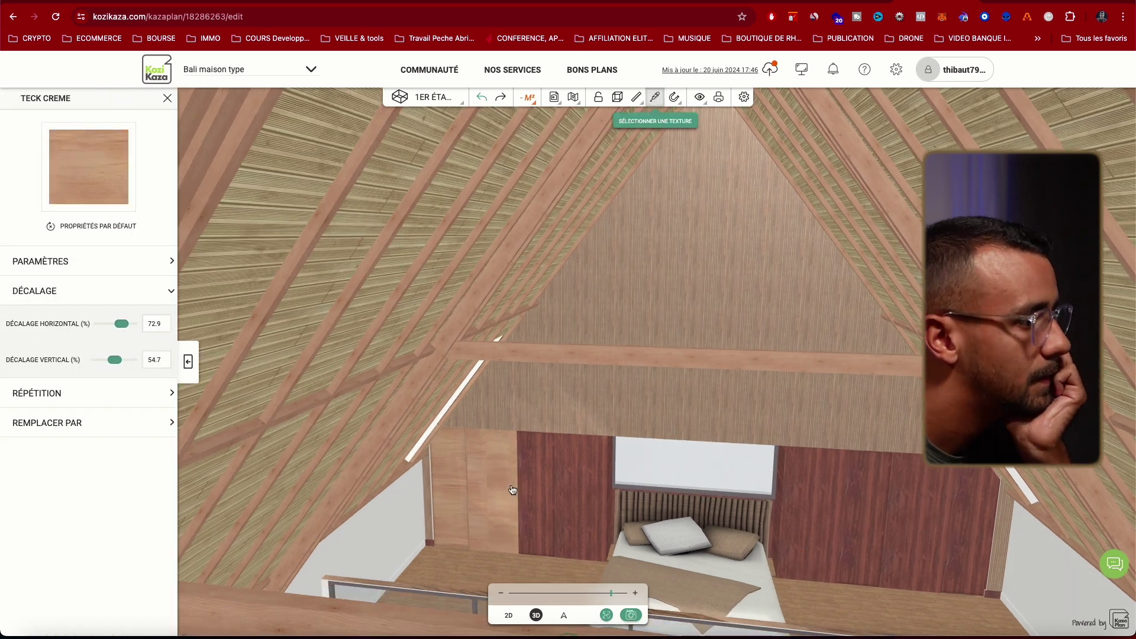
left_click(510, 487)
left_click(434, 491)
left_click(536, 491)
left_click(569, 492)
left_click(599, 494)
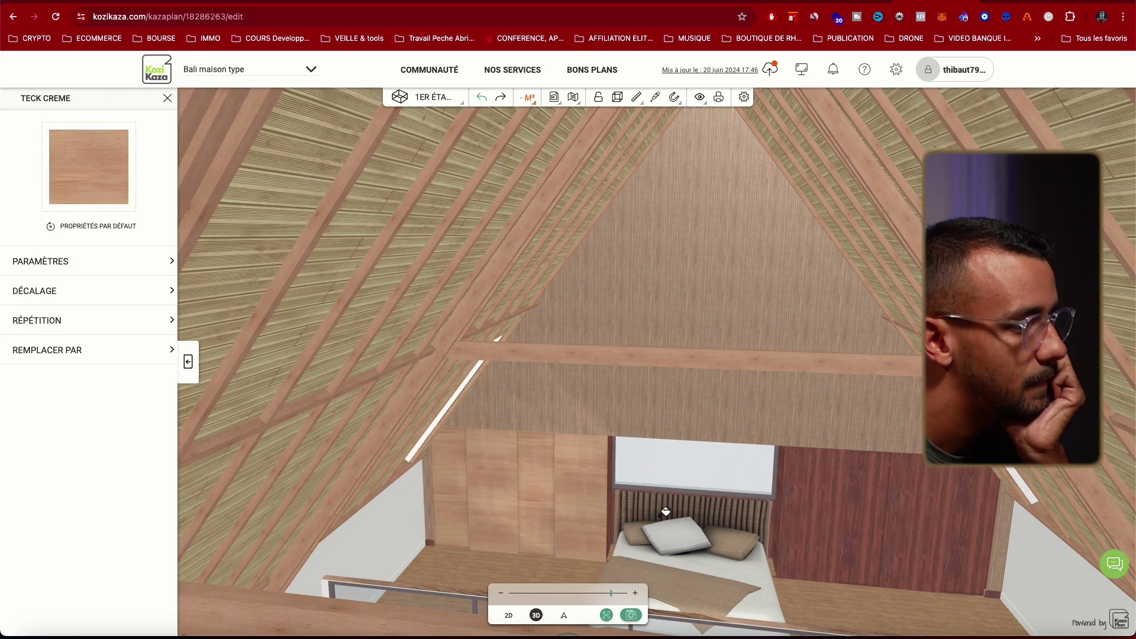
- Apply TECK CREME to all doors of the opposite wardrobe row and to the wardrobe side panel facing the bed
left_click(782, 519)
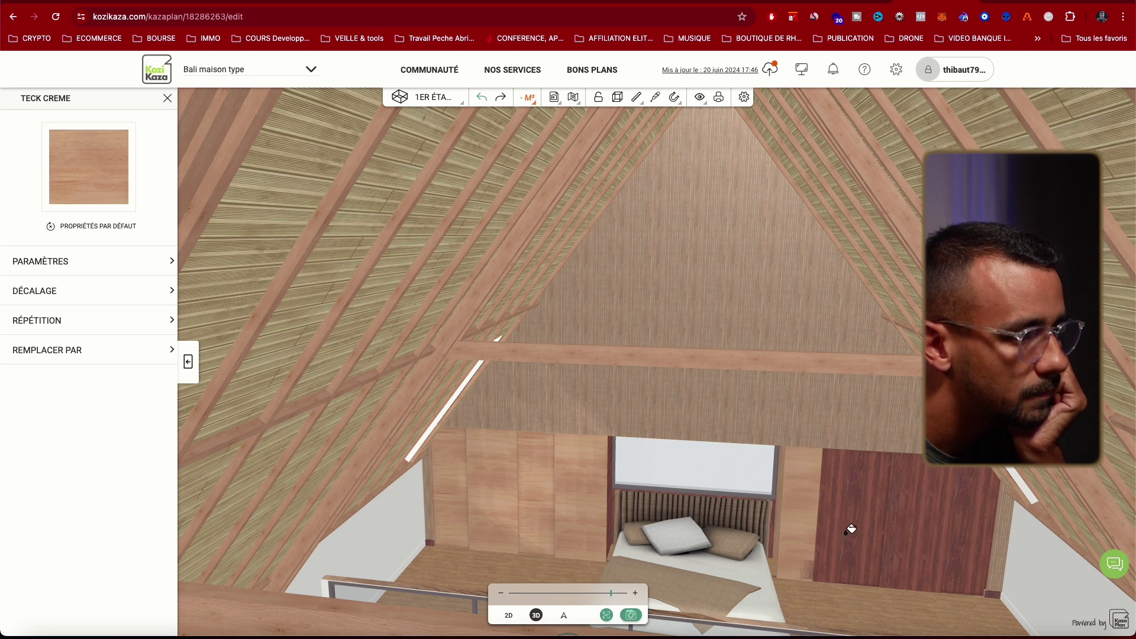
left_click(880, 533)
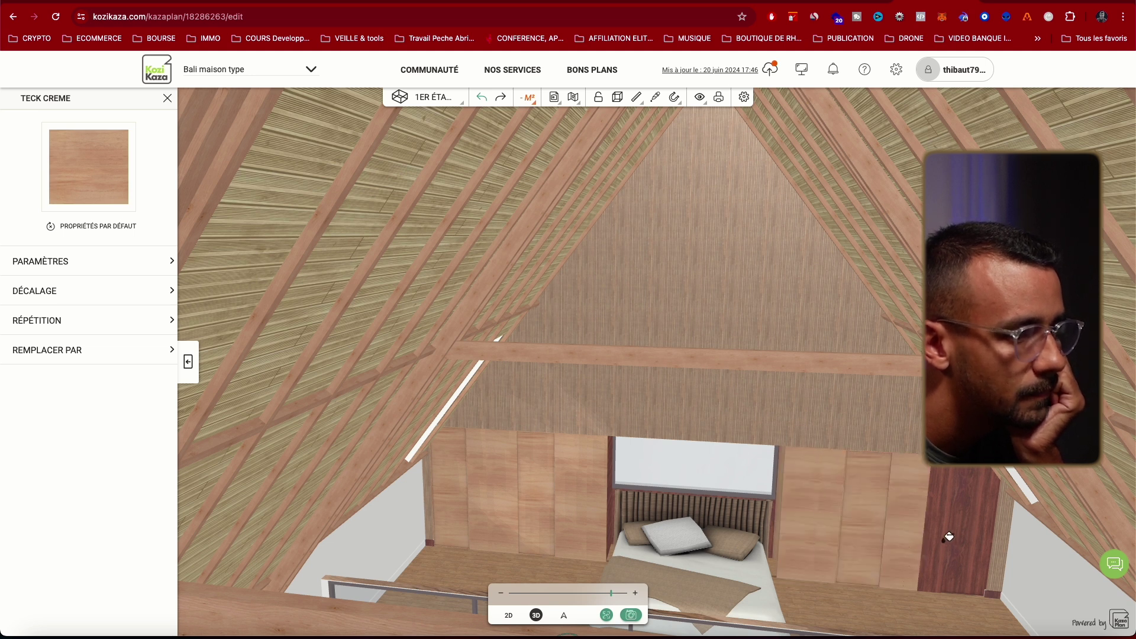
left_click(974, 537)
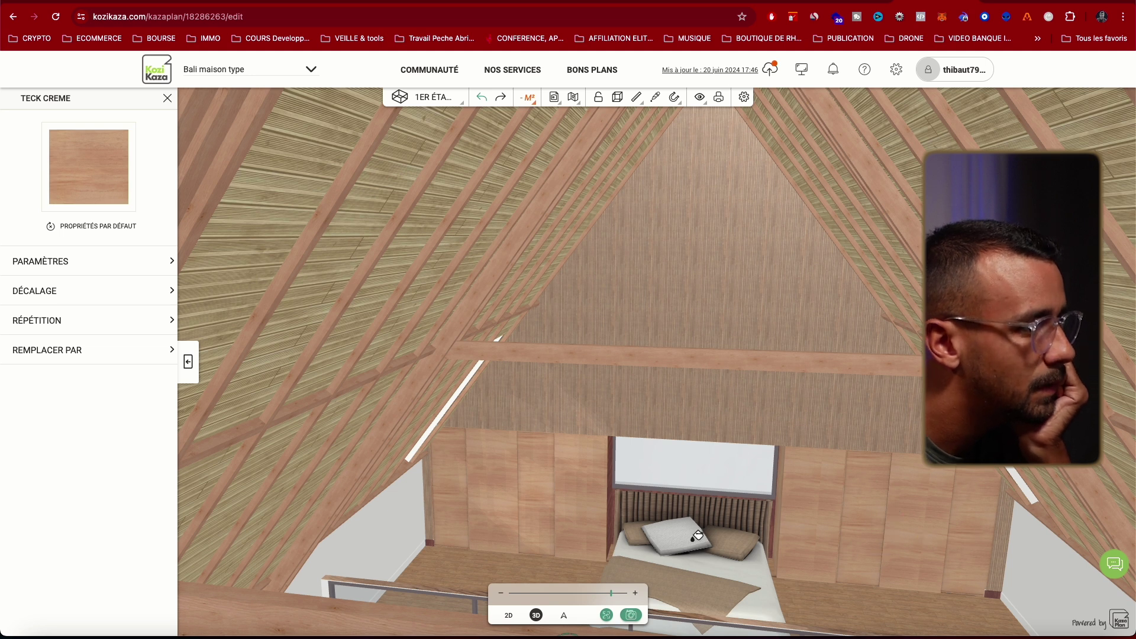
left_click(611, 508)
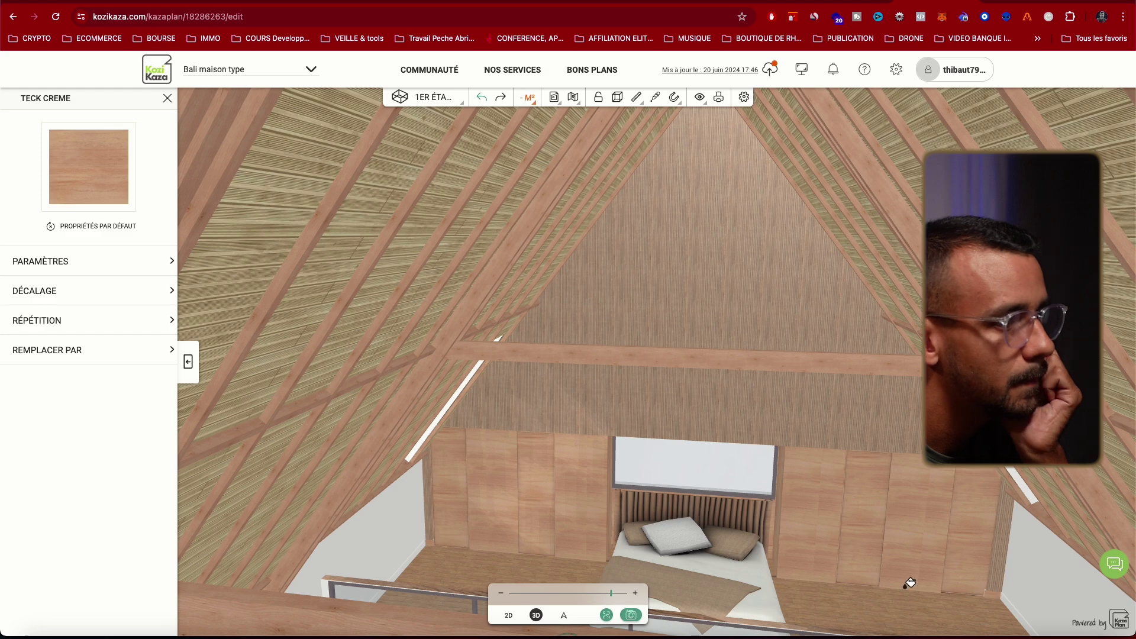
mouse_move(883, 612)
left_mouse_down()
mouse_move(836, 568)
mouse_move(829, 535)
mouse_move(844, 545)
mouse_move(794, 553)
mouse_move(891, 578)
left_mouse_up()
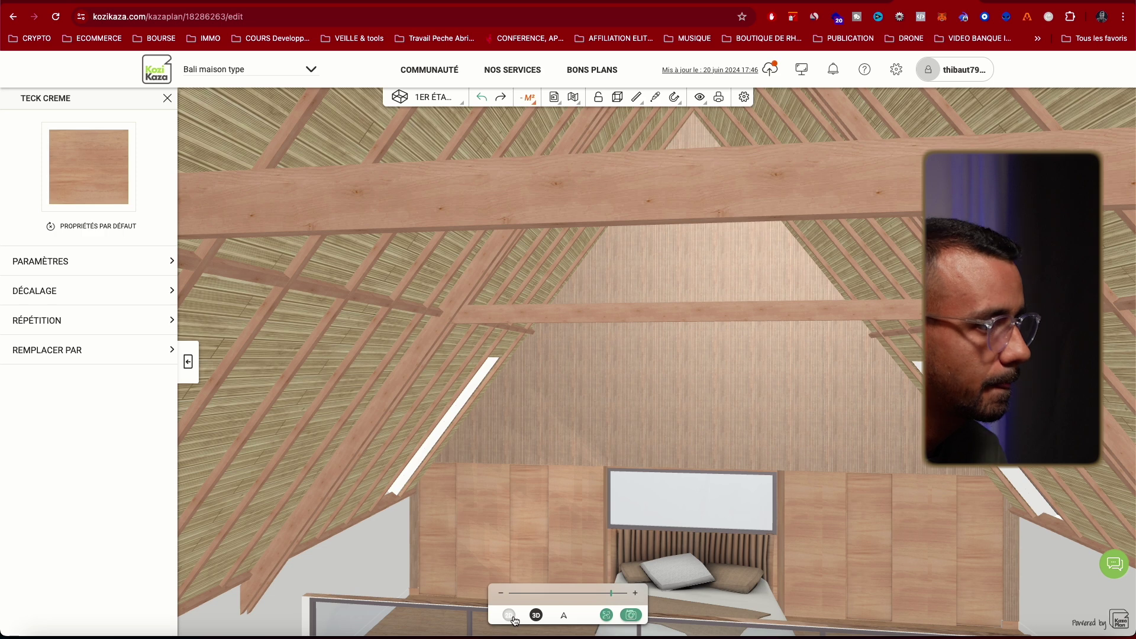
- In the 2D plan, measure the distance between the two wardrobe rows across the window behind the bed
left_click(545, 620)
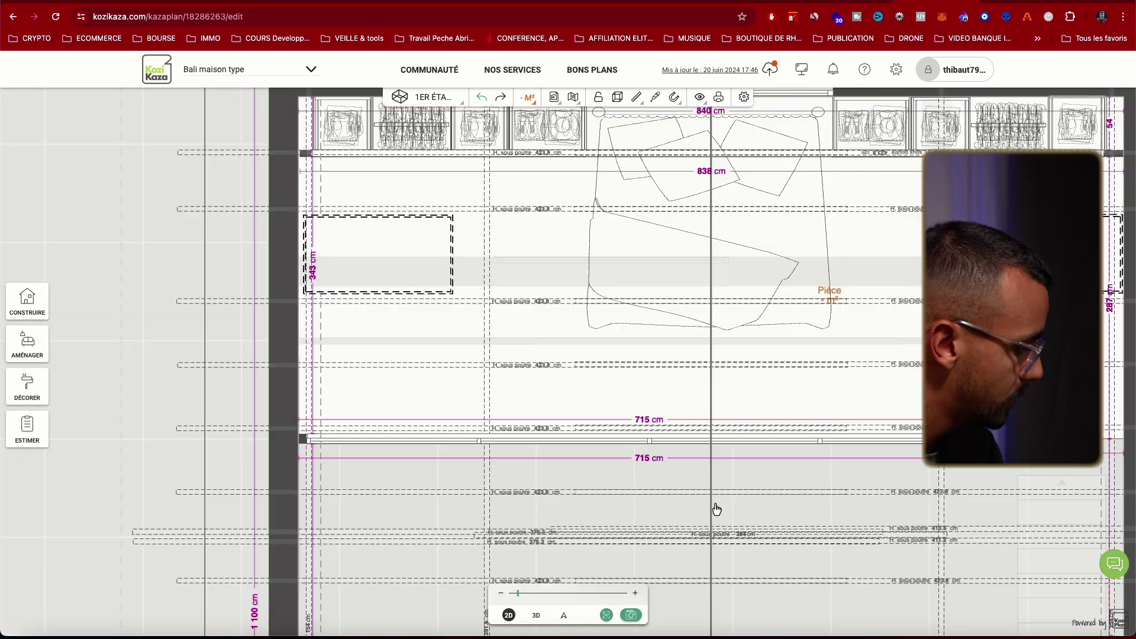
left_click(801, 424)
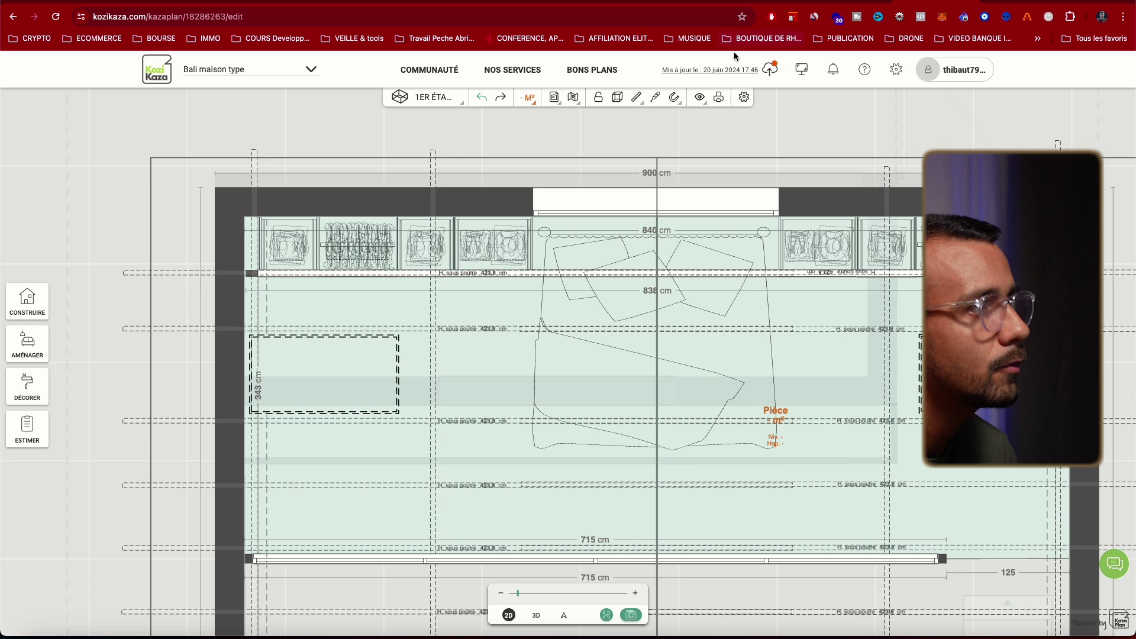
left_click(636, 97)
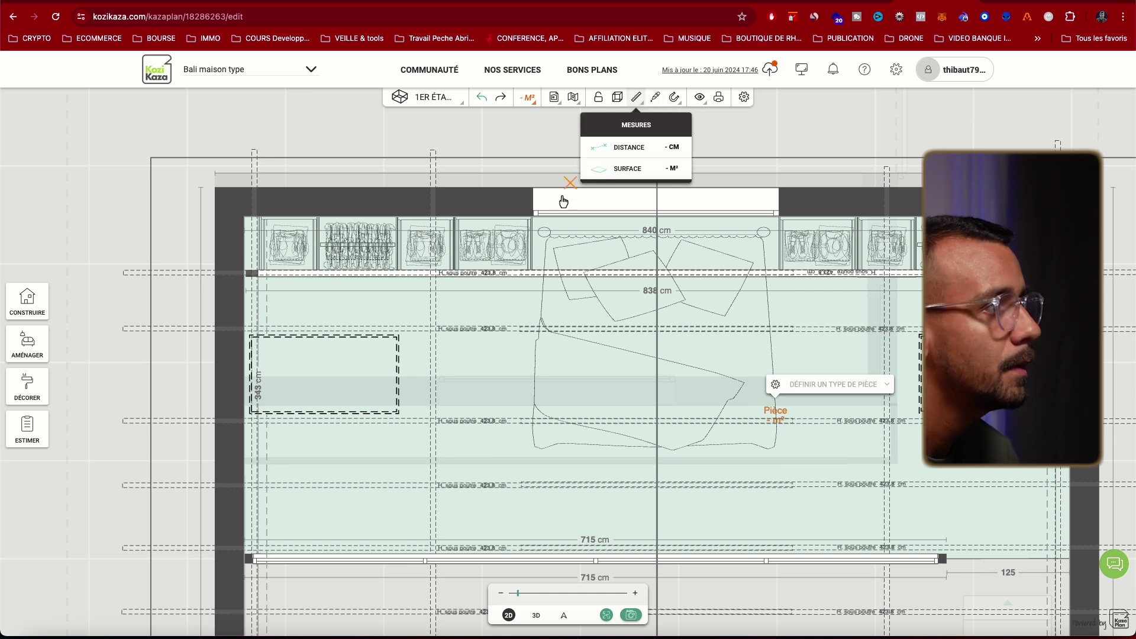
left_click(533, 217)
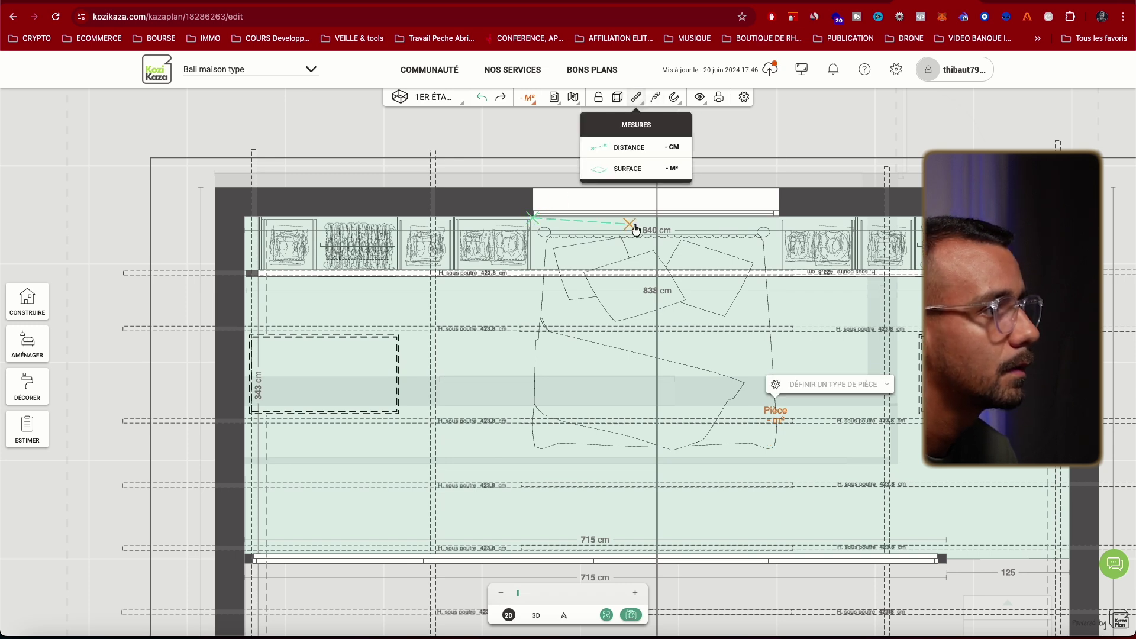
left_click(775, 218)
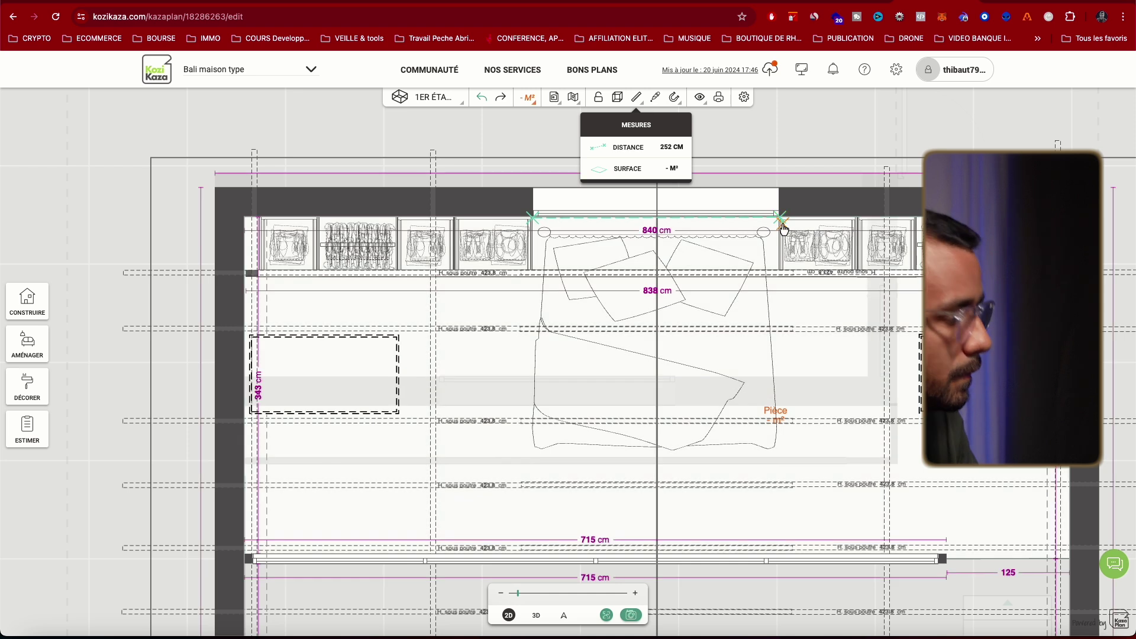
left_click(578, 202)
key("Escape")
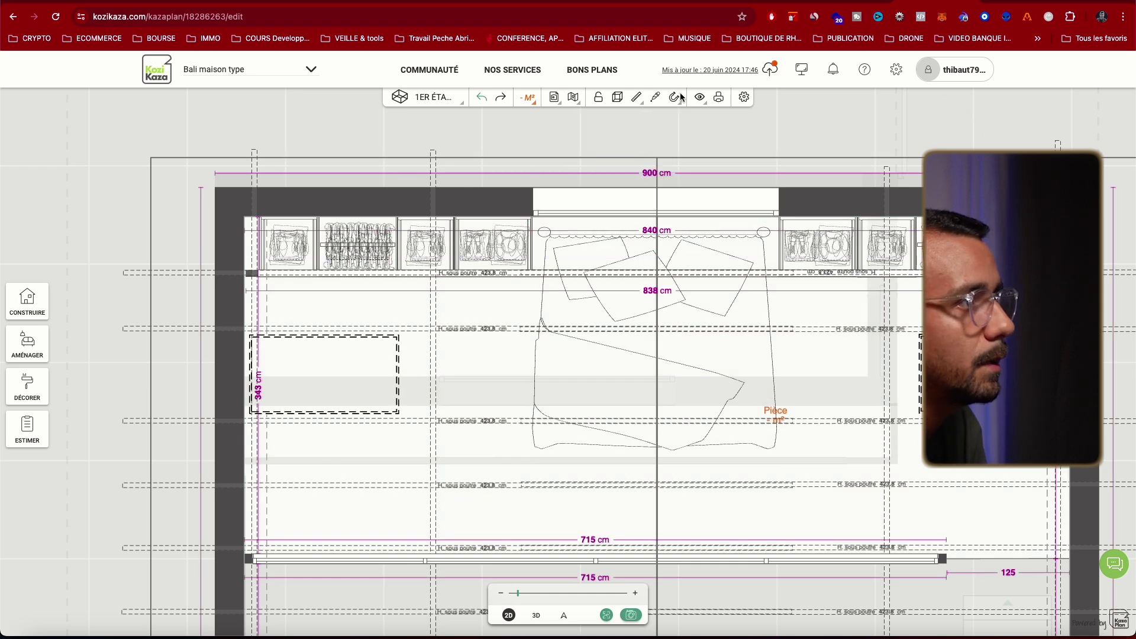
left_click(656, 102)
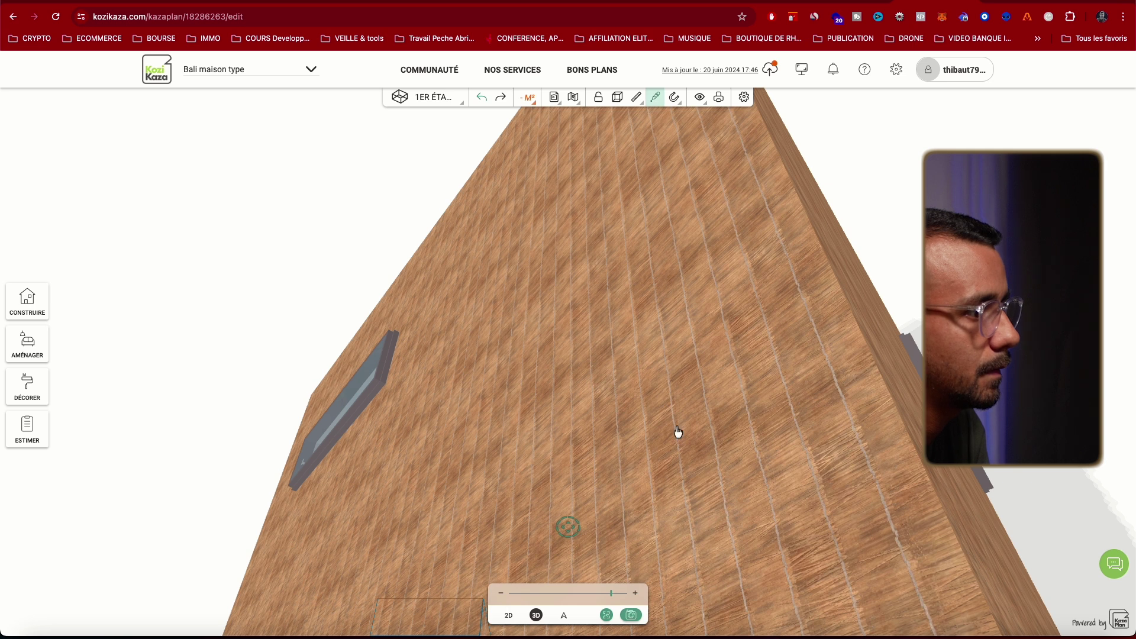
left_click(509, 615)
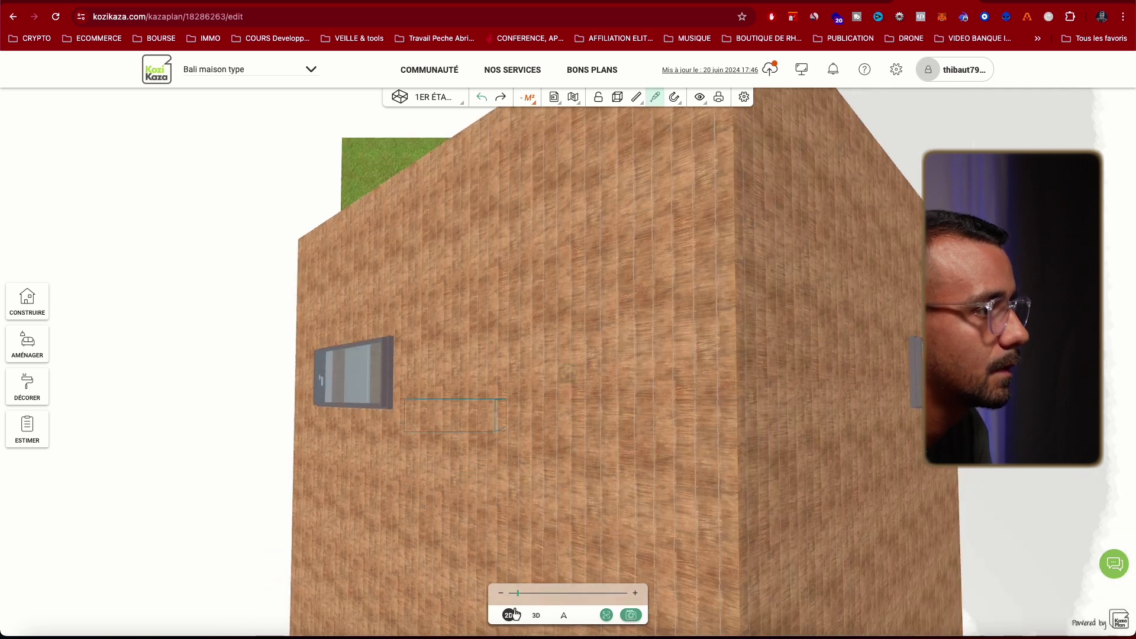
- Measure the bedroom's inner wall width and the wardrobe depth on the first-floor 2D plan
left_click(643, 102)
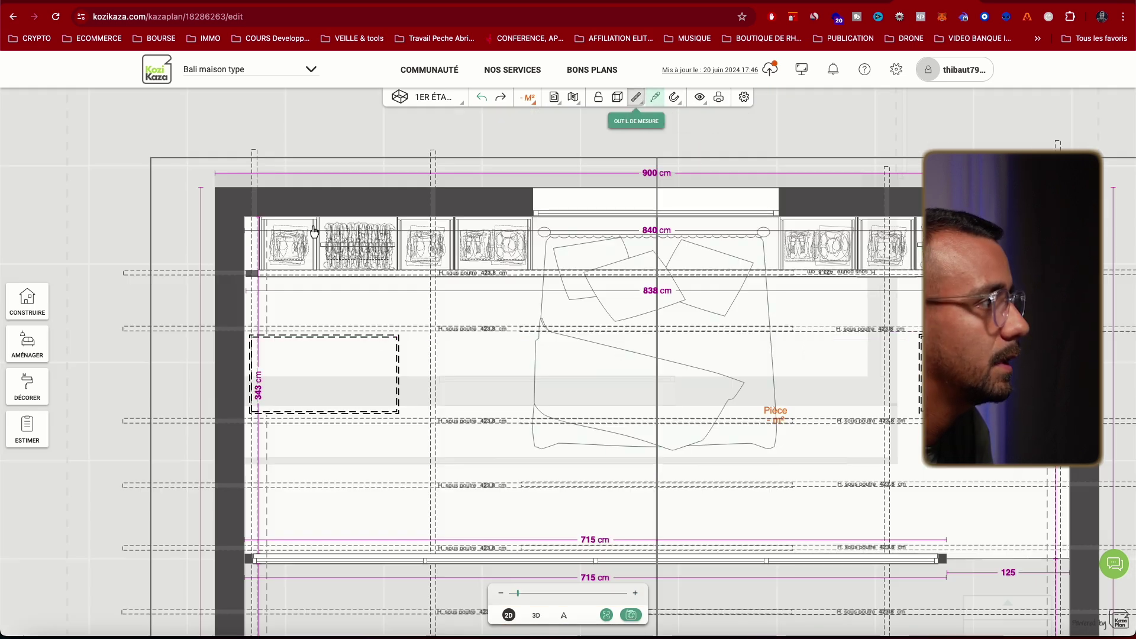
left_click(248, 220)
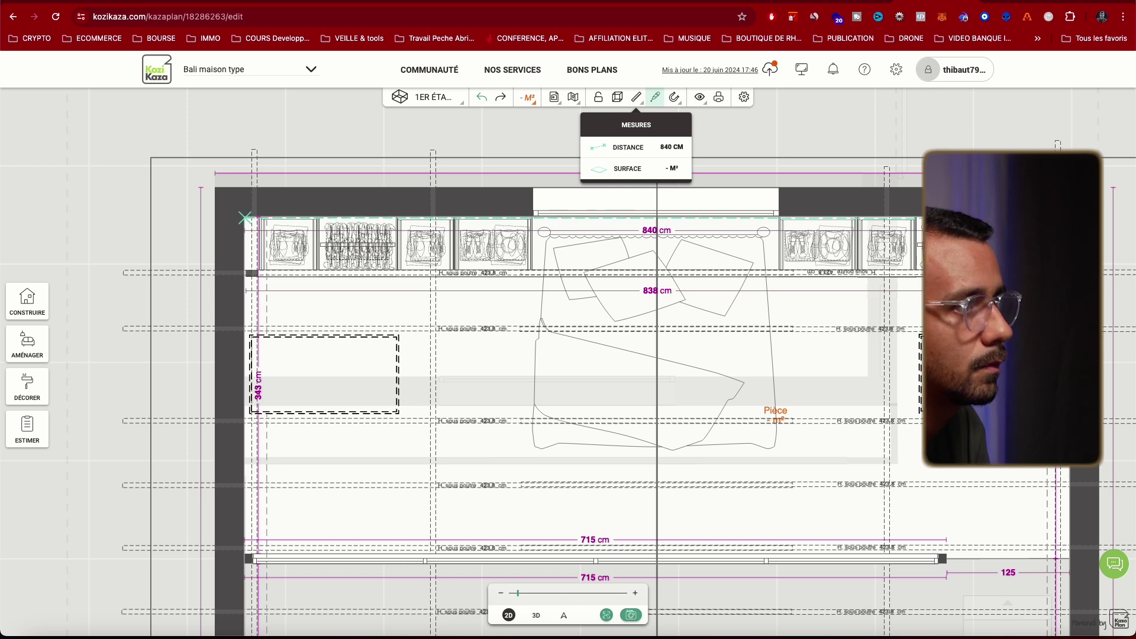
key("Escape")
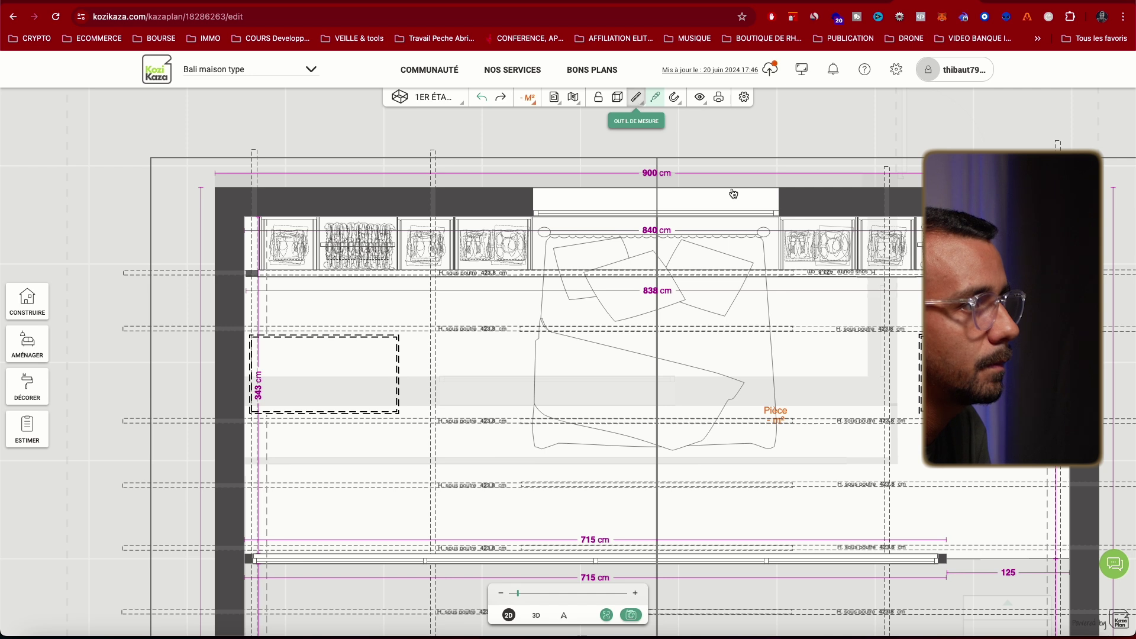
left_click(788, 211)
left_click(782, 214)
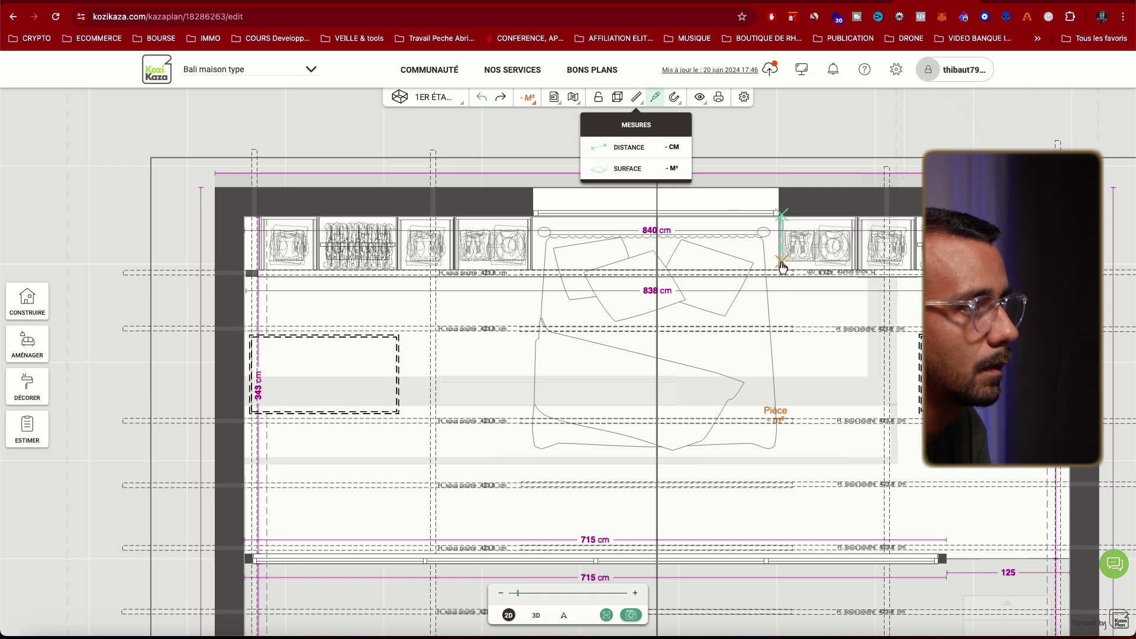
key("Escape")
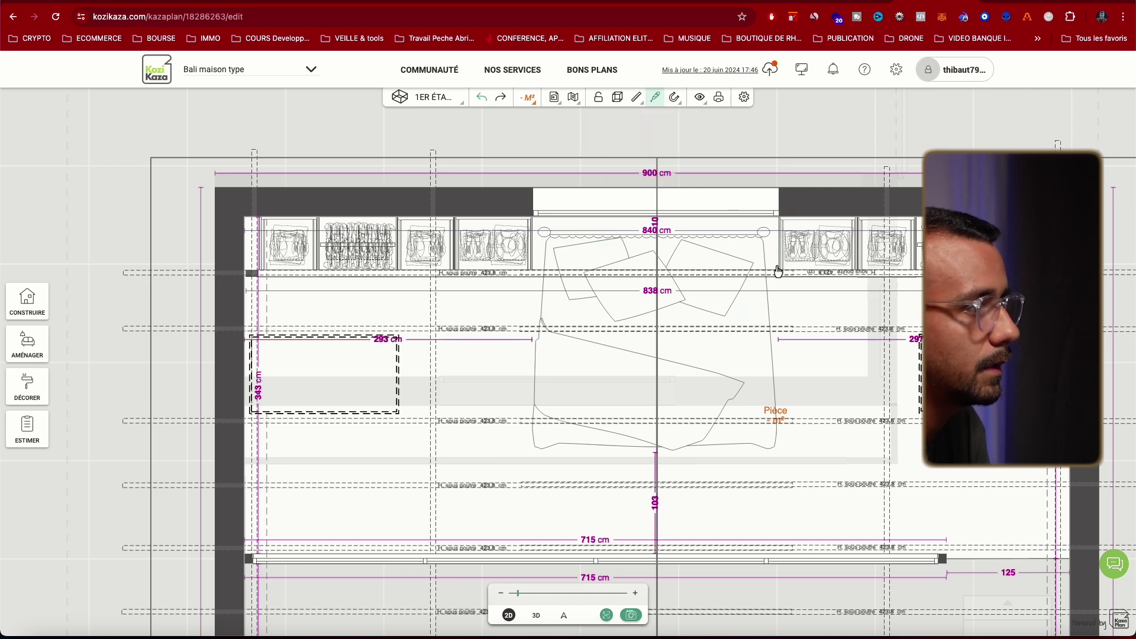
- Place a parametric Plan shape on the bedroom floor in 3D, beside the bed in front of the wardrobes
left_click(537, 616)
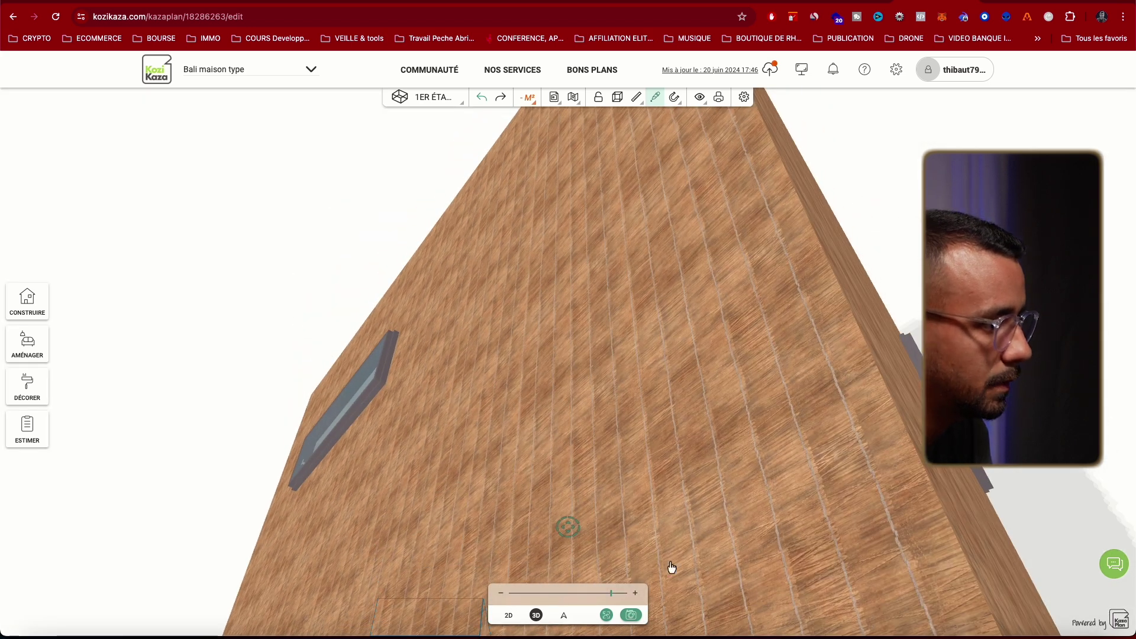
left_click_drag(671, 567, 669, 471)
scroll(615, 573, "down", 1)
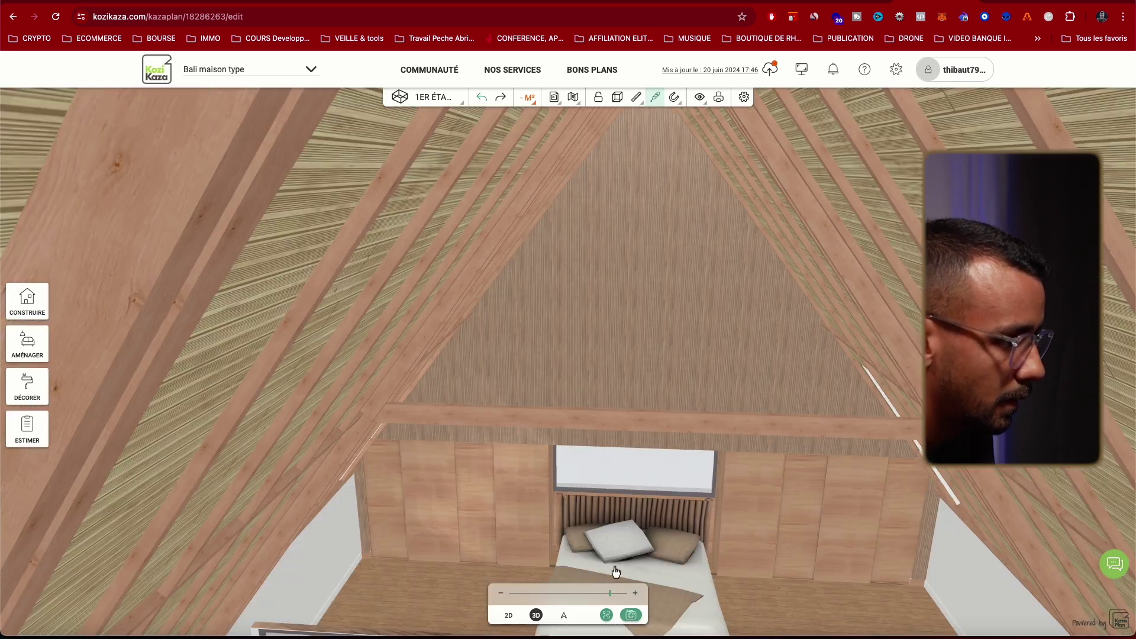
left_click(619, 577)
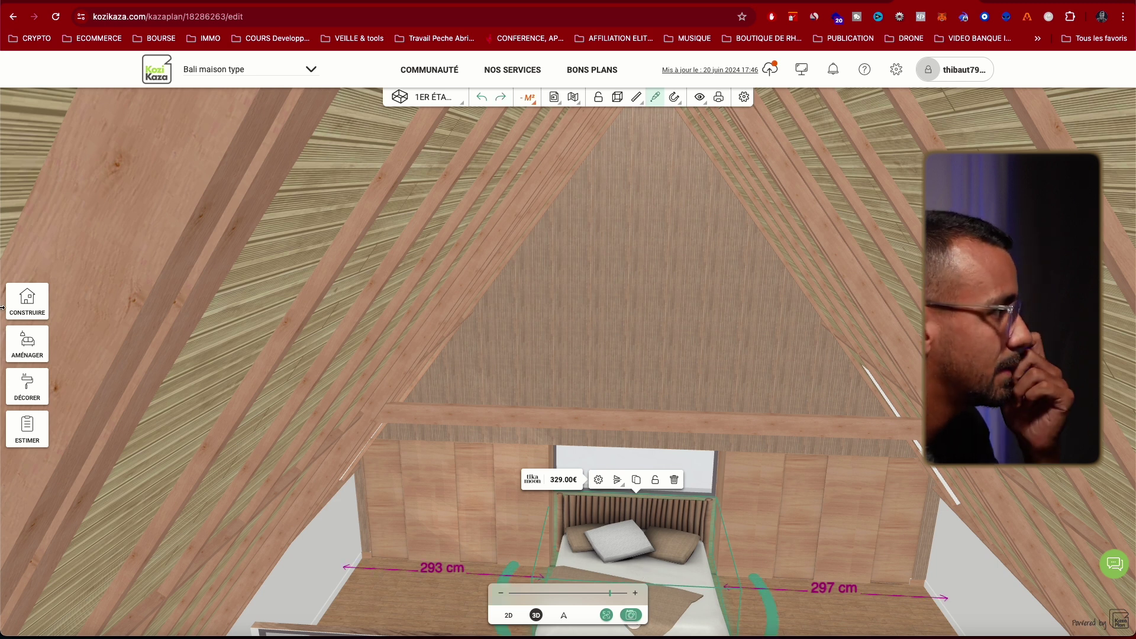
left_click(26, 343)
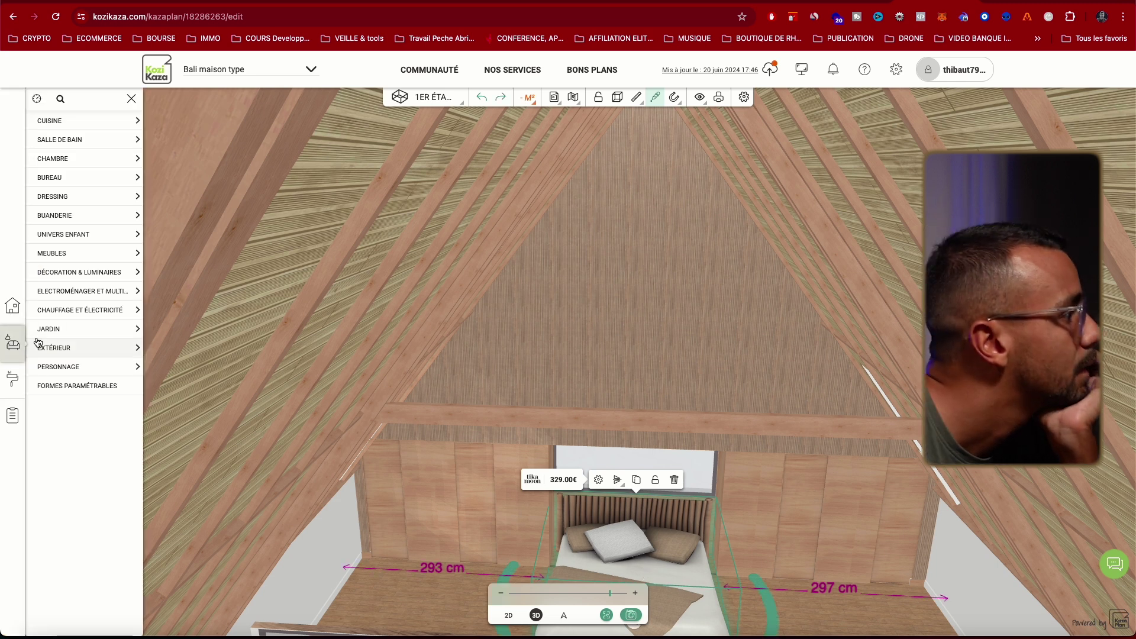
left_click(78, 388)
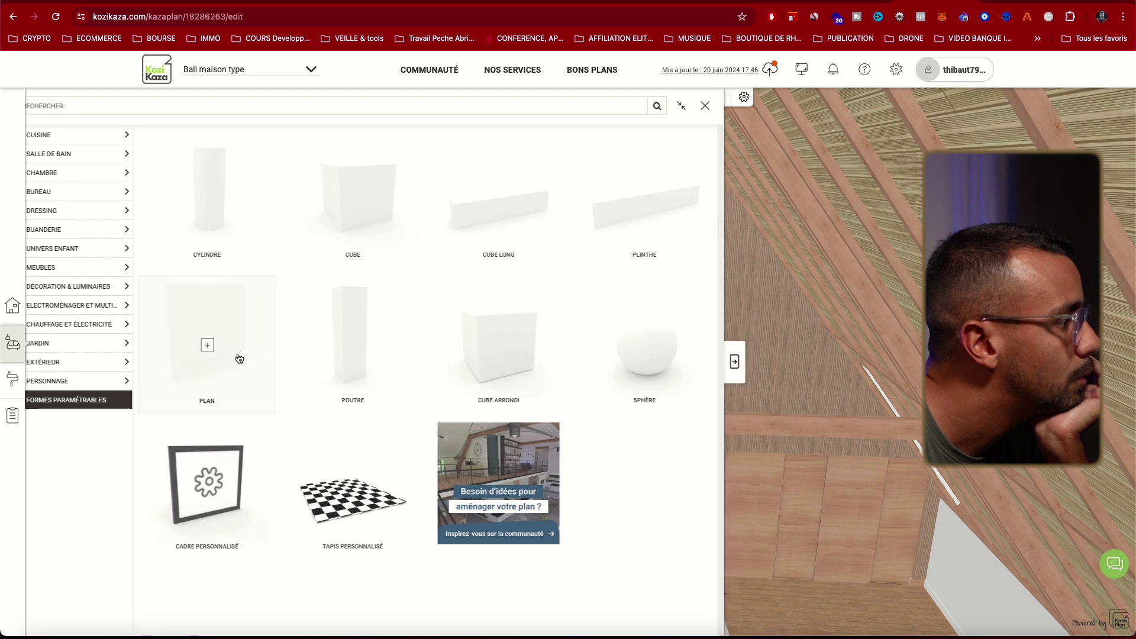
left_click(236, 358)
left_click(427, 553)
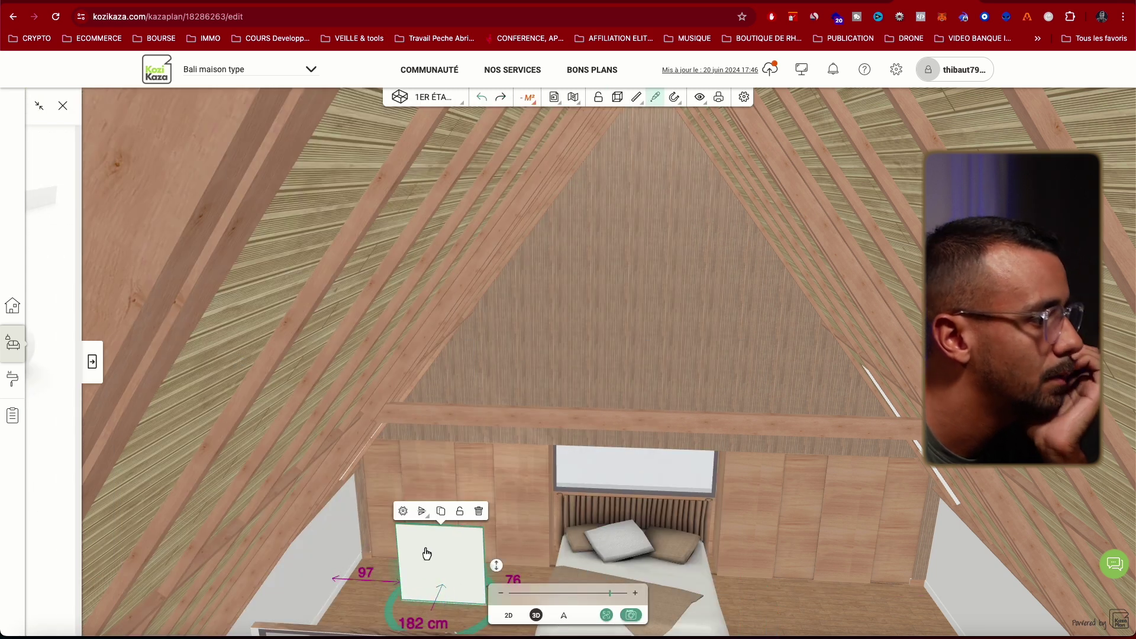
left_click(403, 511)
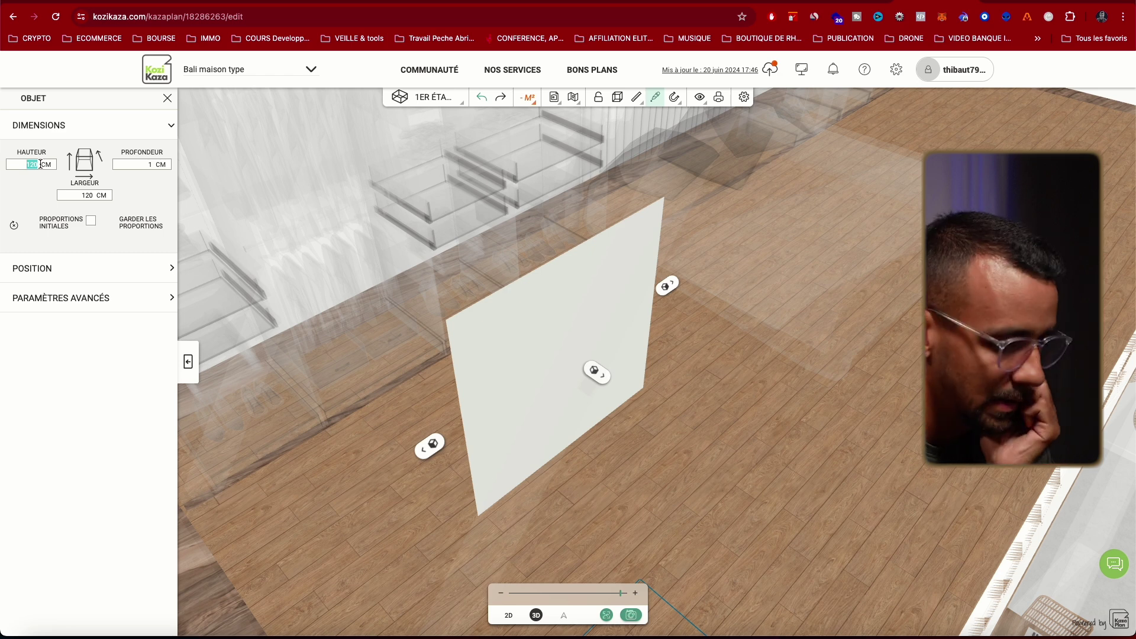
key("Return")
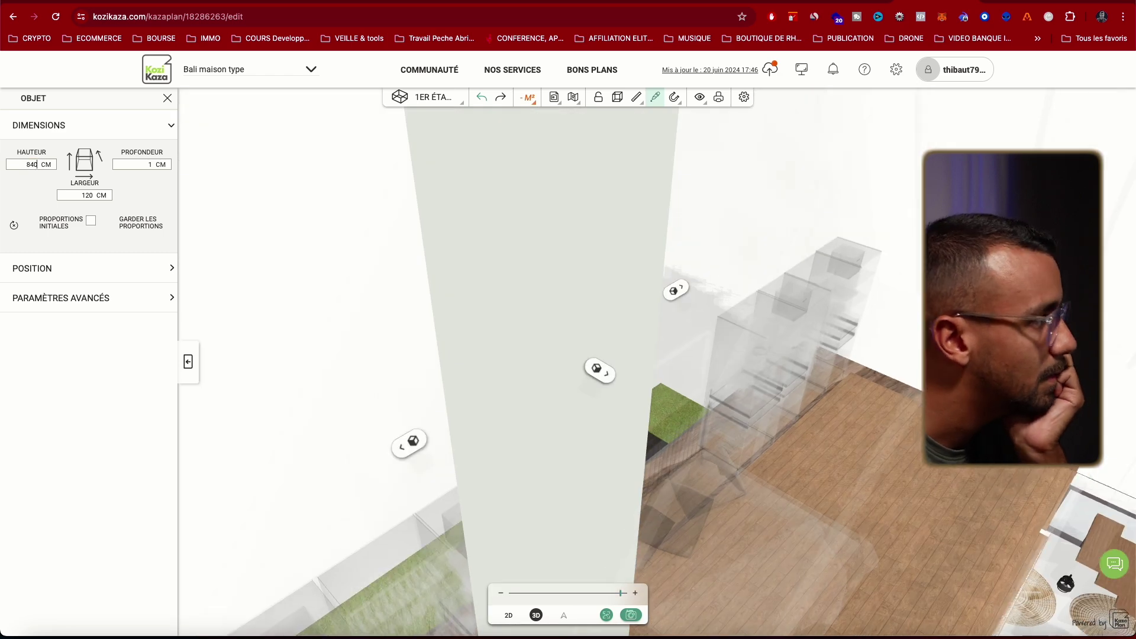
key("super+z")
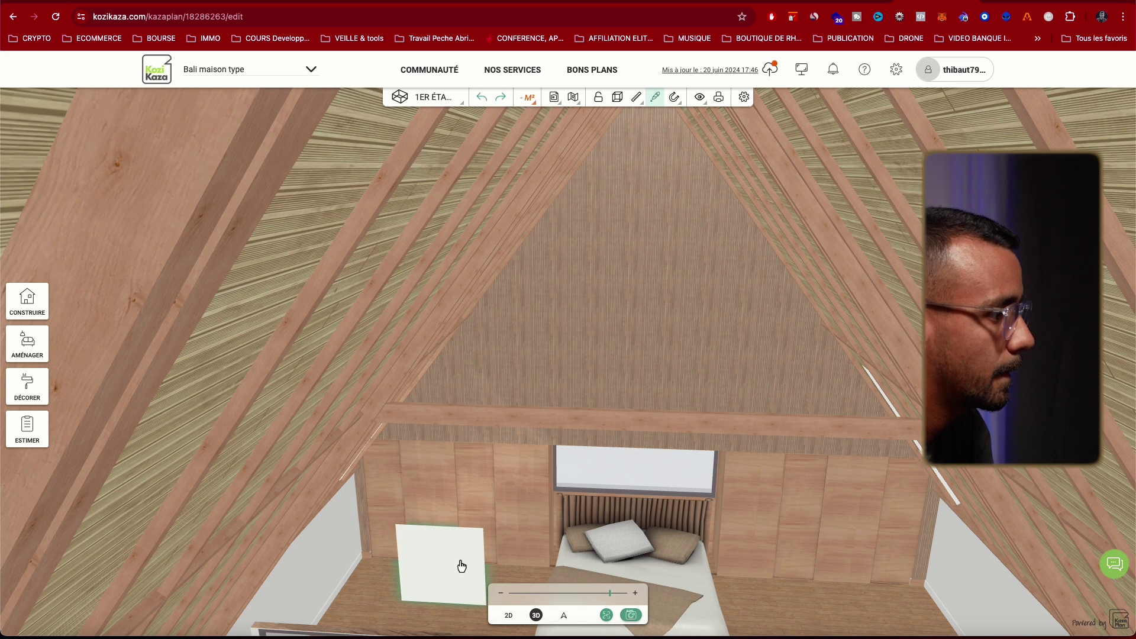
- Set the Plan panel's width to 840 cm and its height to 54 cm
left_click(461, 566)
left_click(403, 512)
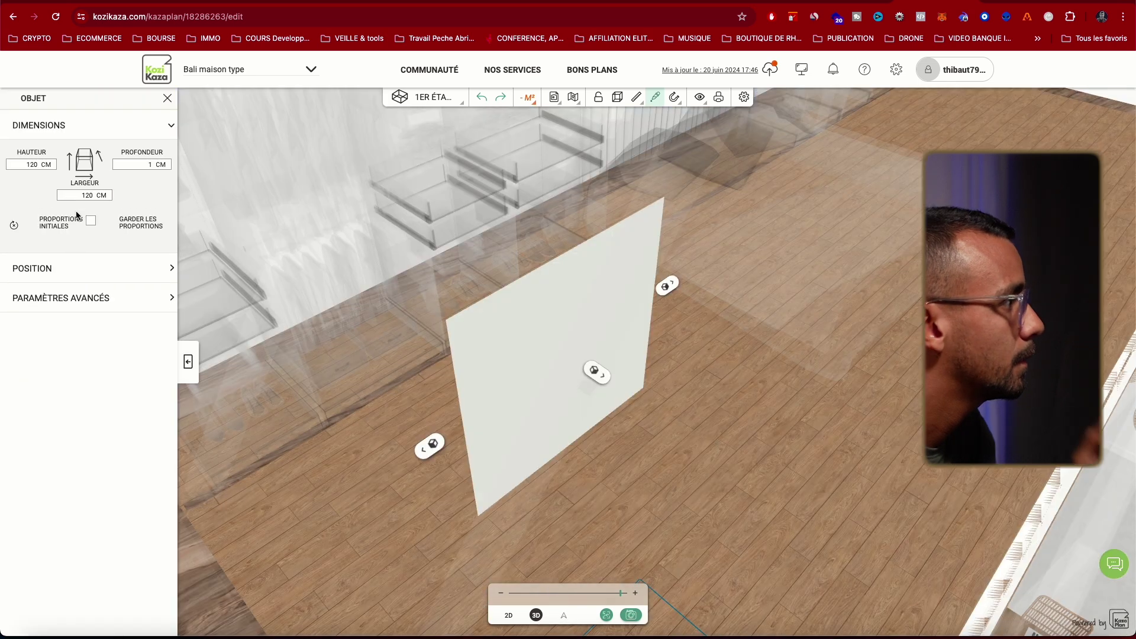
type("840")
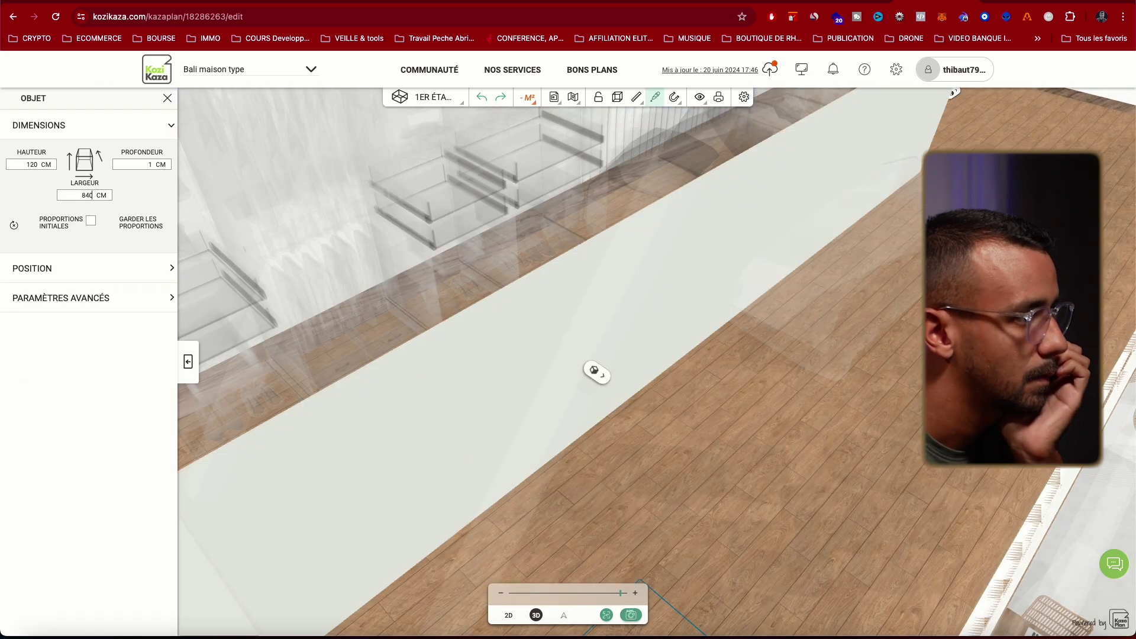
double_click(30, 165)
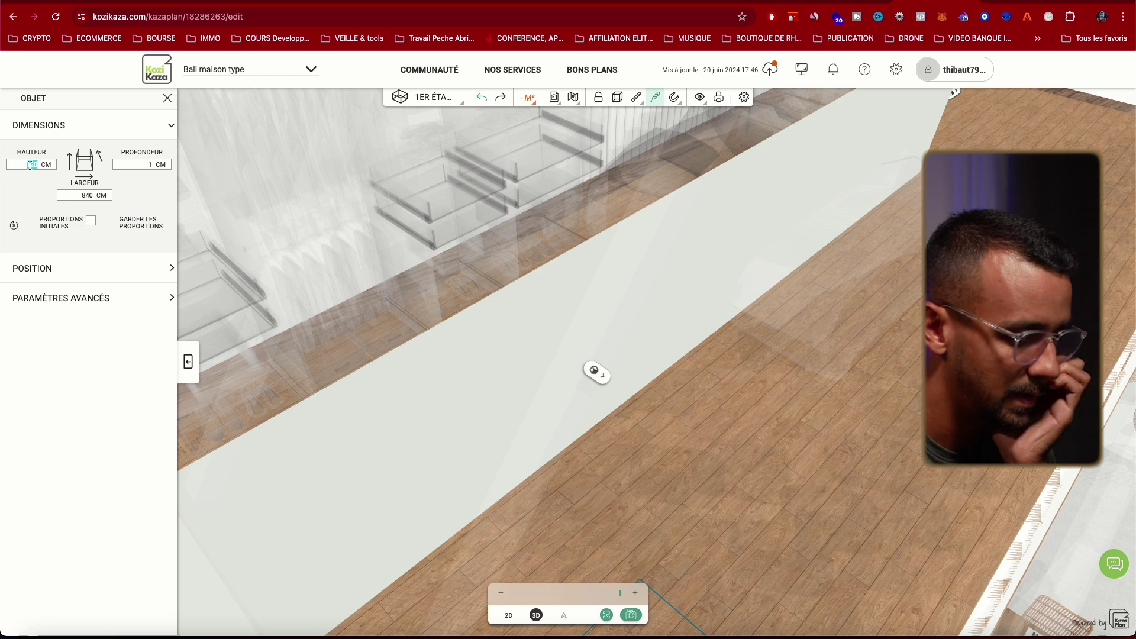
type("54")
left_click_drag(749, 491, 719, 426)
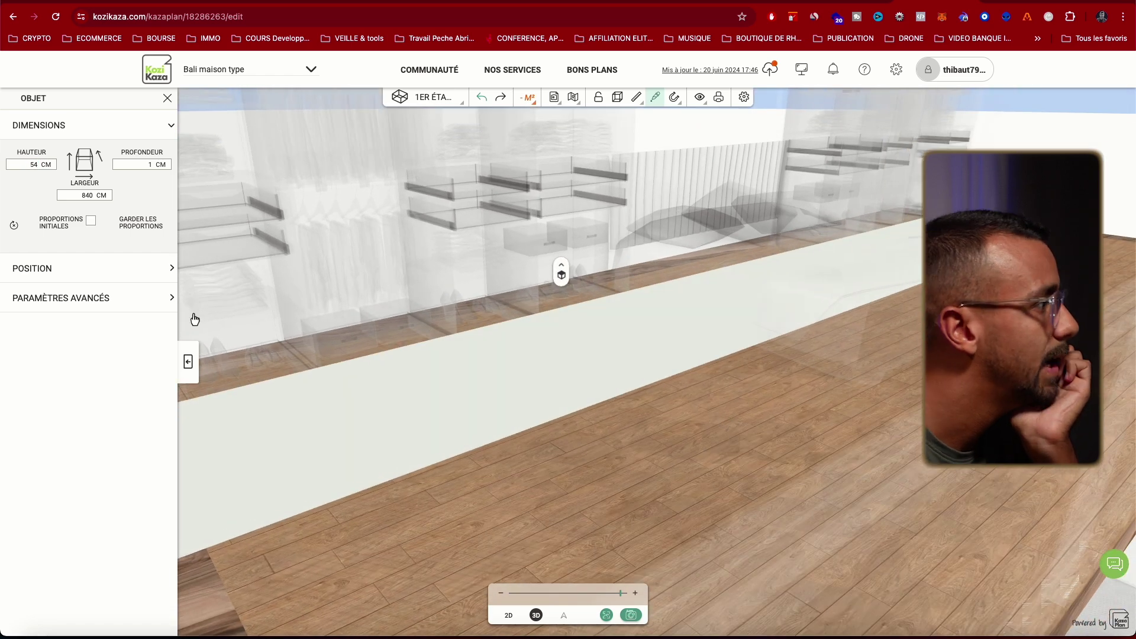
- Lay the panel flat with a front/back inclination of -90° and set its Z position to 198 cm
left_click(146, 302)
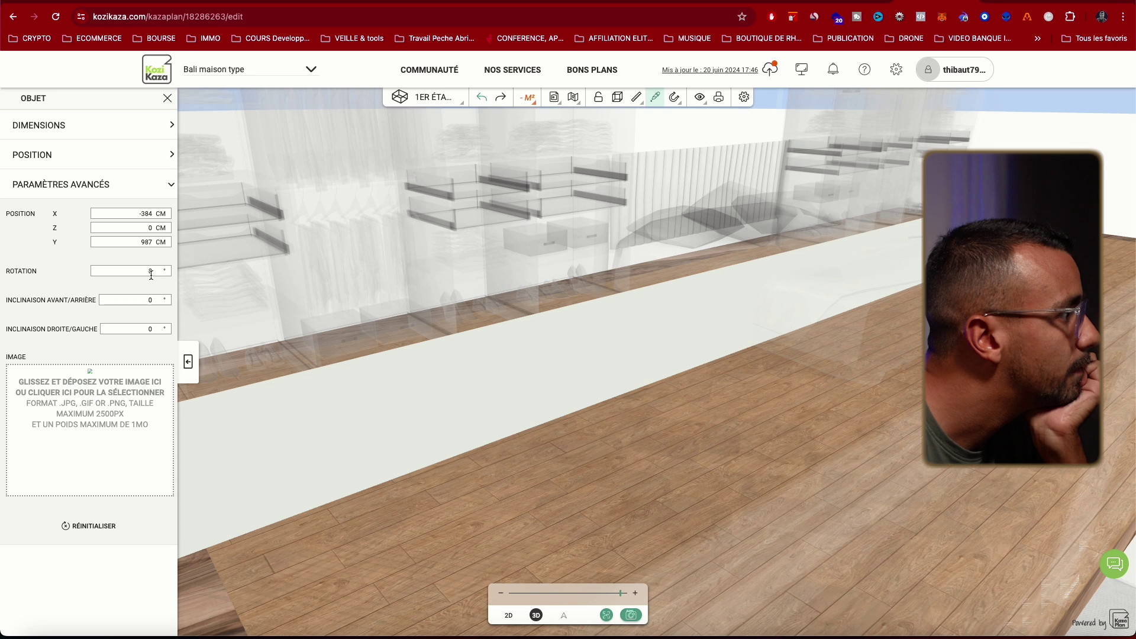
type("-5")
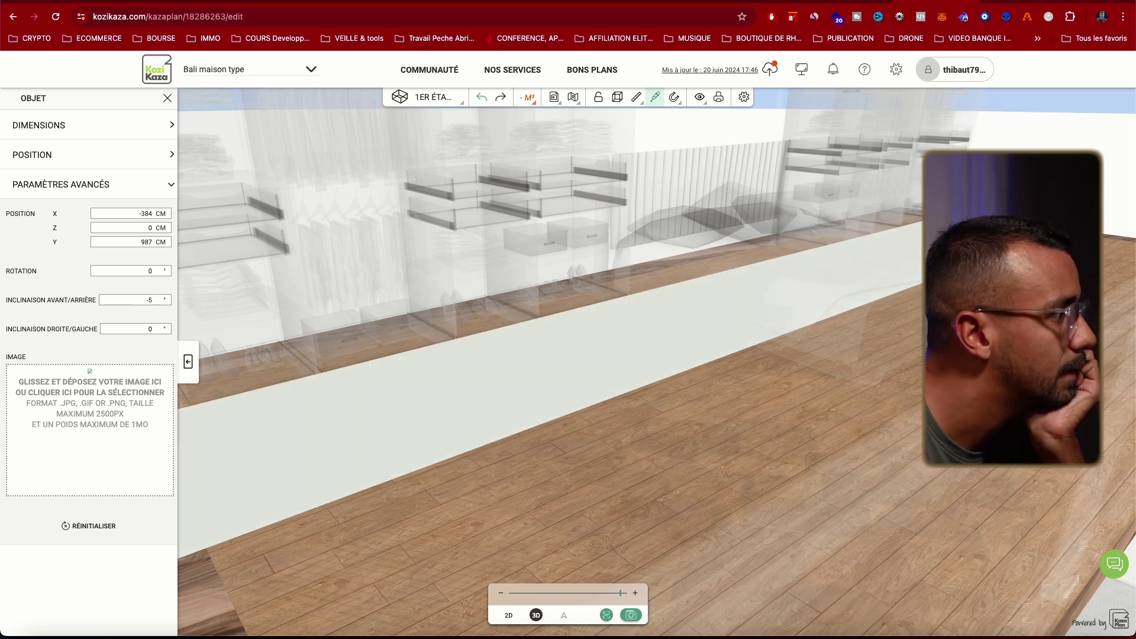
type("0")
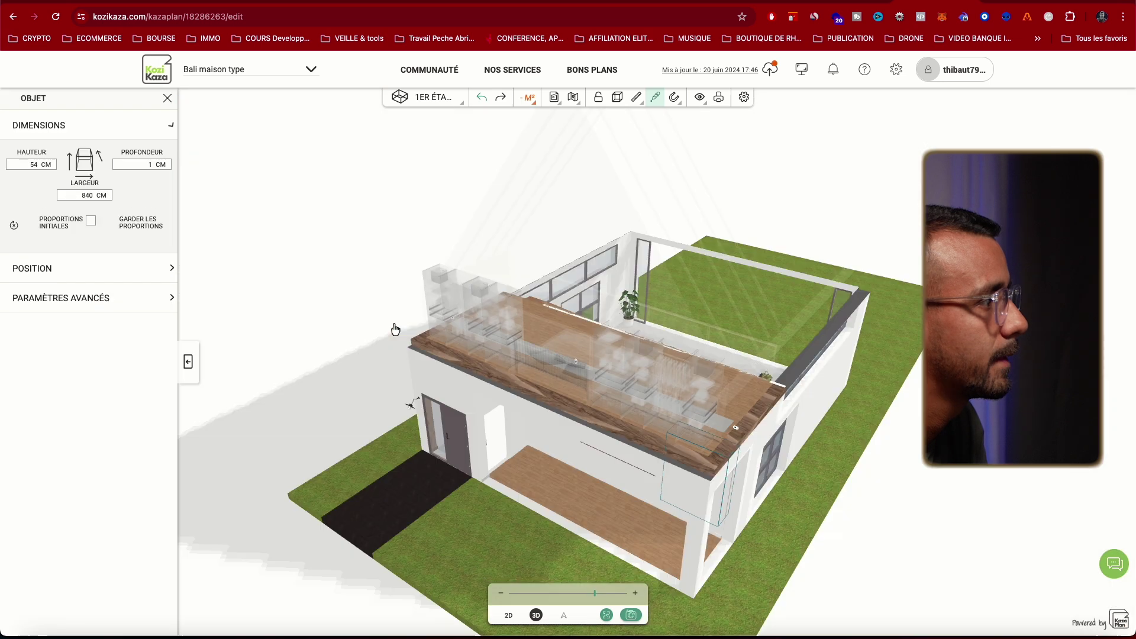
left_click(135, 304)
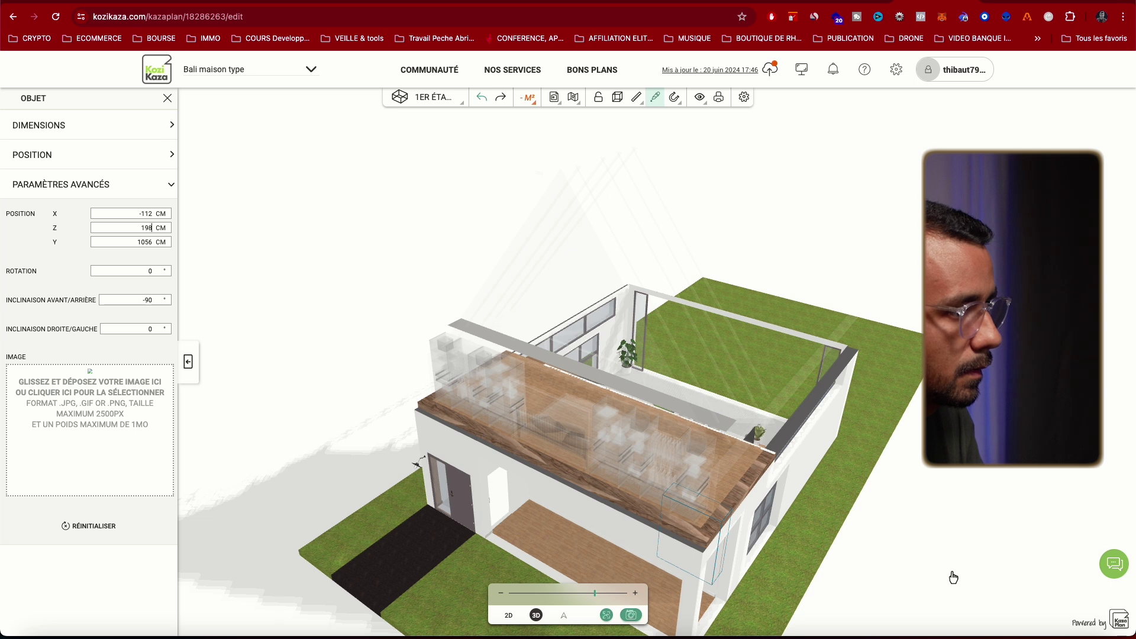
- Increase the panel's X position in small increments to align it over the wardrobes
left_click_drag(951, 573, 1006, 575)
left_click(153, 216)
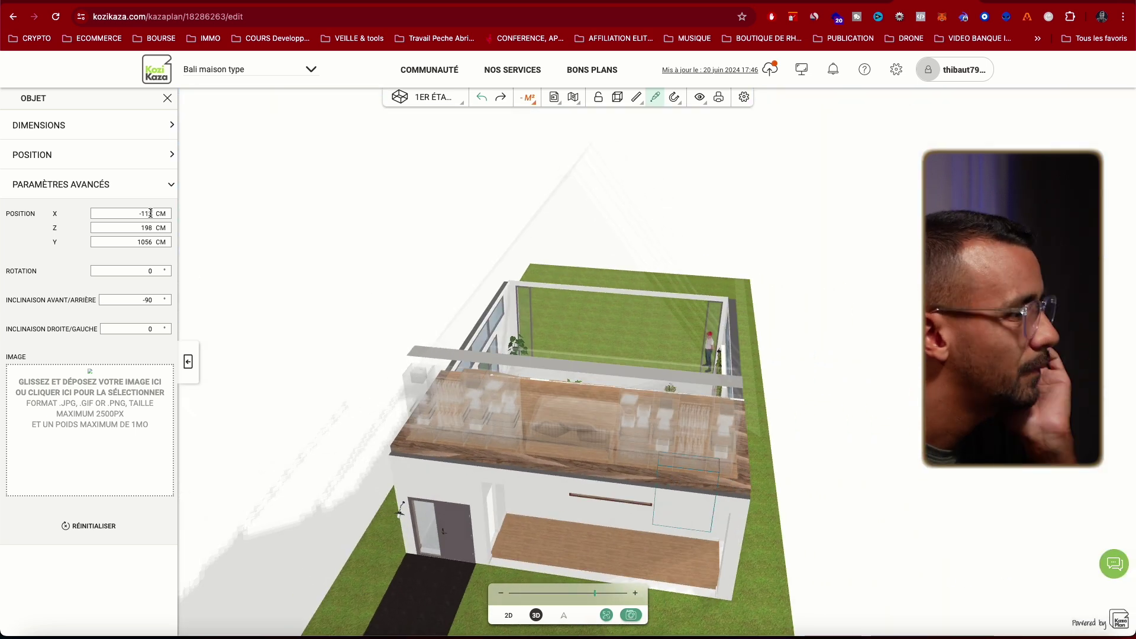
key("Up")
key("Up")
key("Up")
key("Up")
key("Up")
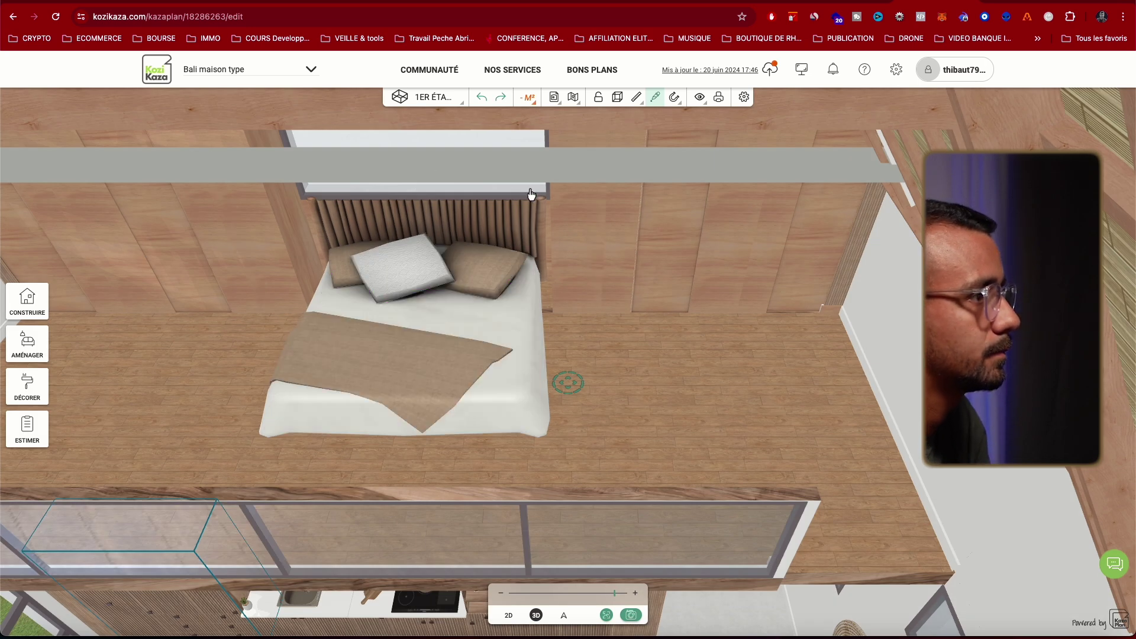
- Reduce the panel's back distance from the wall and set its width to 830 cm
left_click(638, 182)
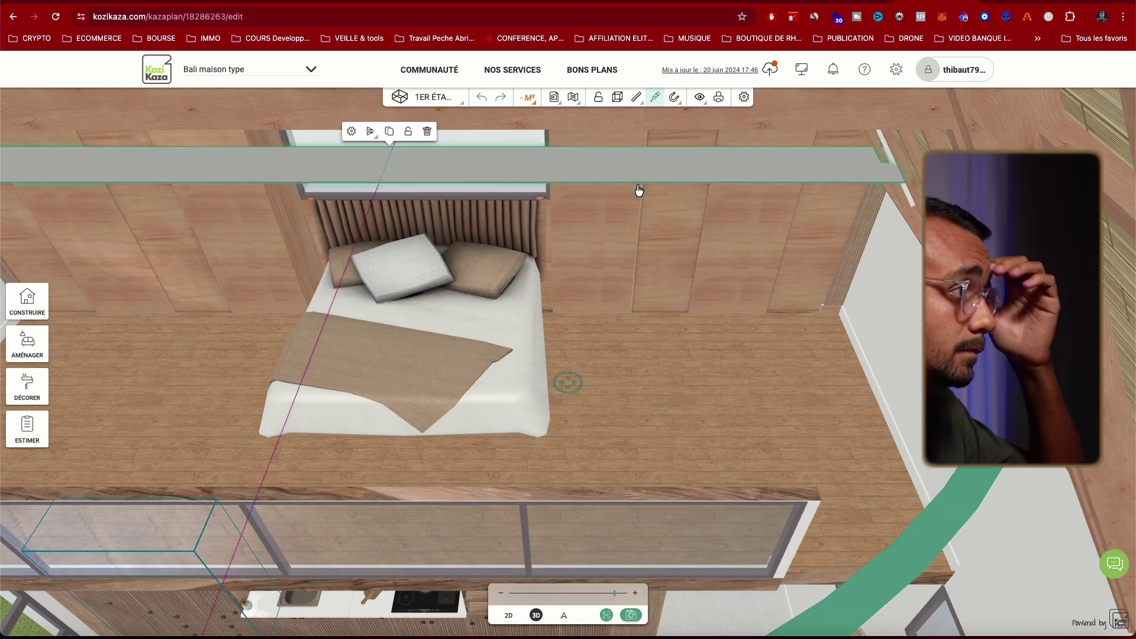
left_click(349, 132)
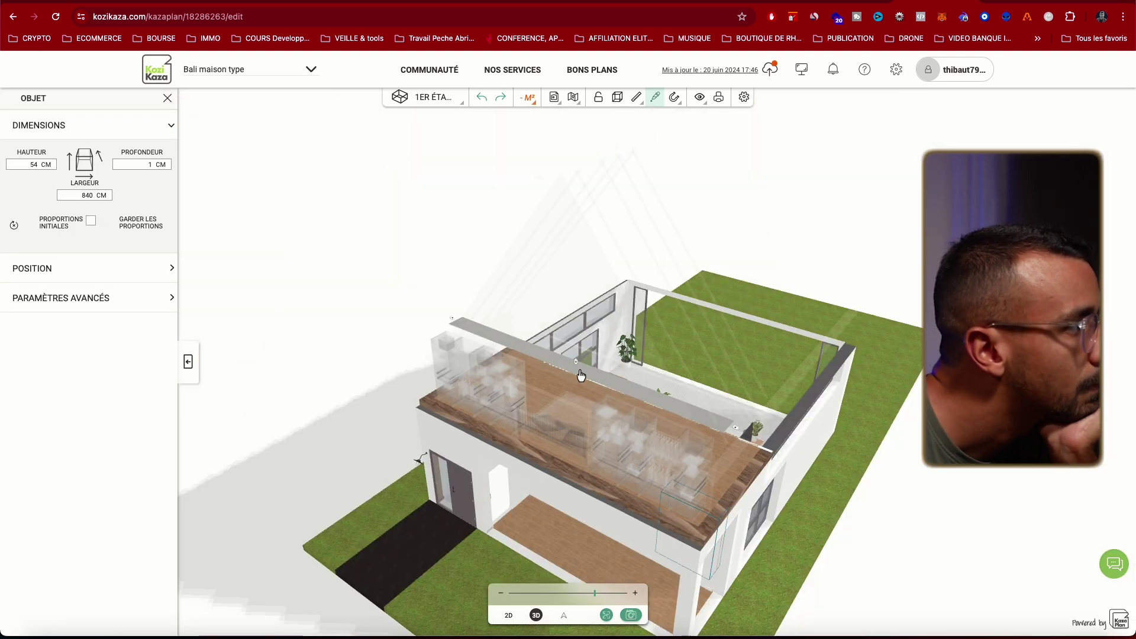
left_click(118, 270)
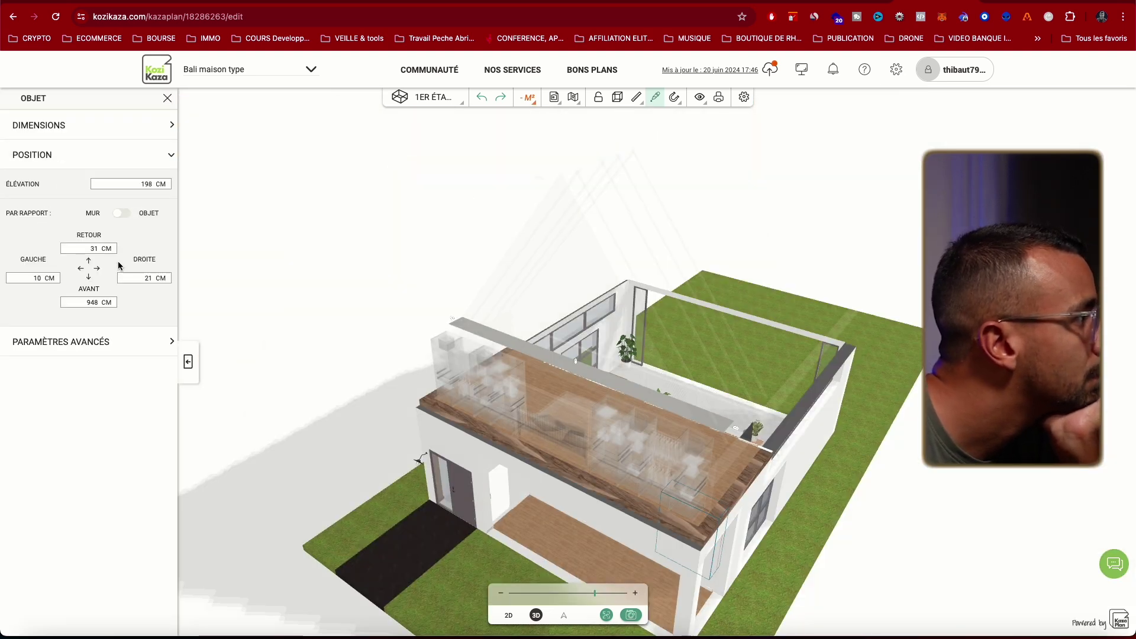
left_click(99, 247)
key("BackSpace")
key("BackSpace")
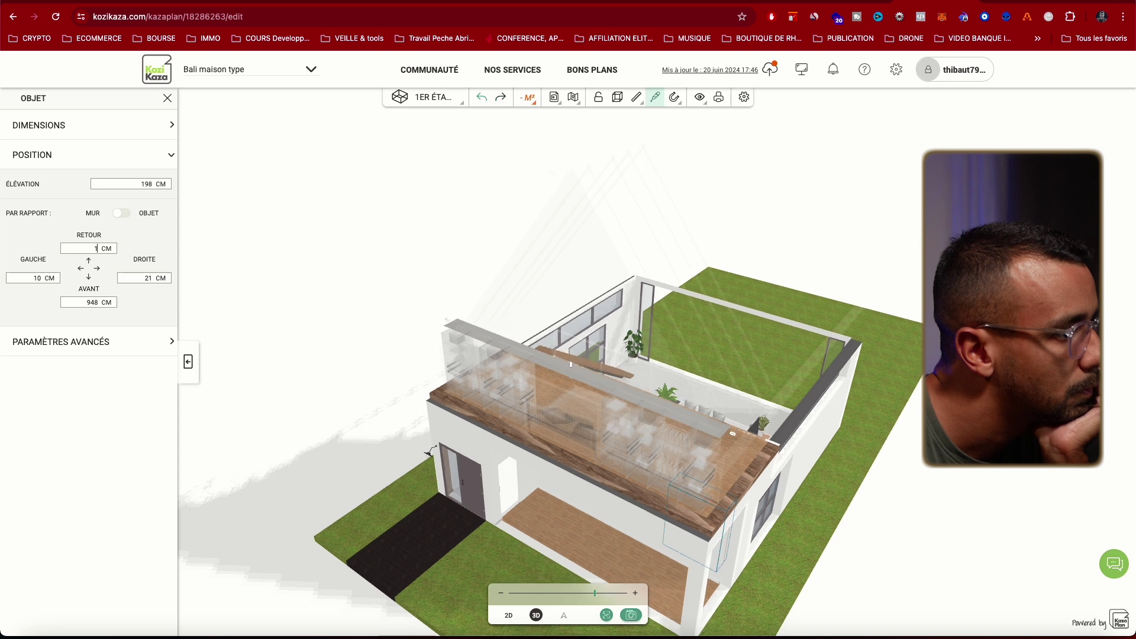
type("0")
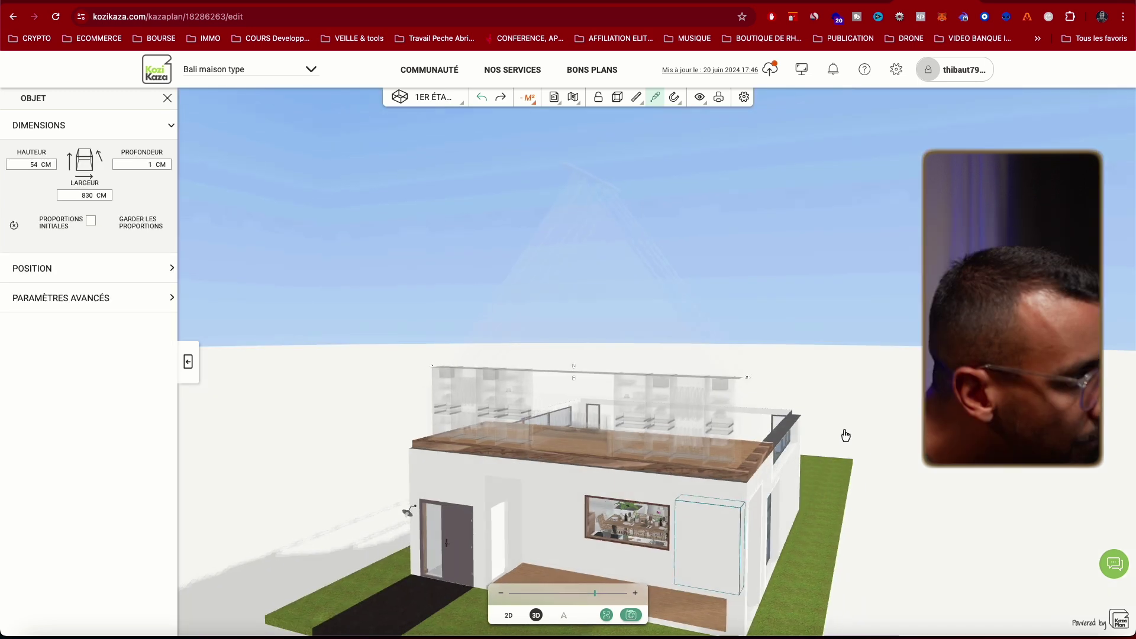
- Examine the house exterior and the bedroom around the bed and wardrobes from several angles
left_click_drag(845, 436, 497, 444)
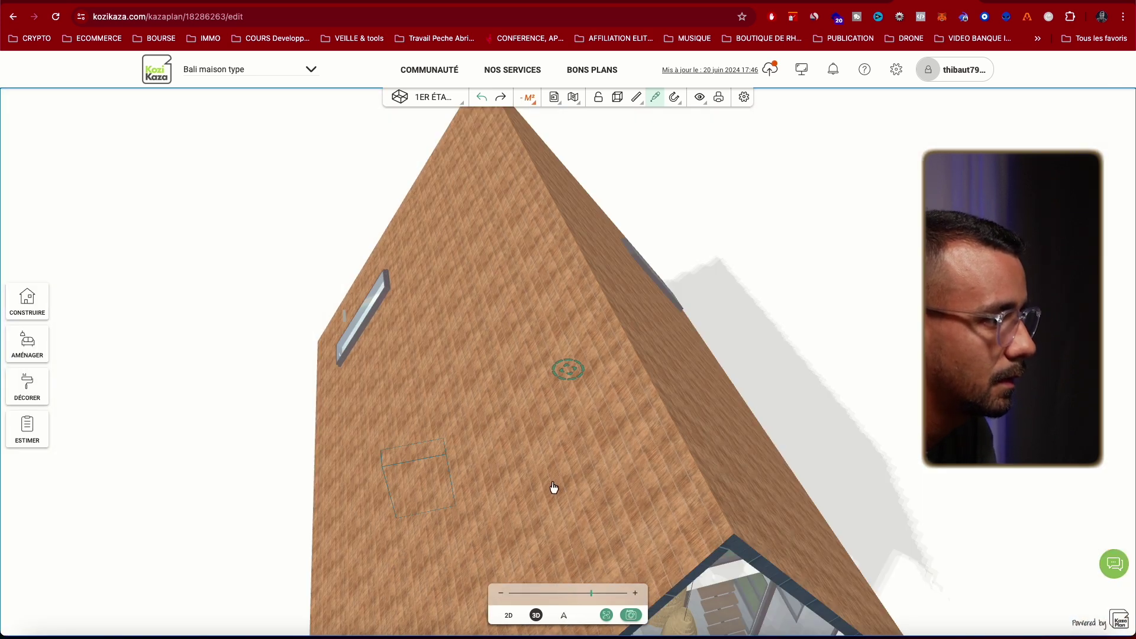
scroll(554, 487, "up", 3)
scroll(553, 490, "down", 2)
scroll(669, 520, "down", 5)
scroll(664, 521, "up", 5)
scroll(661, 524, "up", 3)
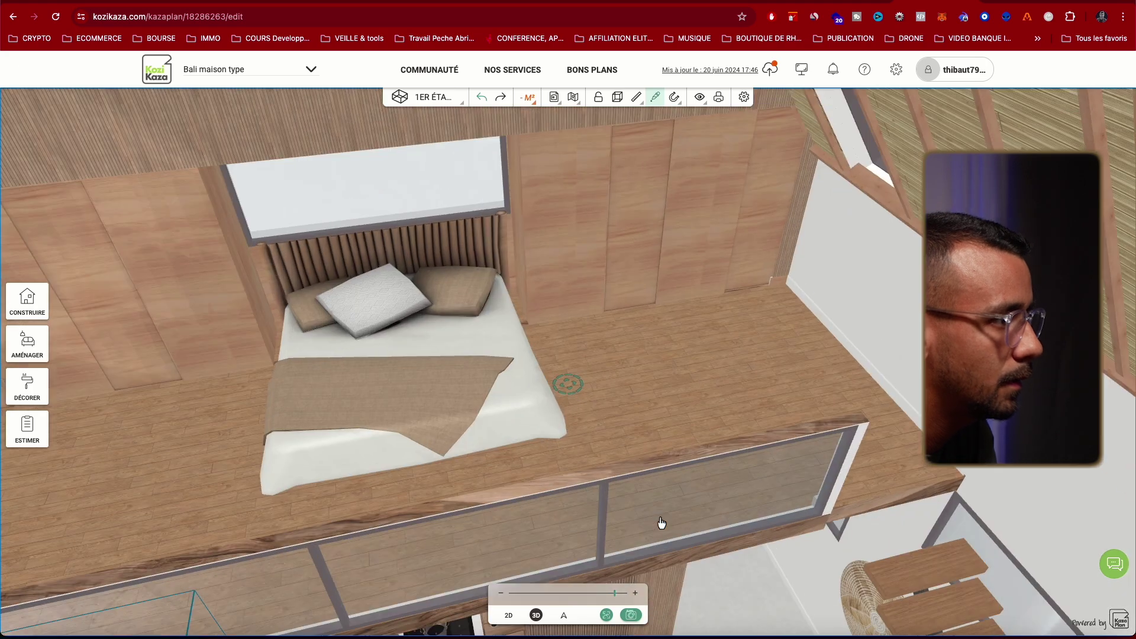
left_click_drag(622, 438, 549, 327)
scroll(429, 302, "down", 3)
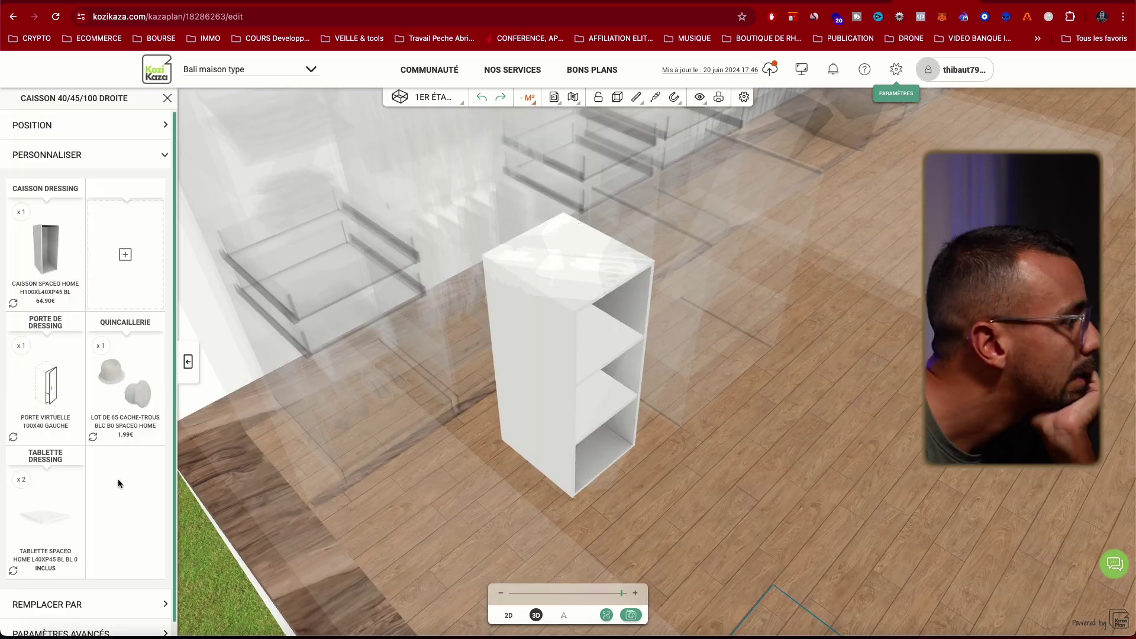
- Browse the door options for the 40/45/100 dressing cabinet and fit it with the black dressing door
left_click(118, 478)
scroll(151, 364, "down", 5)
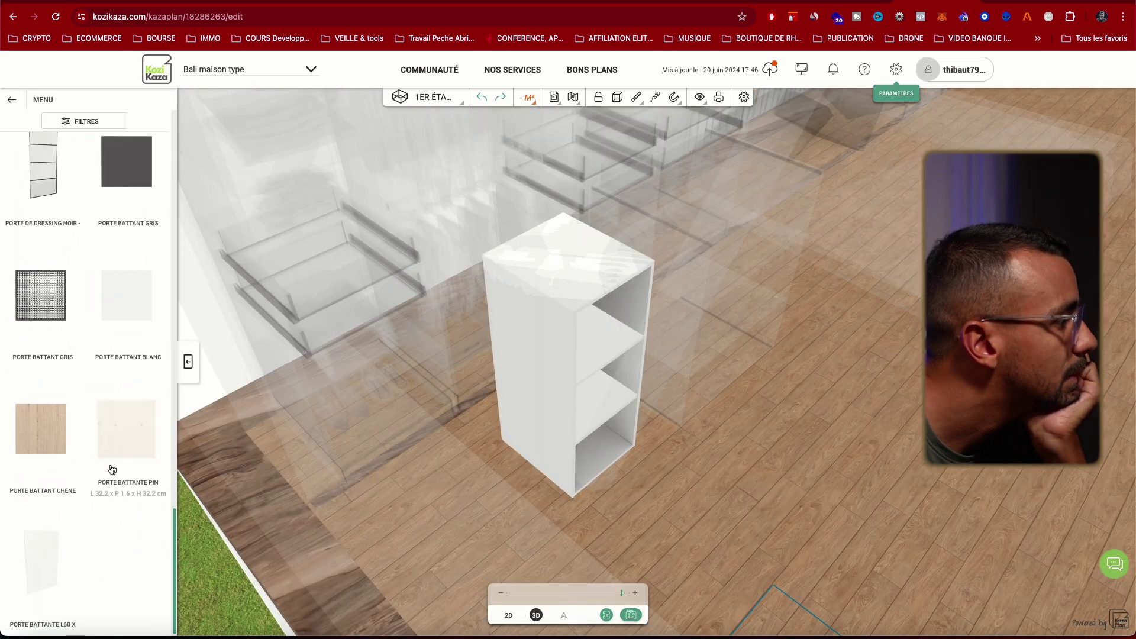
left_click_drag(41, 428, 311, 459)
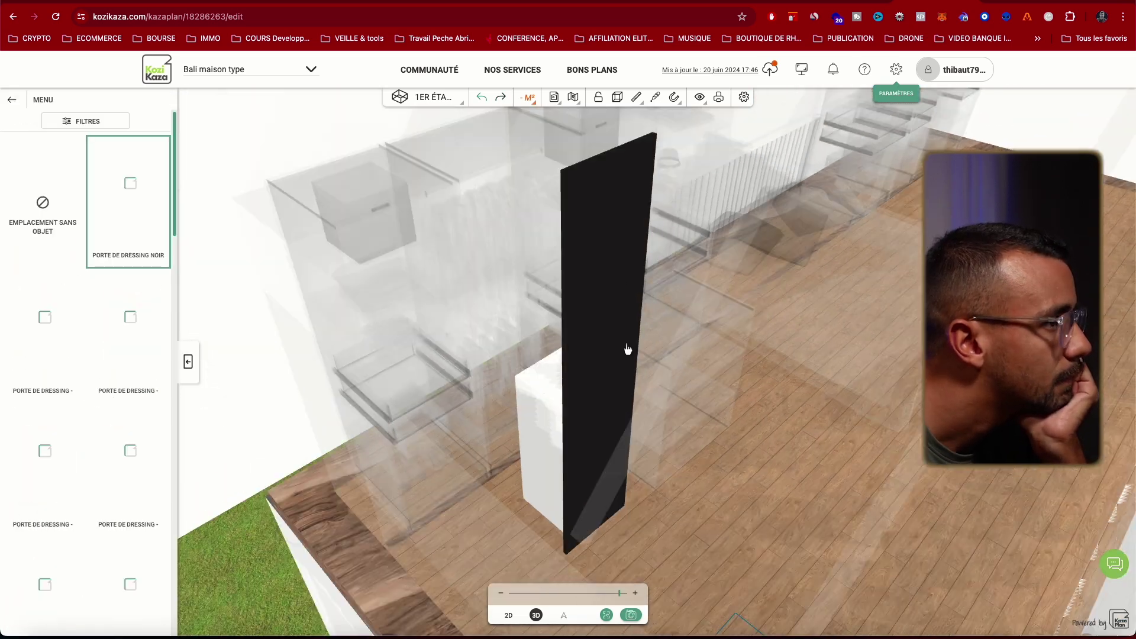
scroll(156, 350, "down", 2)
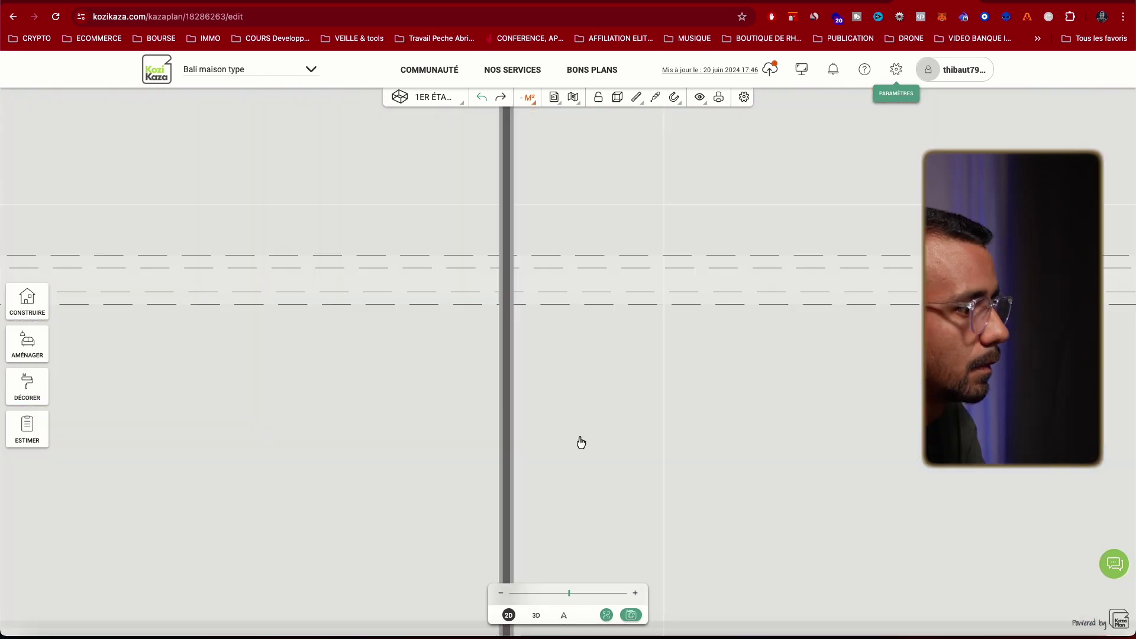
- Clear the hanging-clothes wardrobe out of the row beside the bed and fit the low dressing cabinets into the gap
left_click_drag(570, 593, 518, 593)
left_click_drag(360, 129, 412, 280)
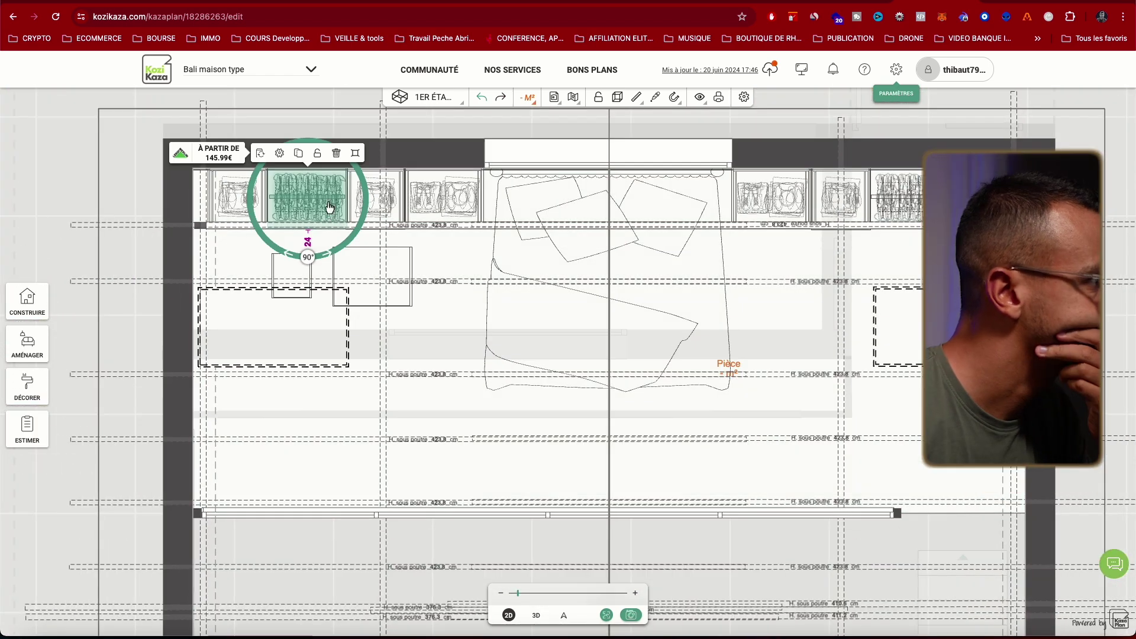
left_click_drag(304, 190, 309, 251)
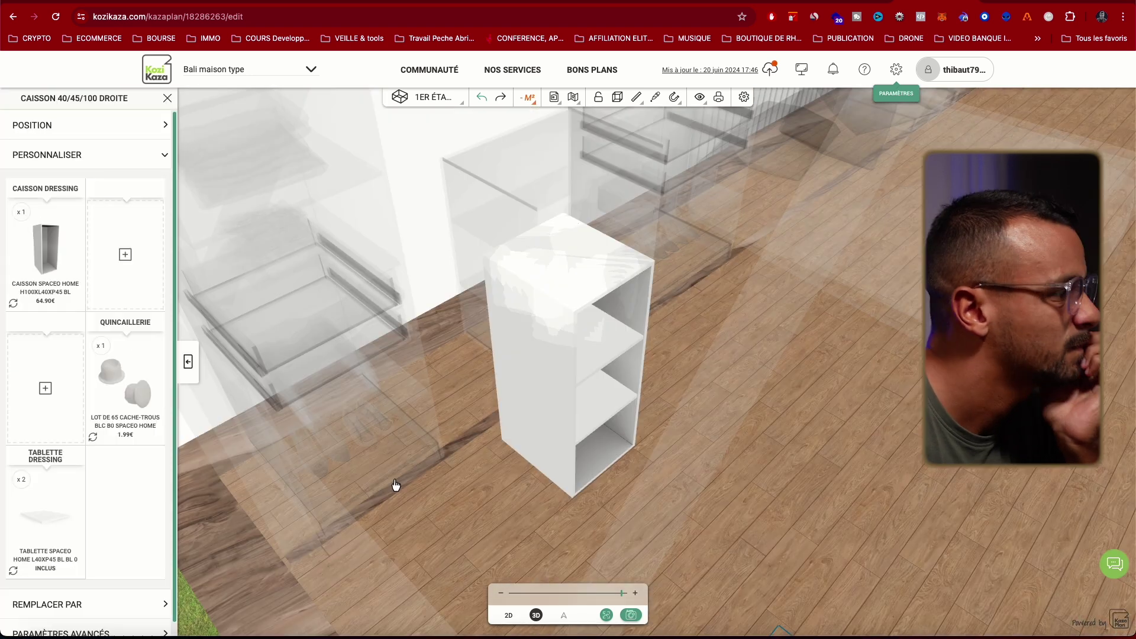
- Look through the add-on and replacement options for the 40/45/100 dressing cabinet
left_click(46, 255)
scroll(59, 414, "down", 6)
left_click(13, 98)
left_click(102, 190)
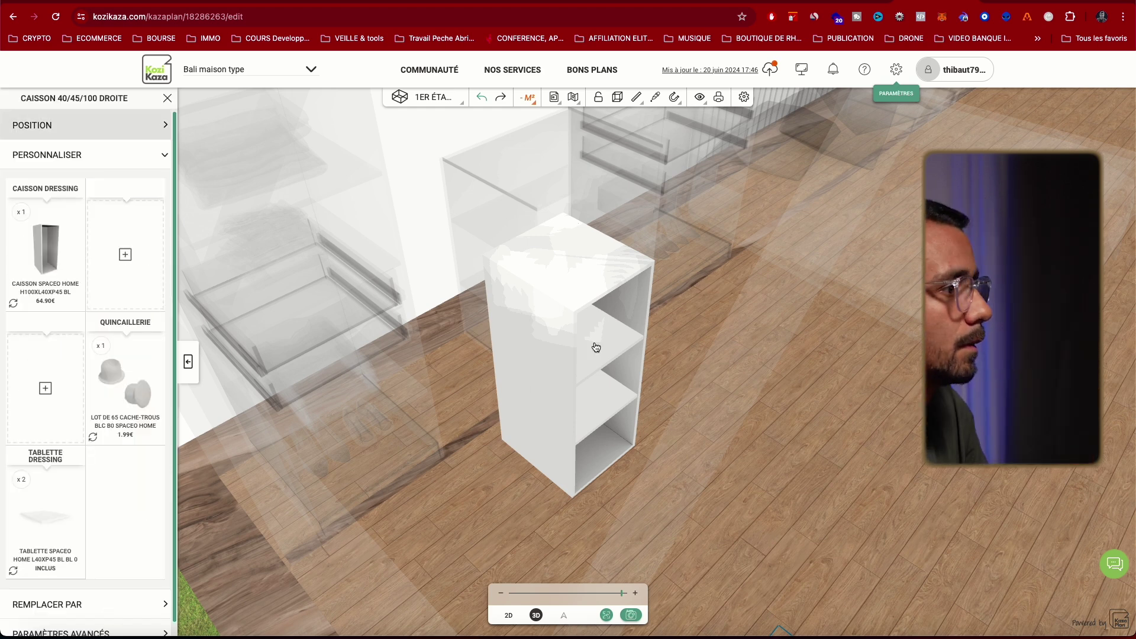
left_click(404, 540)
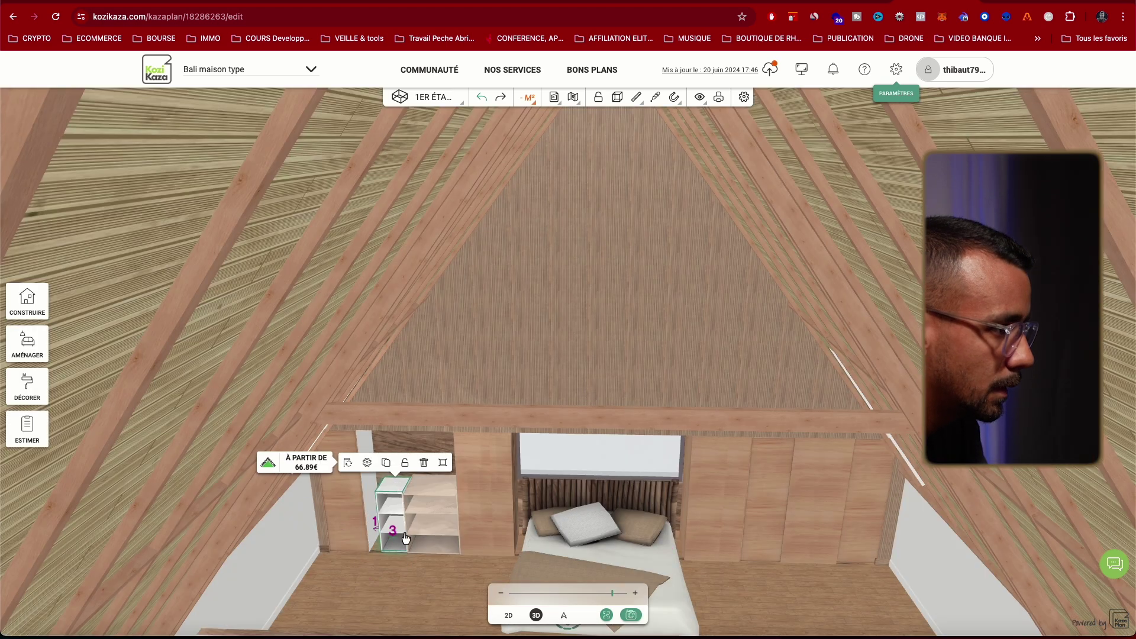
- Delete the narrow 40/45/100 cabinet and set a second 80/60/100 cabinet beside the existing one in the wardrobe gap
left_click(393, 533)
scroll(396, 544, "up", 2)
left_click(421, 554)
left_click(425, 491)
left_click(451, 527)
left_click_drag(435, 553, 374, 526)
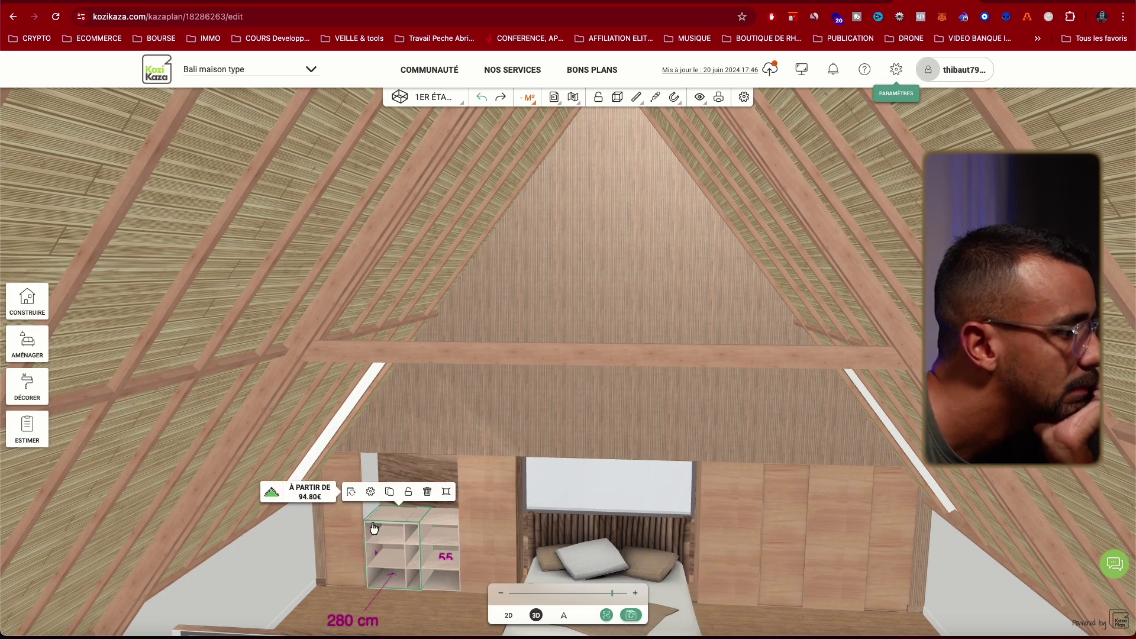
left_click(509, 615)
left_click(536, 615)
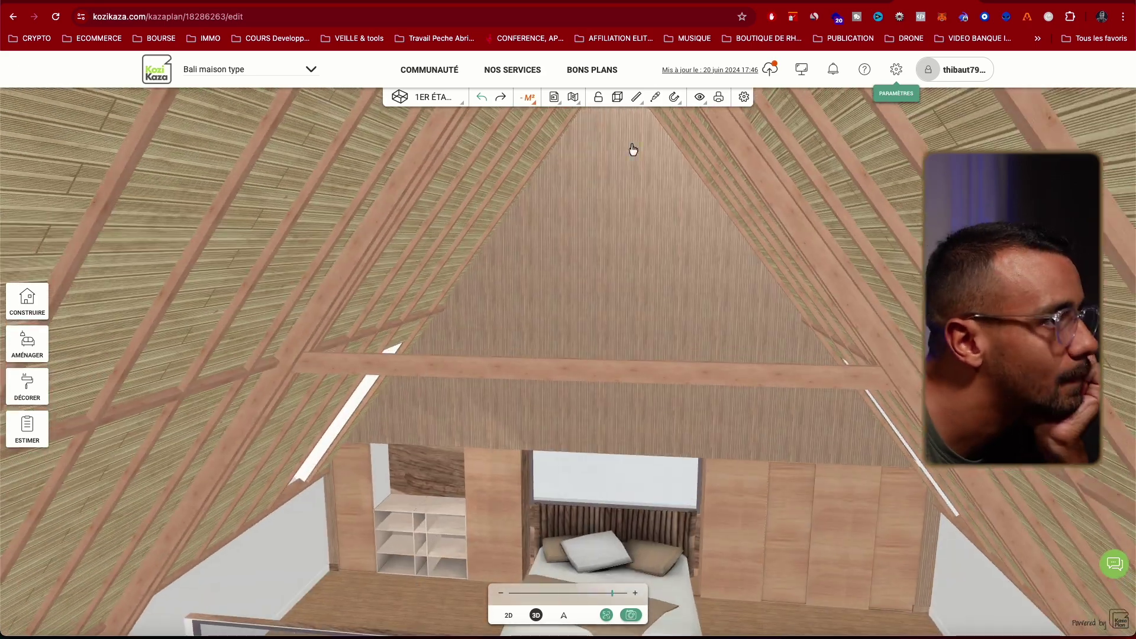
- Apply the Sheesham Naturel finish to the frames and shelves of the two low cabinets in the wardrobe gap
left_click(438, 510)
left_click(432, 513)
left_click(419, 530)
mouse_move(418, 533)
left_mouse_down()
mouse_move(581, 591)
mouse_move(667, 479)
left_mouse_up()
scroll(667, 479, "up", 2)
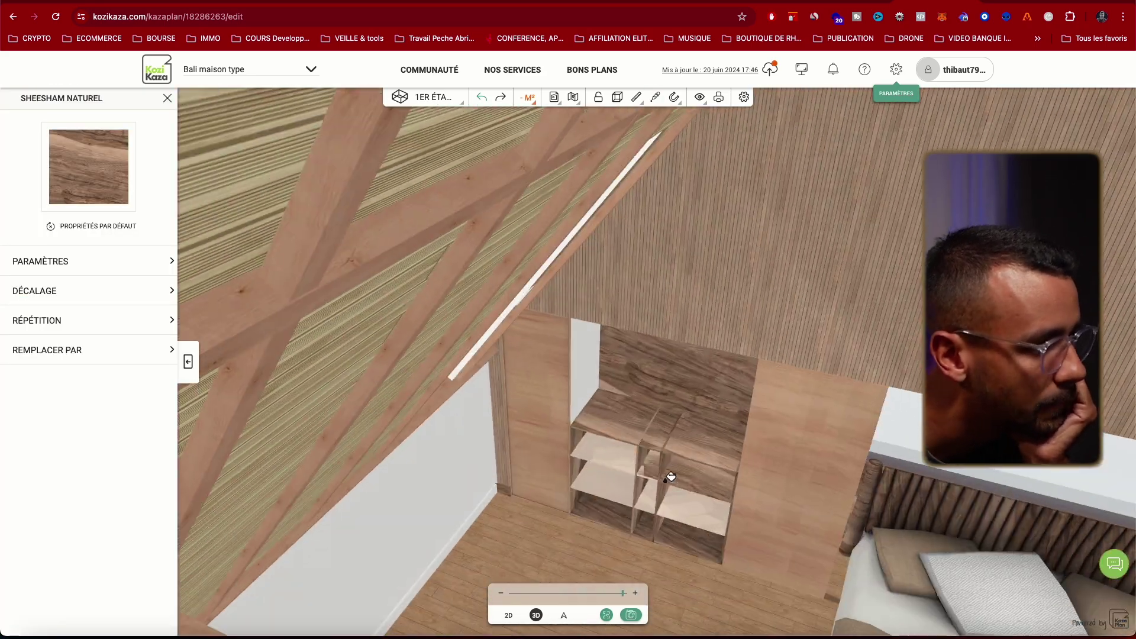
left_click(667, 479)
left_click(693, 506)
left_click_drag(694, 581, 479, 532)
left_click(167, 98)
scroll(692, 556, "down", 3)
scroll(479, 532, "up", 5)
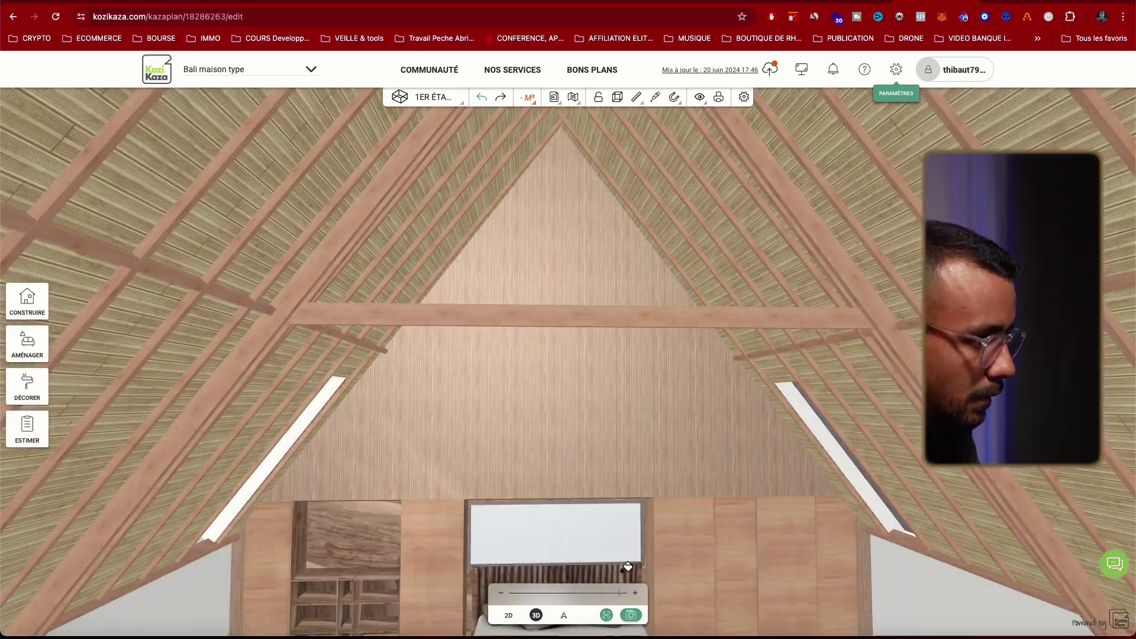
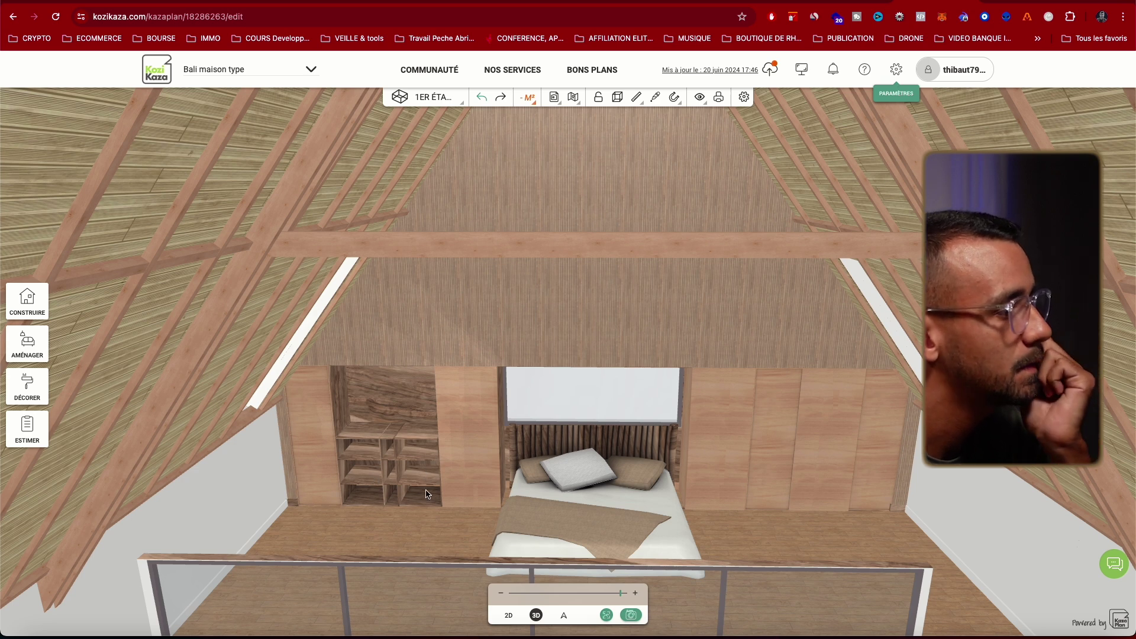
- Try the dark wood finish on the wardrobe front between the low cabinets and the bed, and undo it
mouse_move(767, 549)
left_mouse_down()
mouse_move(722, 524)
mouse_move(738, 546)
mouse_move(755, 545)
left_mouse_up()
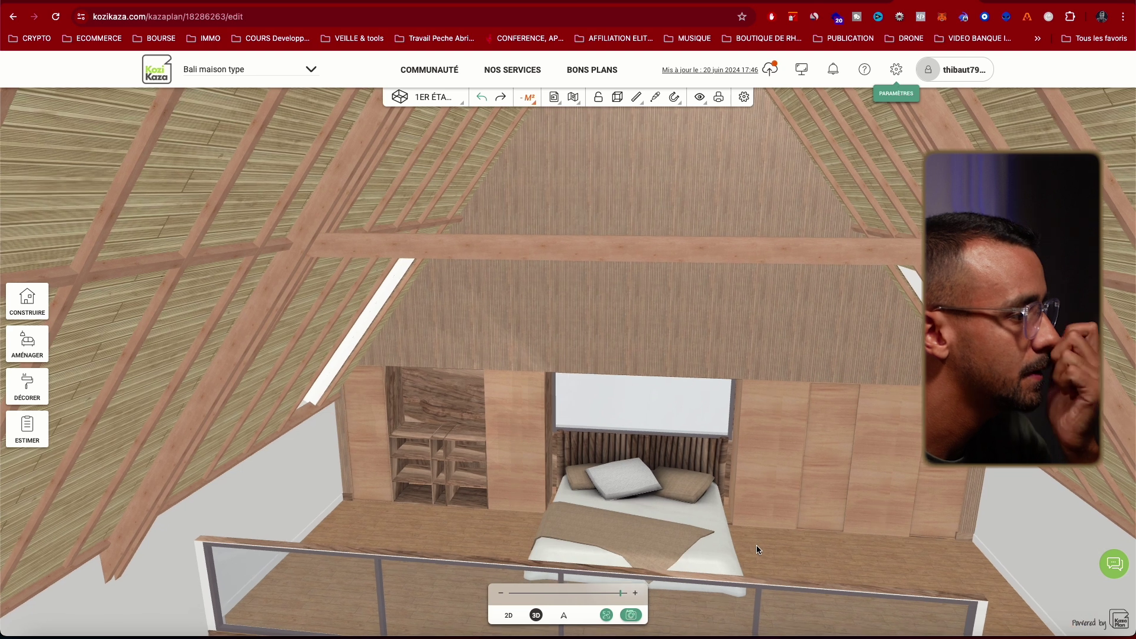
left_click(519, 456)
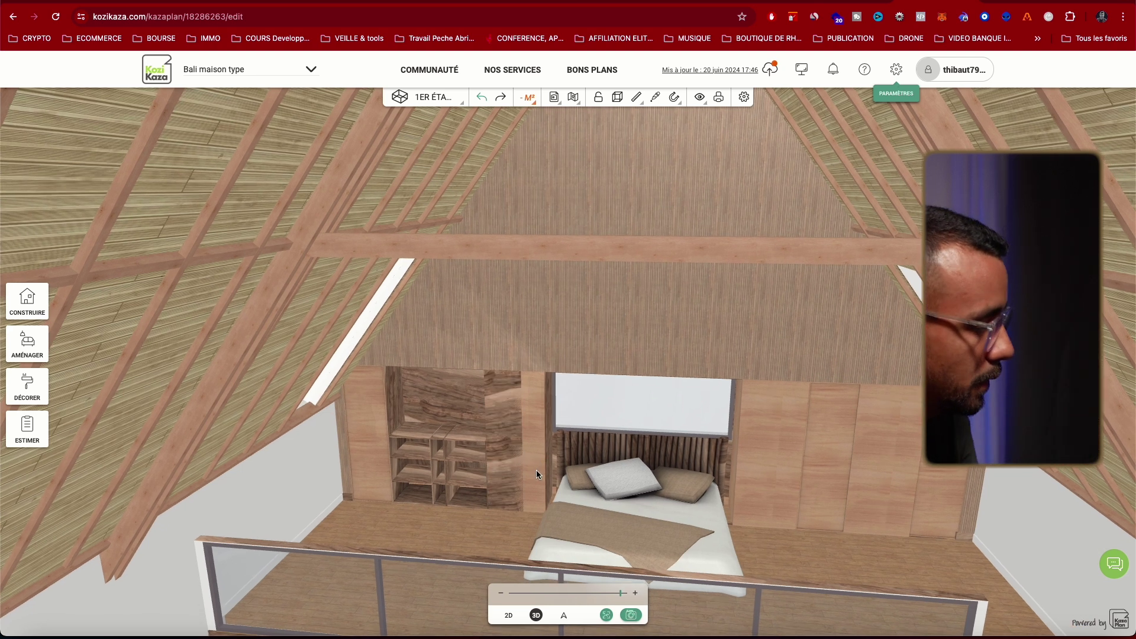
key("super+z")
- Add the plain white 50x229x2 dressing door from the catalogue and place it on the floor in front of the low cabinets
left_click(26, 345)
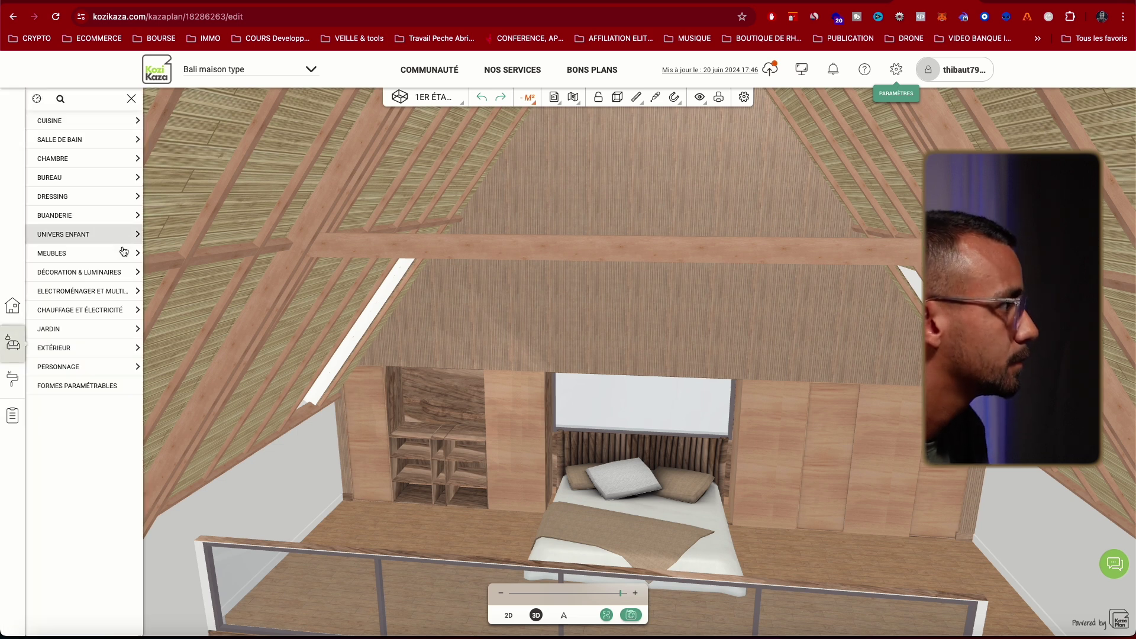
left_click(124, 201)
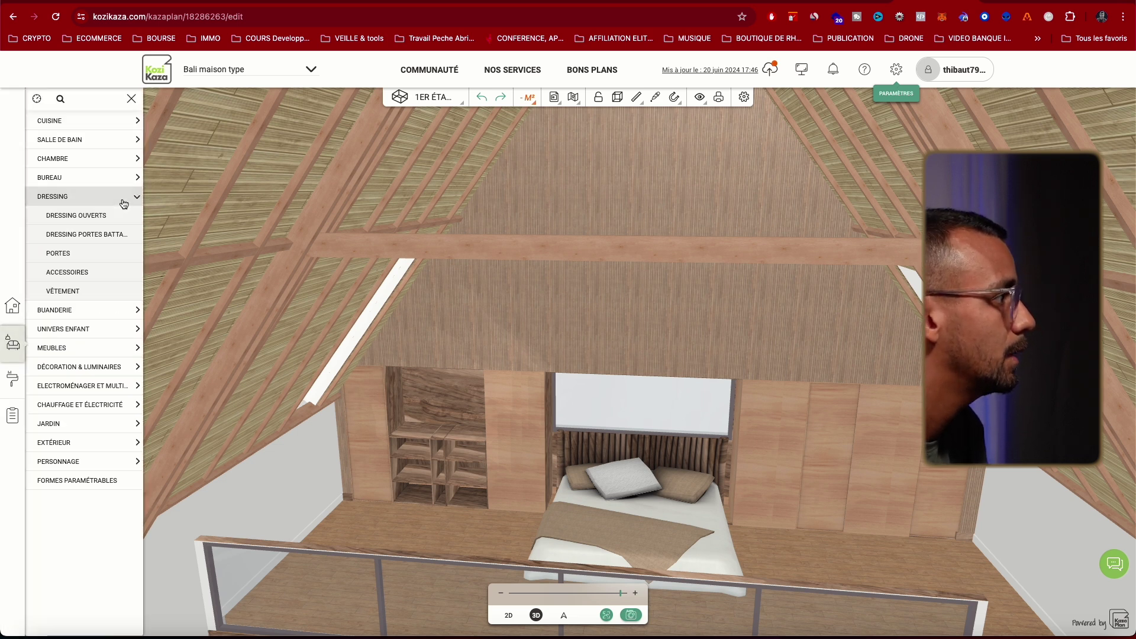
left_click(116, 254)
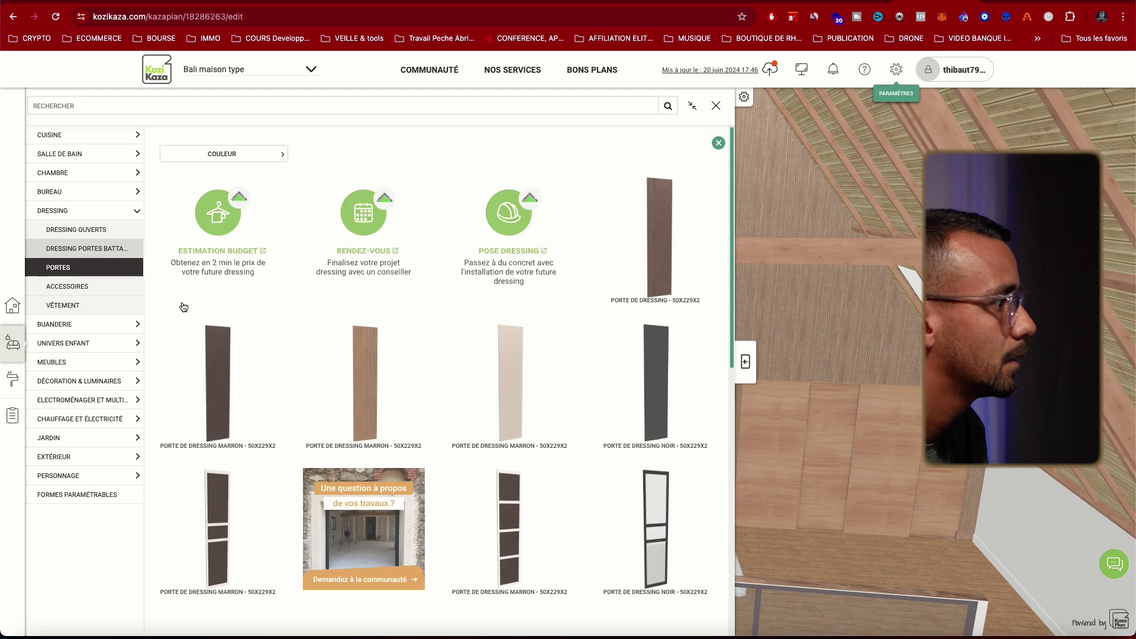
scroll(491, 484, "down", 4)
scroll(492, 484, "down", 5)
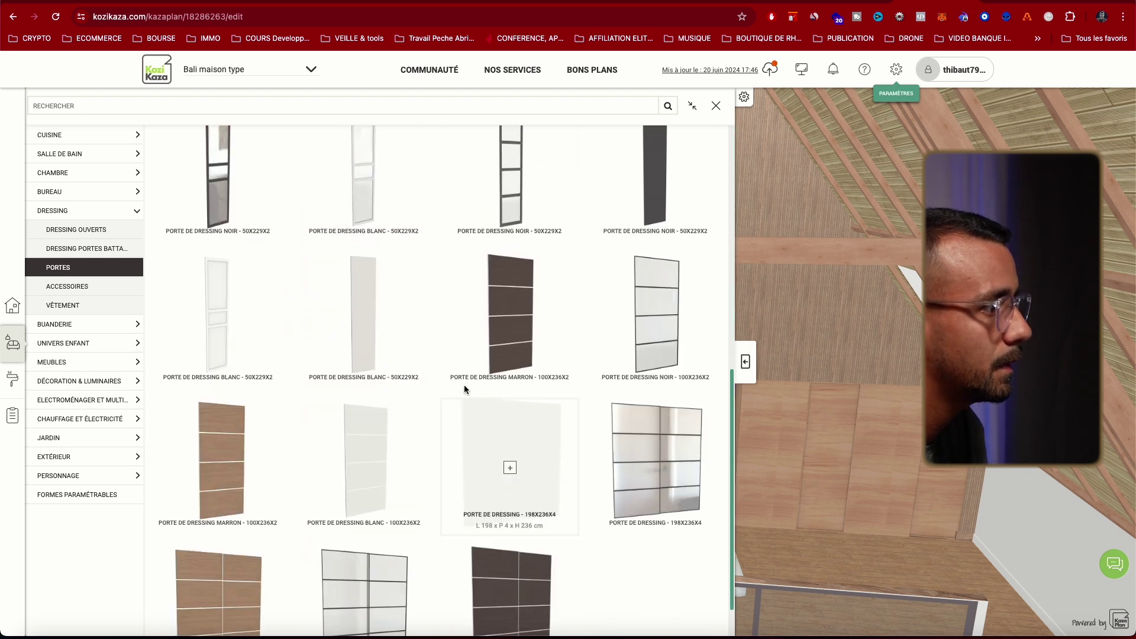
left_click(364, 322)
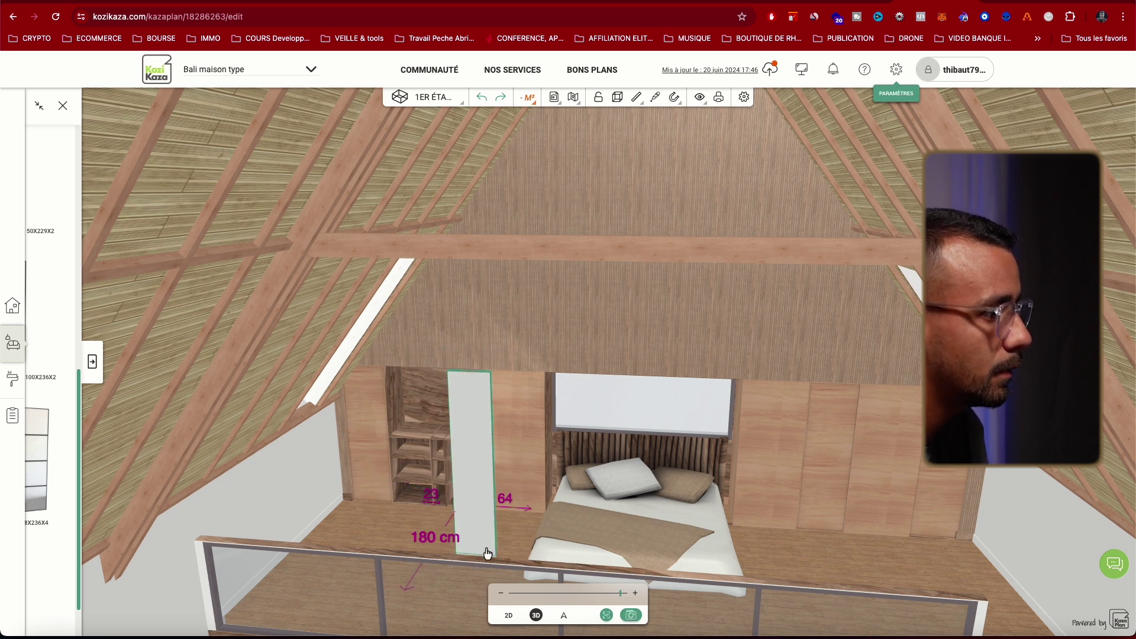
left_click(519, 561)
- Check the white door's dimensions and the size of the 80/60/100 cabinet behind it
left_click(489, 475)
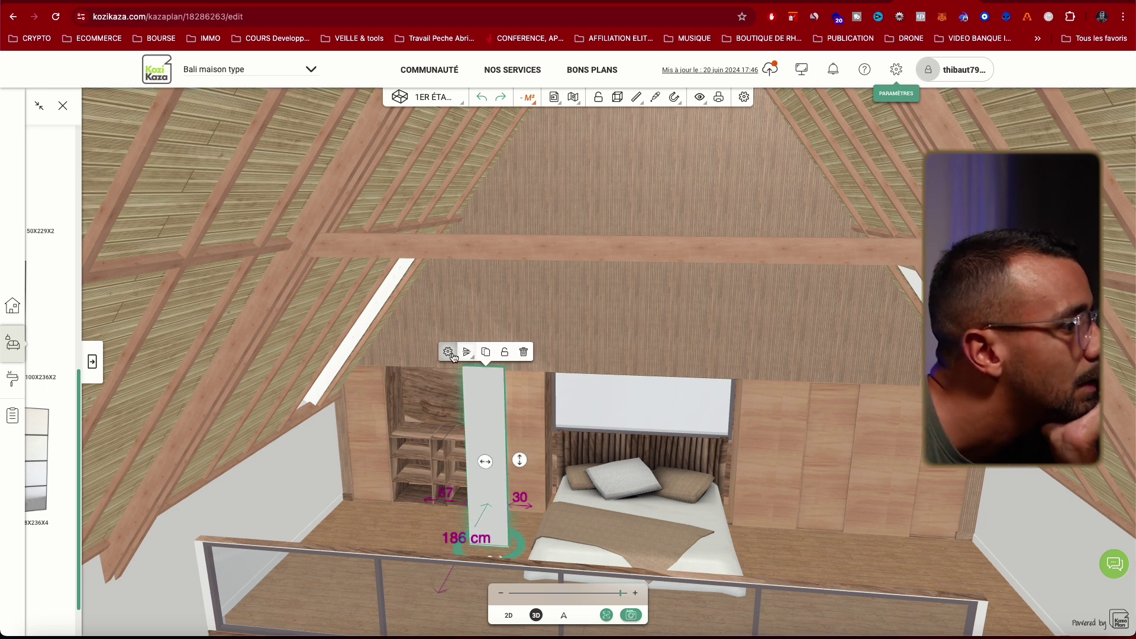
left_click(448, 353)
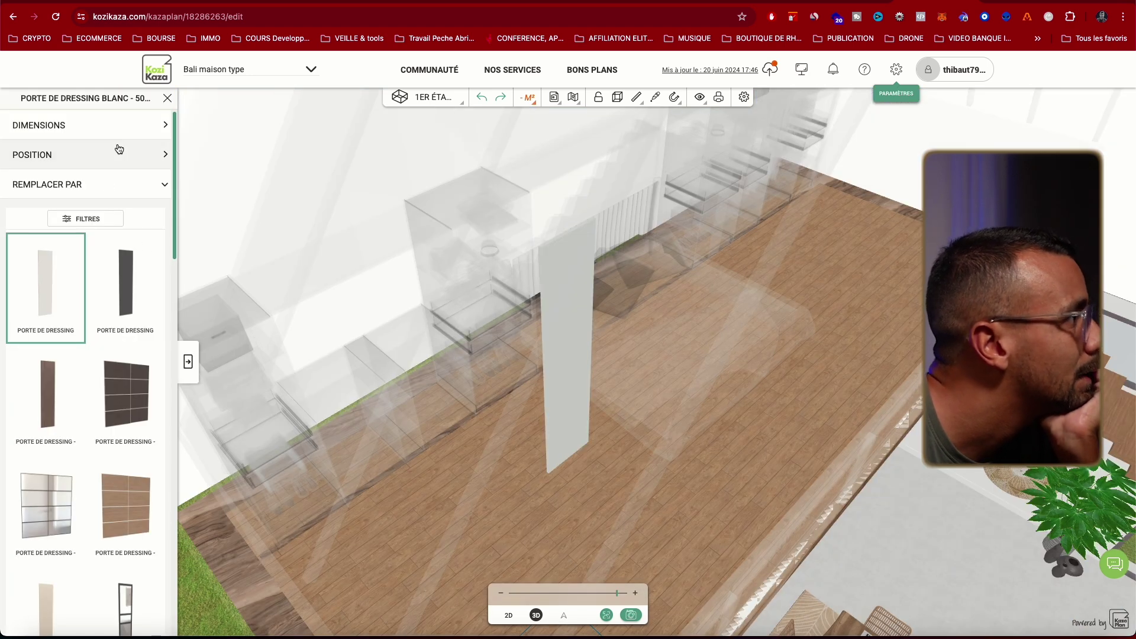
left_click(135, 126)
double_click(37, 164)
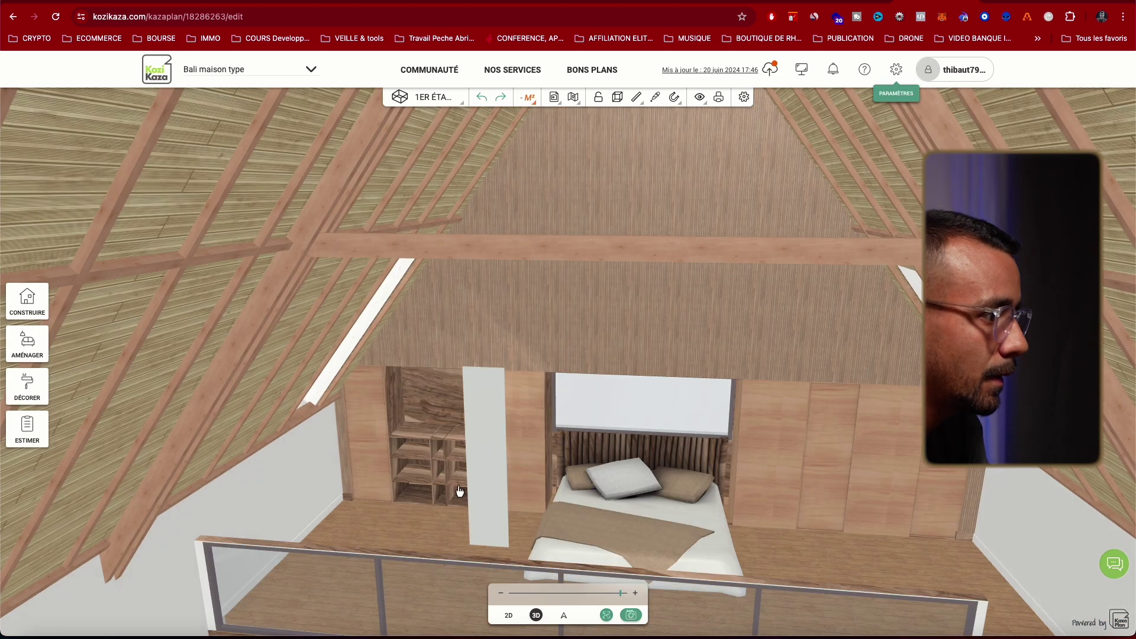
left_click(459, 489)
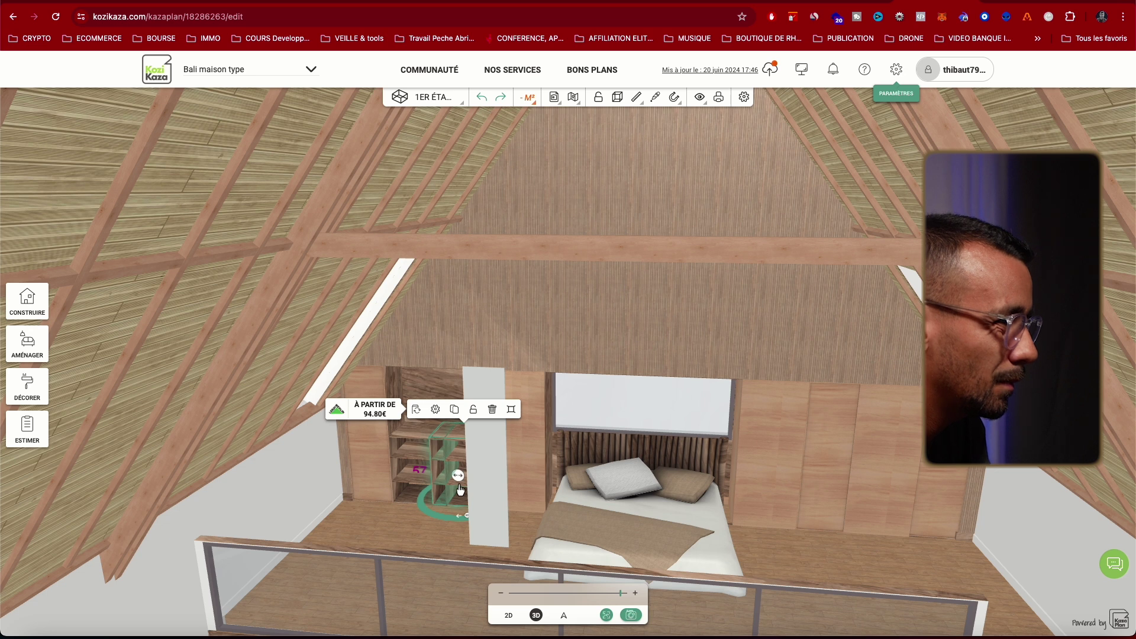
left_click(436, 410)
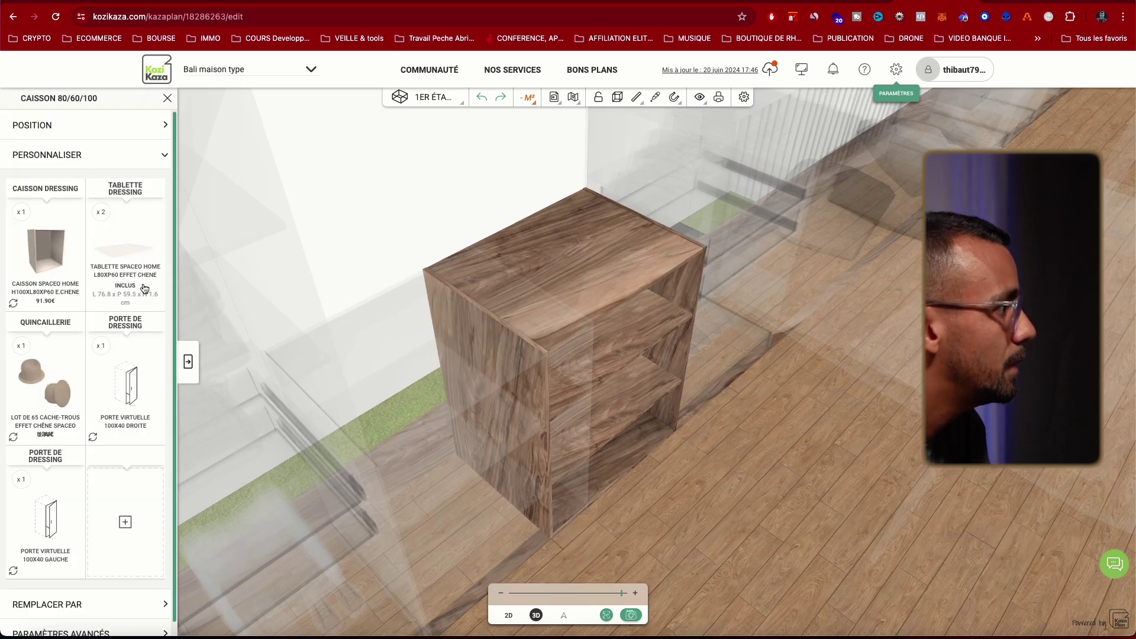
left_click(684, 478)
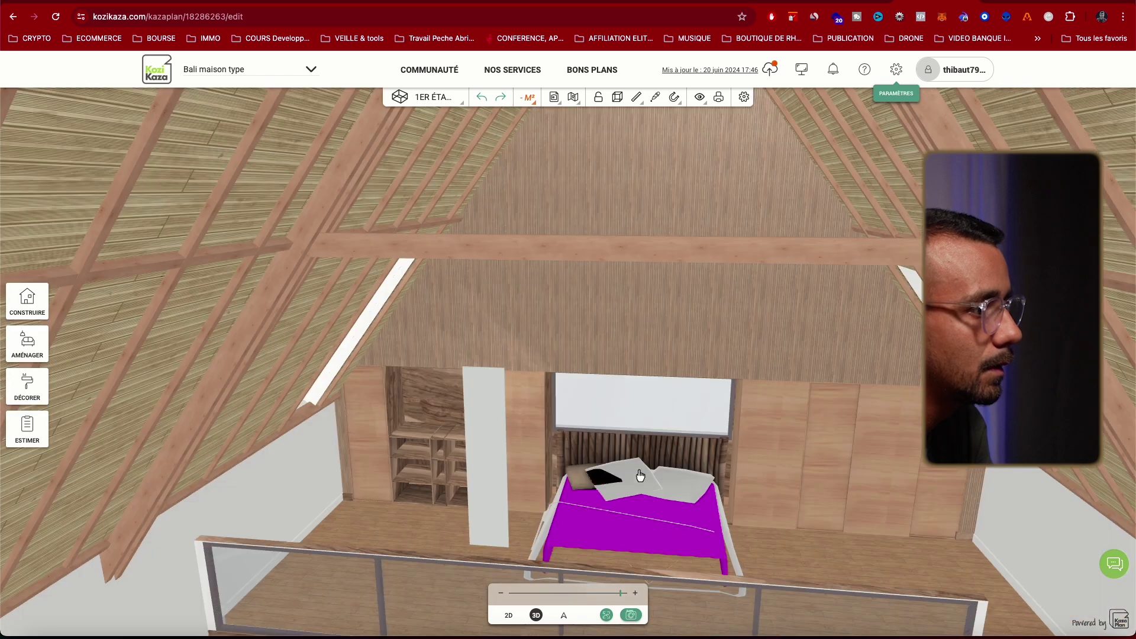
- Set the white dressing door's height to 100 cm and move it up against the front of the low cabinets
left_click(501, 495)
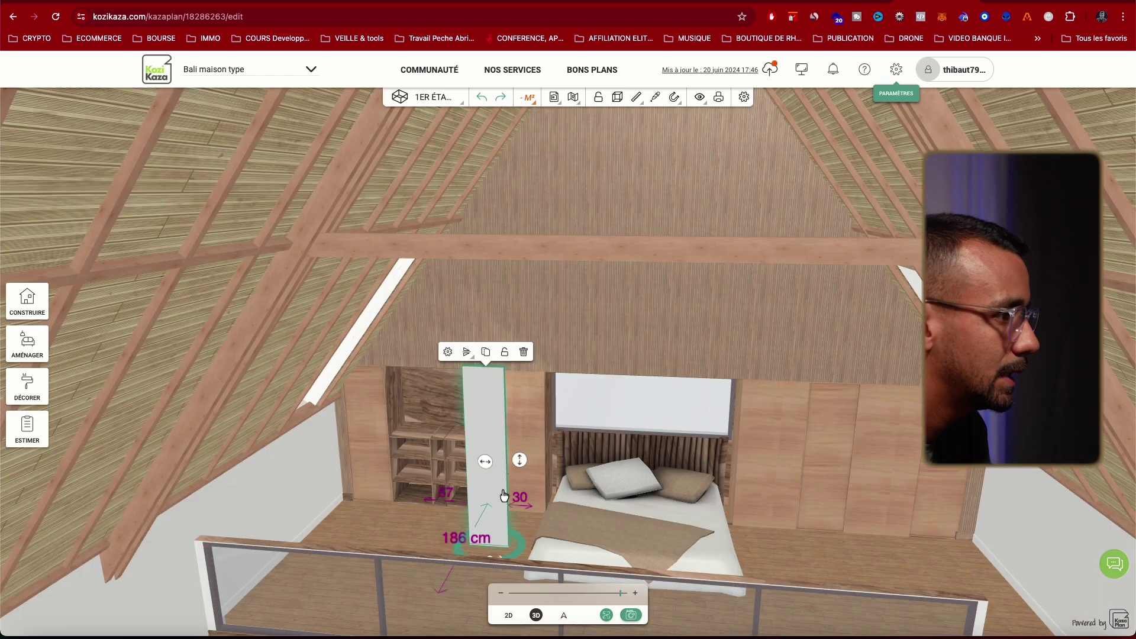
double_click(517, 426)
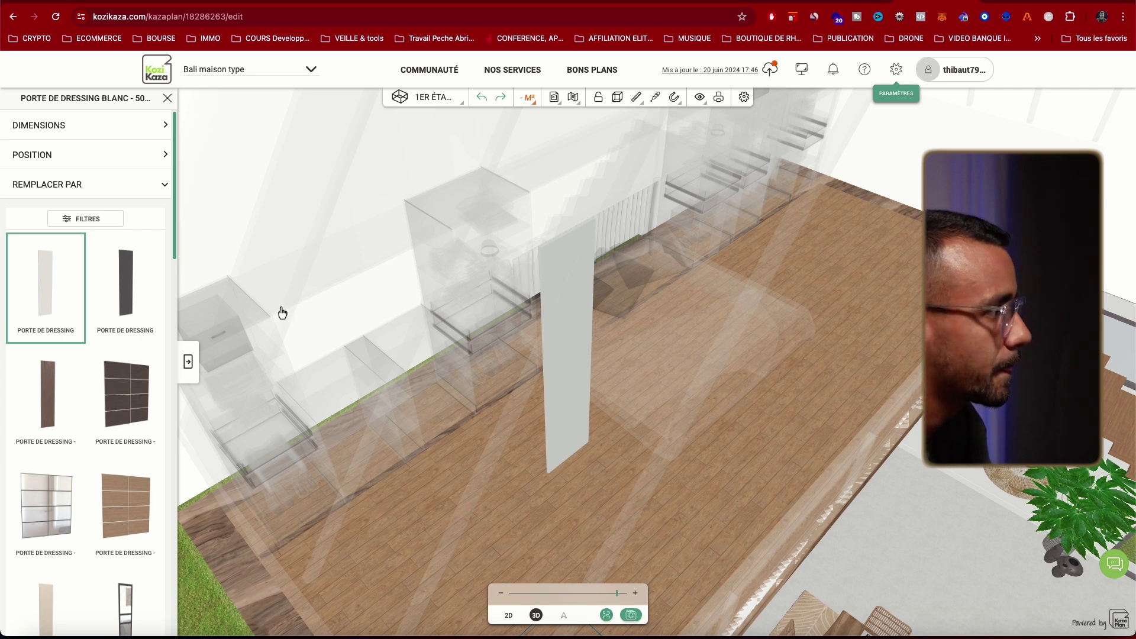
left_click(105, 133)
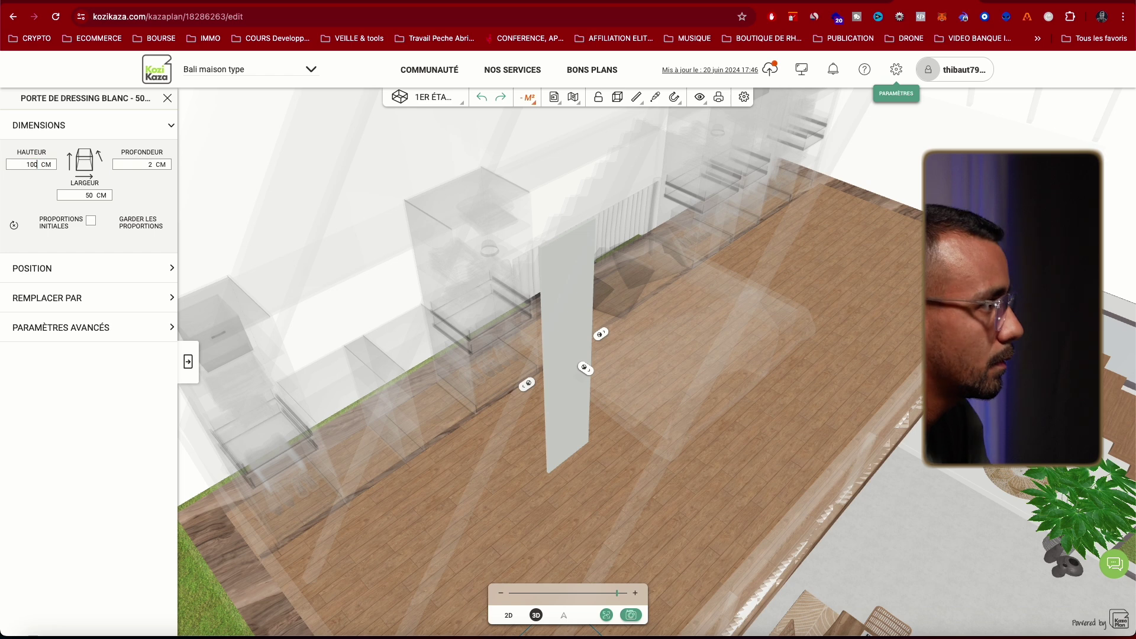
type("100")
key("Return")
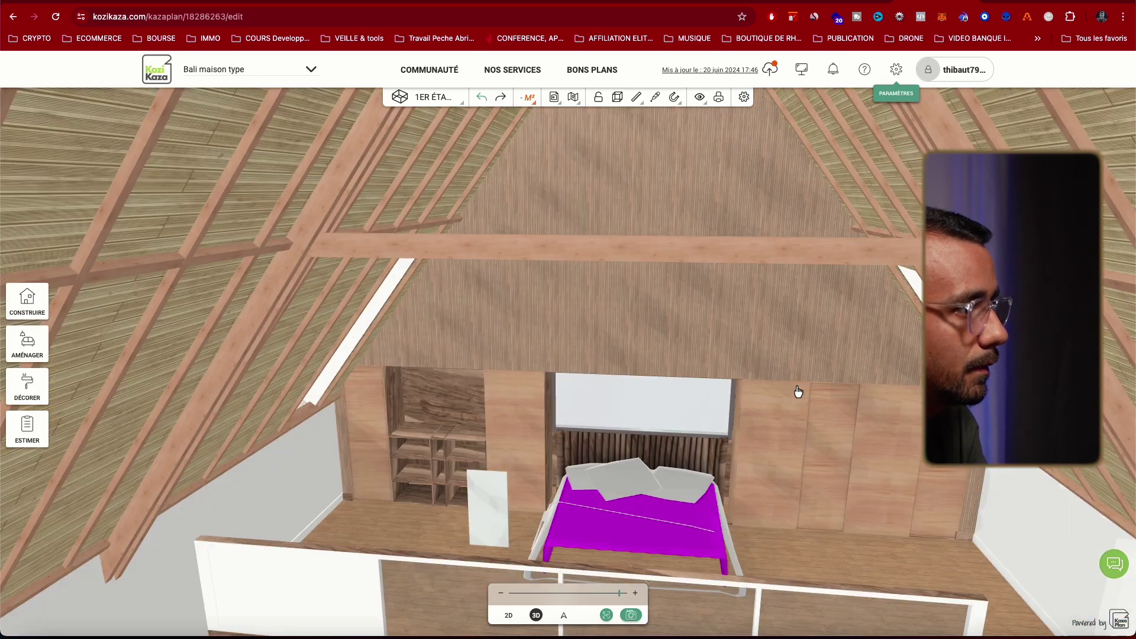
left_click(494, 522)
left_click_drag(489, 510, 470, 459)
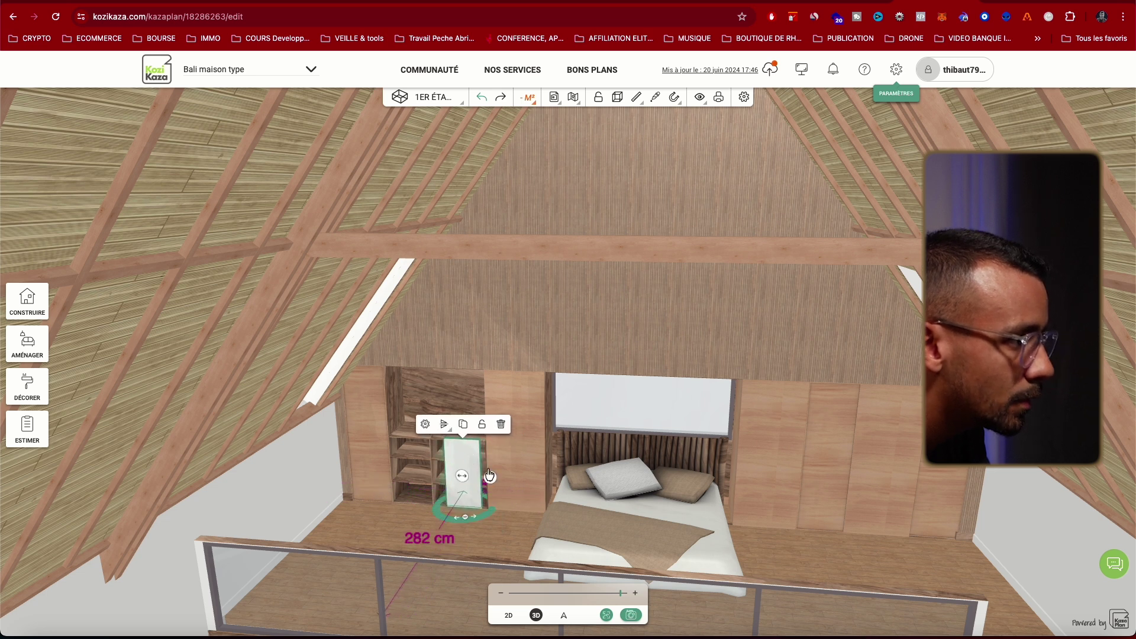
- Check the 80/60/100 cabinet's size and set the white dressing door's width to 80 cm
left_click(422, 462)
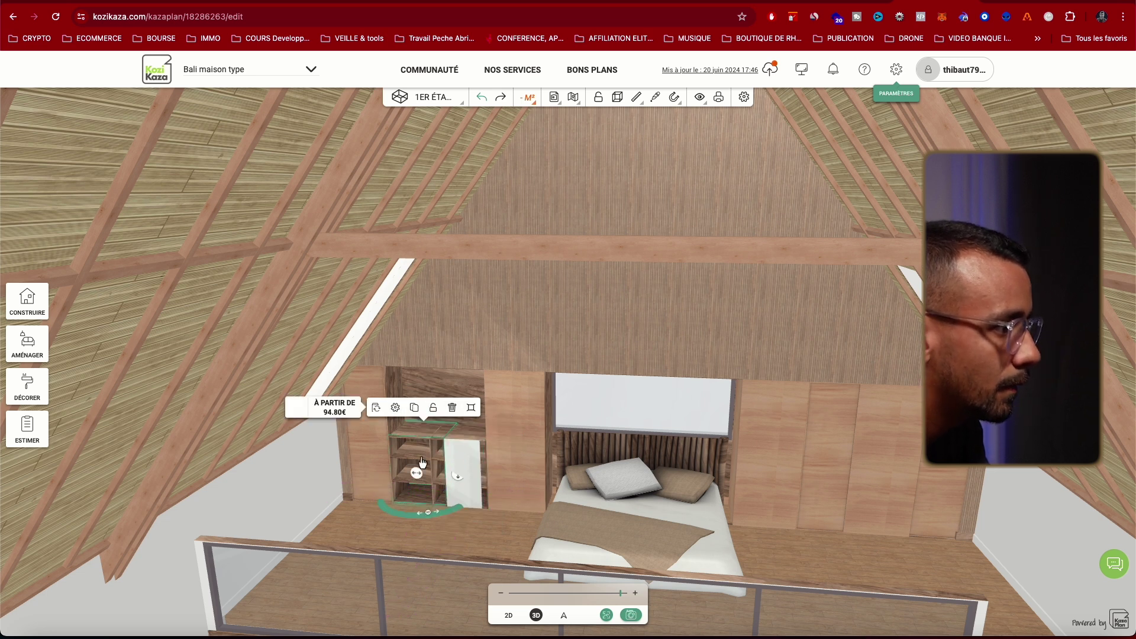
left_click(392, 408)
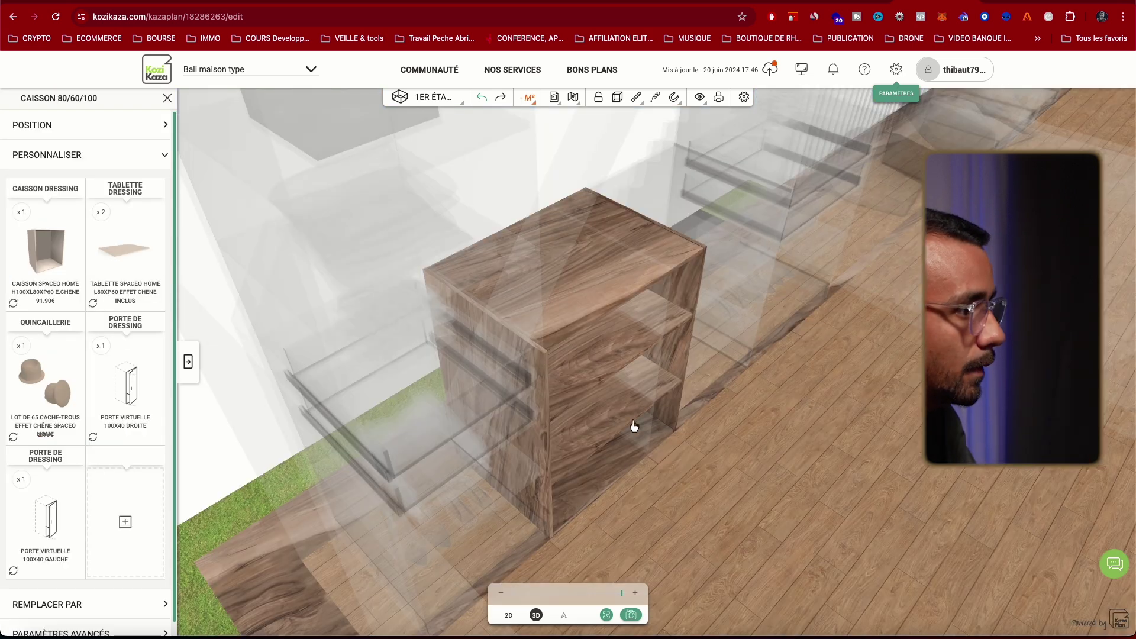
left_click(687, 436)
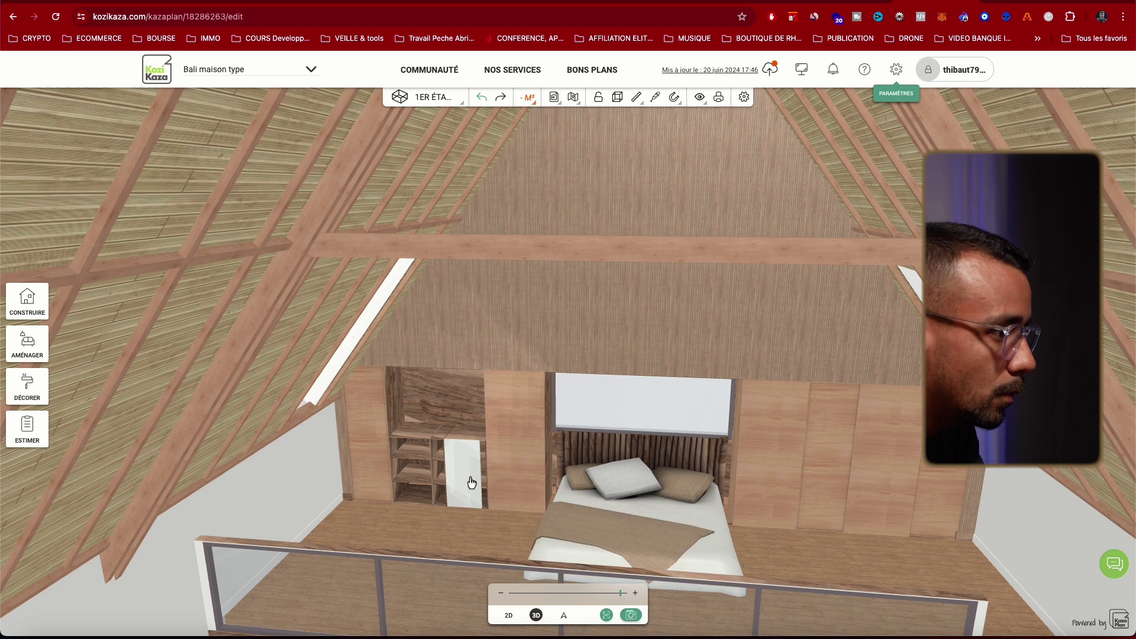
left_click(477, 490)
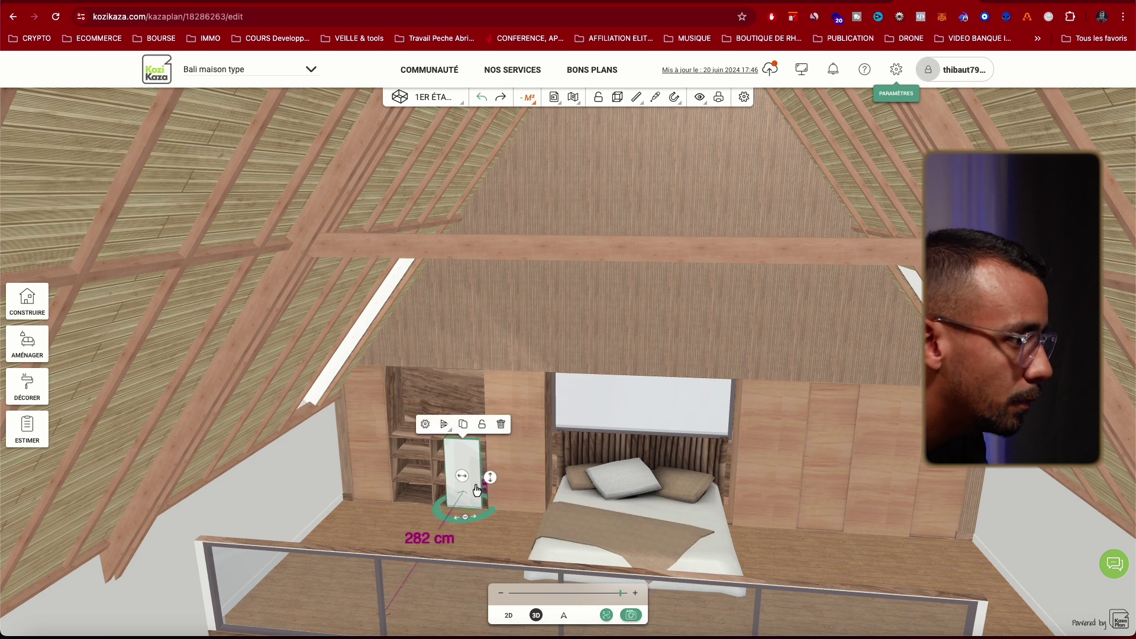
left_click(442, 431)
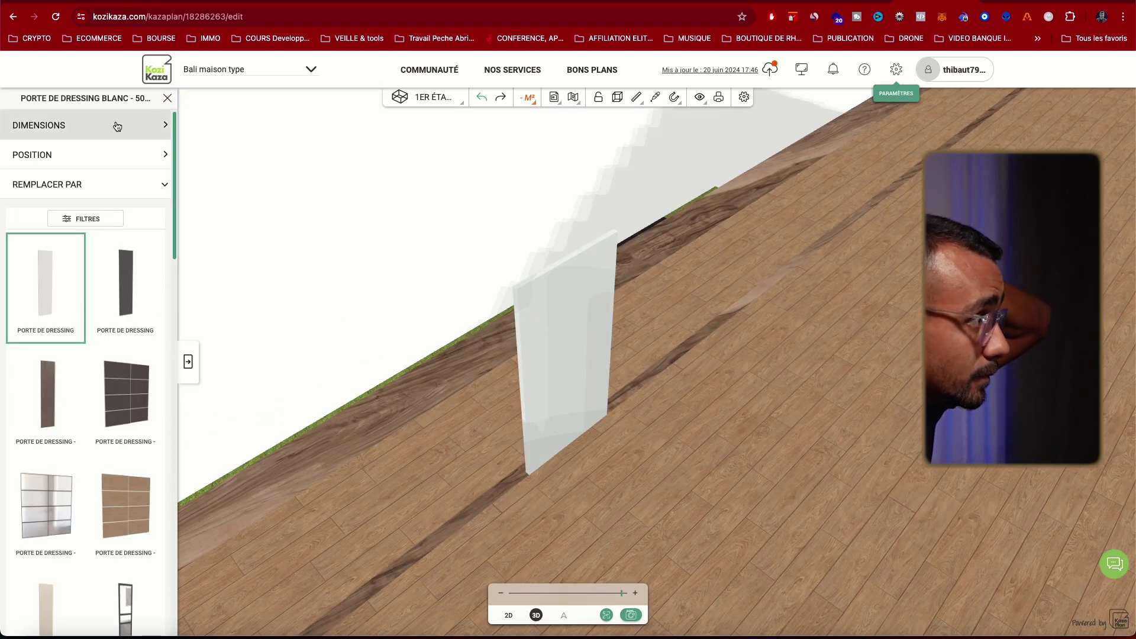
left_click(117, 126)
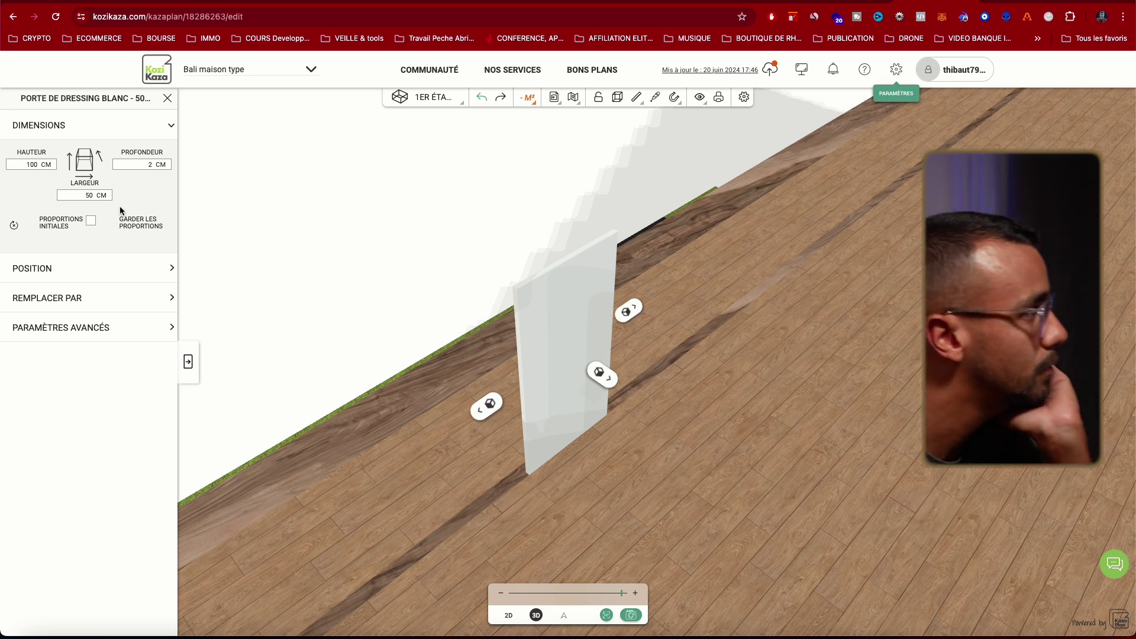
double_click(90, 195)
type("80")
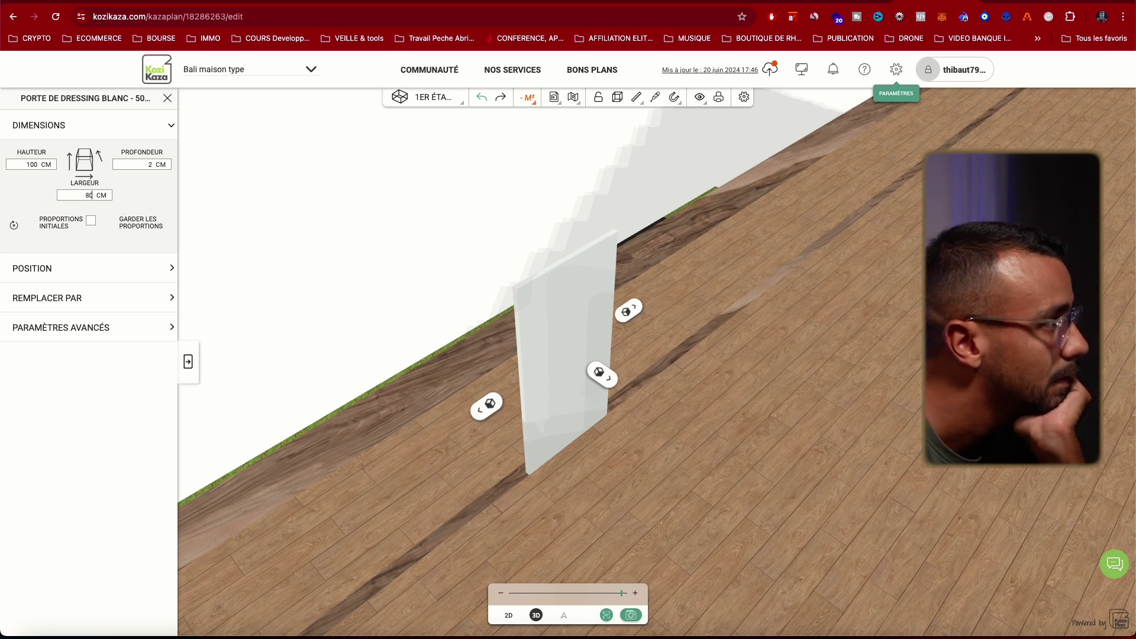
key("Return")
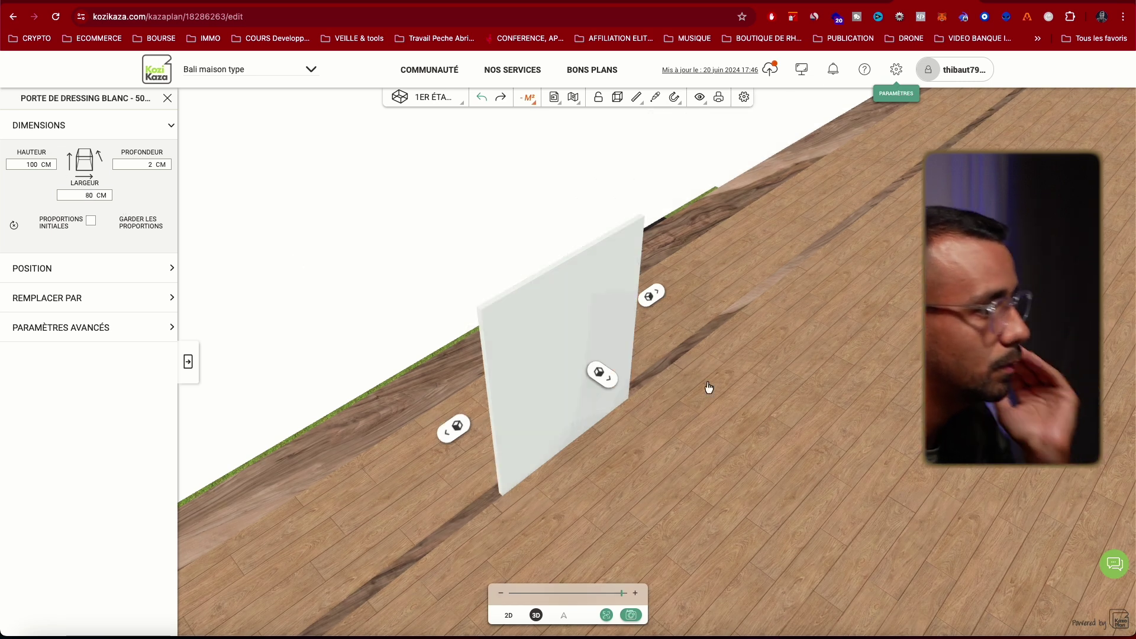
- Duplicate the white dressing door and place the copy beside it over the open low cabinet
left_click(862, 454)
left_click(472, 483)
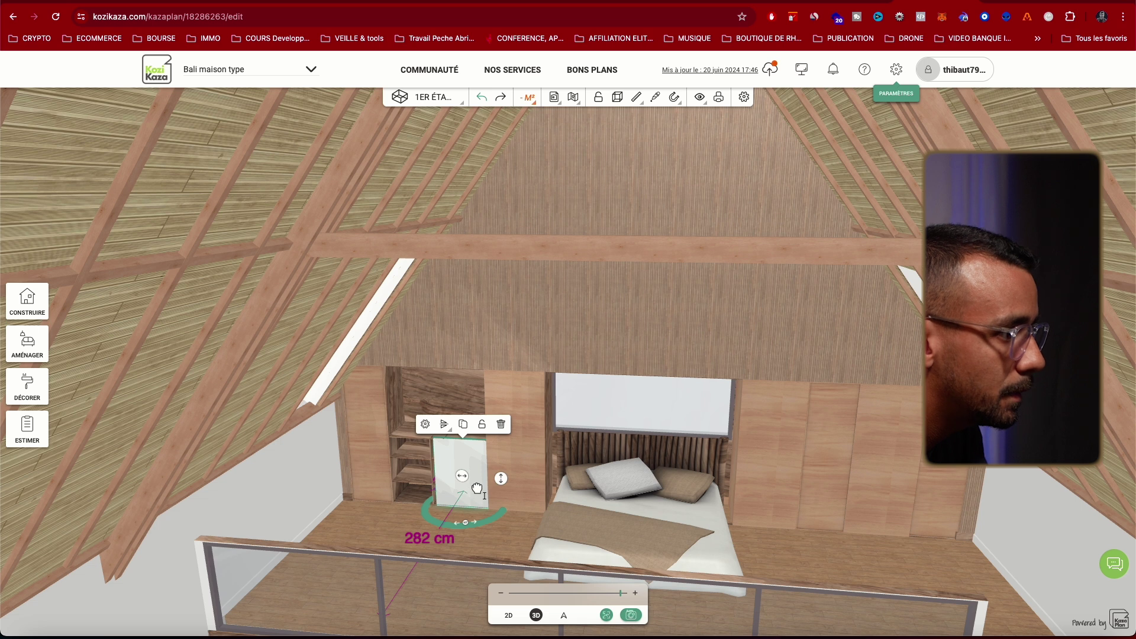
left_click(458, 504)
left_click(459, 472)
left_click_drag(453, 470, 408, 475)
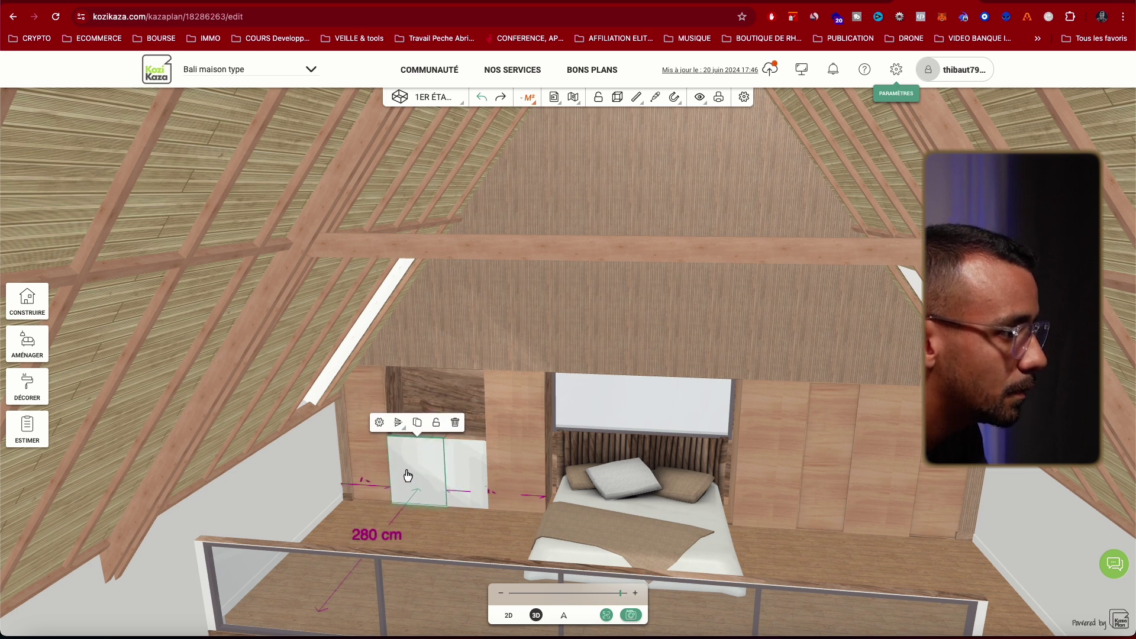
left_click(460, 540)
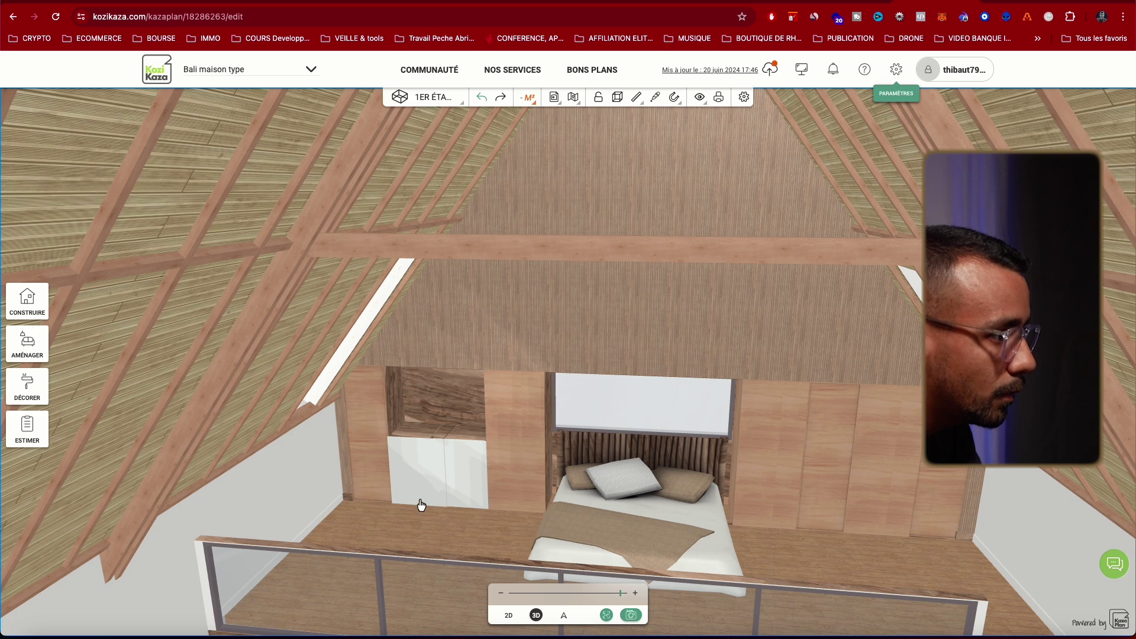
- Nudge the white door nearest the bed against its neighbour so the pair covers the low cabinets as one flat front
scroll(421, 505, "up", 5)
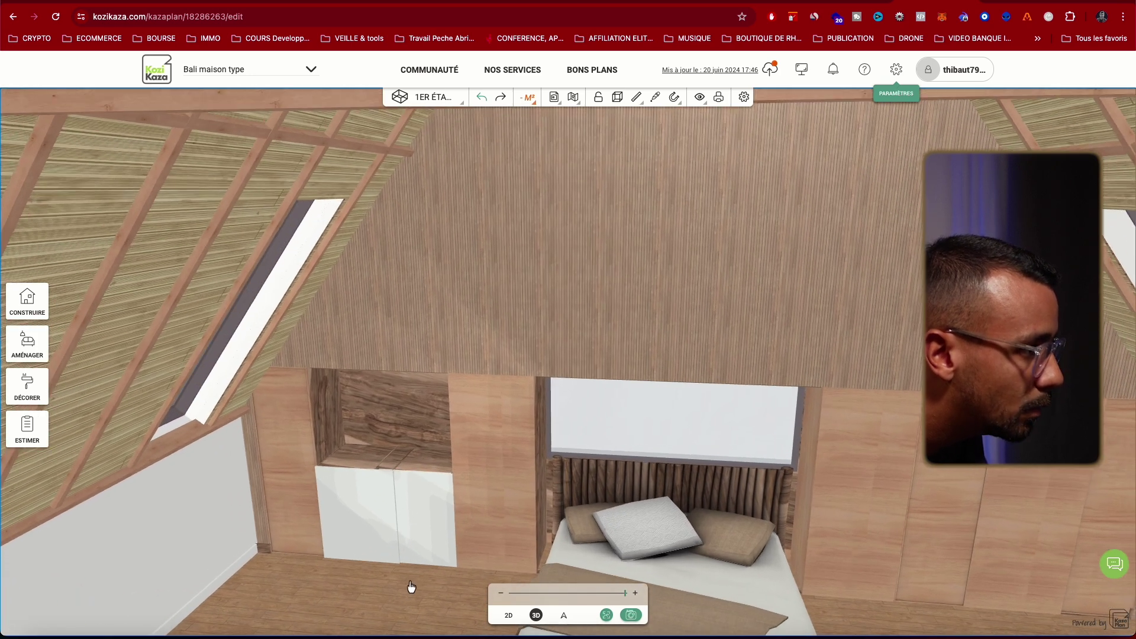
left_click_drag(412, 592, 368, 626)
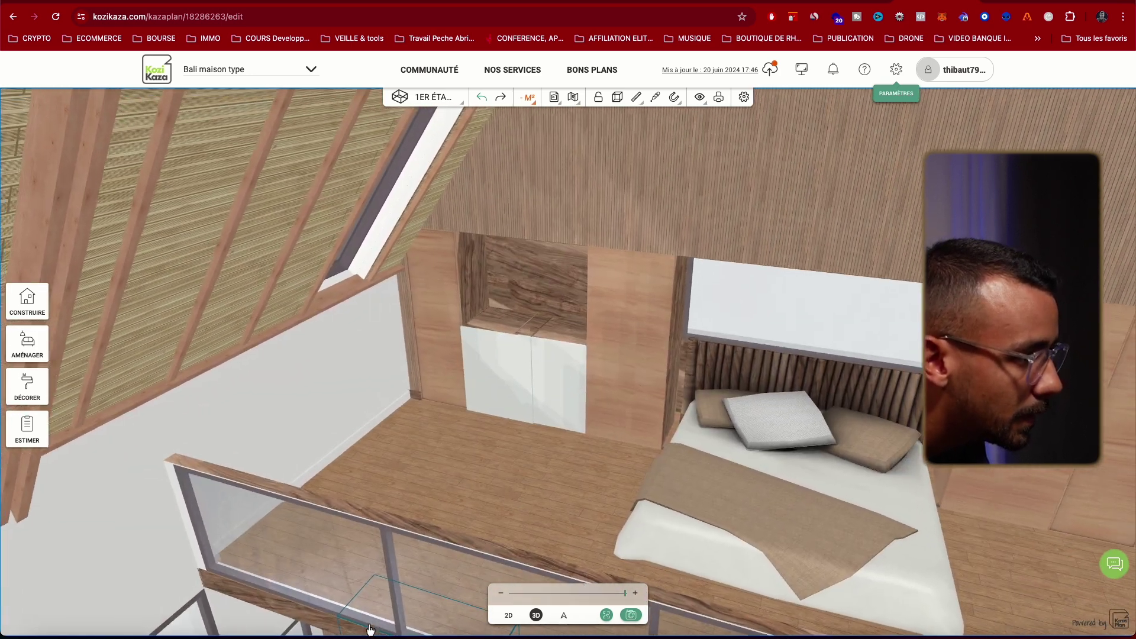
left_click_drag(440, 498, 494, 409)
left_click(496, 331)
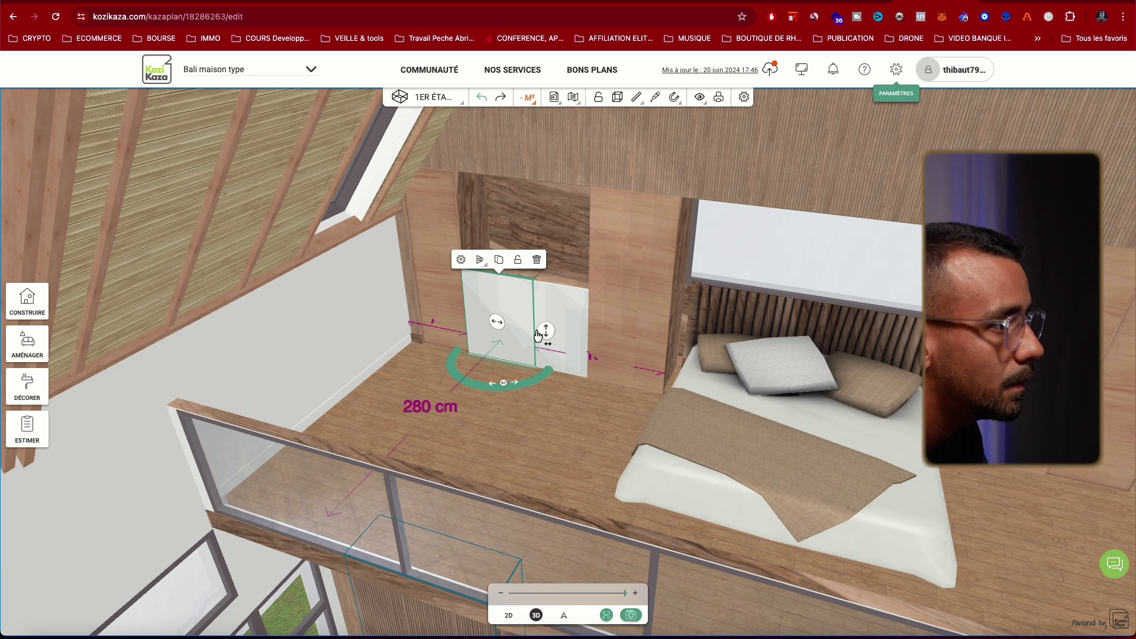
left_click_drag(565, 329, 592, 402)
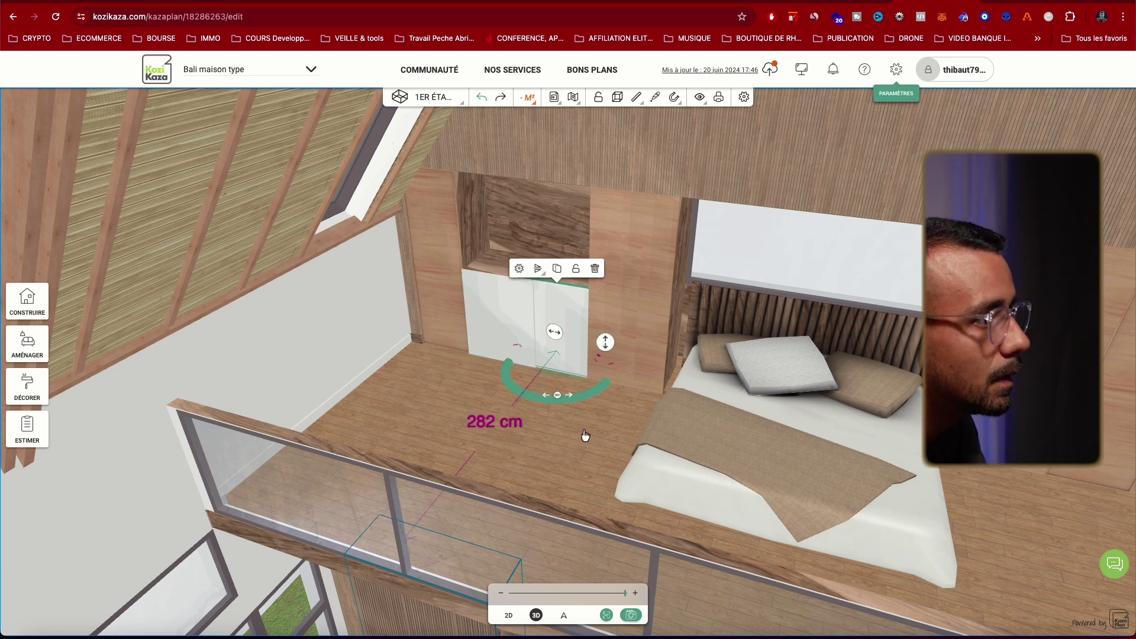
left_click_drag(557, 306, 551, 308)
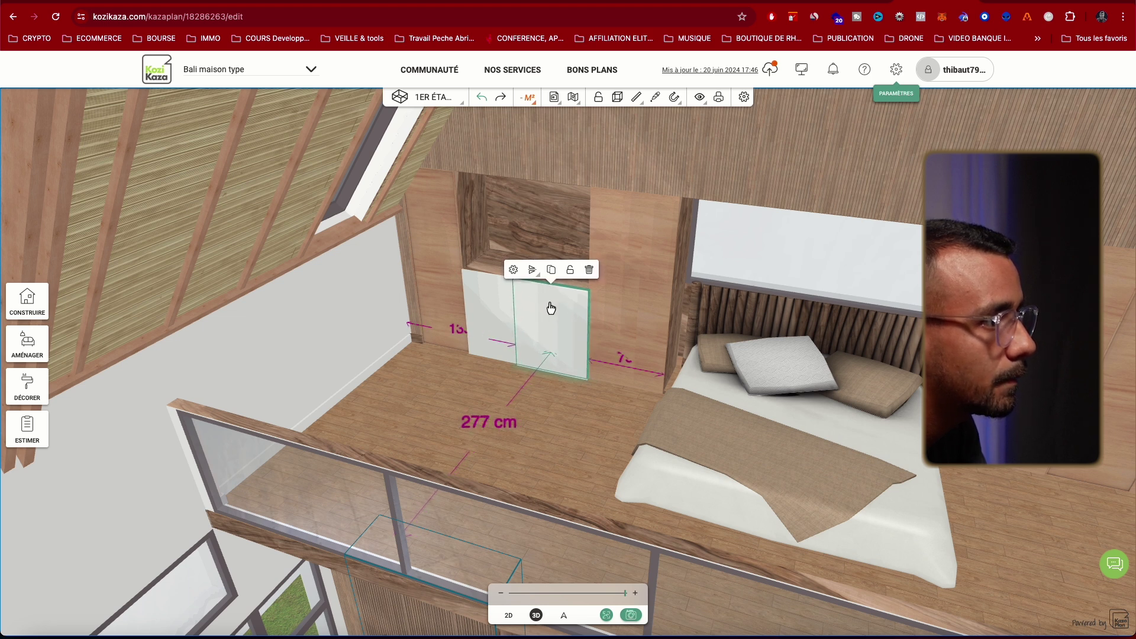
left_click(557, 432)
left_click_drag(563, 342, 562, 341)
left_click(578, 423)
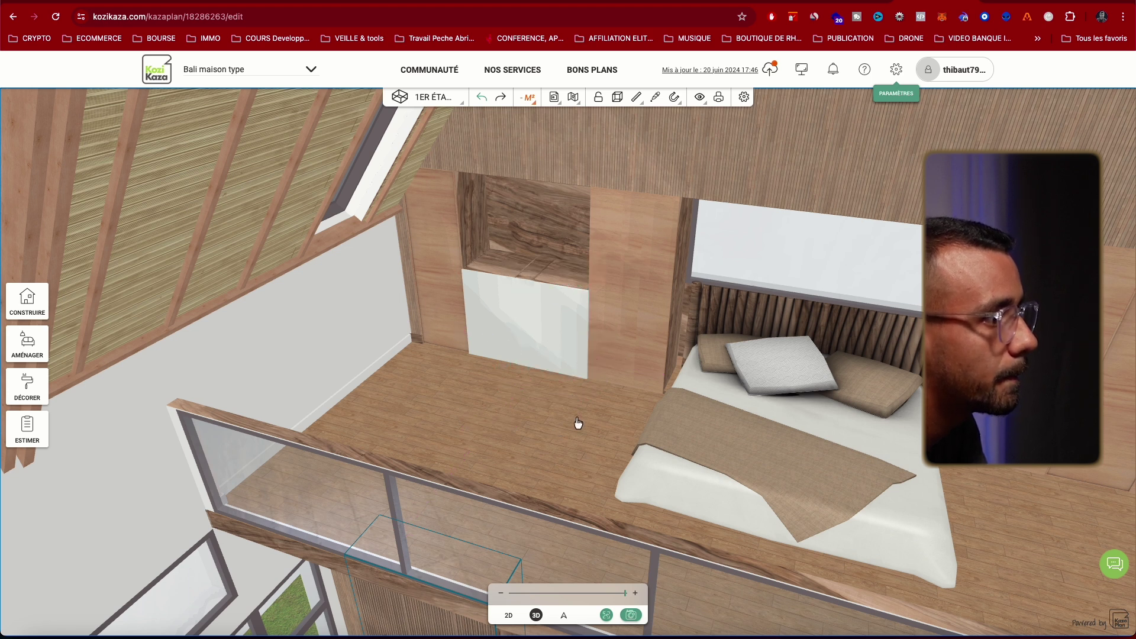
- Sample the Teck Creme texture from the wardrobe row and apply it to the white doors on the low cabinets
left_click_drag(560, 422, 551, 396)
left_click(655, 97)
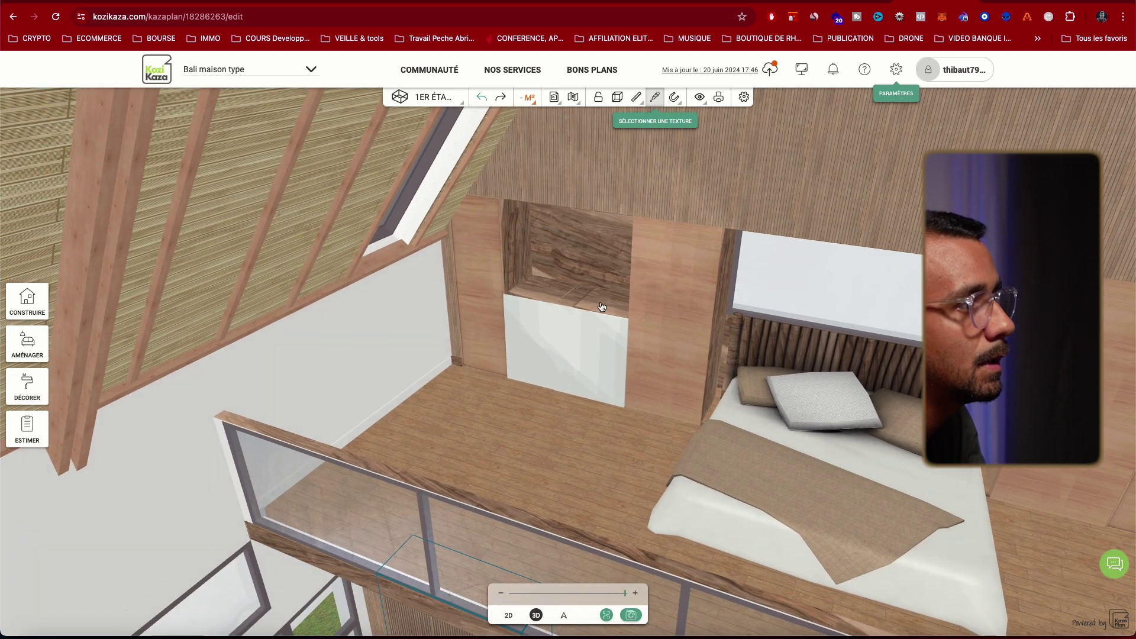
left_click(619, 346)
left_click(547, 337)
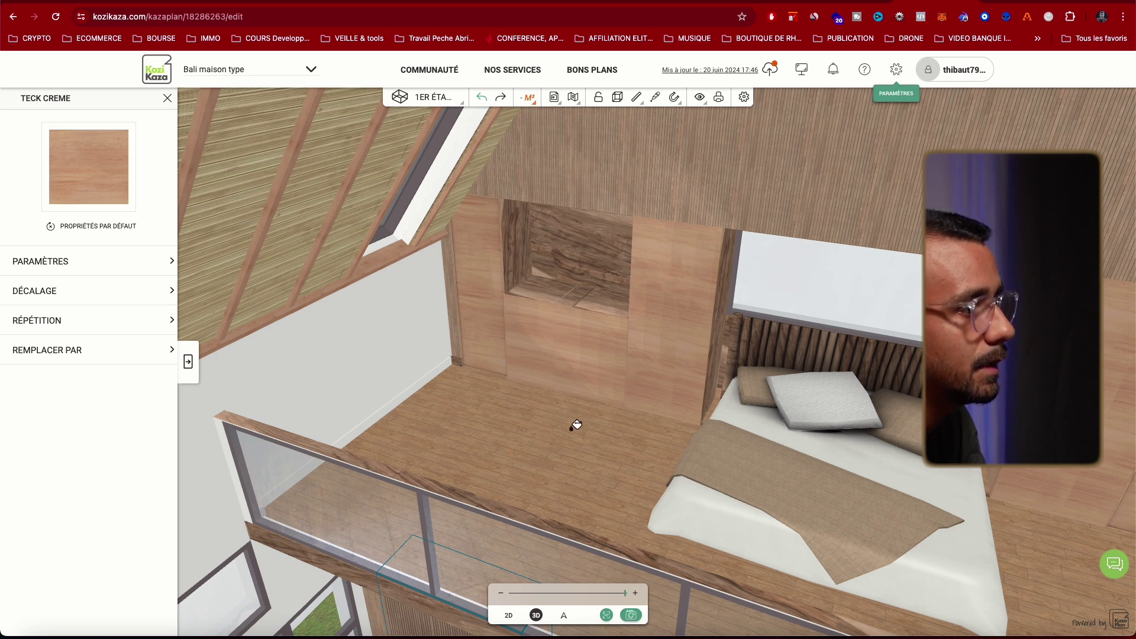
key("Escape")
left_click_drag(556, 457, 569, 448)
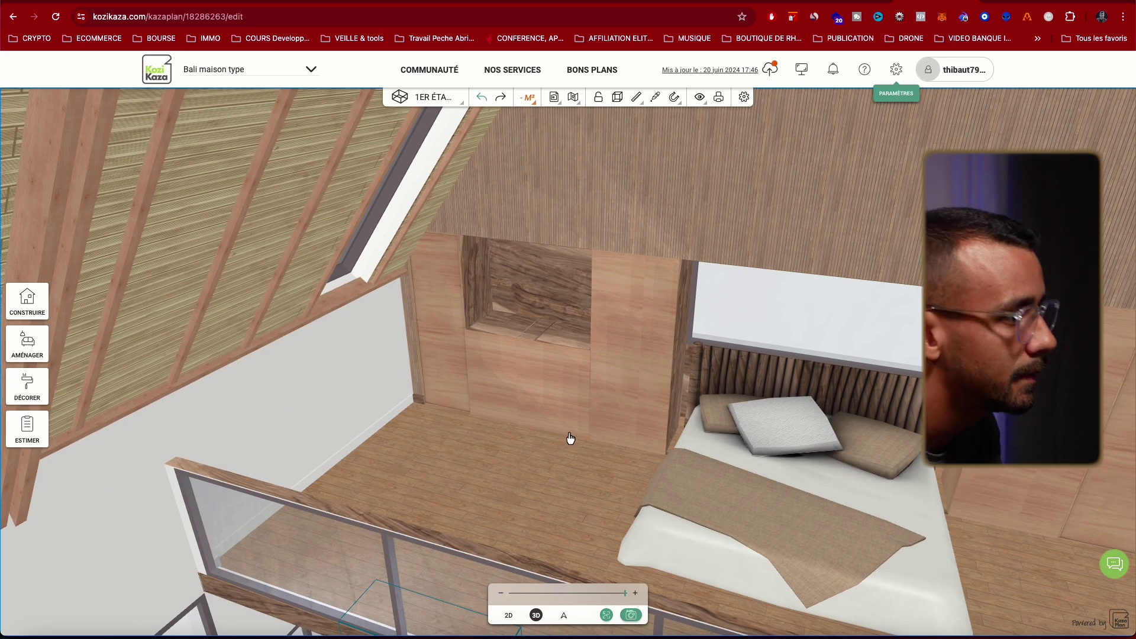
- Look up mirrors in the furnishing catalogue, add the Natural mirror from the bathroom range and set it in the niche above the low cabinets
left_click(28, 344)
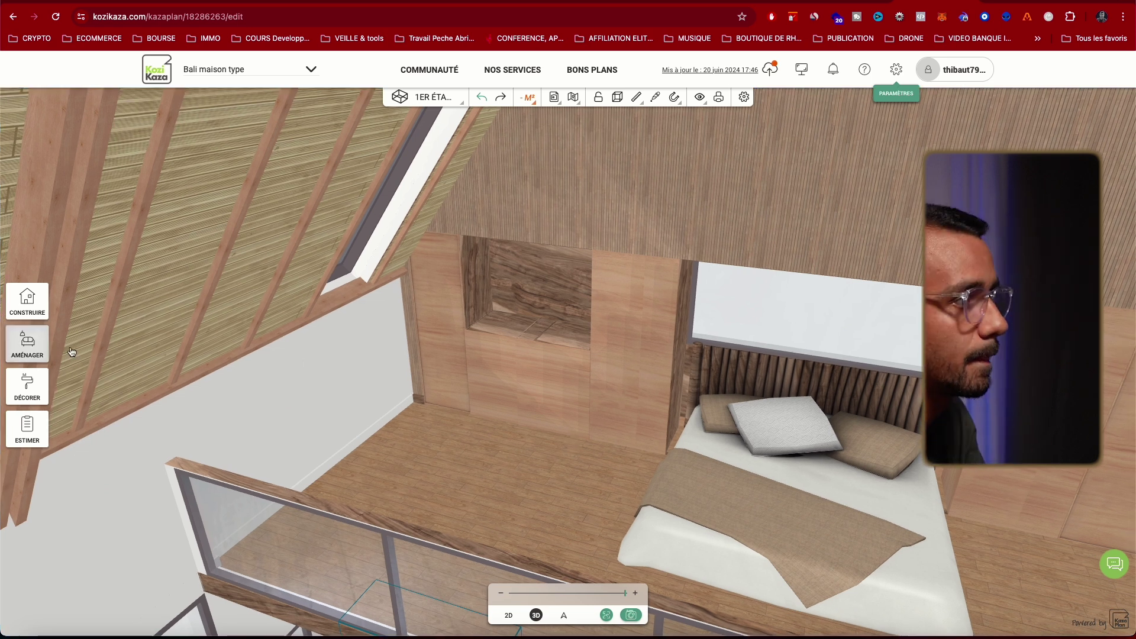
type("MIROIR")
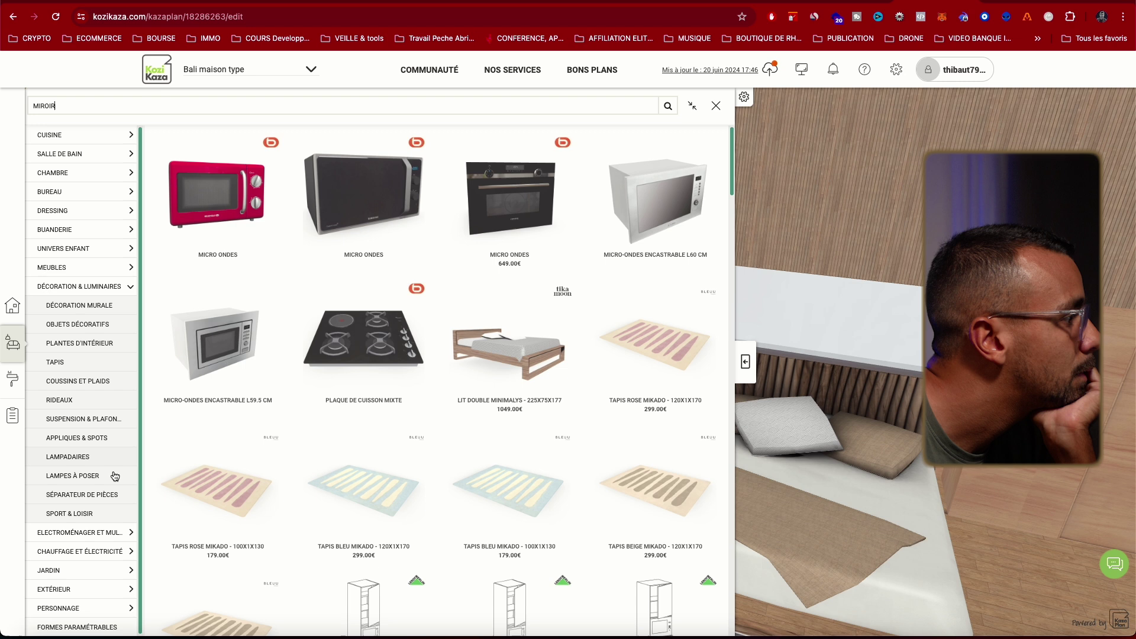
left_click(119, 324)
left_click(80, 153)
left_click(80, 381)
scroll(529, 362, "down", 7)
scroll(414, 421, "up", 4)
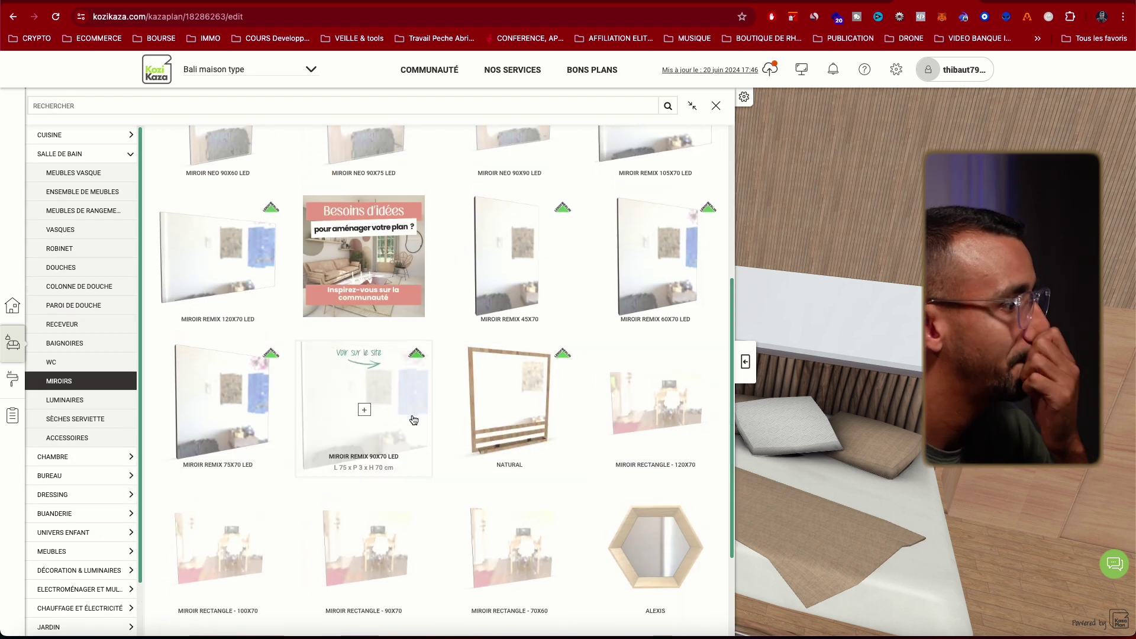
left_click(510, 552)
left_click(536, 339)
left_click(503, 236)
left_click_drag(441, 438, 521, 426)
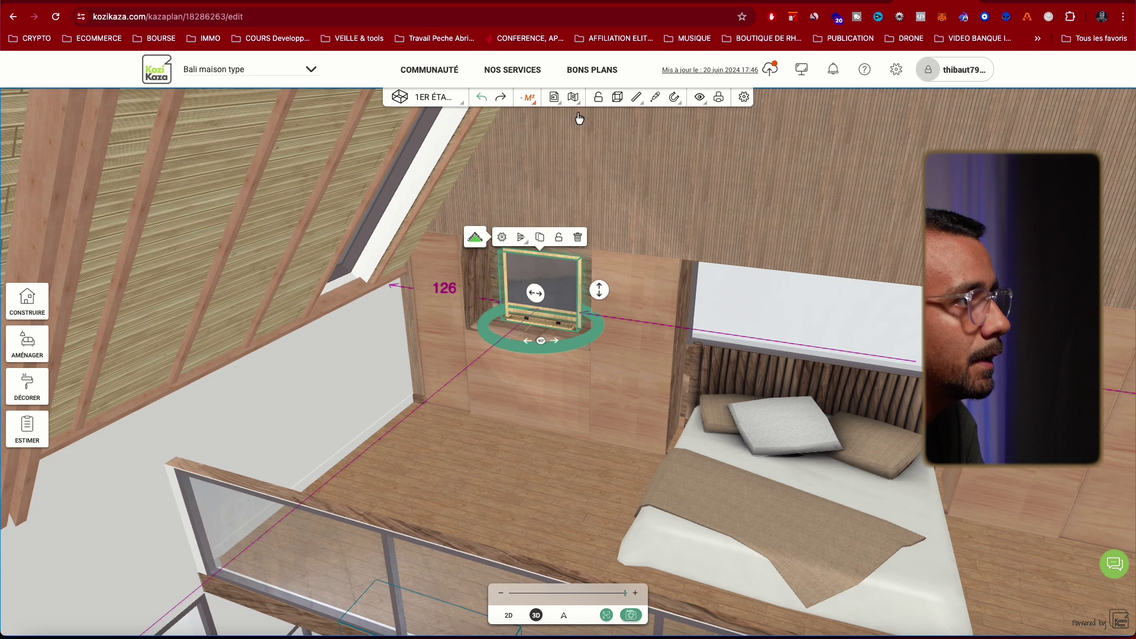
- Try out a white finish on the Natural mirror's frame and the surrounding niche, then undo the last texture change
left_click(655, 97)
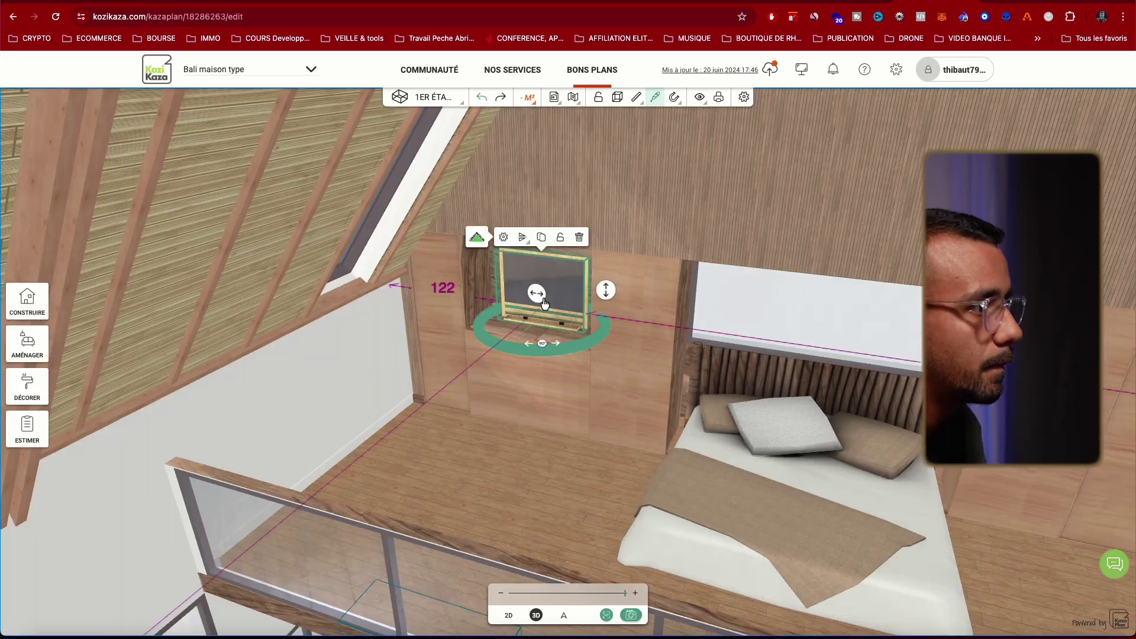
left_click(131, 320)
left_click(124, 354)
left_click(36, 98)
left_click(122, 340)
left_click(89, 258)
left_click(506, 306)
left_click(655, 98)
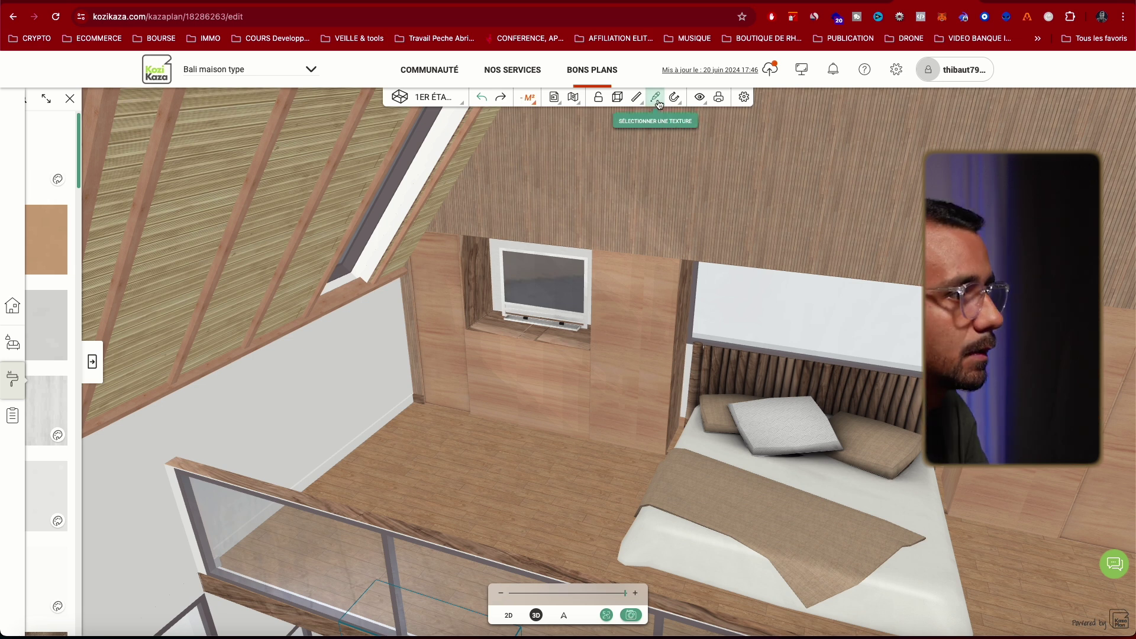
left_click(687, 297)
key("ctrl+z")
- Open the Natural mirror's advanced parameters and save the plan
left_click(533, 325)
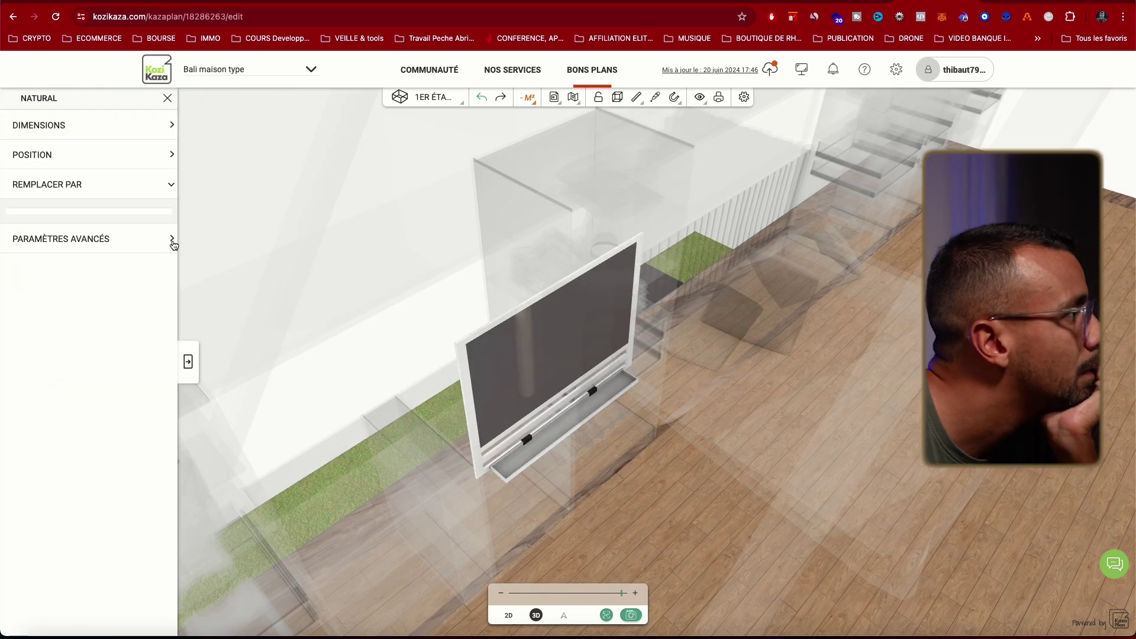
left_click(173, 240)
left_click(772, 70)
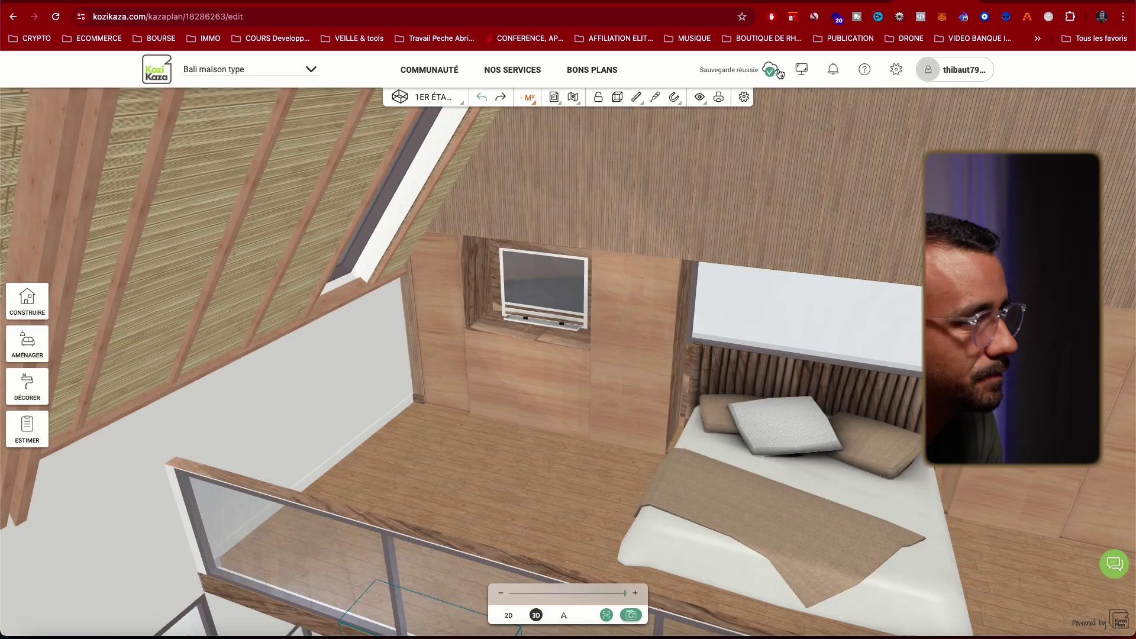
- Add the Octo pendant light from the bedroom lighting catalogue and hang it beside the bed
left_click(27, 343)
left_click(117, 159)
left_click(113, 222)
scroll(443, 426, "down", 10)
left_click_drag(497, 422, 697, 337)
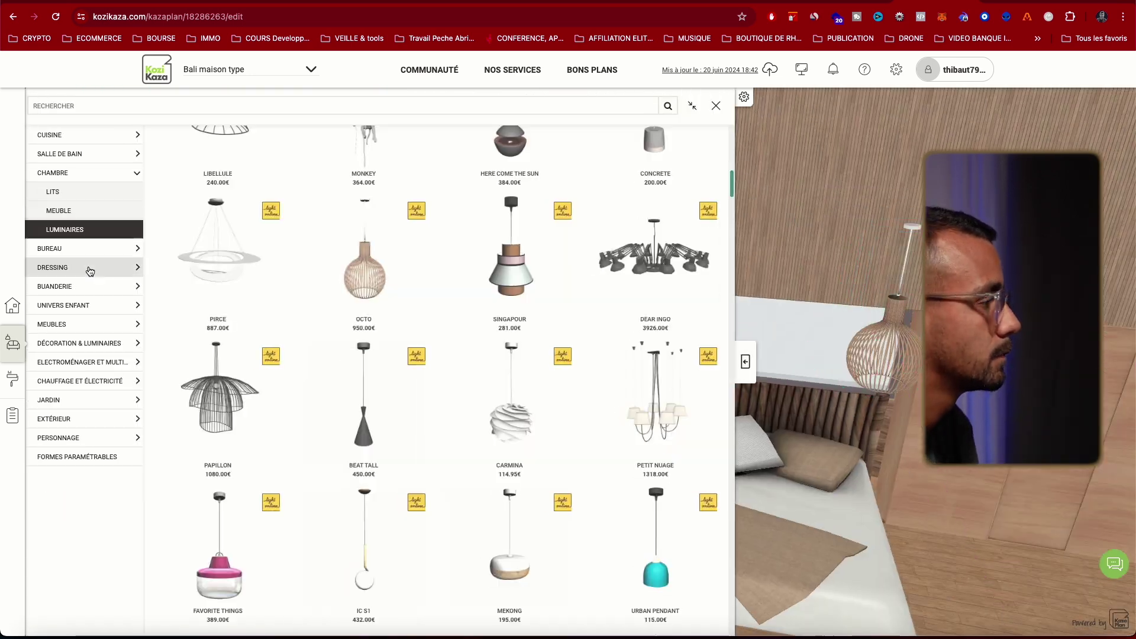
- Add a wood-framed Tikamoon mirror from the catalogue and fit it in the niche above the low cabinets
left_click(95, 343)
left_click(113, 305)
scroll(512, 390, "down", 10)
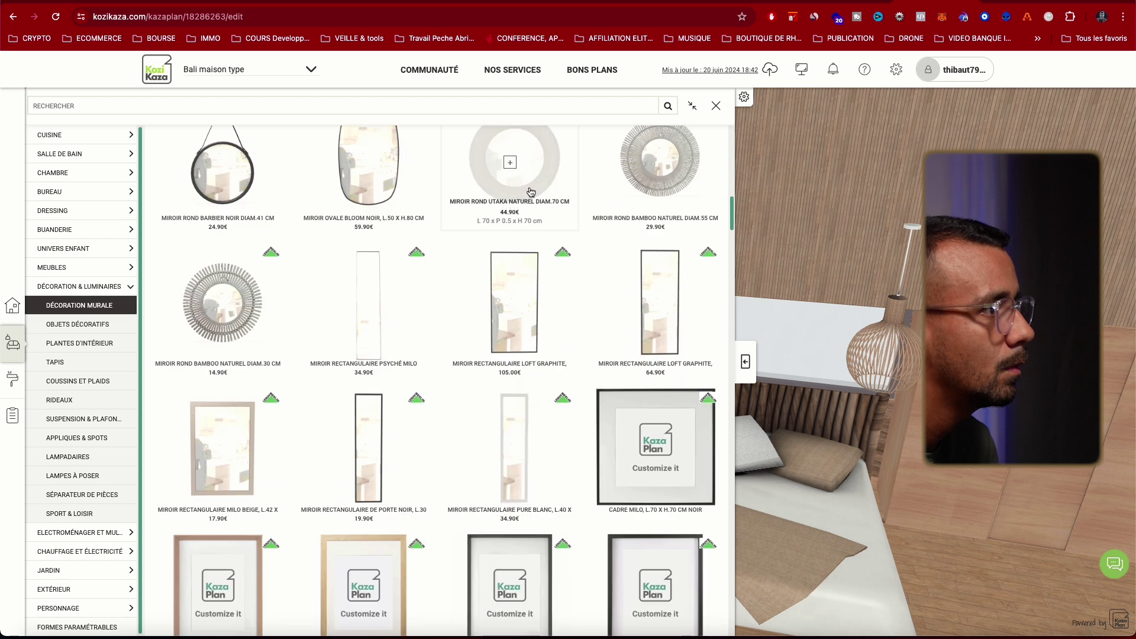
scroll(527, 190, "up", 4)
left_click(465, 463)
left_click_drag(464, 468, 472, 317)
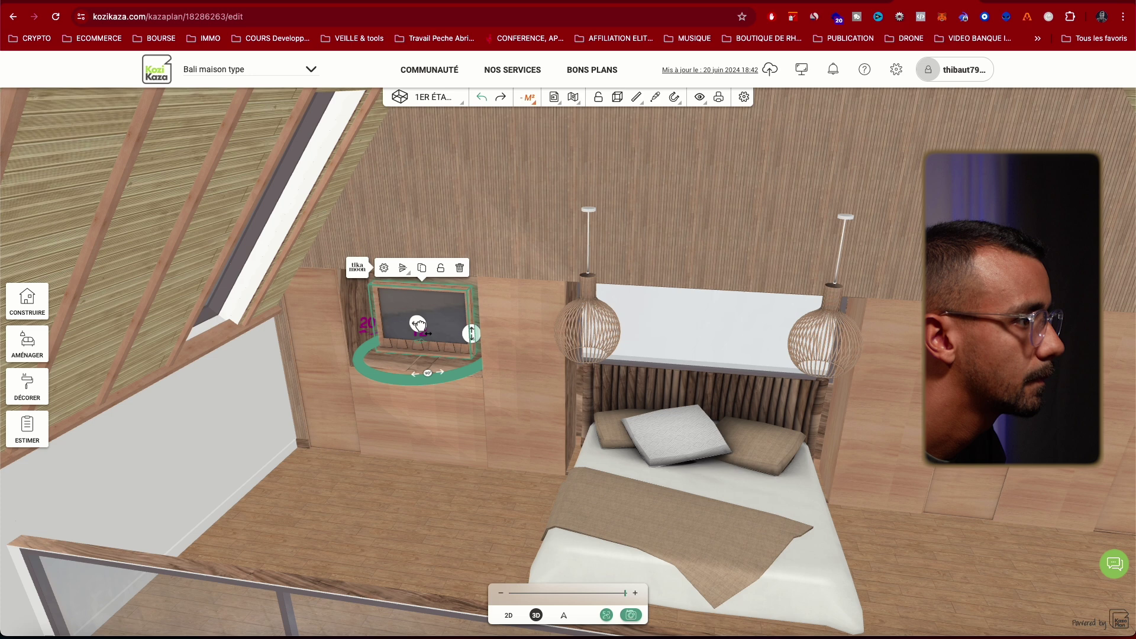
- Search the wall lights and spots catalogue for LED and add a slim bar light on the floor before the low cabinets
left_click(27, 344)
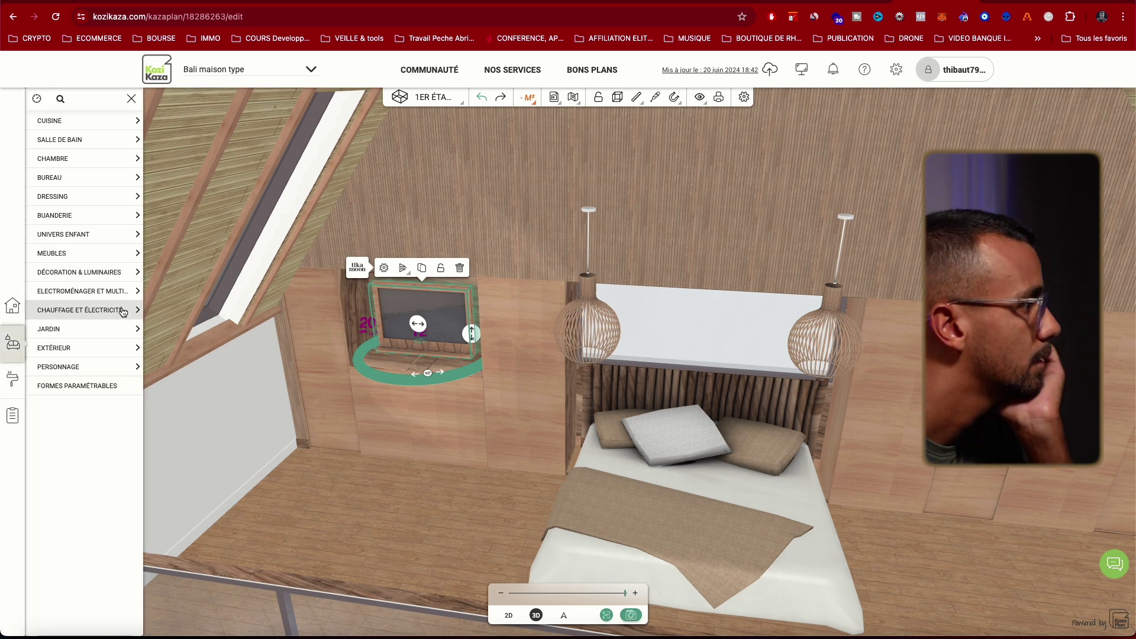
left_click(122, 310)
left_click(88, 366)
scroll(282, 424, "down", 10)
left_click(88, 419)
scroll(241, 386, "up", 10)
left_click(112, 286)
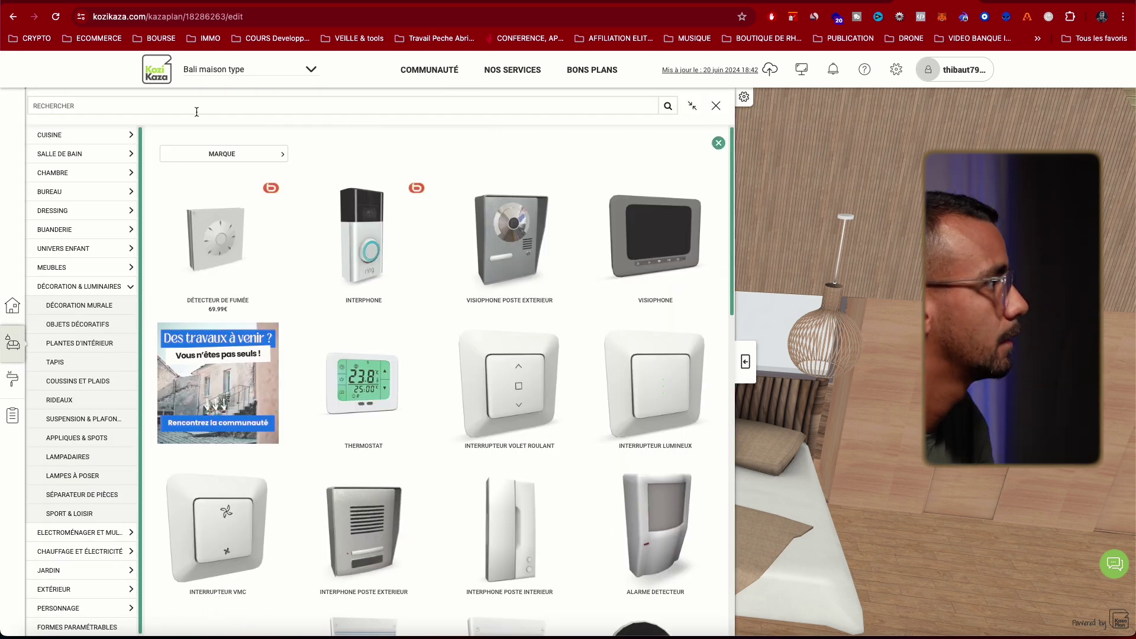
left_click(106, 438)
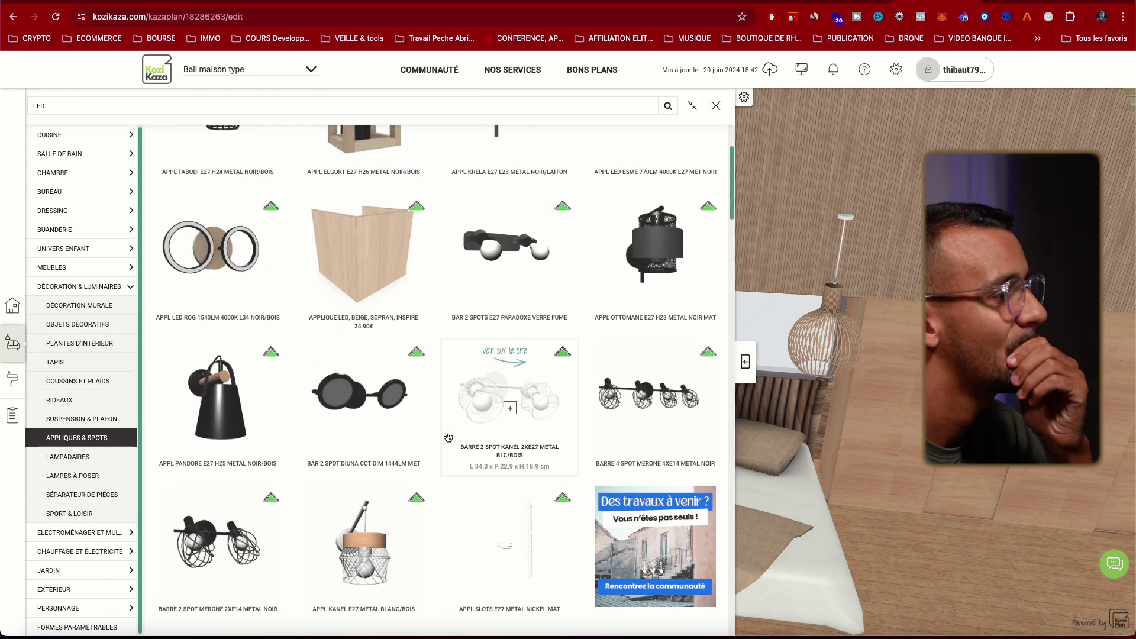
scroll(447, 435, "down", 20)
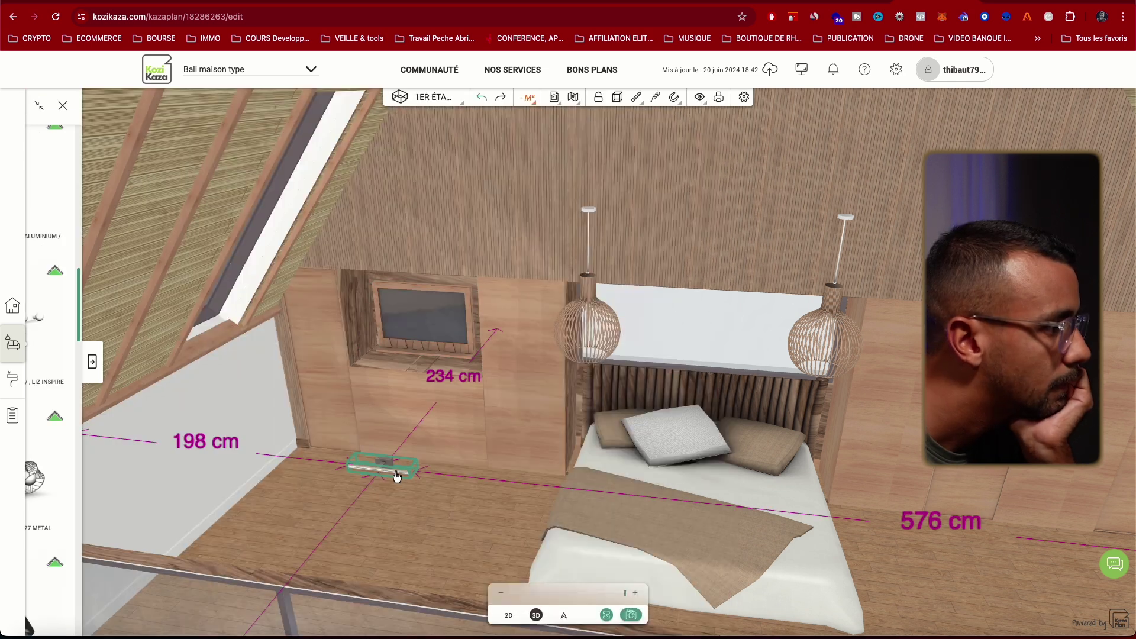
- Raise the slim bar light and move it to the top of the niche above the mirror
left_click_drag(375, 464, 436, 299)
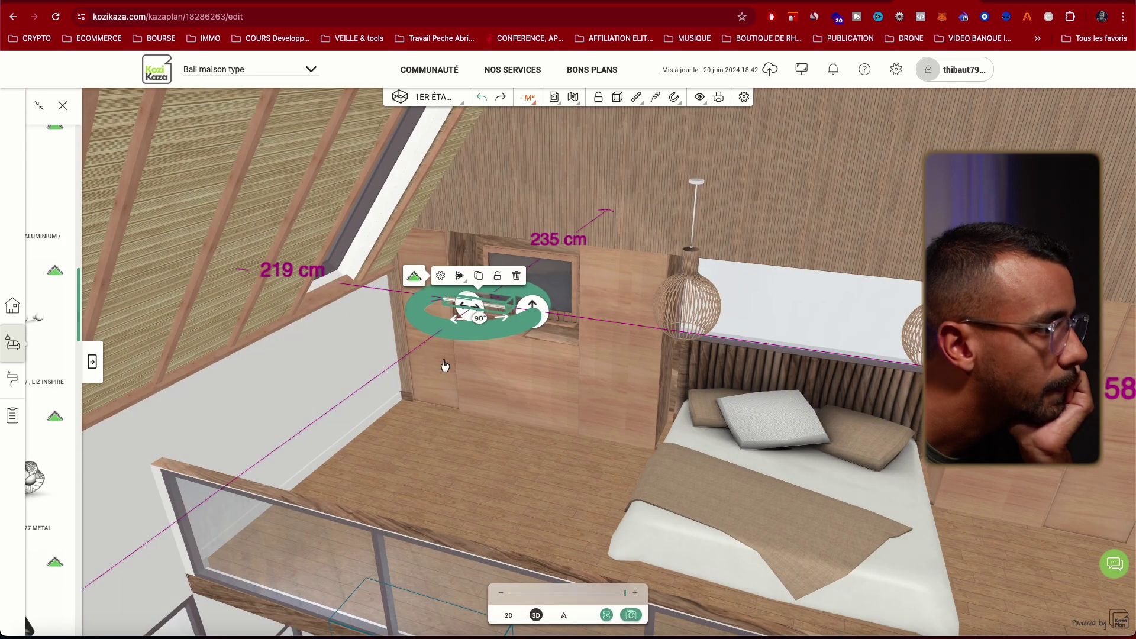
left_click_drag(521, 278, 568, 231)
left_click_drag(589, 385, 130, 389)
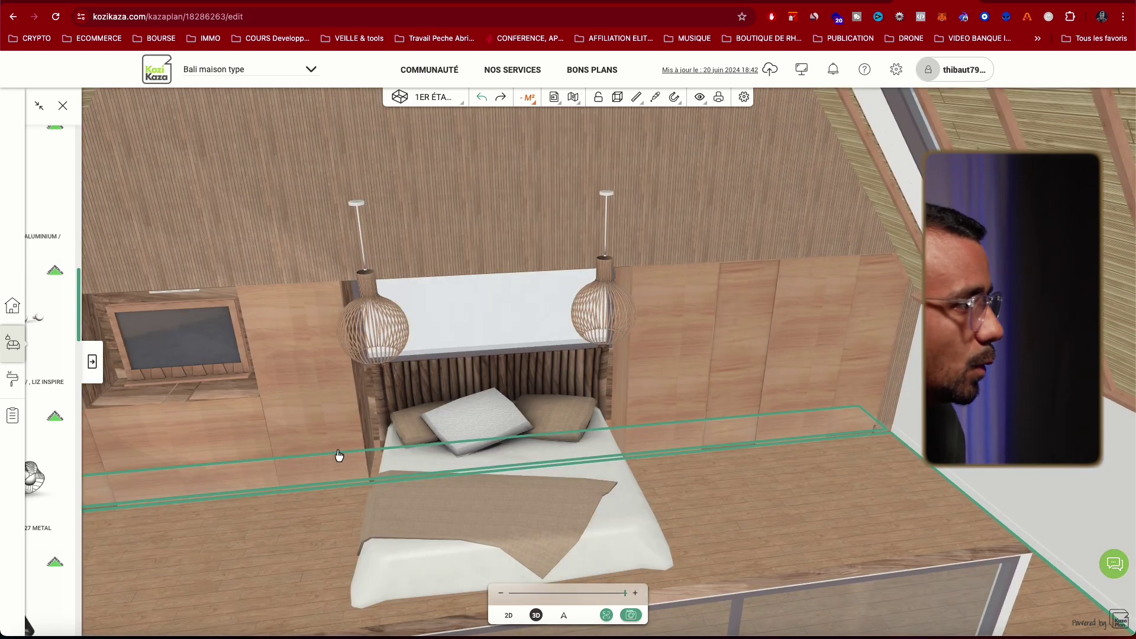
left_click_drag(263, 503, 243, 544)
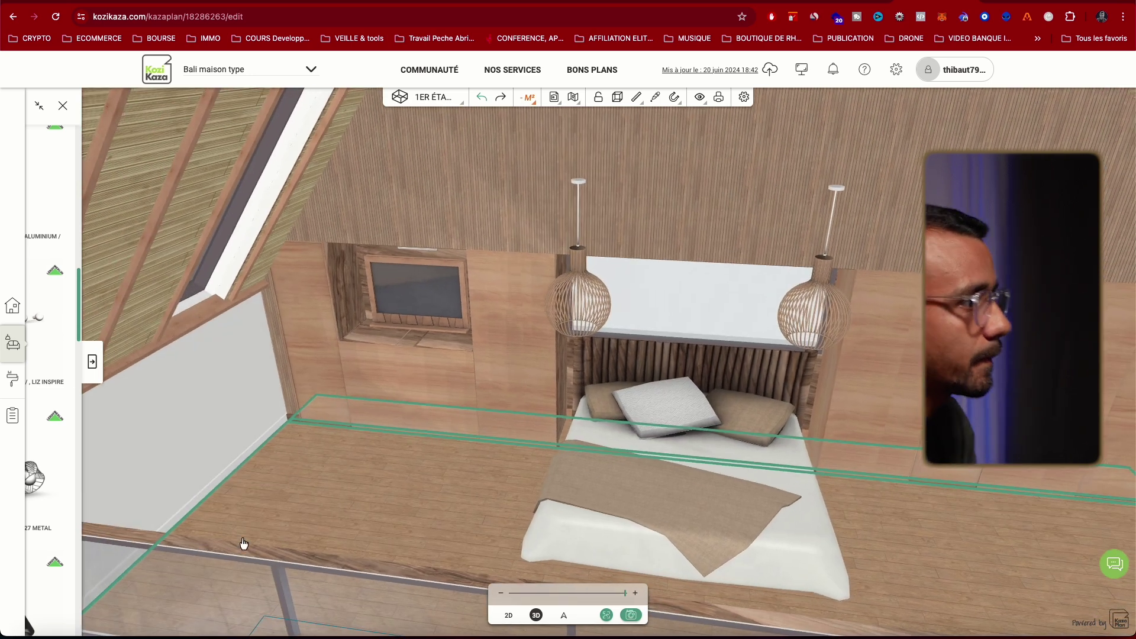
left_click_drag(385, 406, 421, 497)
- Lower the Octo pendant on the mirror side of the bed and shift it inside the bed alcove, in front of the window
left_click(529, 255)
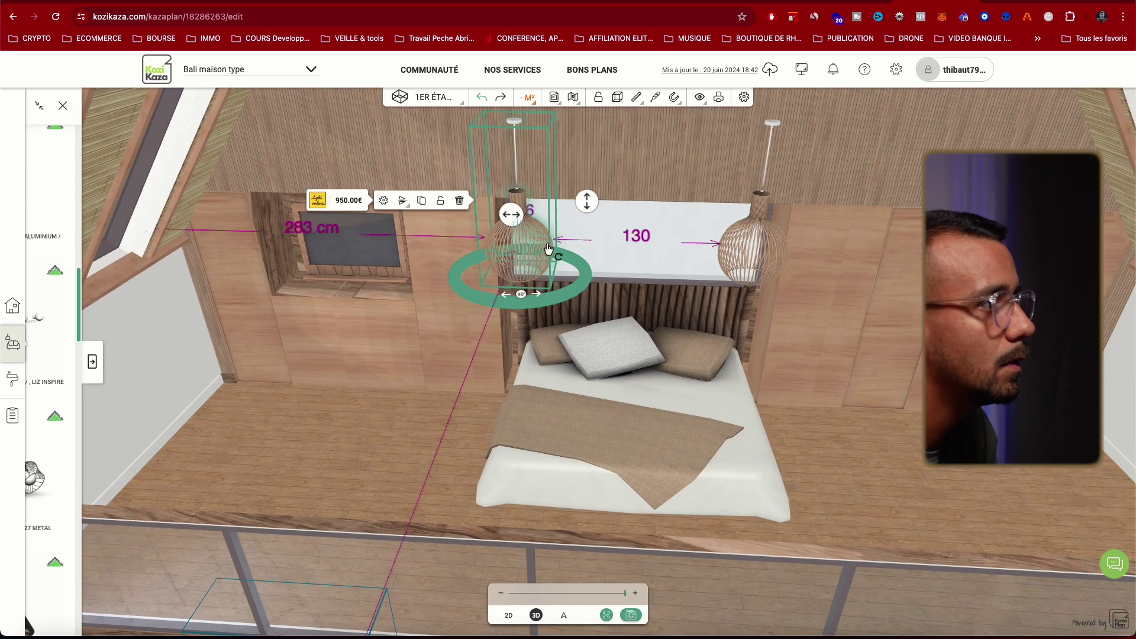
left_click_drag(586, 202, 584, 286)
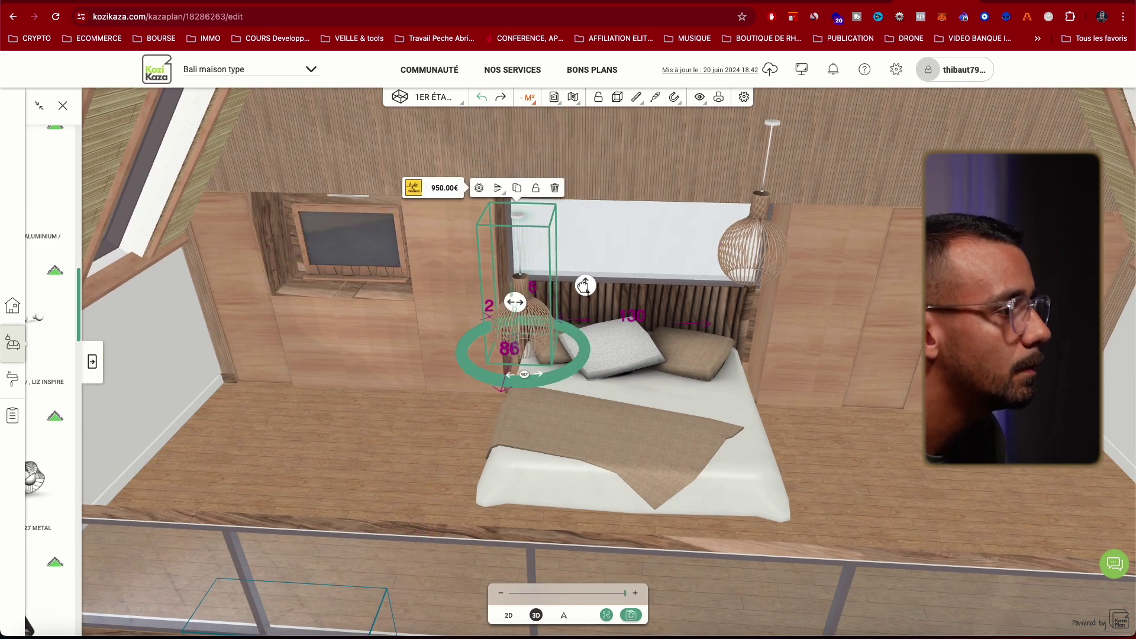
left_click_drag(535, 315, 597, 229)
left_click_drag(551, 271, 549, 270)
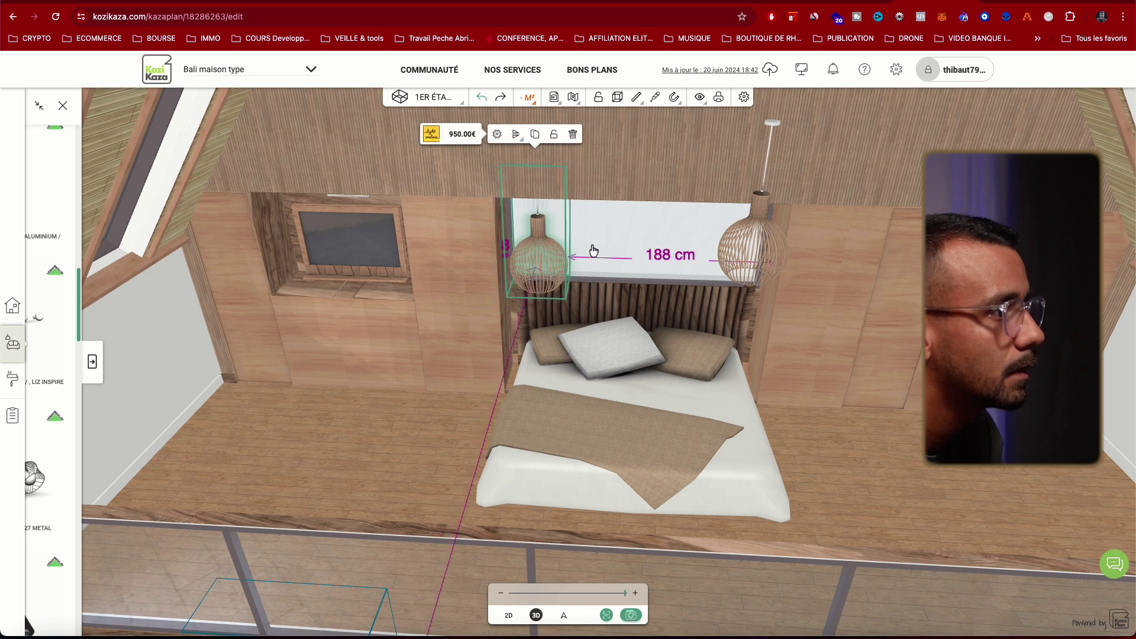
left_click_drag(602, 224, 602, 221)
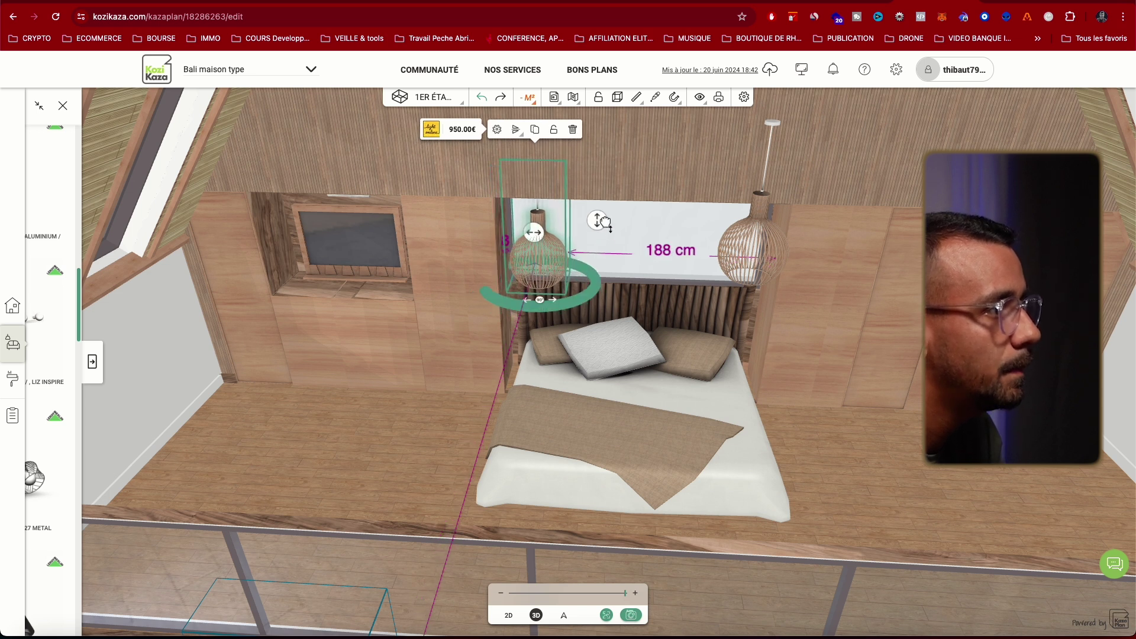
- Lower the second Octo pendant and shift it inside the bed alcove, in front of the window opposite the first pendant
left_click(745, 265)
left_click(769, 272)
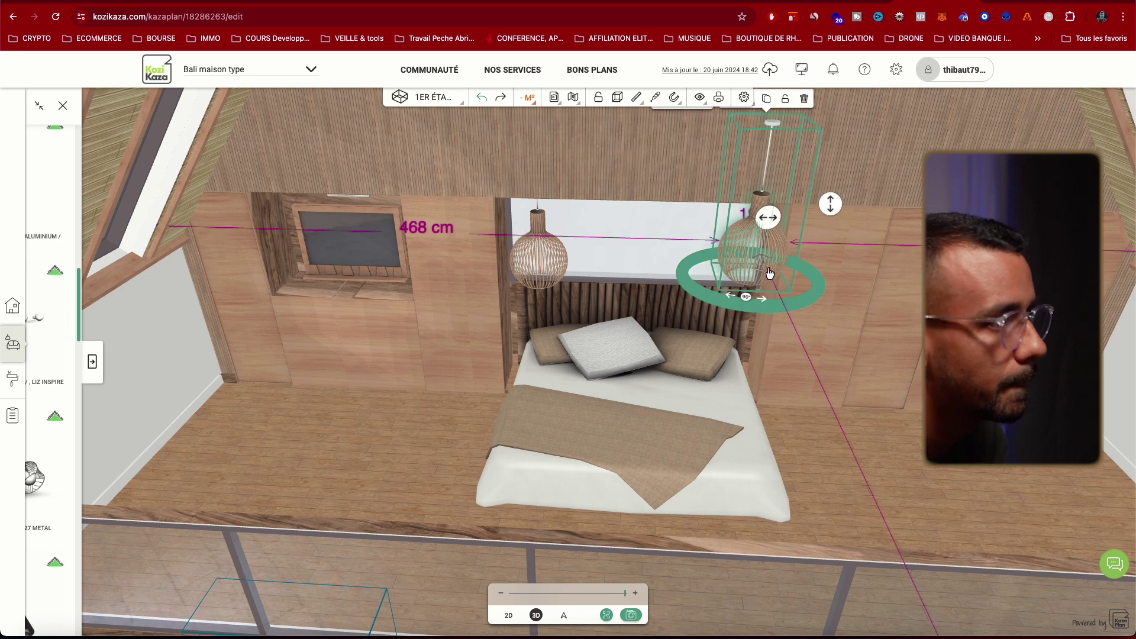
left_click_drag(830, 204, 734, 295)
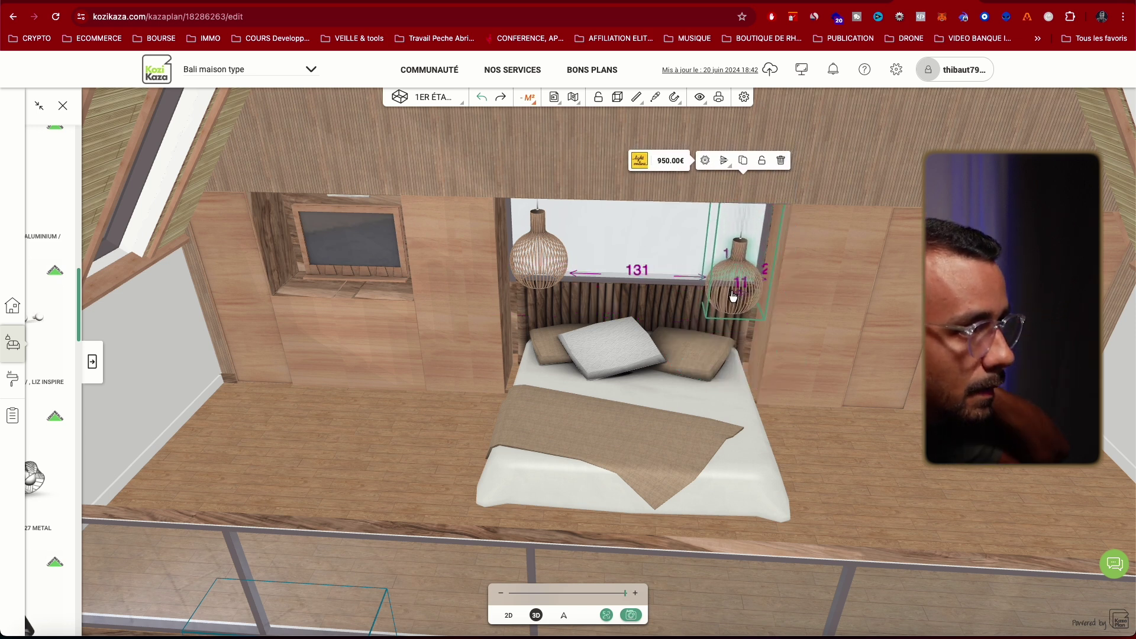
mouse_move(786, 270)
left_click_drag(782, 267, 784, 251)
mouse_move(855, 485)
left_mouse_down()
mouse_move(848, 463)
mouse_move(848, 475)
left_mouse_up()
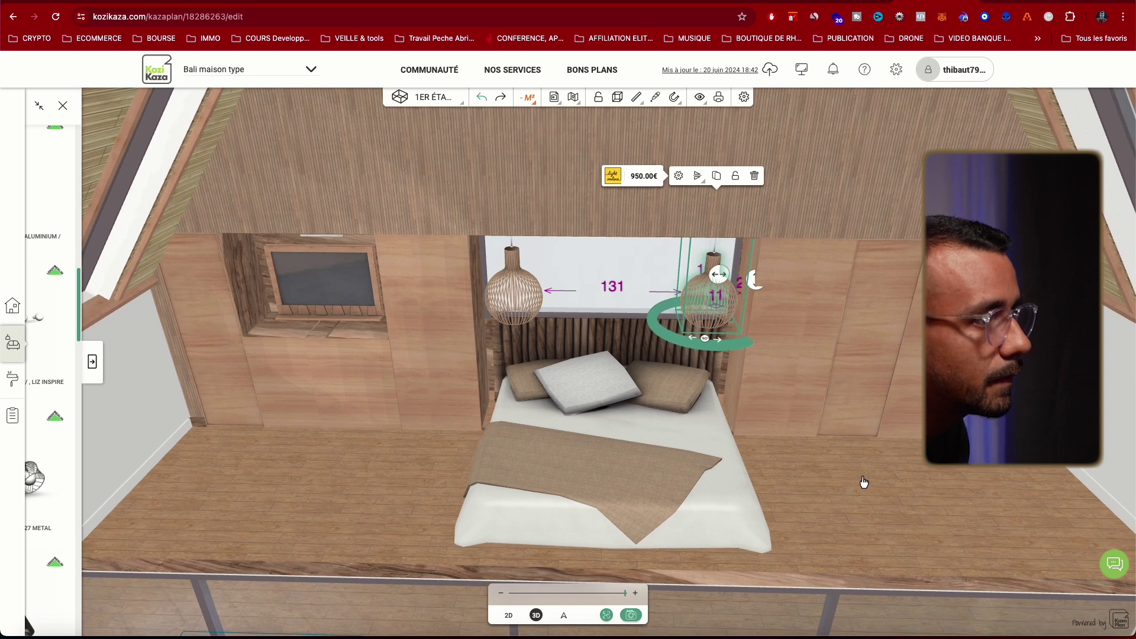
left_click(854, 490)
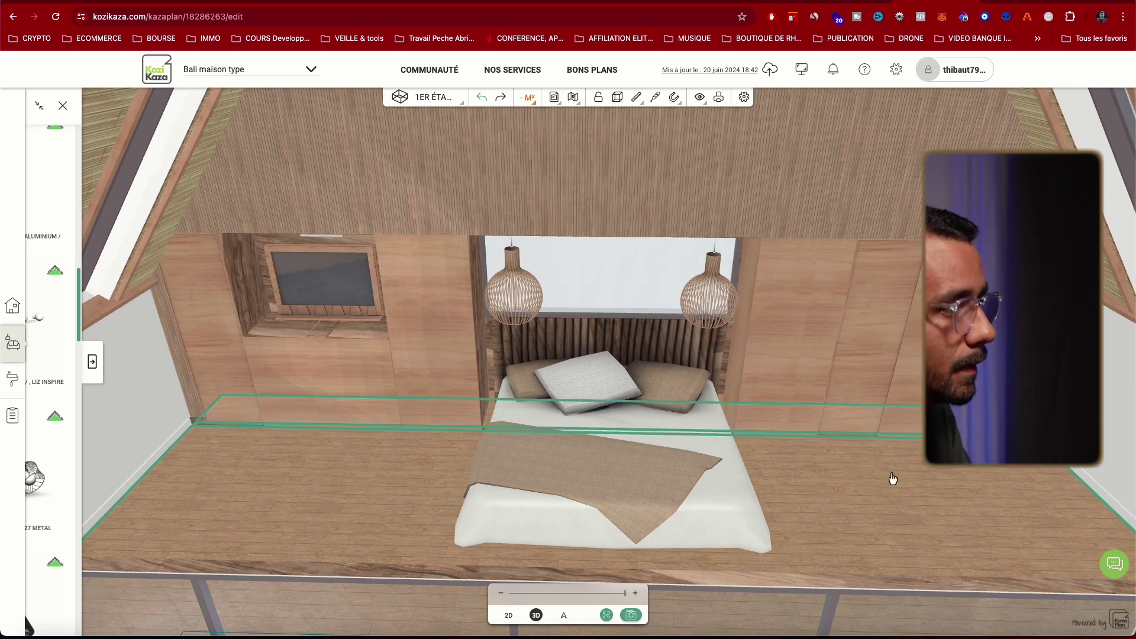
key("Escape")
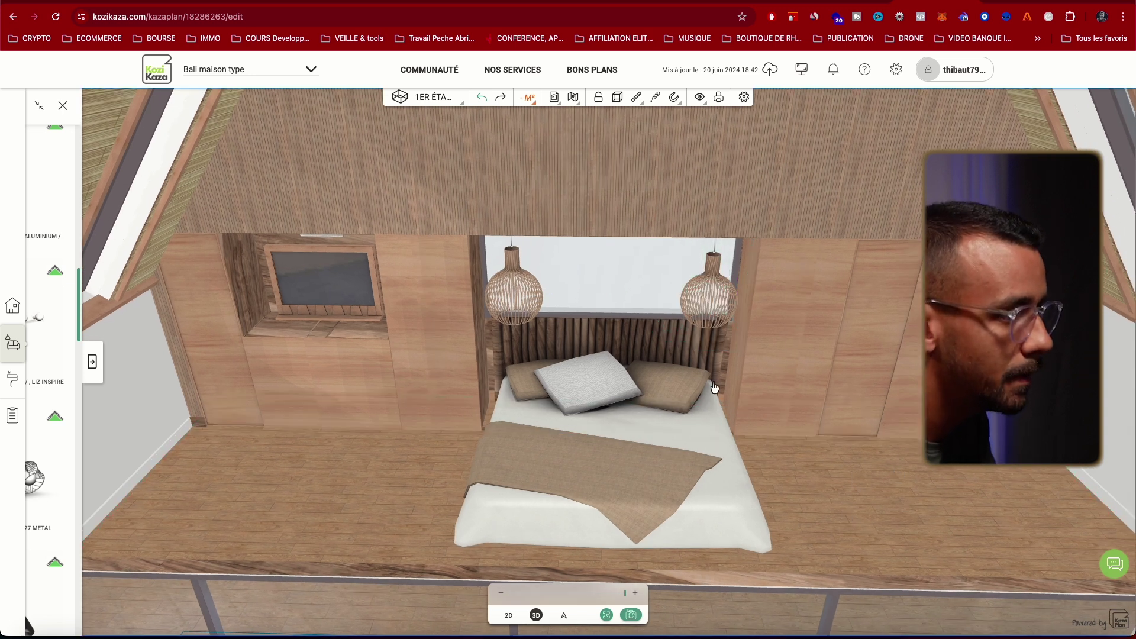
- Set the width of the Tête de lit River bed to 270 cm
left_click(675, 352)
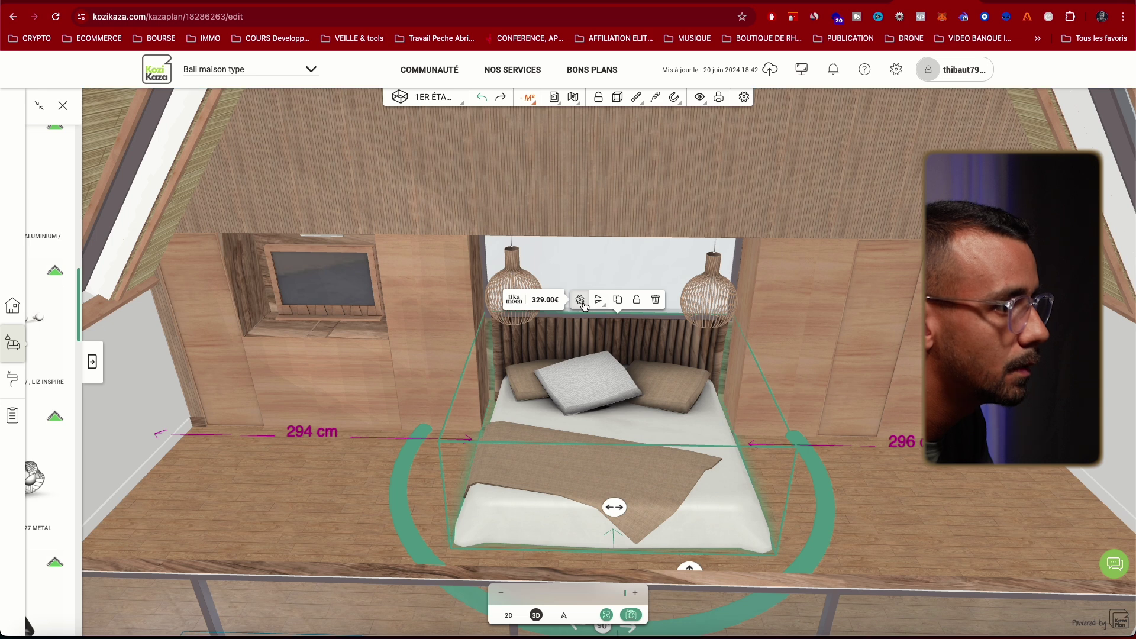
double_click(638, 330)
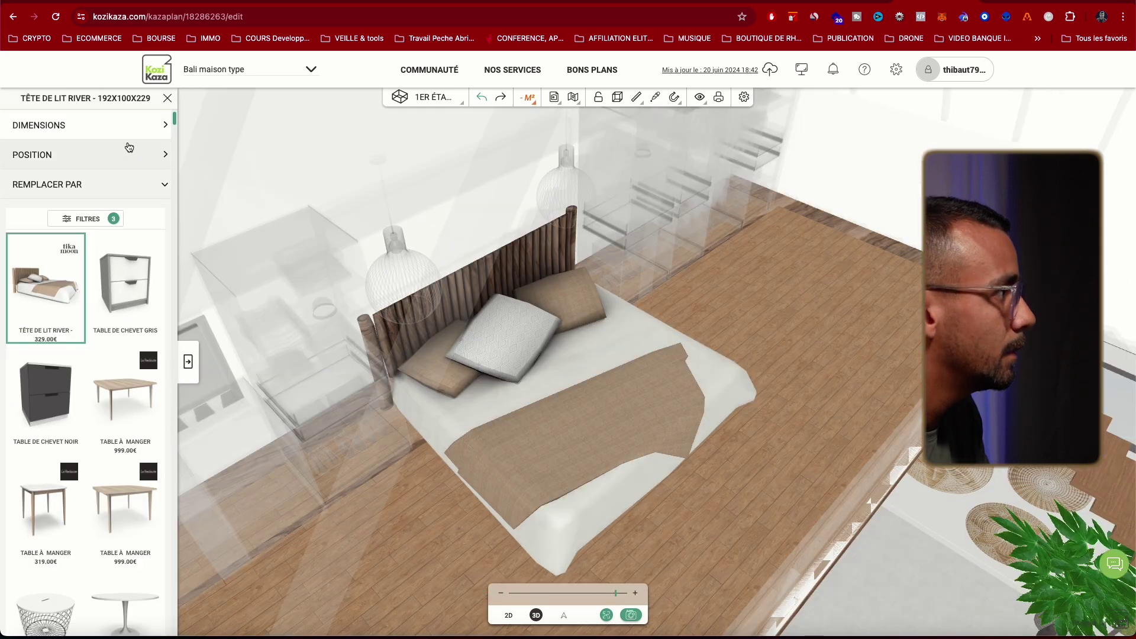
left_click(126, 127)
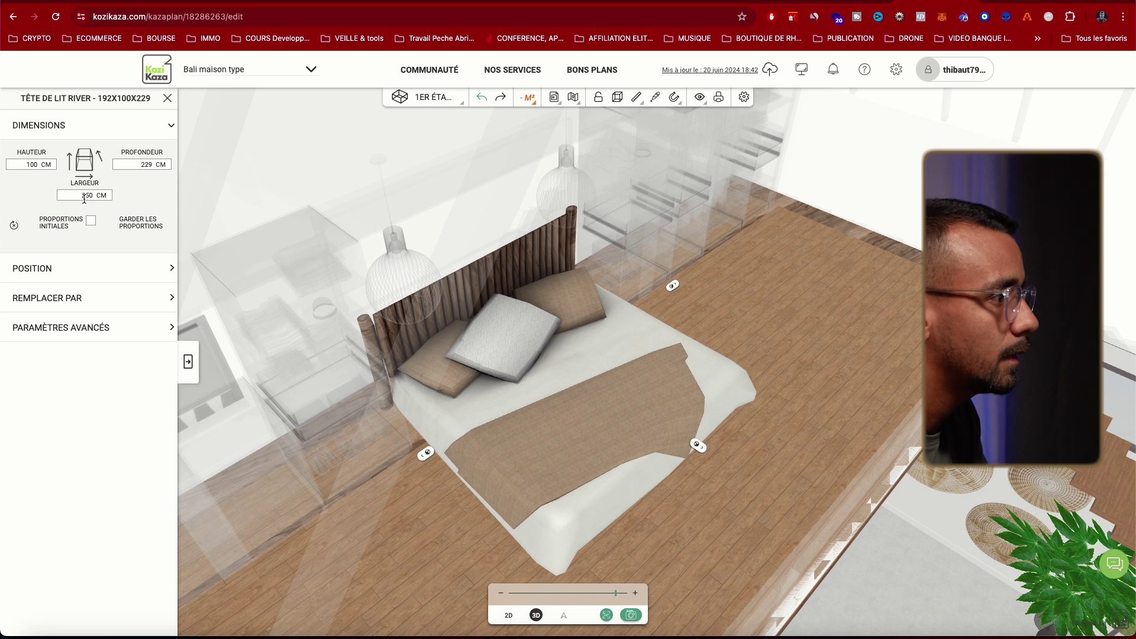
key("BackSpace")
key("BackSpace")
type("60")
key("BackSpace")
key("BackSpace")
type("70")
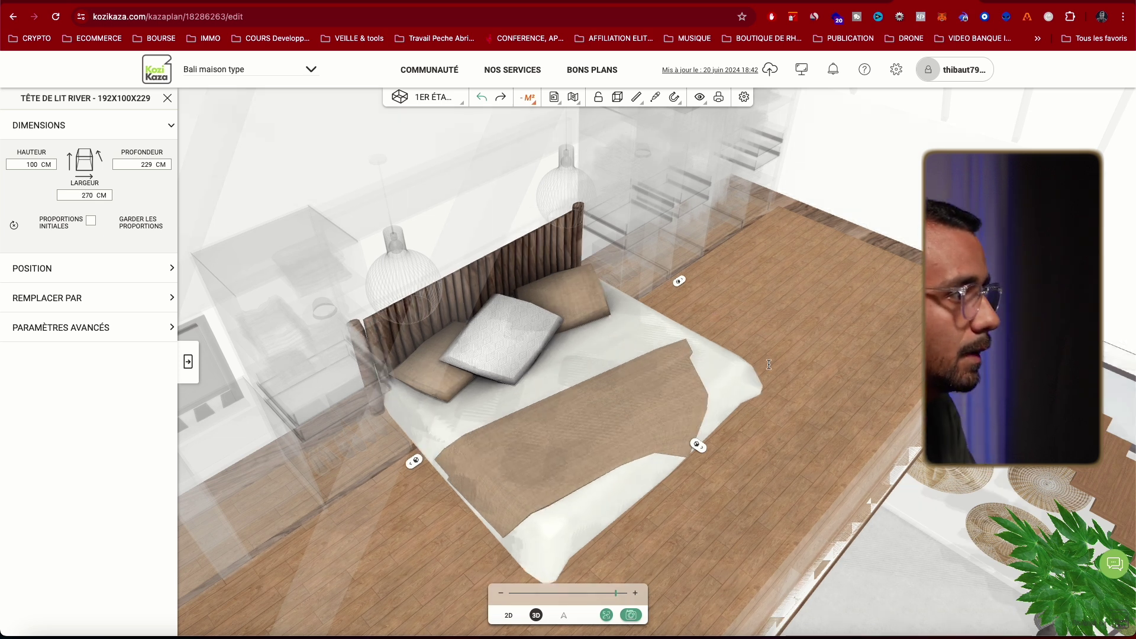
left_click(828, 362)
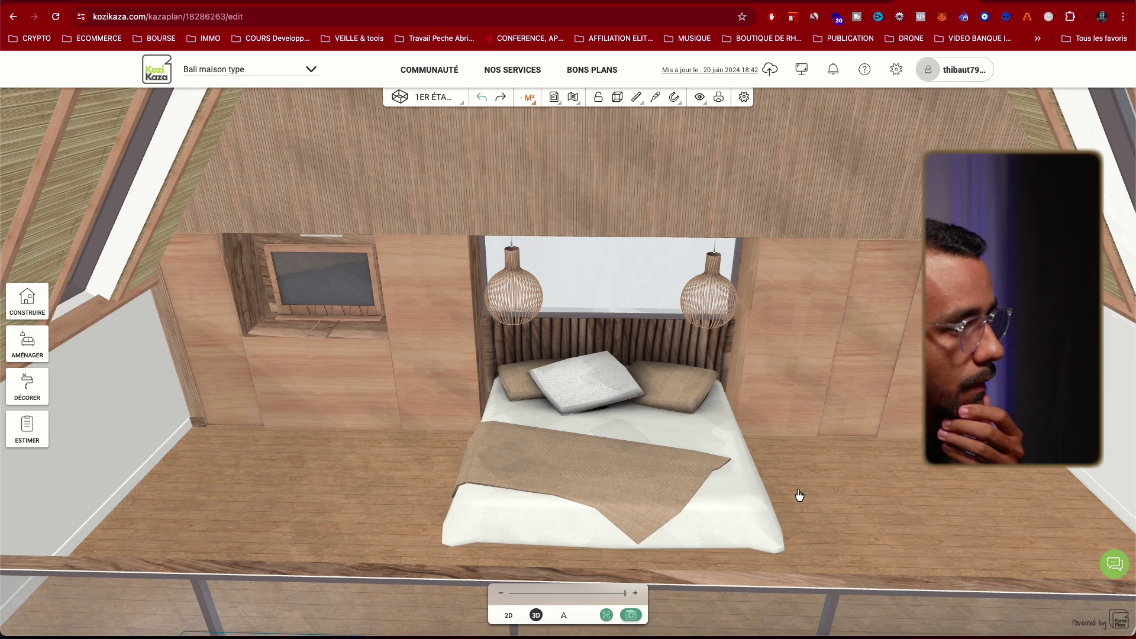
- Add a floor lamp near the tall dressing doors and replace it with the black rattan Lampadaire Noir Rotin
mouse_move(829, 507)
left_mouse_down()
mouse_move(836, 498)
mouse_move(851, 508)
mouse_move(892, 466)
left_mouse_up()
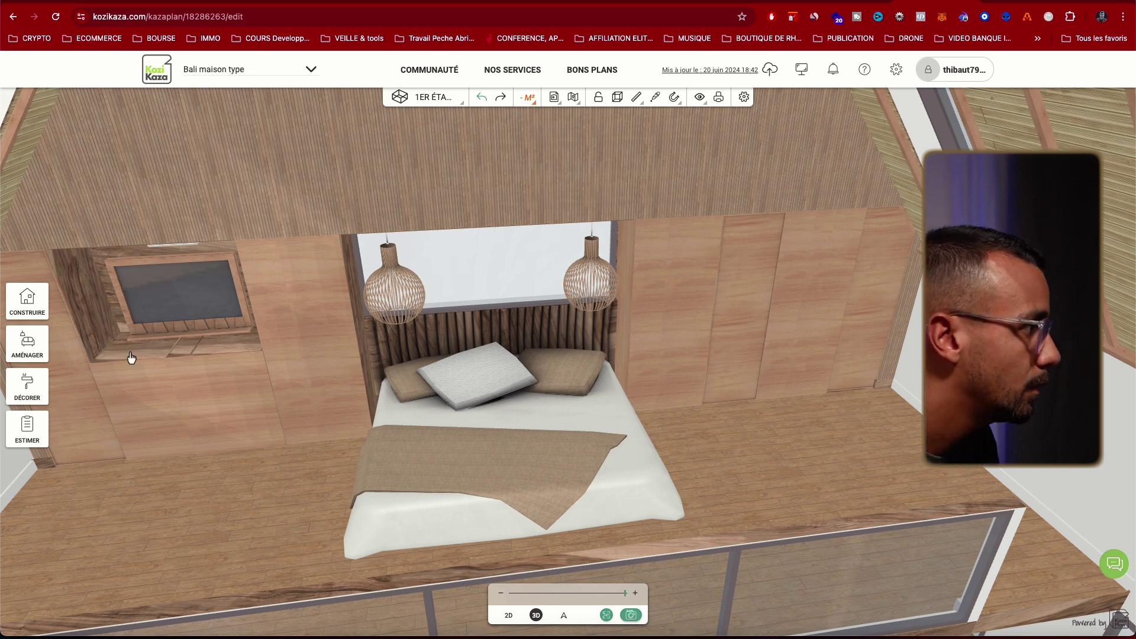
left_click_drag(789, 477, 777, 476)
left_click(25, 346)
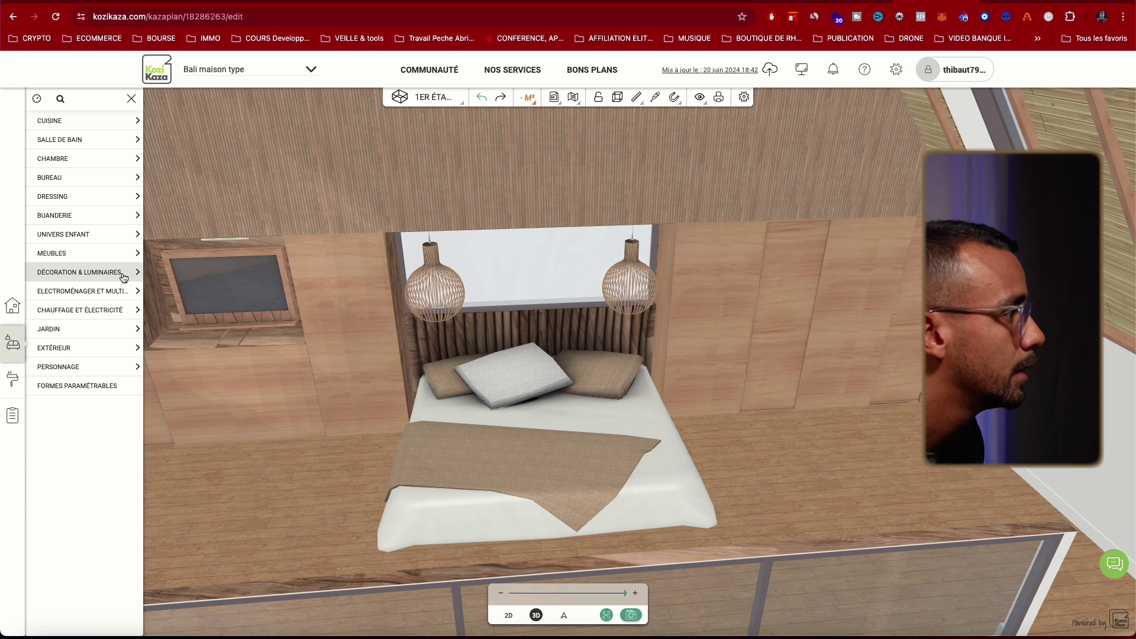
left_click(123, 273)
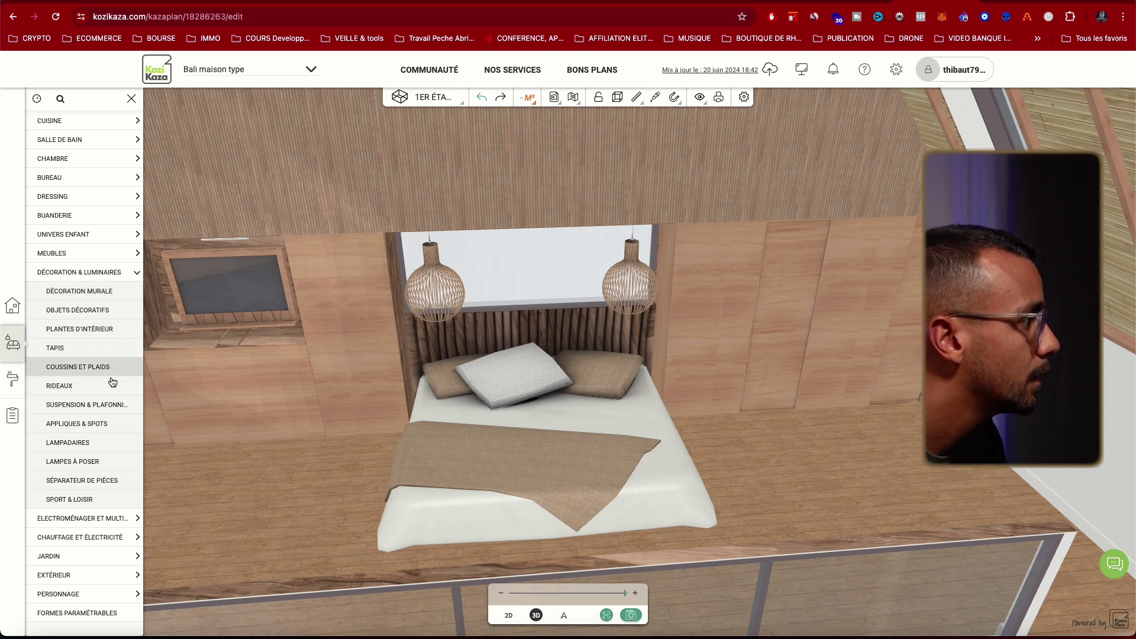
left_click(112, 444)
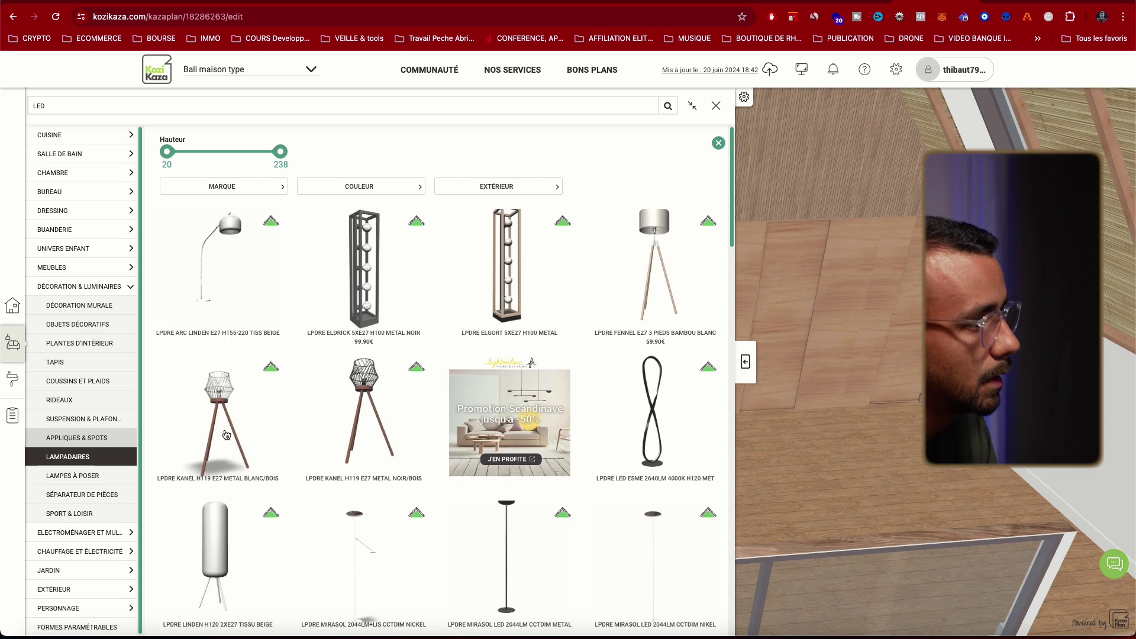
scroll(578, 487, "down", 5)
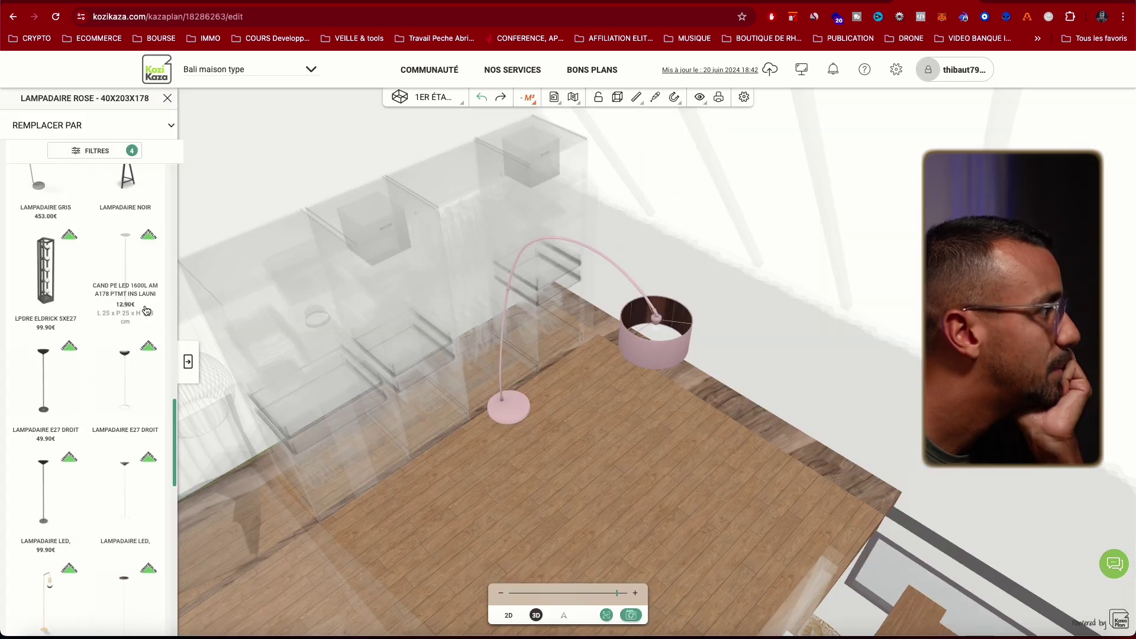
scroll(146, 310, "up", 3)
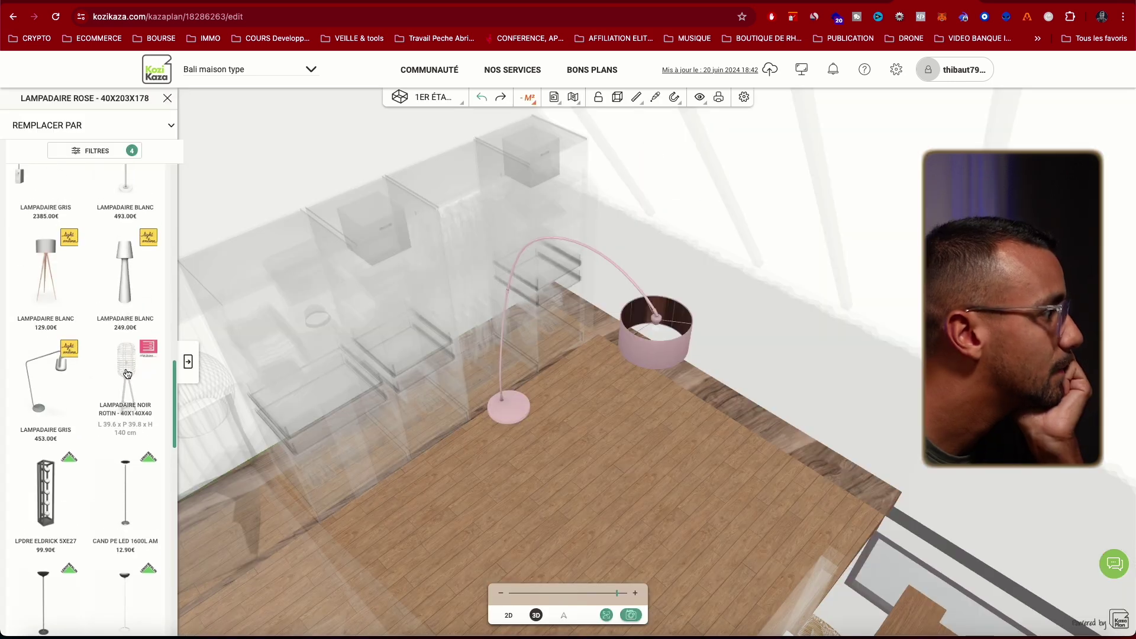
left_click(128, 385)
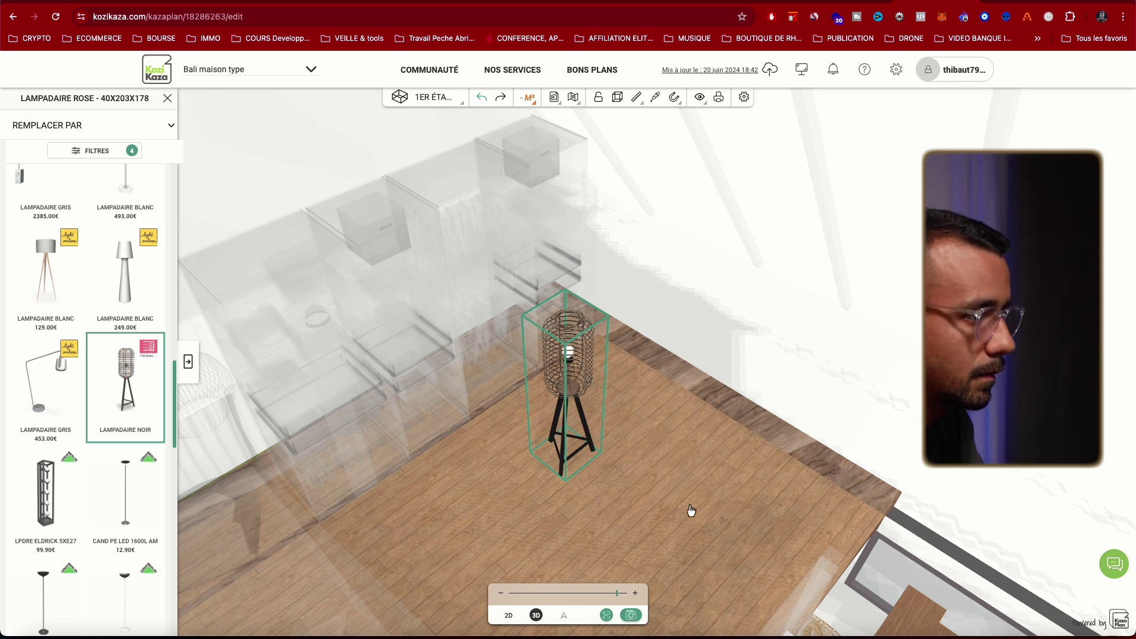
left_click(712, 509)
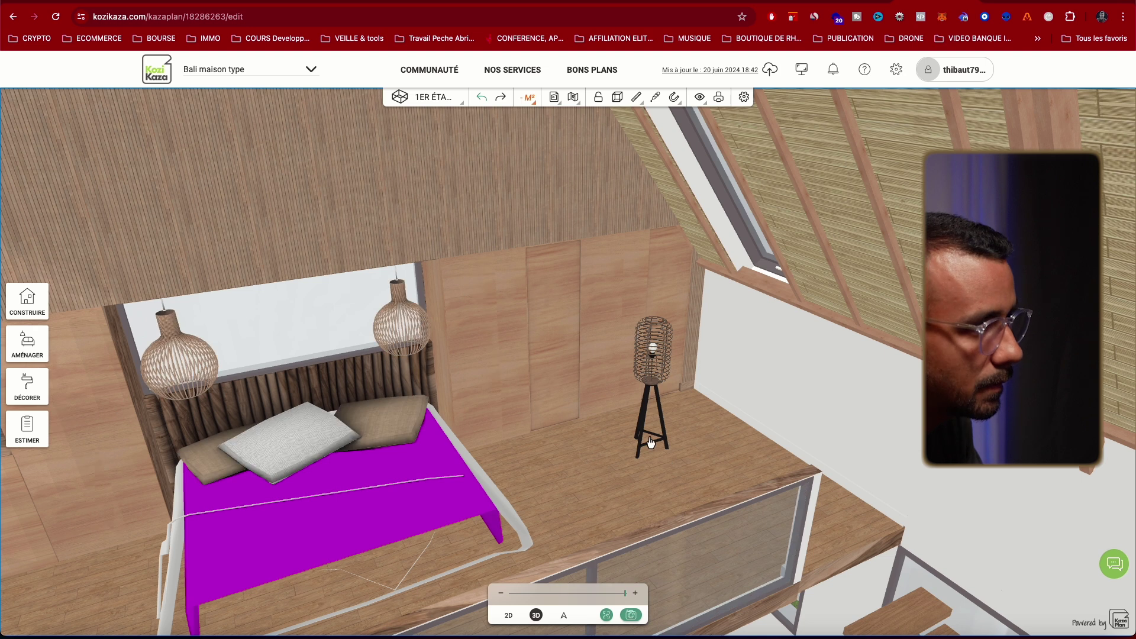
- Move the black rattan floor lamp further toward the room's corner beyond the dressing doors
left_click(661, 366)
left_click_drag(659, 367, 699, 336)
left_click_drag(646, 514, 565, 537)
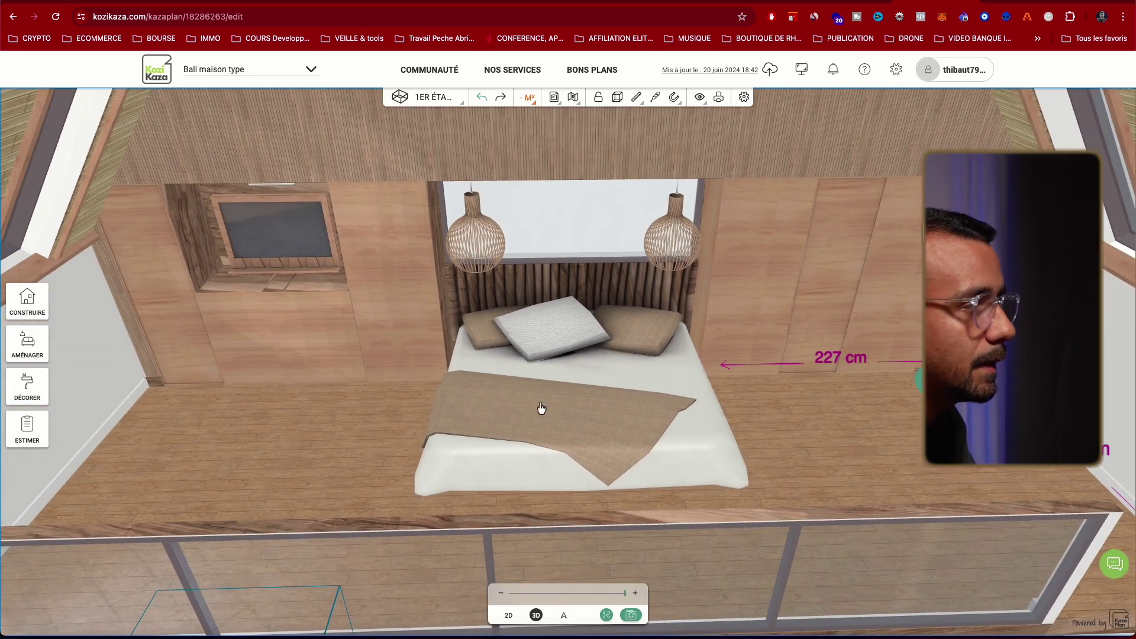
- Add the Tapis Banya Carbone 120x160 rug from the catalogue and place it under the foot of the bed
left_click(39, 354)
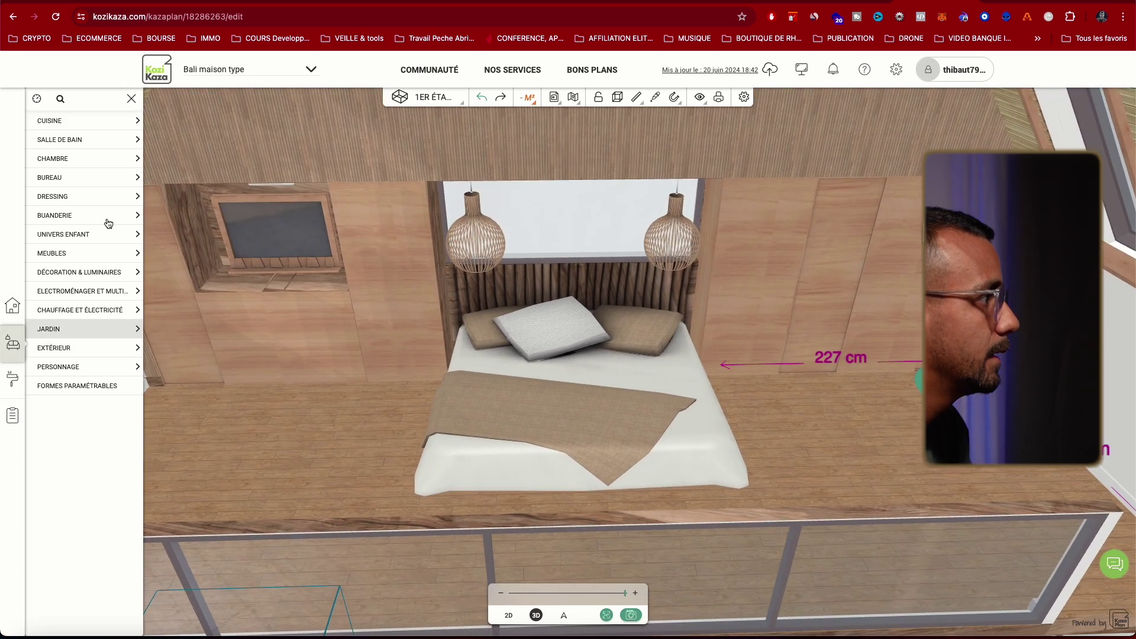
left_click(112, 274)
left_click(110, 349)
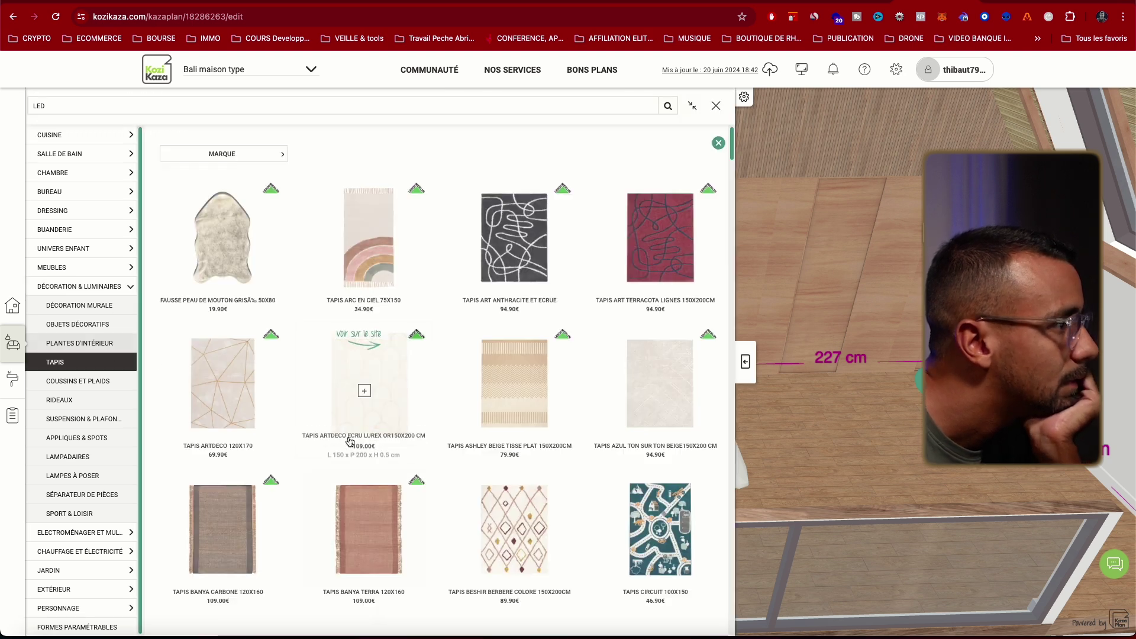
scroll(452, 417, "down", 6)
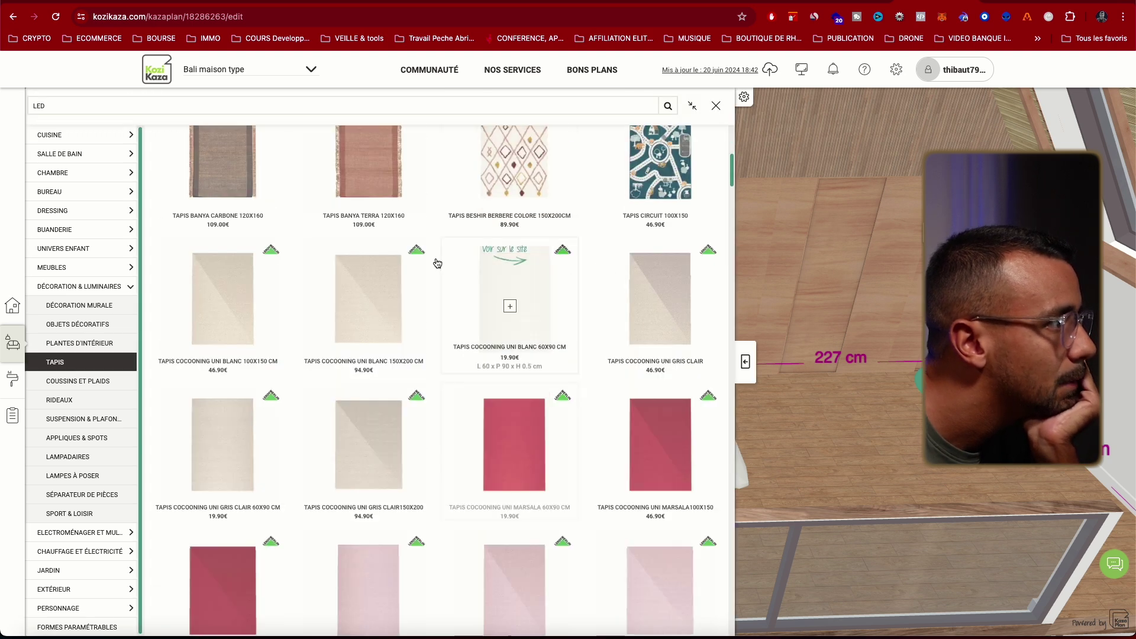
left_click(249, 183)
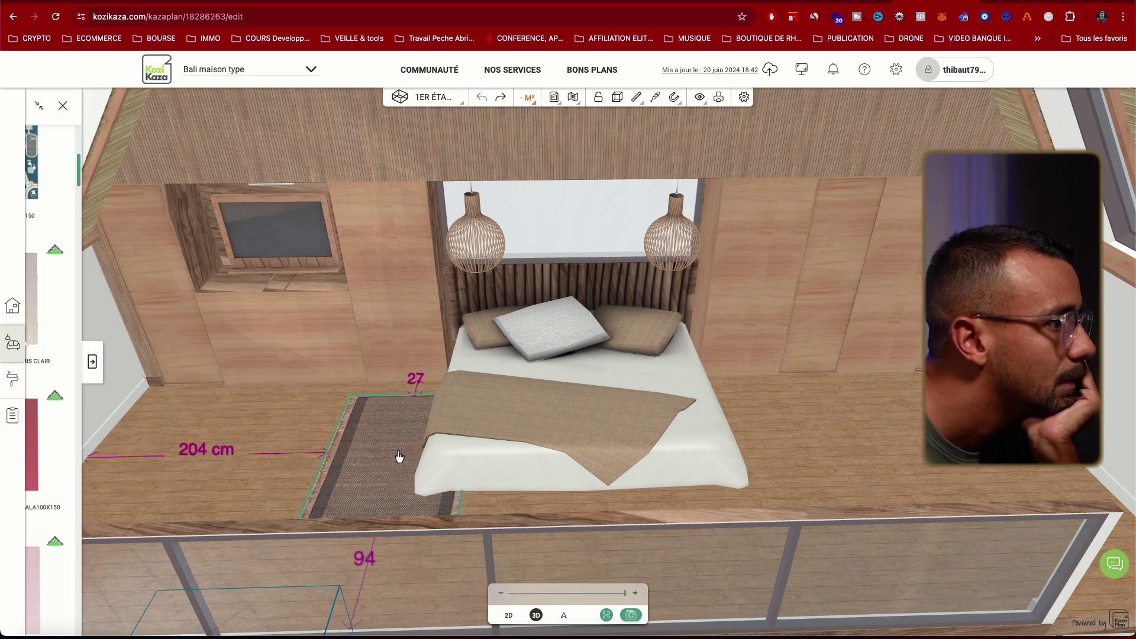
left_click_drag(399, 463, 399, 462)
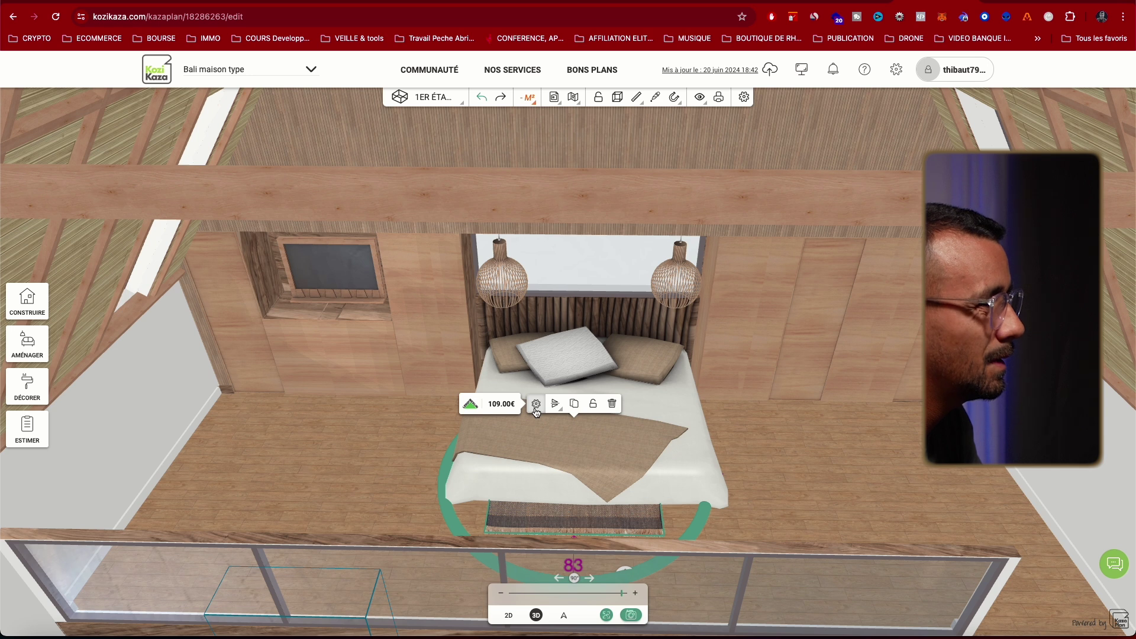
- Set the Banya Carbone rug's width to 269 cm and shift it to sit centred under the foot of the bed
double_click(449, 453)
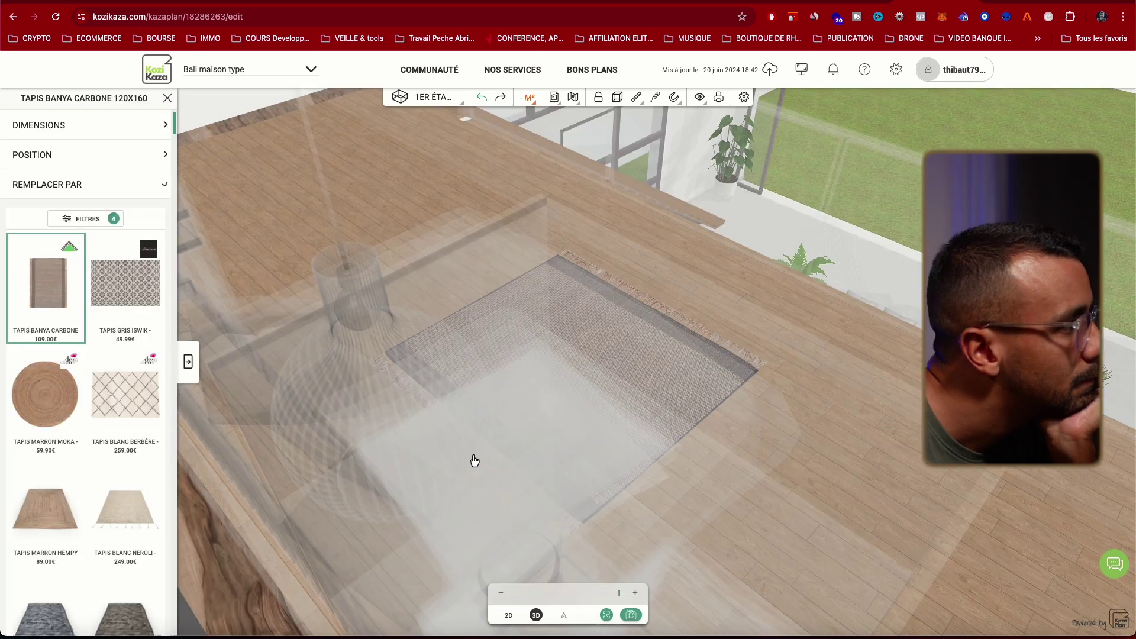
left_click(140, 127)
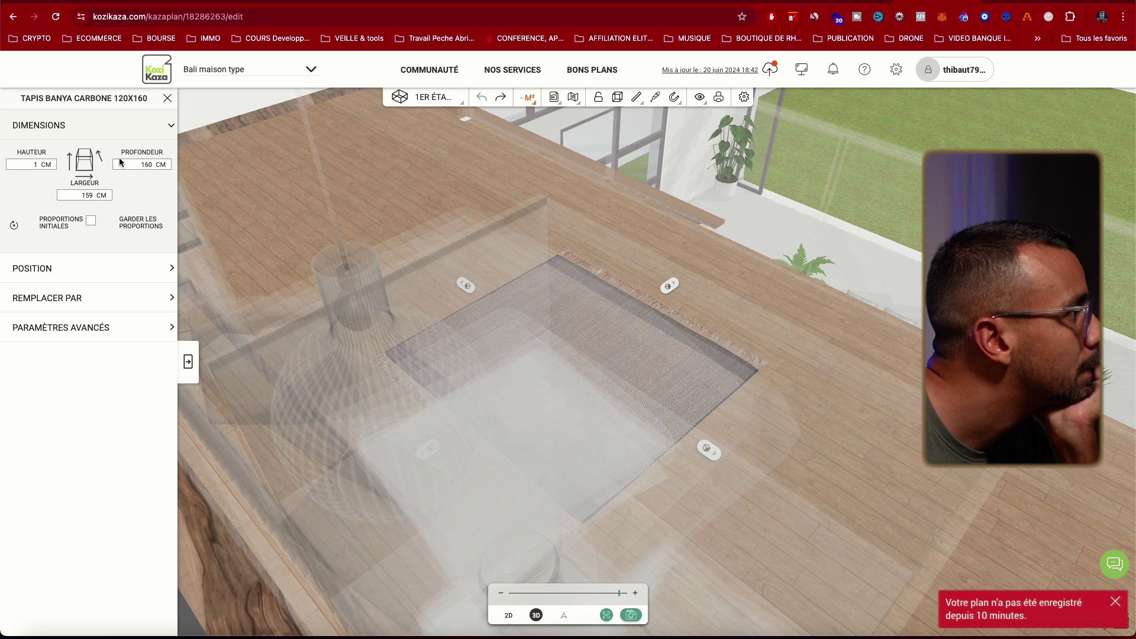
double_click(86, 194)
key("Up")
key("Up")
key("Up")
key("Up")
key("Up")
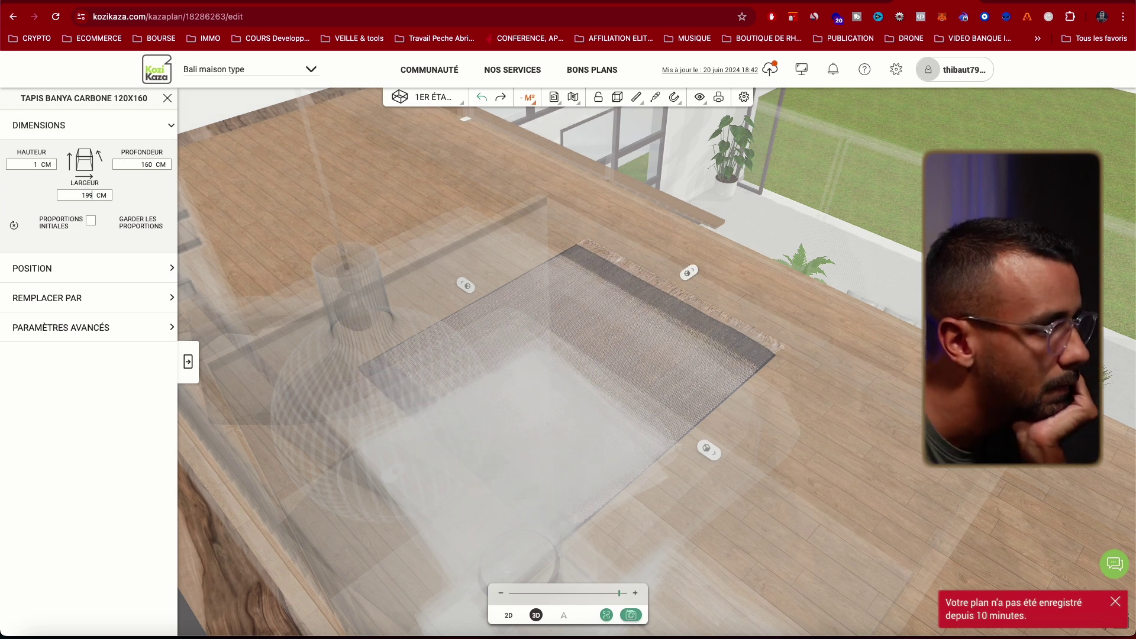
key("Up")
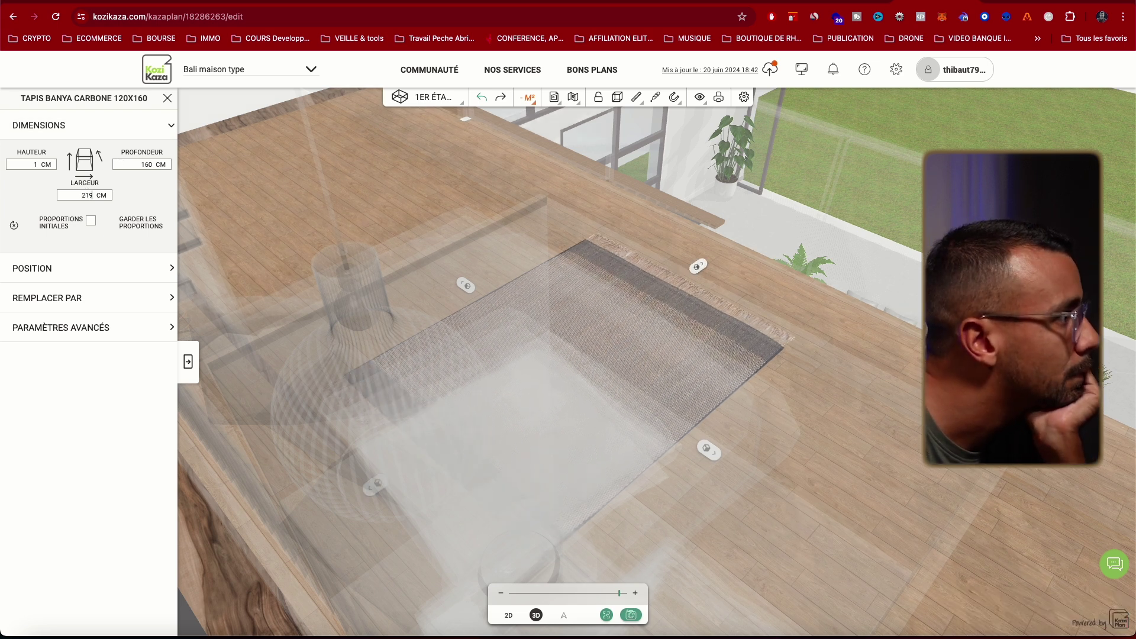
double_click(88, 195)
type("269")
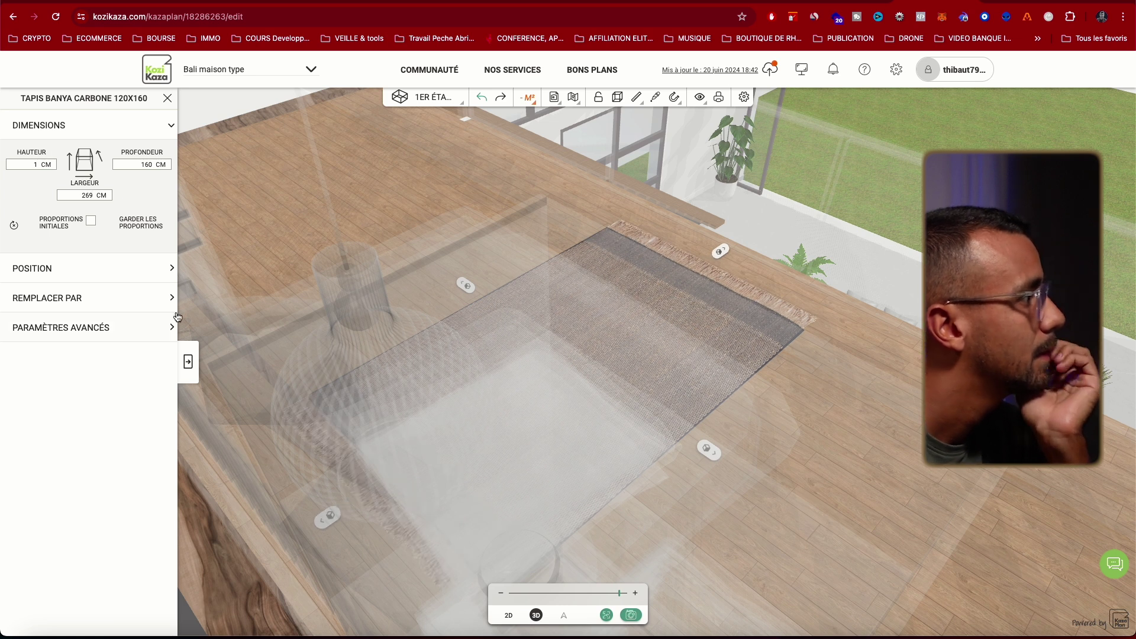
left_click(160, 329)
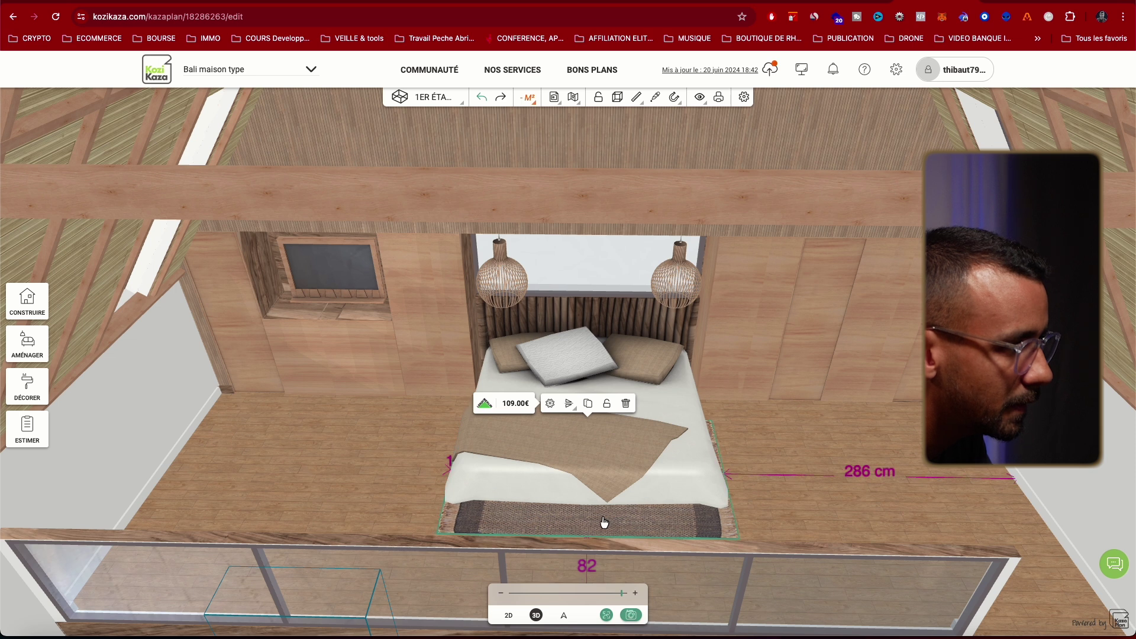
left_click_drag(606, 521, 602, 516)
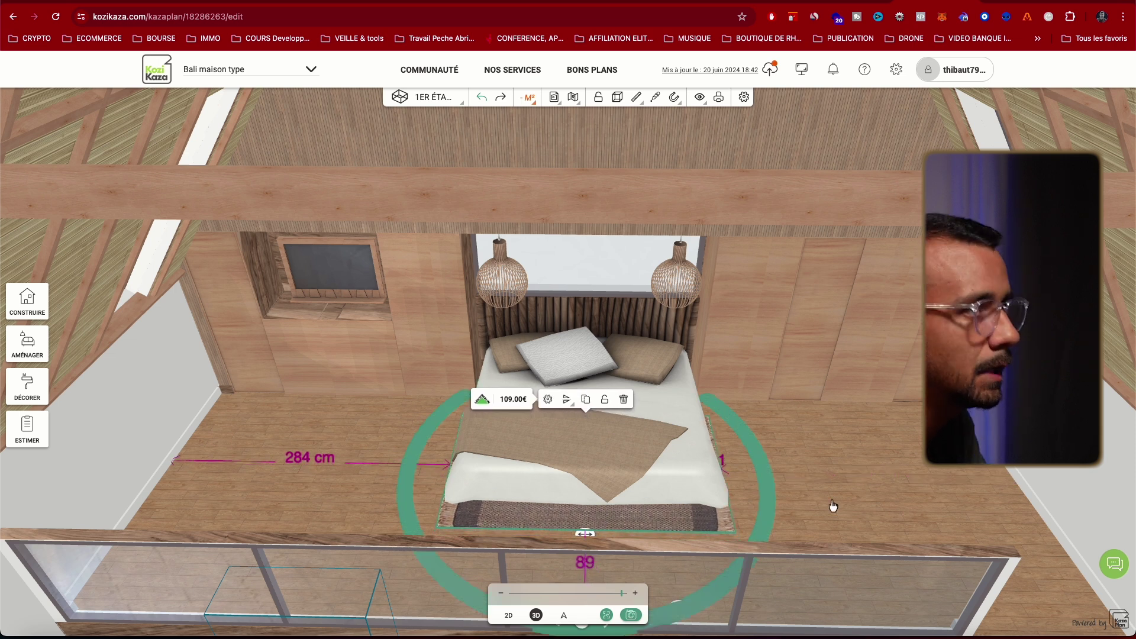
mouse_move(892, 514)
left_mouse_down()
mouse_move(874, 510)
mouse_move(927, 517)
mouse_move(895, 524)
left_mouse_up()
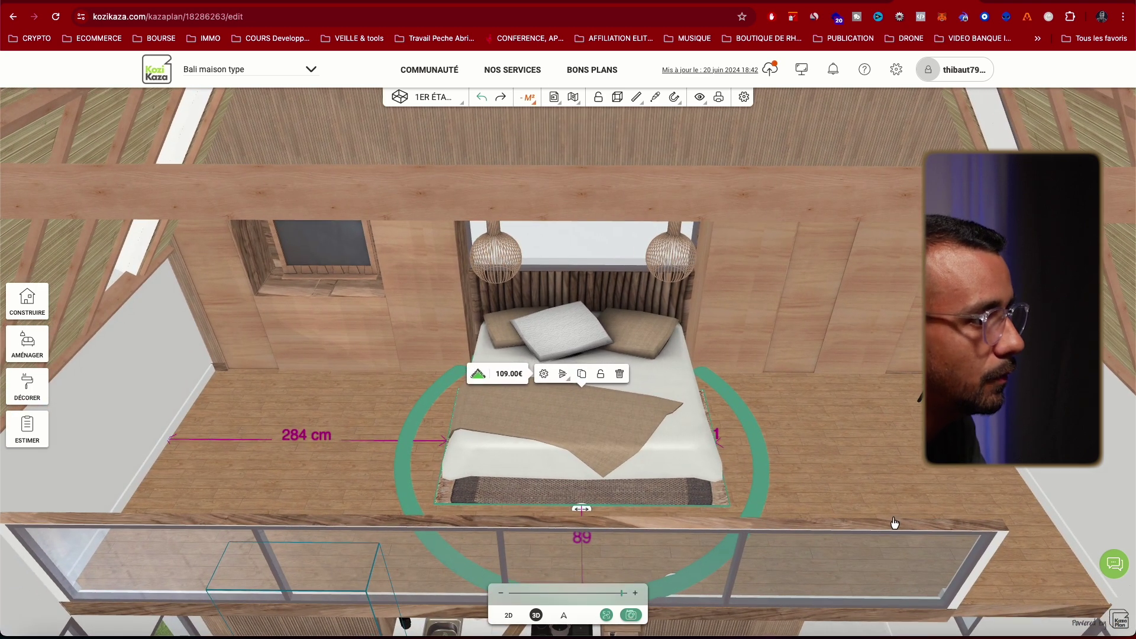
- Try to copy the bed throw's Chanvre Naturel material onto the rug
left_click(653, 99)
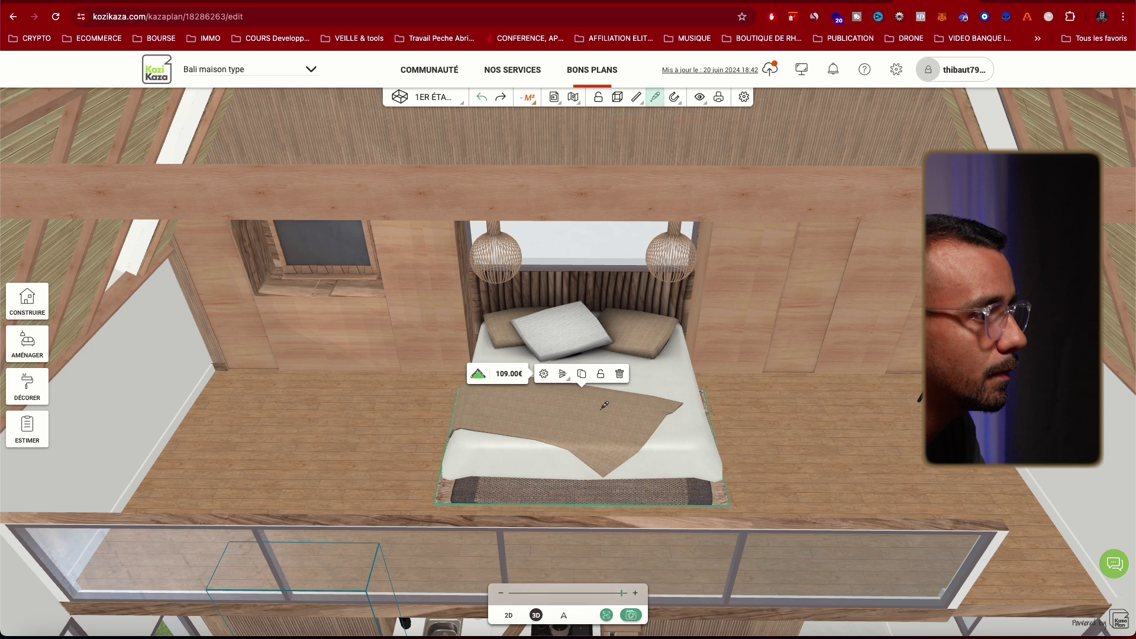
left_click(612, 496)
mouse_move(786, 474)
left_mouse_down()
mouse_move(771, 465)
mouse_move(775, 480)
left_mouse_up()
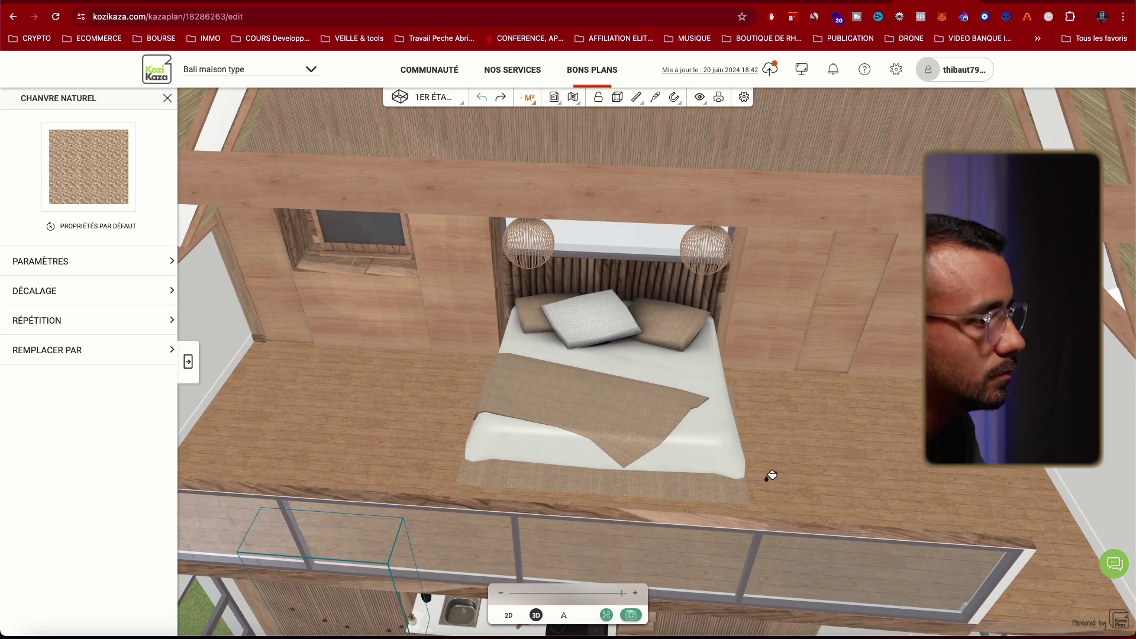
key("Escape")
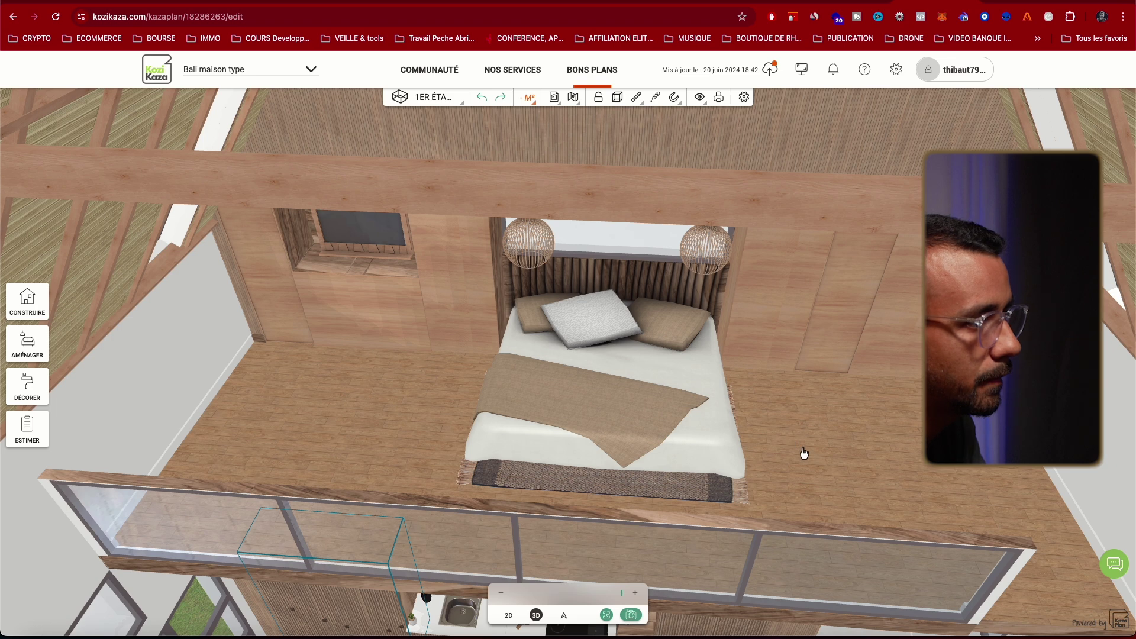
- Set the Kentia palm's width to 140 cm and leave it in the corner behind the glass railing
left_click_drag(842, 472, 848, 389)
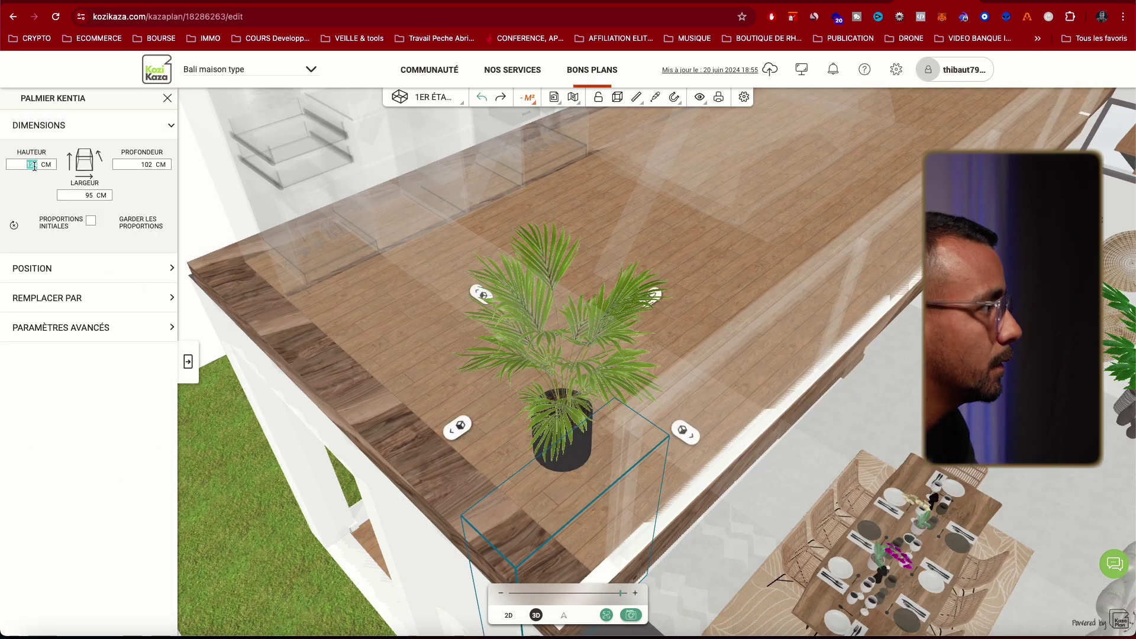
double_click(88, 195)
type("140")
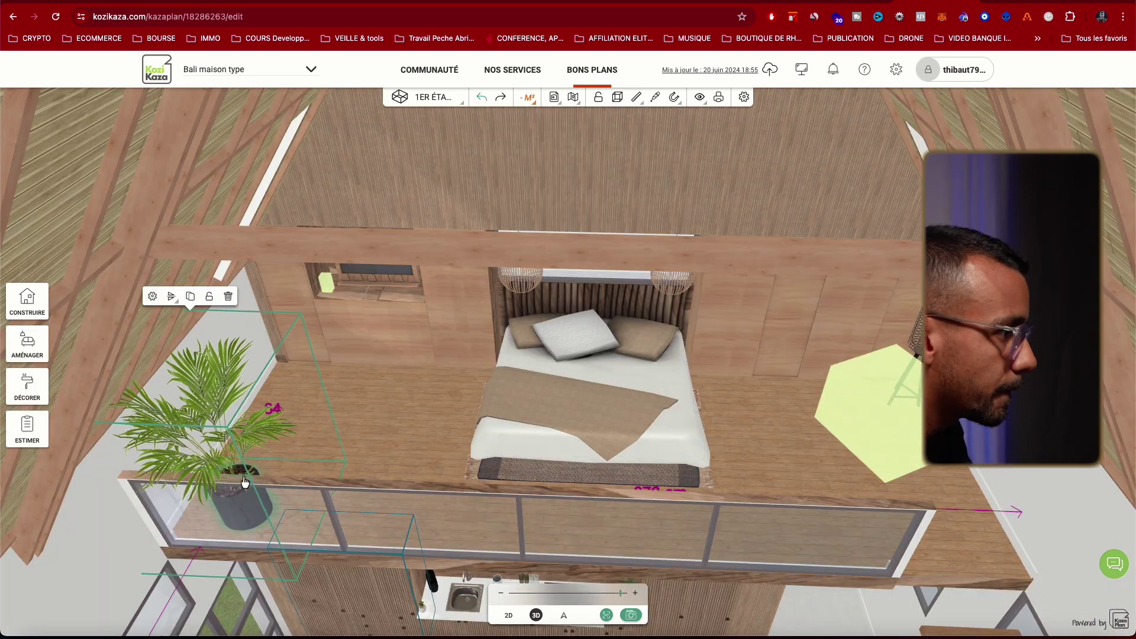
left_click(542, 451)
- Try adding a Calathéa Rufibarba from the indoor plants beside the bed and browse its possible replacements
left_click(26, 343)
left_click(81, 272)
left_click(86, 327)
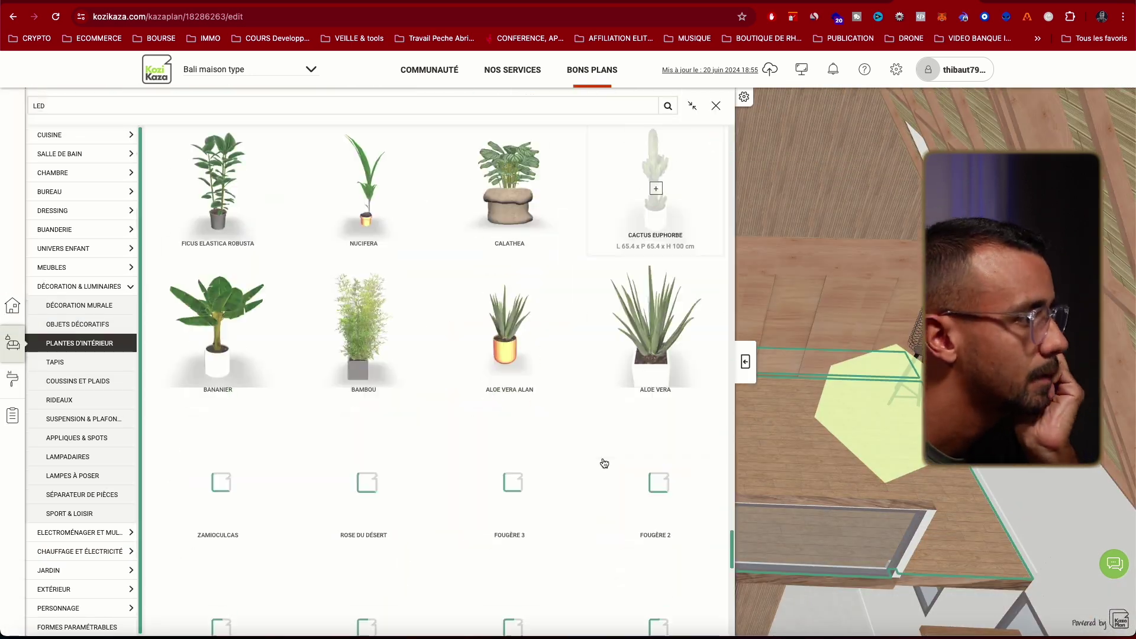
scroll(604, 461, "down", 10)
left_click(661, 466)
left_click_drag(660, 465, 763, 455)
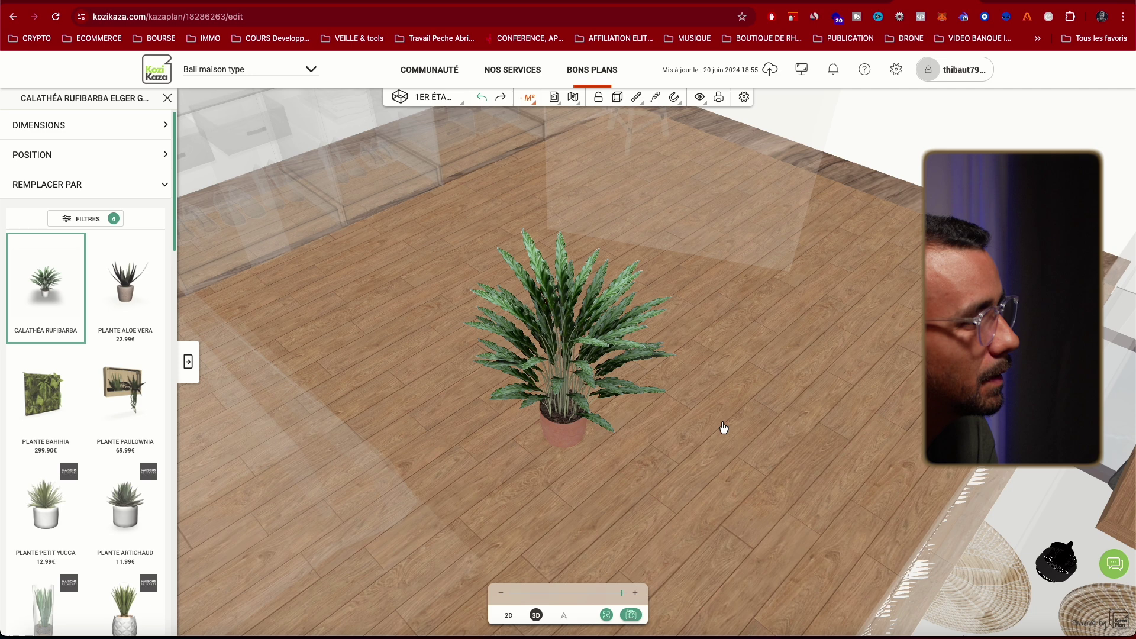
scroll(142, 426, "down", 5)
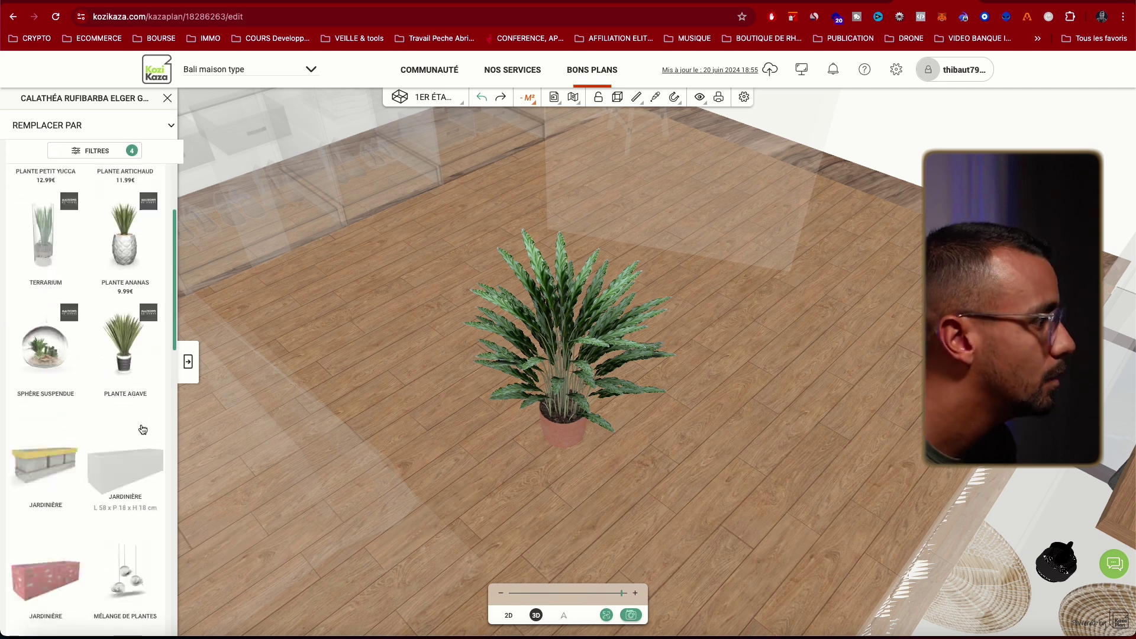
left_click(158, 126)
left_click(158, 126)
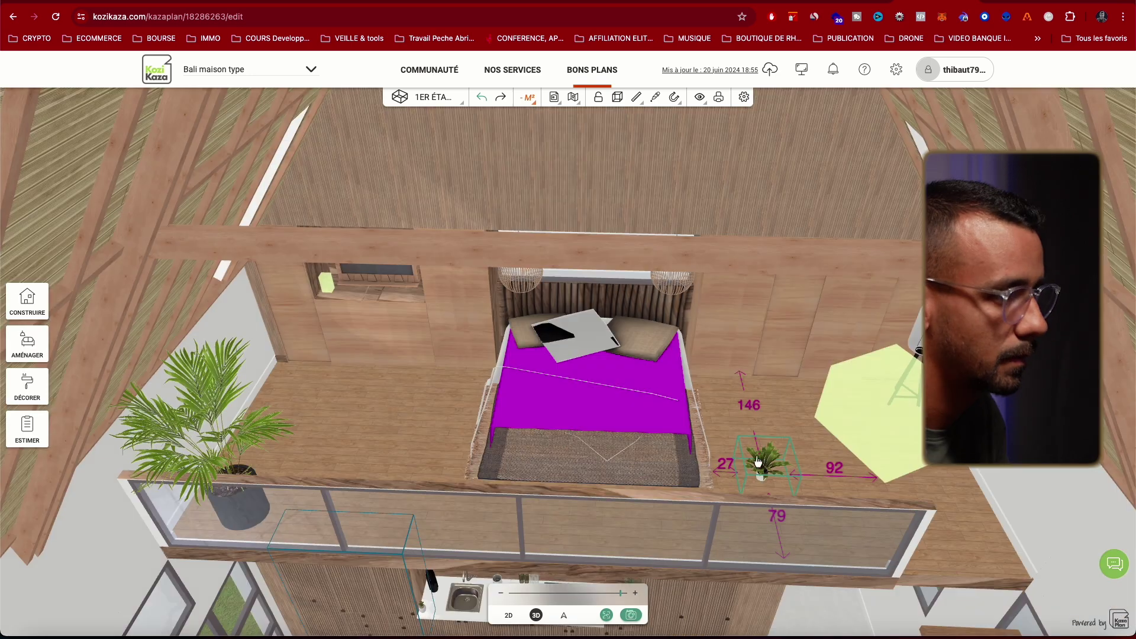
- Place the plant in a white pot beside the bed and move it to the far end of the glass railing, near the floor lamp
left_click(764, 464)
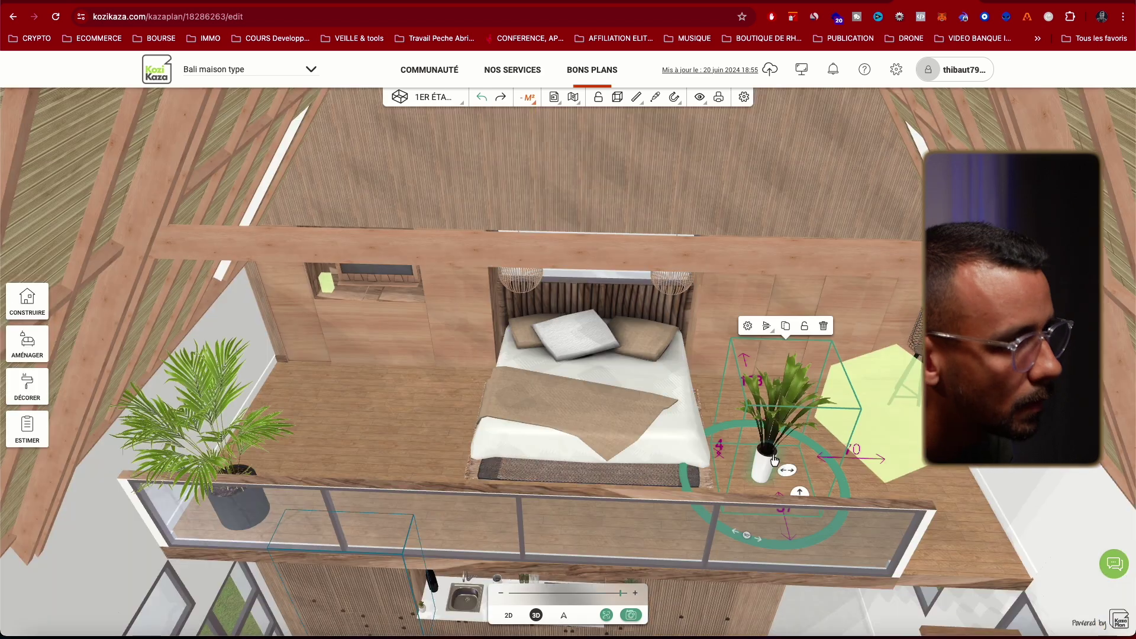
left_click_drag(774, 459, 914, 468)
left_click(464, 413)
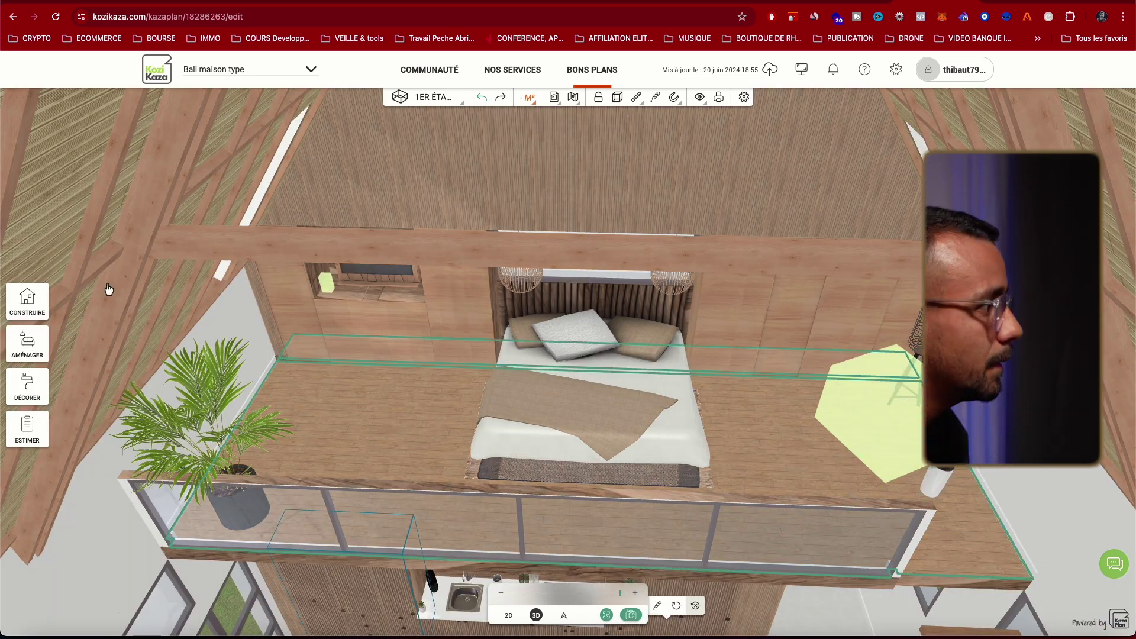
- Add a round rug from the catalogue on the floor between the bed and the floor lamp
left_click(26, 343)
left_click(133, 253)
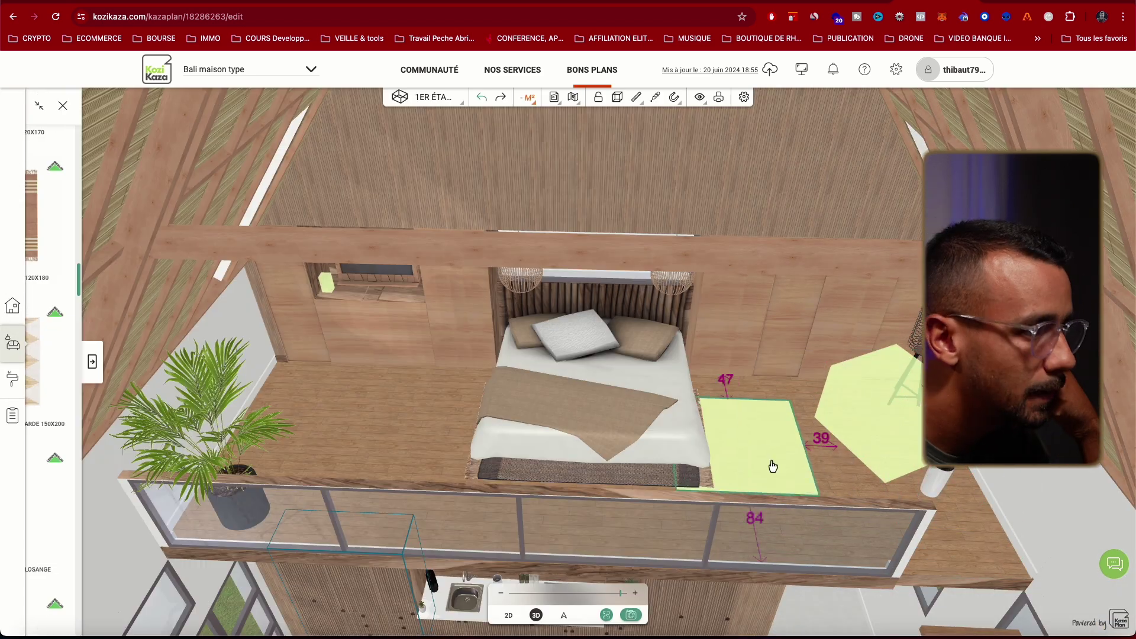
left_click(806, 457)
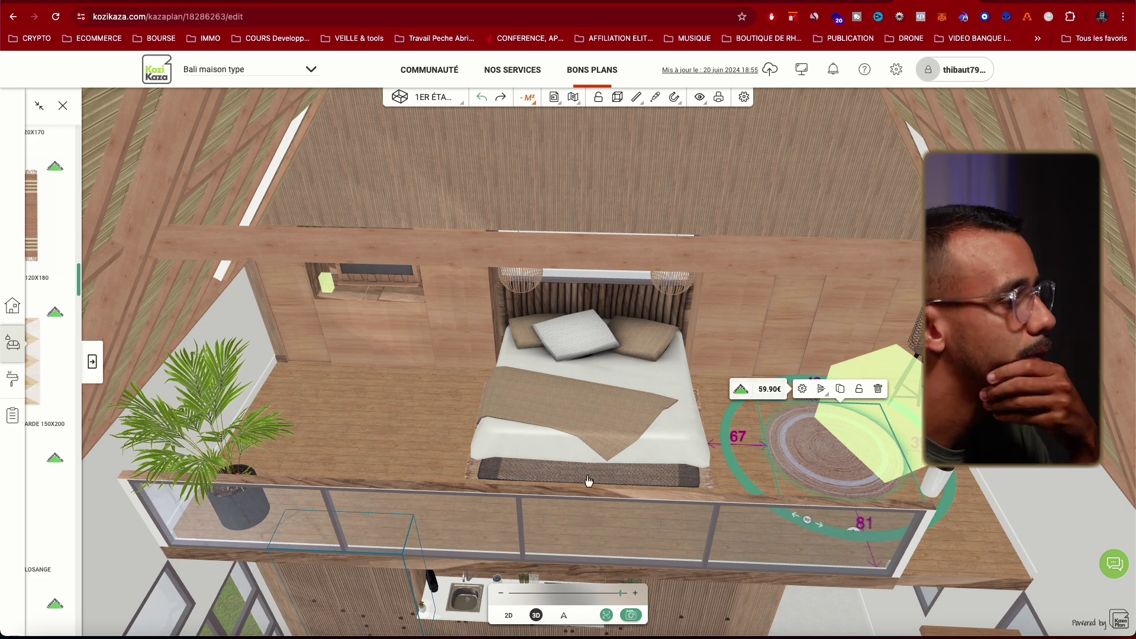
- Delete the pale green shapes over the round rug and in the mirror niche
left_click(850, 434)
key("Delete")
left_click(327, 283)
key("Delete")
- Add a green armchair from the armchair catalogue and position it on the edge of the round rug near the floor lamp
left_click(27, 343)
left_click(76, 253)
left_click(77, 329)
scroll(416, 426, "down", 8)
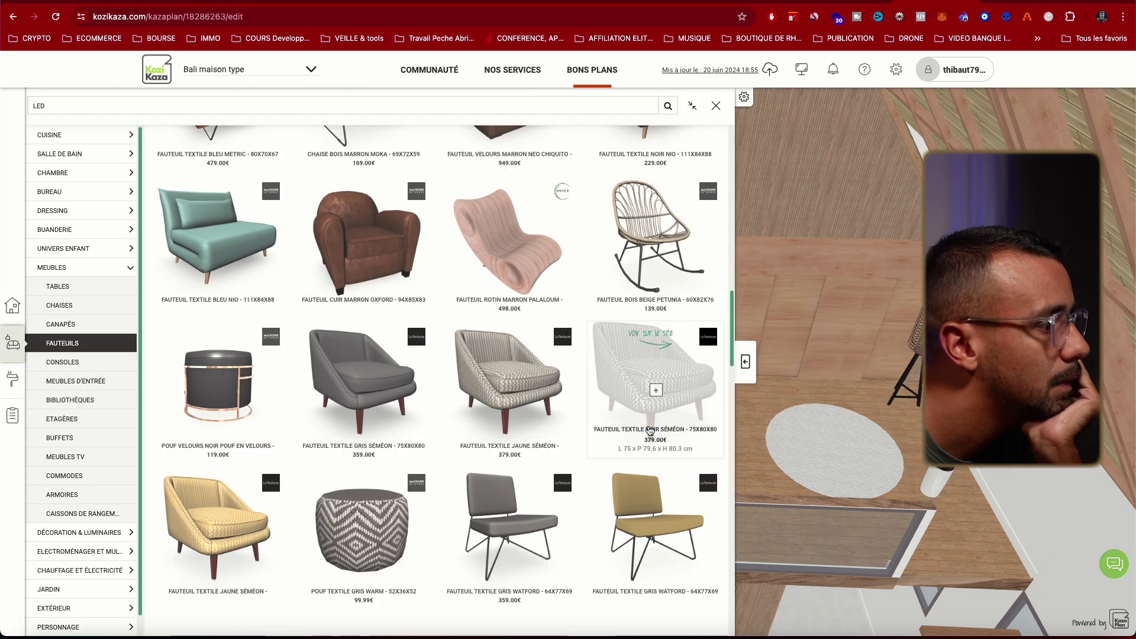
scroll(548, 373, "down", 5)
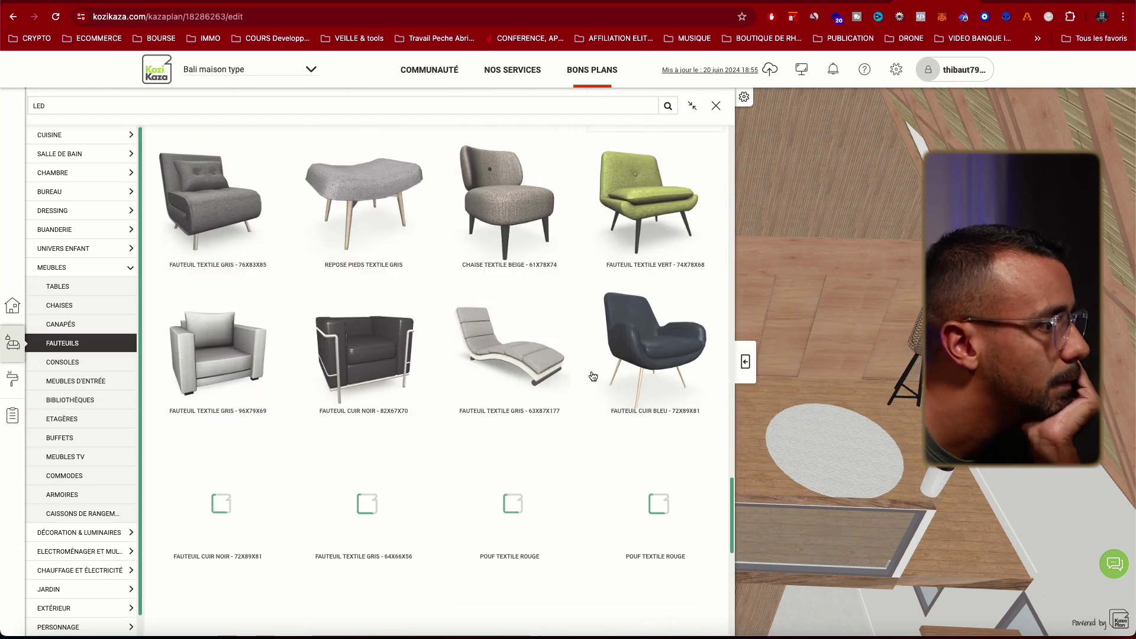
left_click(549, 372)
left_click(852, 471)
left_click_drag(852, 411, 876, 414)
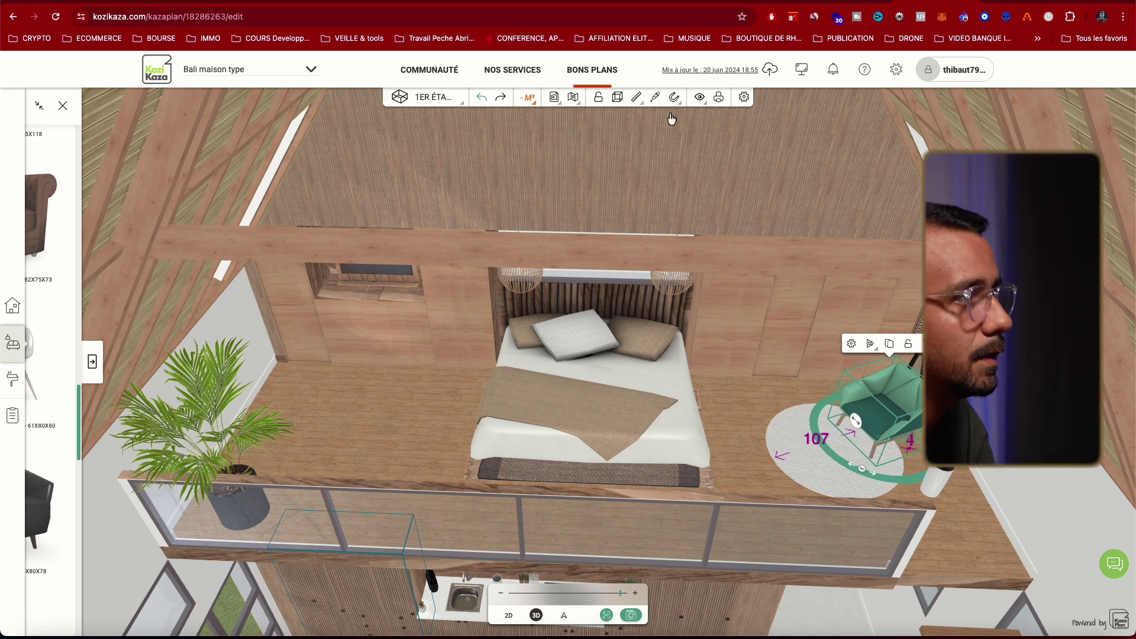
- Copy the beige pillow's material onto the armchair's shell and the white cushion's material onto its seat
left_click(655, 97)
left_click(913, 428)
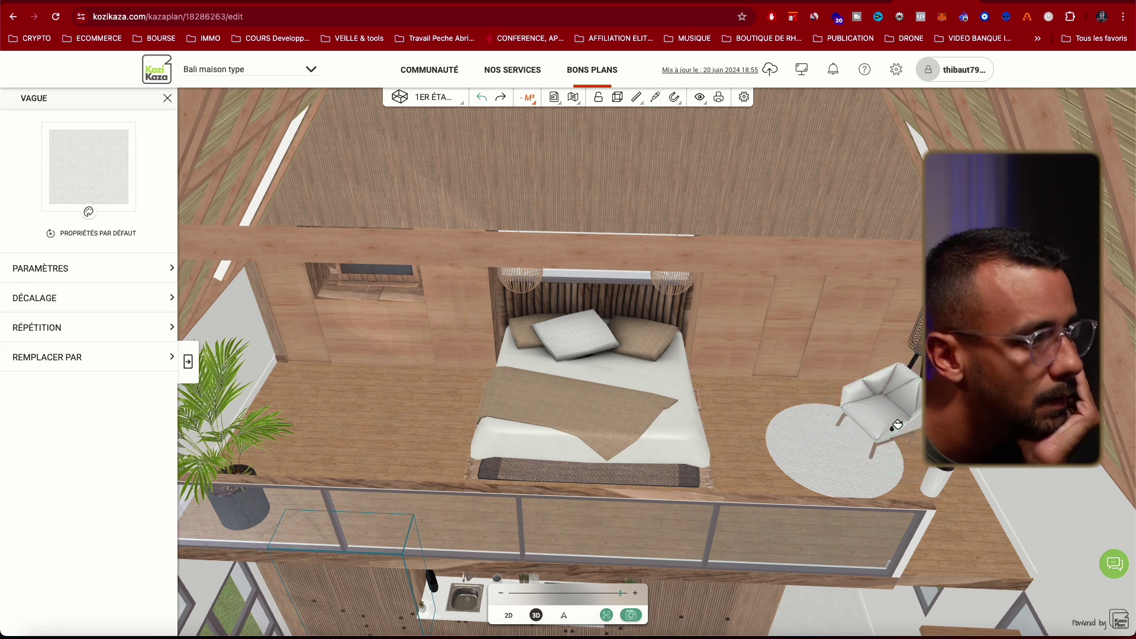
left_click(655, 97)
left_click(642, 337)
left_click(900, 388)
left_click(655, 97)
left_click(577, 335)
left_click(879, 414)
left_click(166, 103)
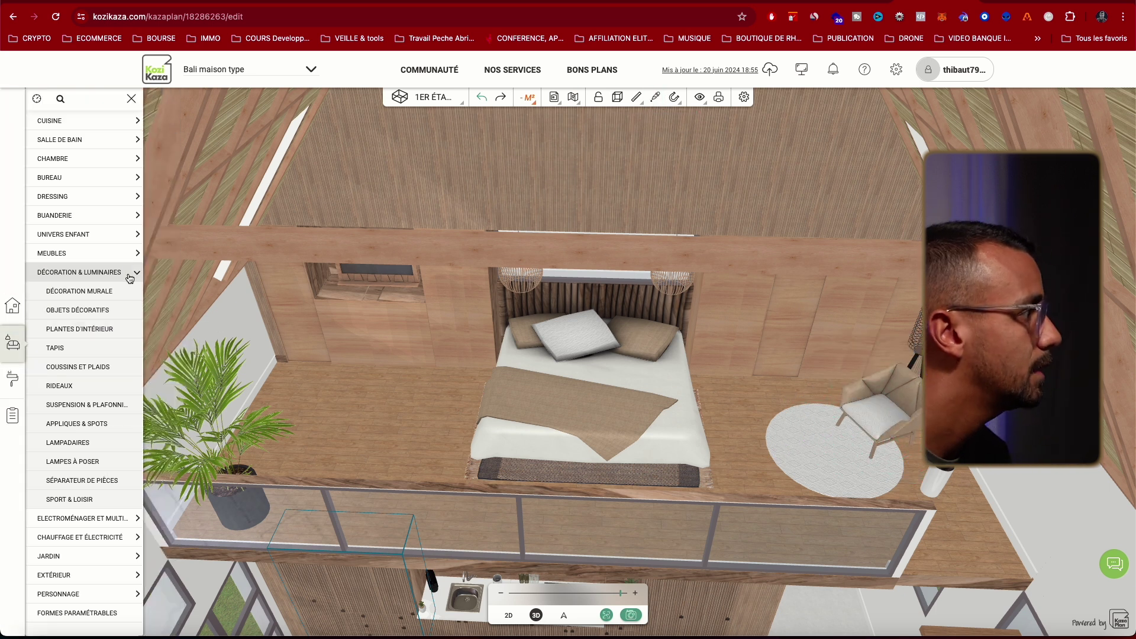
- Add the Chapeau Beige from the decorative objects and hang it on the side wall behind the palm
left_click(77, 324)
scroll(461, 432, "down", 5)
left_click(644, 515)
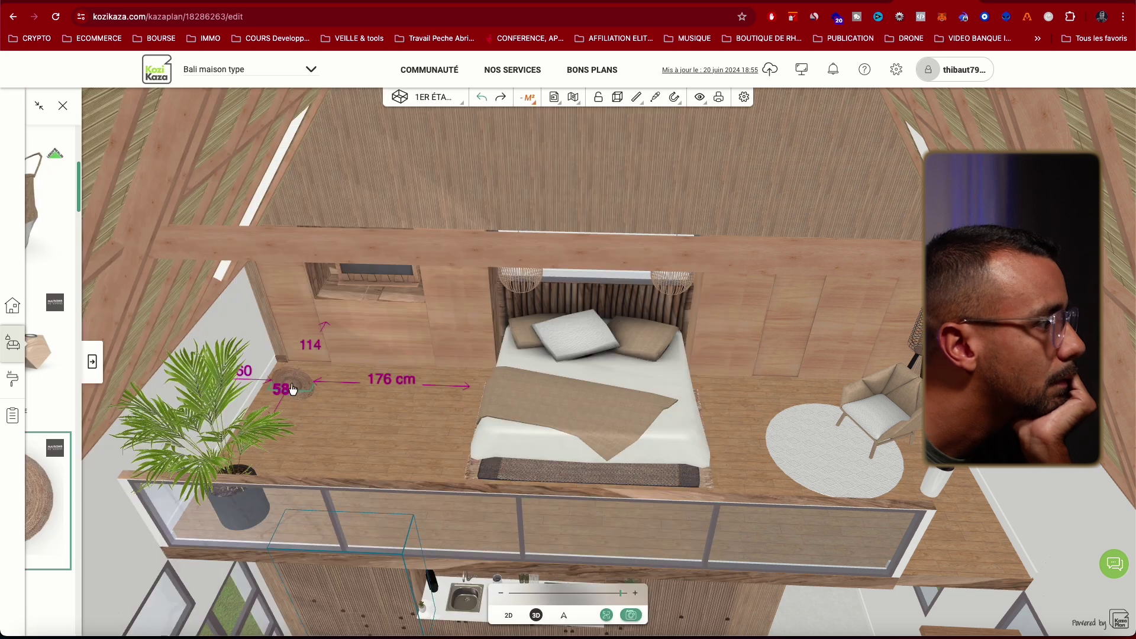
left_click(363, 408)
left_click_drag(371, 428, 348, 385)
left_click(282, 360)
left_click(290, 355)
- Add the Livre Roman Droit books from the decorative objects and stand them in the mirror niche
left_click(395, 393)
left_click(446, 459)
left_click(340, 433)
left_click_drag(340, 432, 400, 348)
left_click(92, 362)
scroll(368, 310, "down", 3)
left_click(368, 309)
left_click(495, 456)
- Try placing the Vase Blanc and the Pot Décoratif Hania in the mirror niche
scroll(495, 457, "up", 3)
scroll(449, 456, "down", 5)
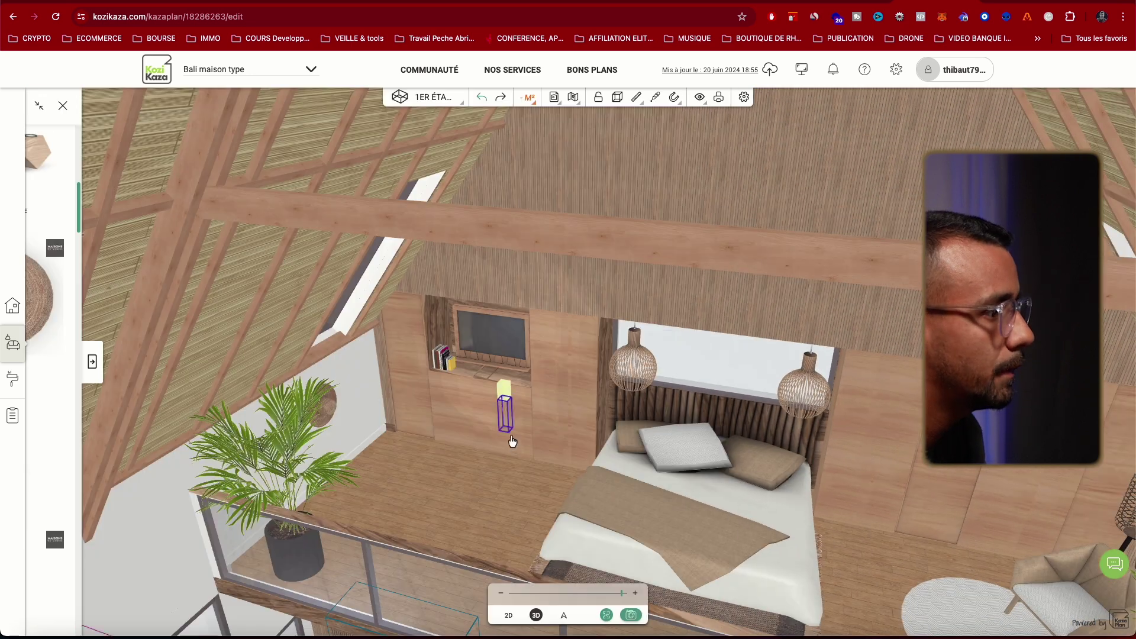
left_click(92, 361)
scroll(497, 254, "up", 1)
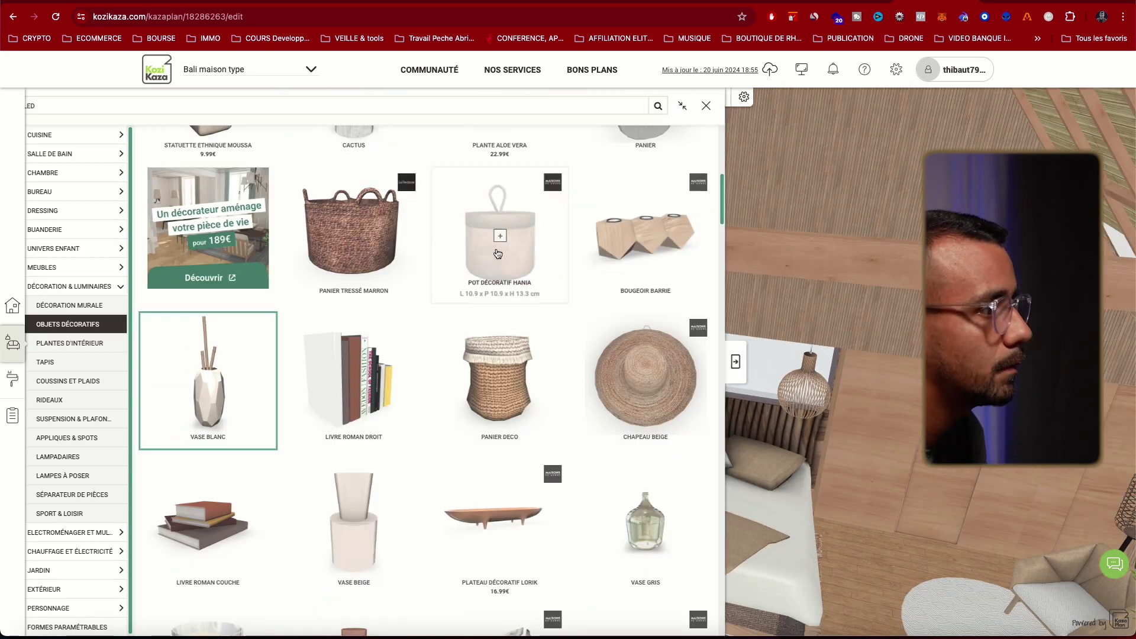
left_click(499, 254)
left_click(491, 406)
scroll(498, 406, "up", 3)
left_click_drag(450, 412, 513, 384)
left_click(523, 417)
left_click(510, 420)
left_click(496, 509)
scroll(489, 543, "down", 5)
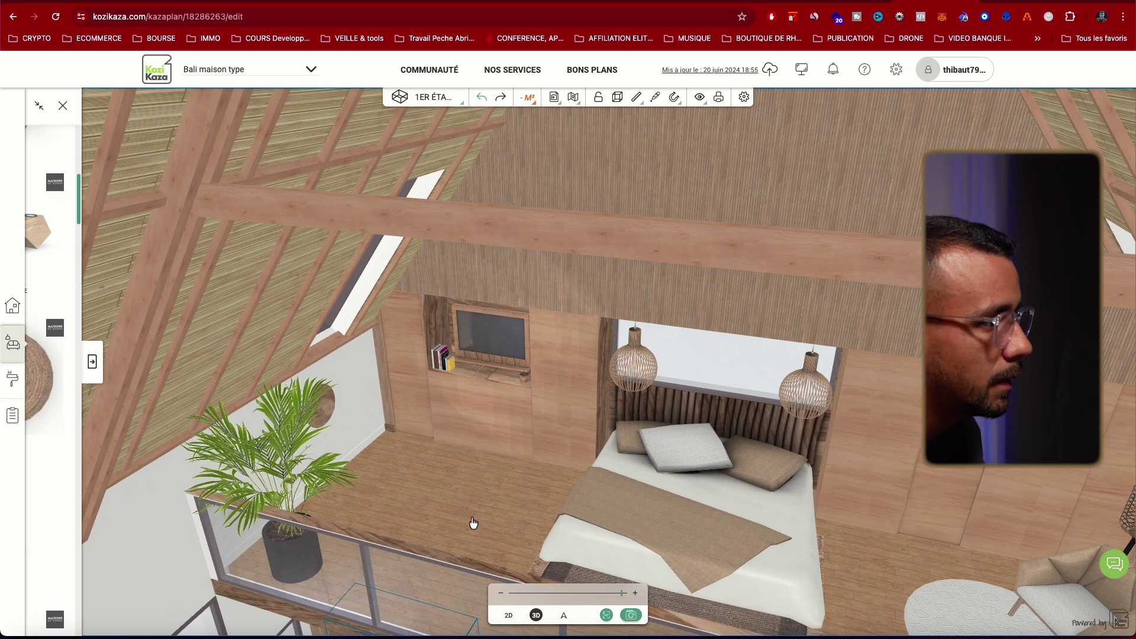
- Search the catalogue for CADRE and look through the results for a suitable picture frame
left_click(93, 363)
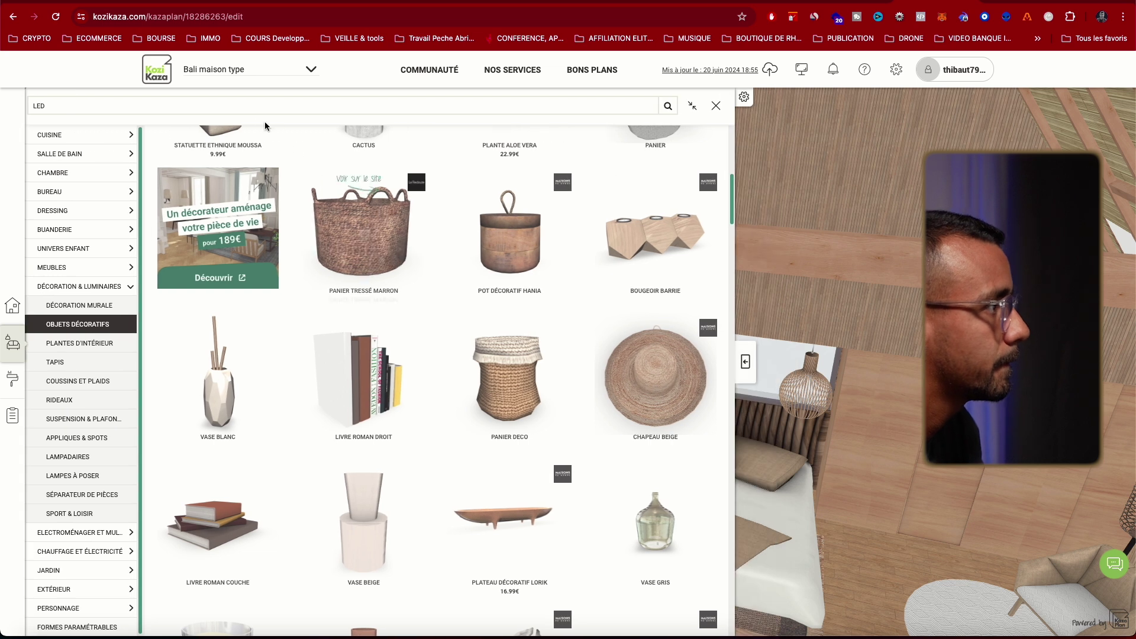
type("CADRE")
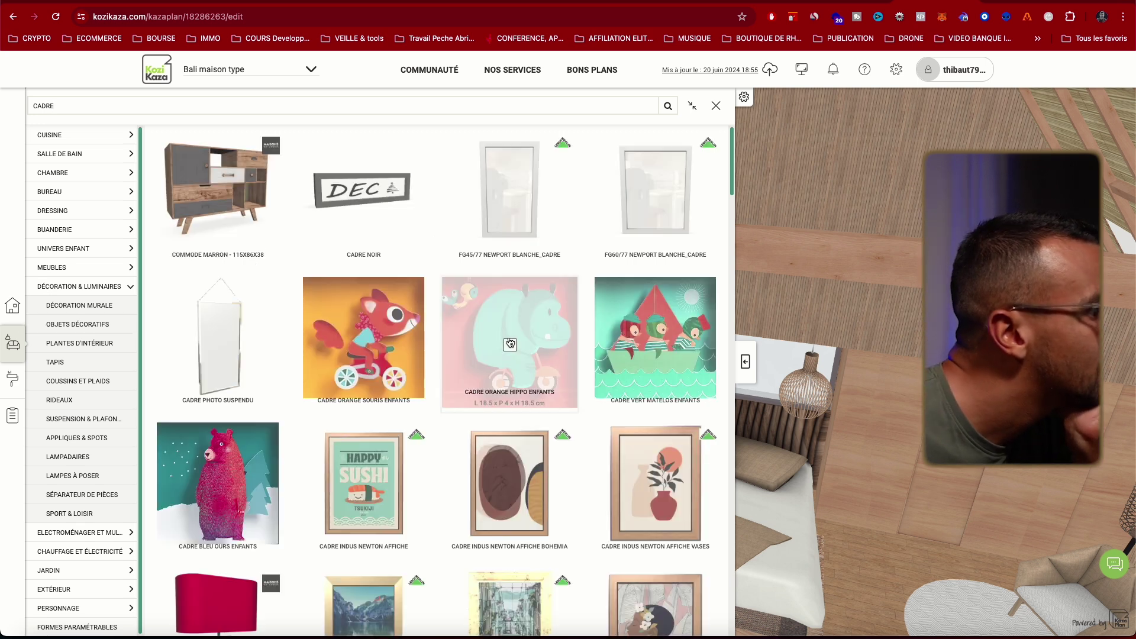
scroll(496, 388, "down", 4)
scroll(604, 363, "down", 4)
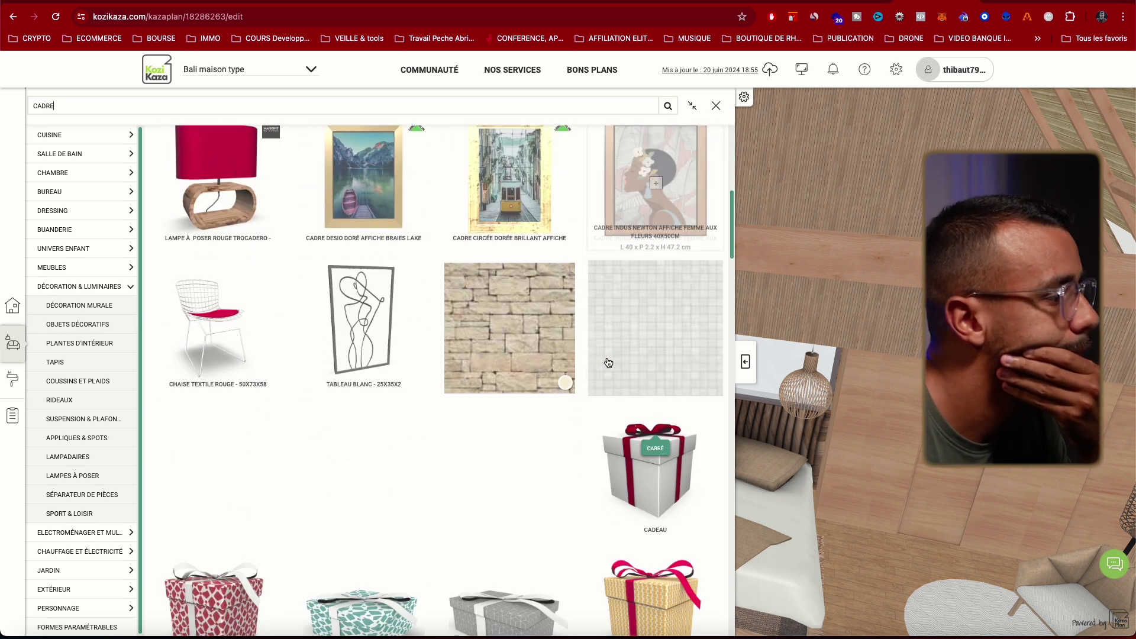
scroll(604, 398, "up", 3)
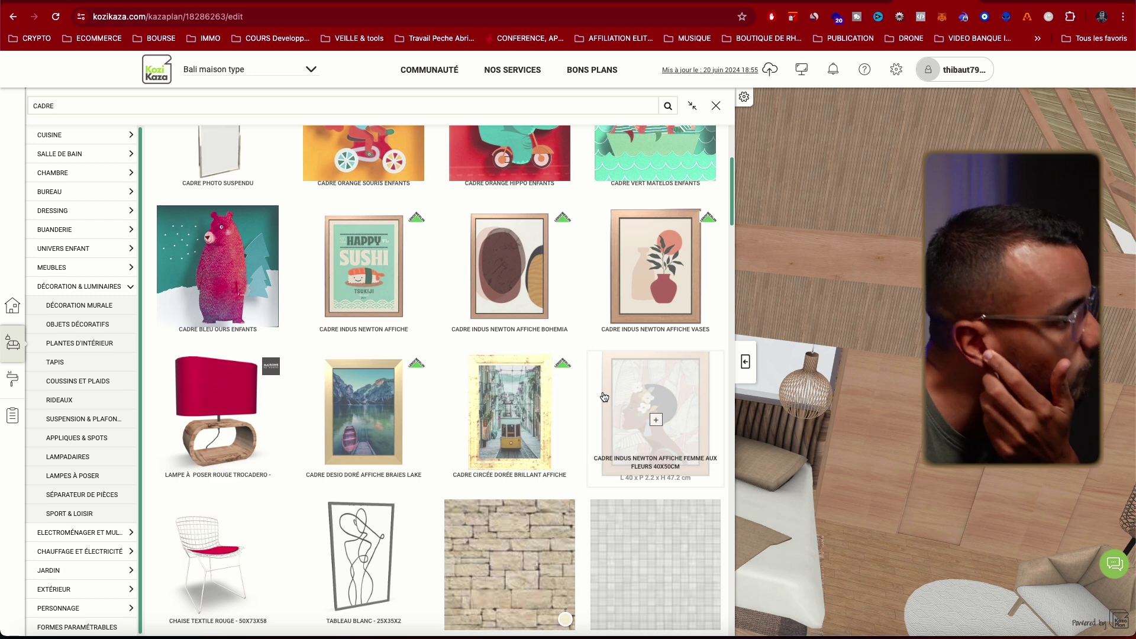
scroll(604, 397, "down", 4)
scroll(604, 397, "down", 15)
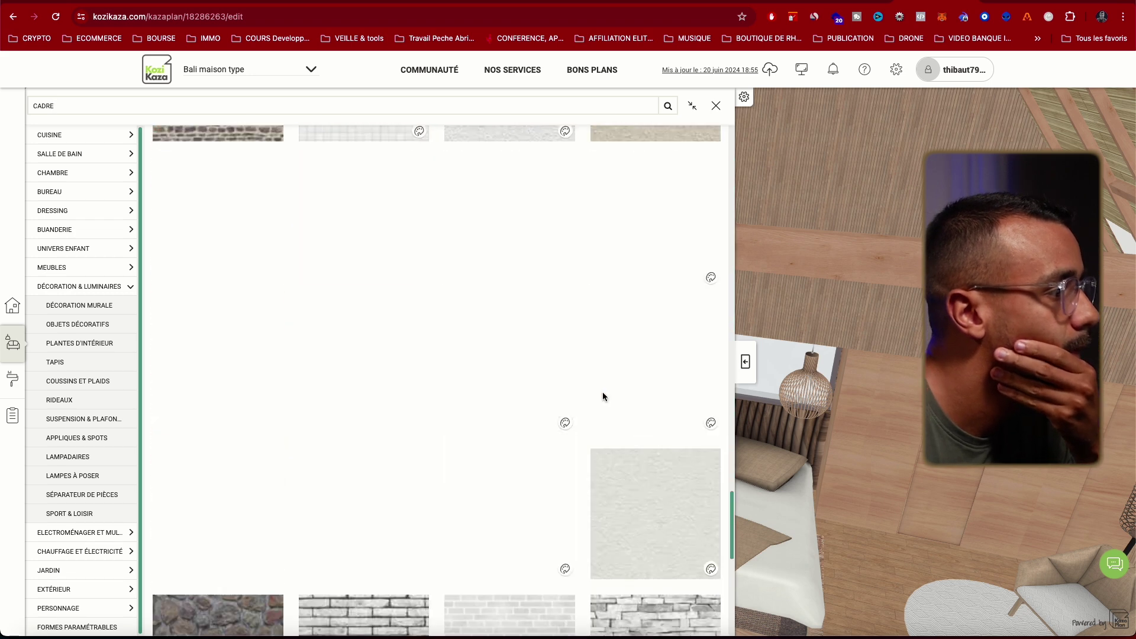
scroll(602, 393, "down", 3)
scroll(603, 392, "up", 20)
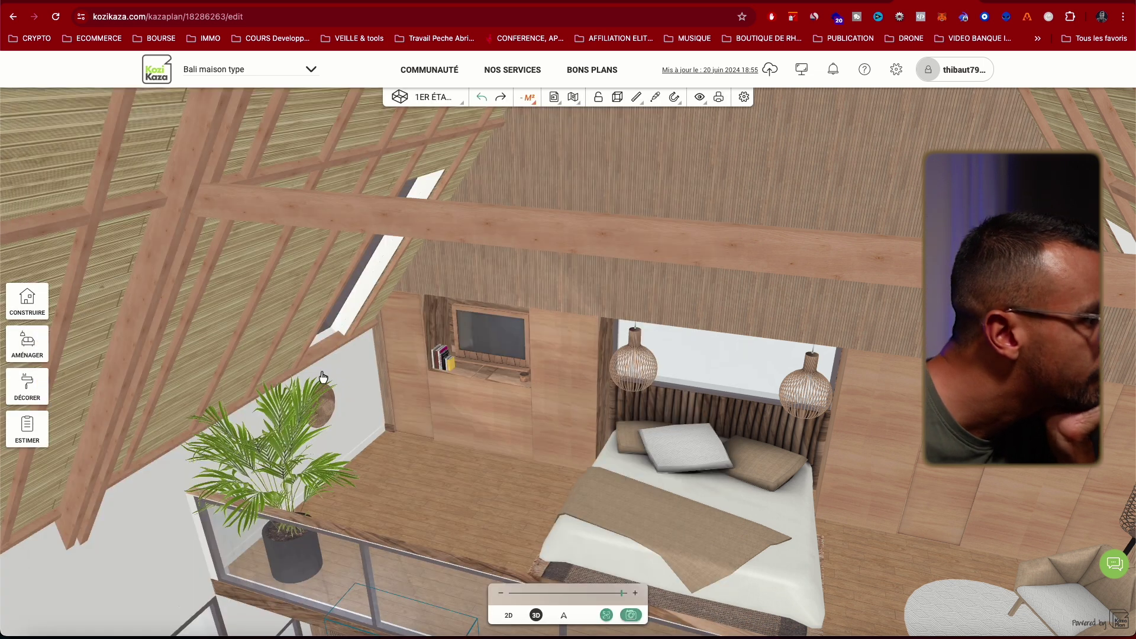
- Add the Cadre Nakato L.60 x H.80 cm in oak from the wall decorations, standing it on the floor between the palm and the bed
left_click(36, 355)
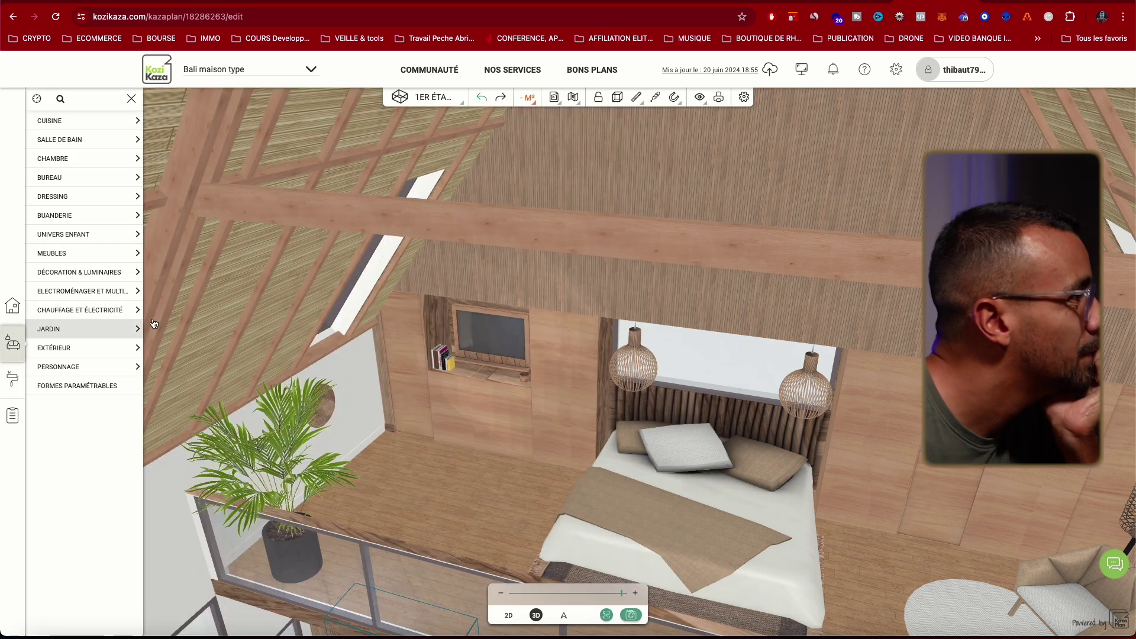
left_click(133, 272)
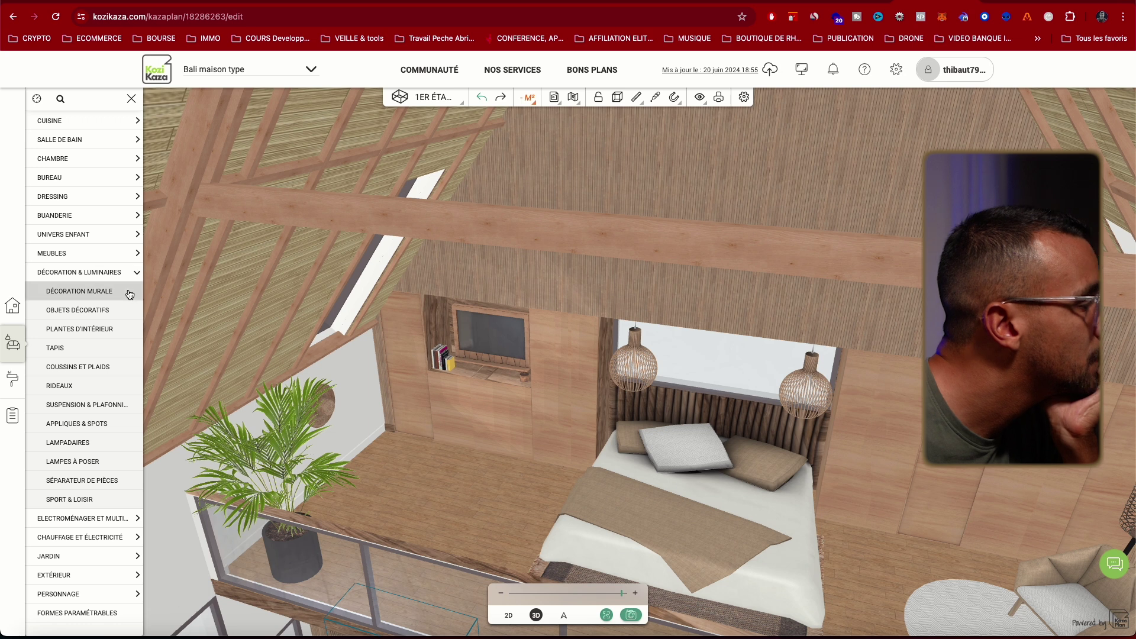
left_click(129, 294)
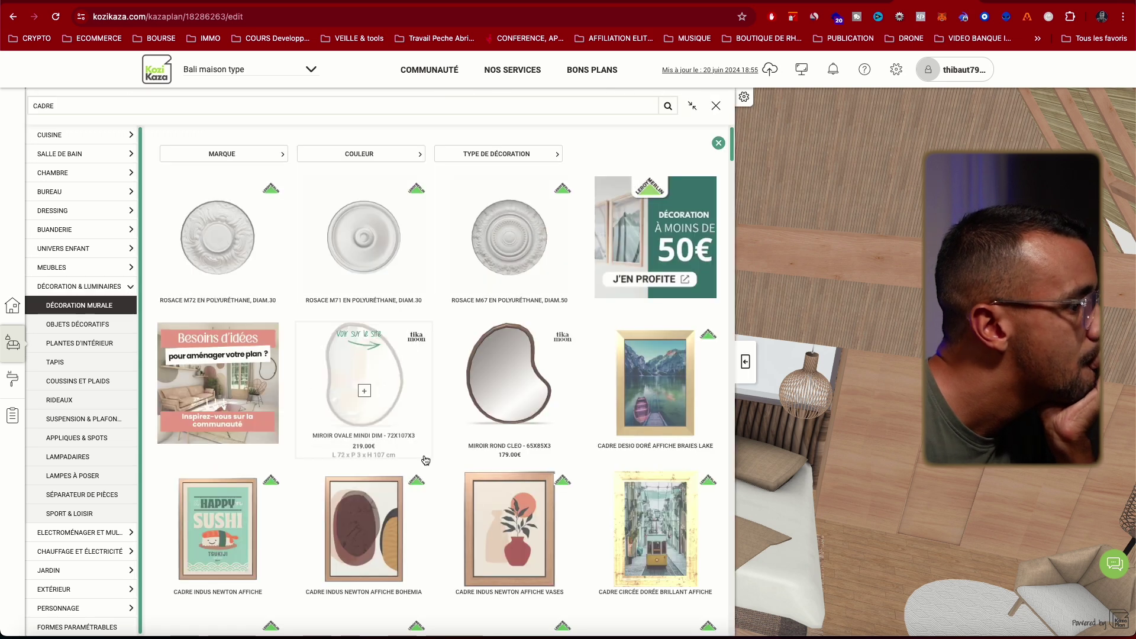
scroll(431, 464, "down", 5)
scroll(526, 482, "down", 10)
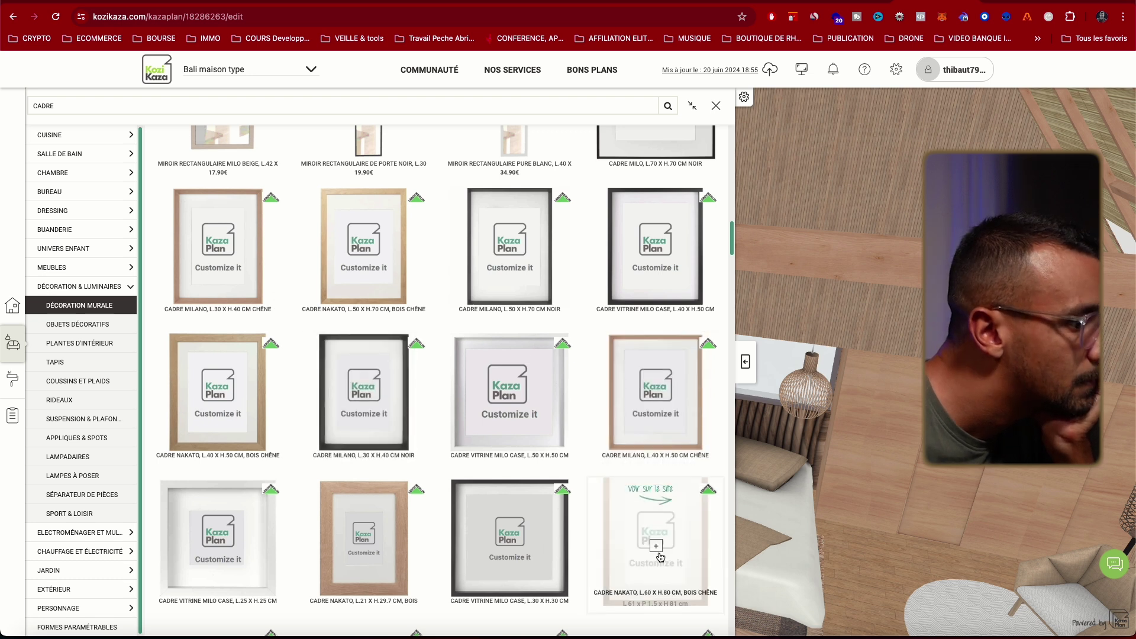
scroll(661, 557, "down", 5)
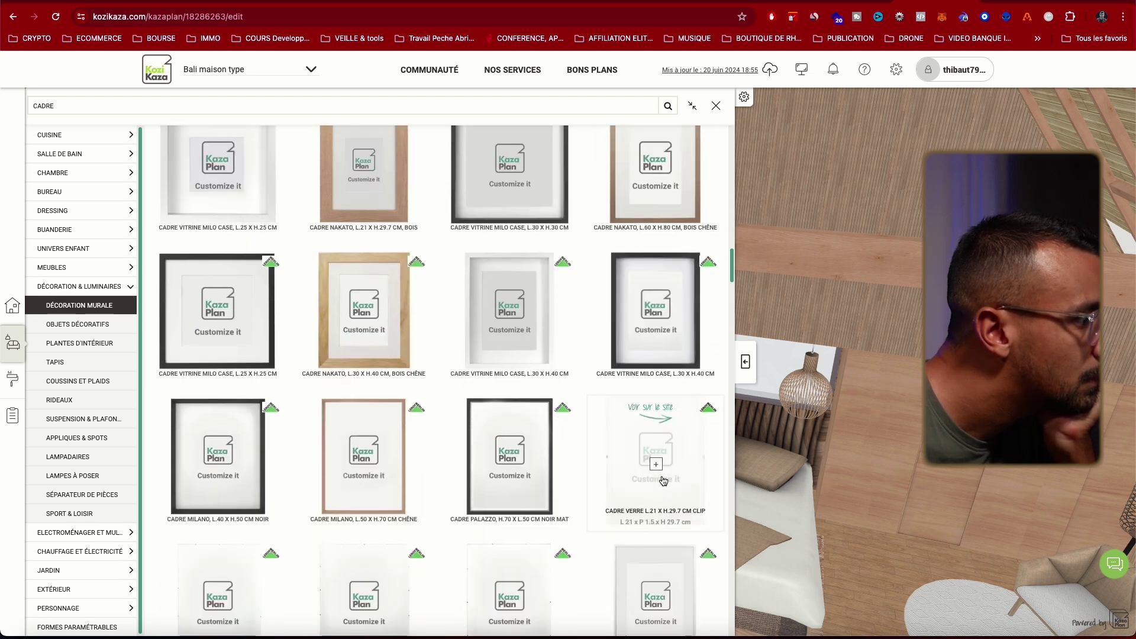
left_click(651, 173)
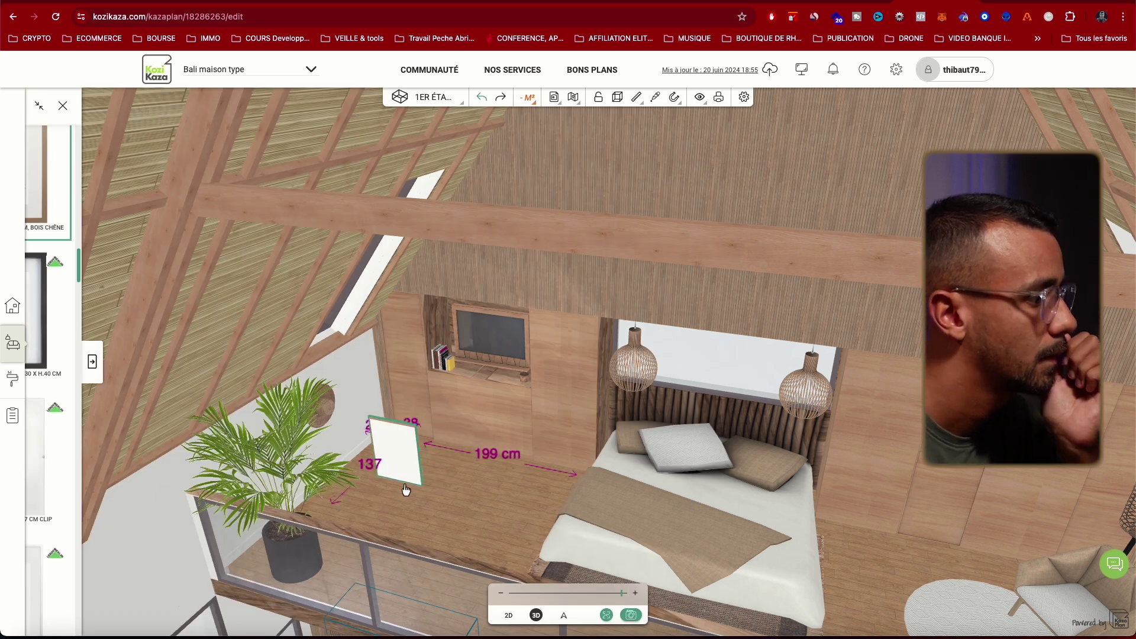
left_click(438, 494)
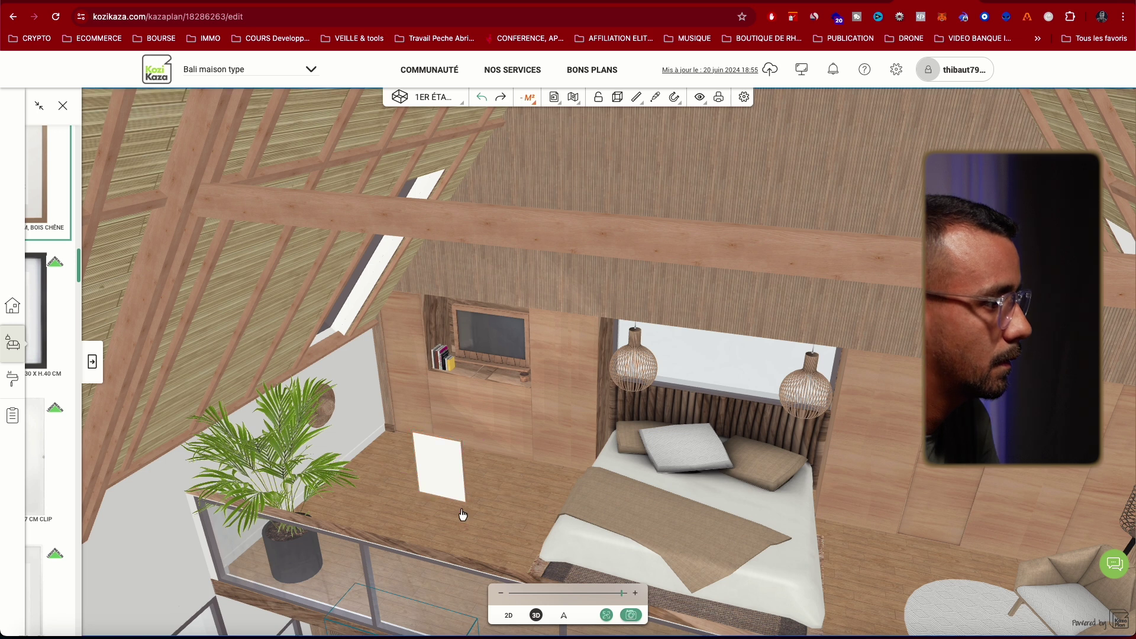
- Open the settings of the frame standing between the palm and the bed, and set its border width (Largeur du cadre) to 0 cm
left_click(448, 483)
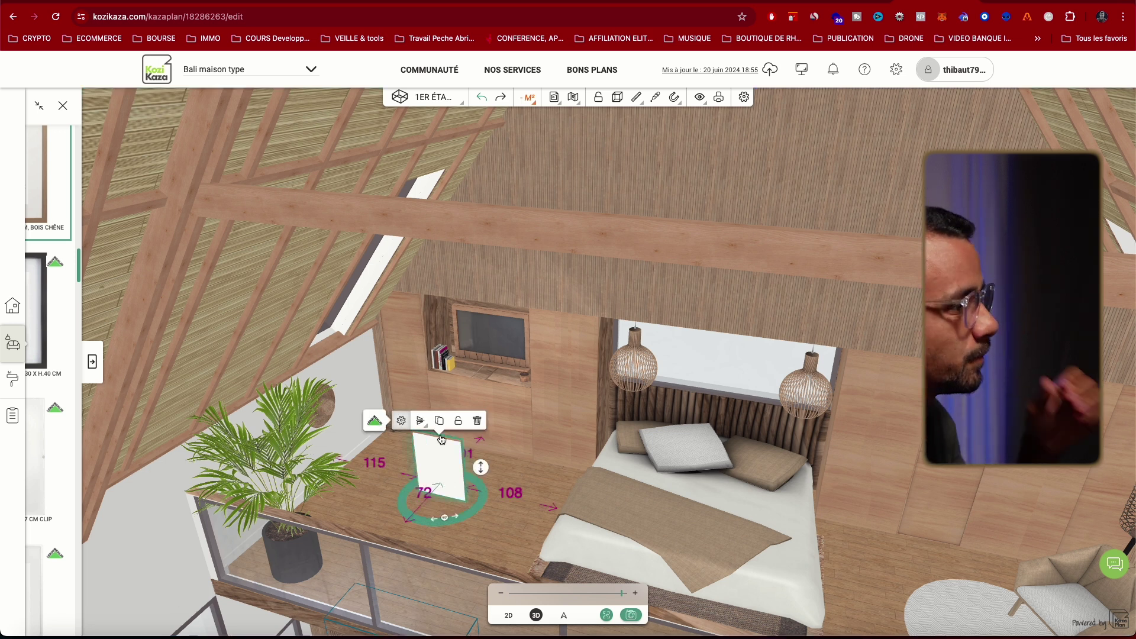
double_click(443, 443)
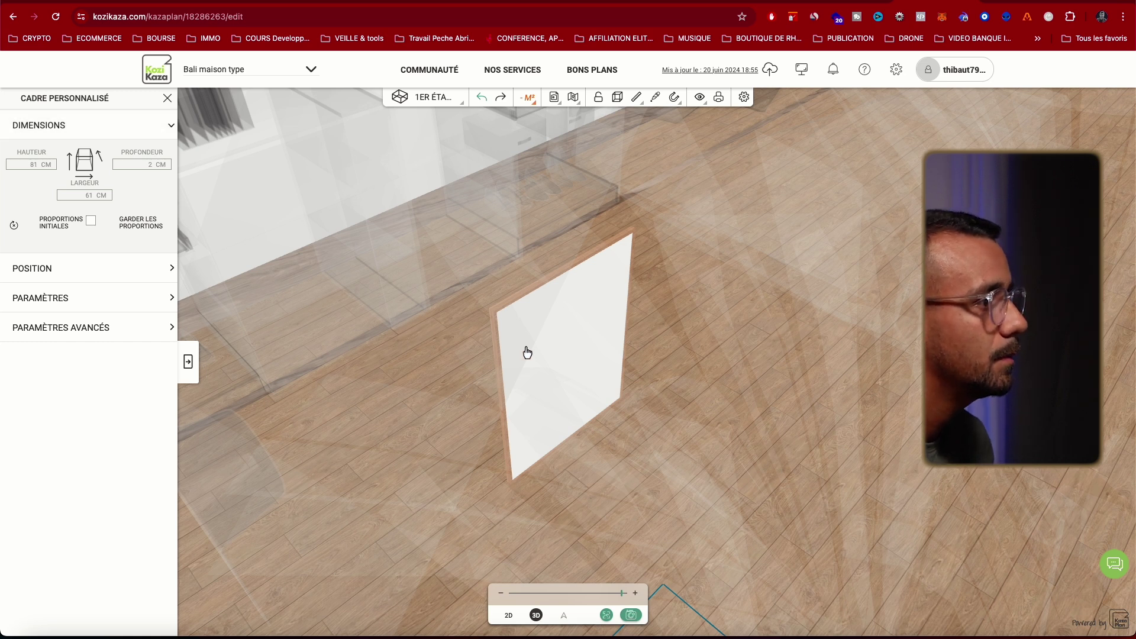
left_click(159, 299)
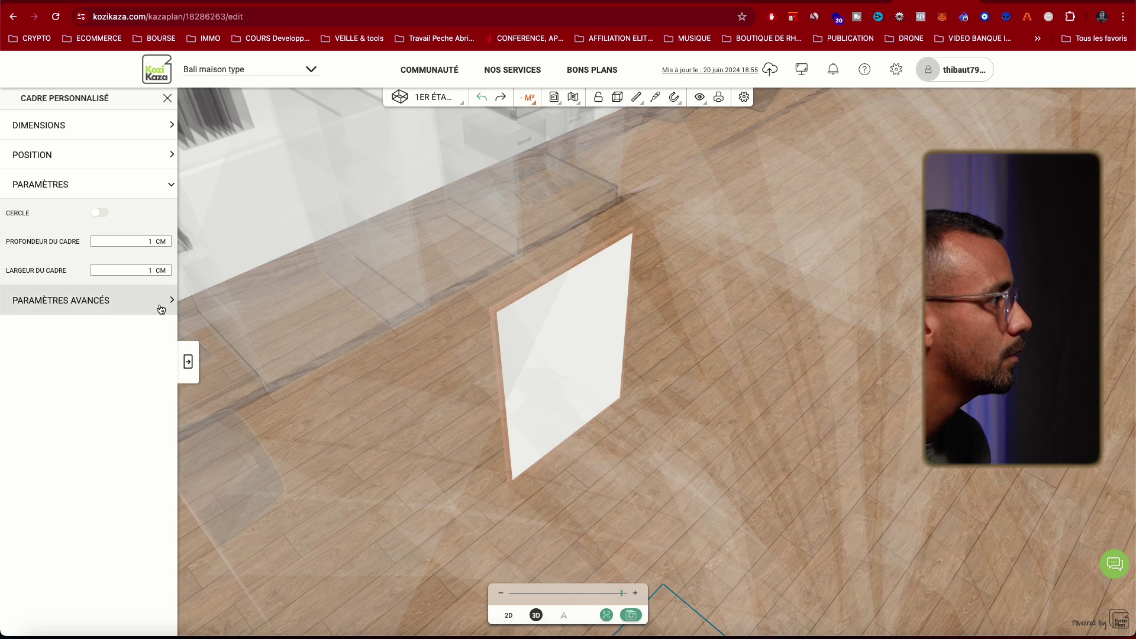
left_click(154, 269)
key("BackSpace")
type("0")
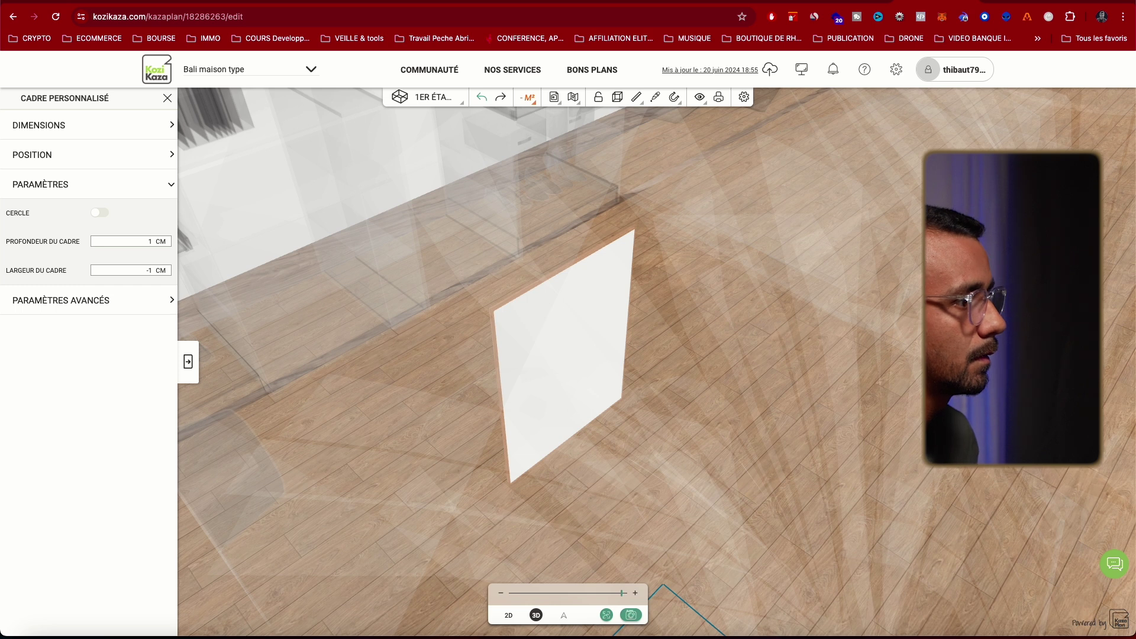
- Set the frame's border depth (Profondeur du cadre) to 3 cm and return to its dimensions
left_click(154, 240)
key("BackSpace")
type("3")
key("BackSpace")
type("4")
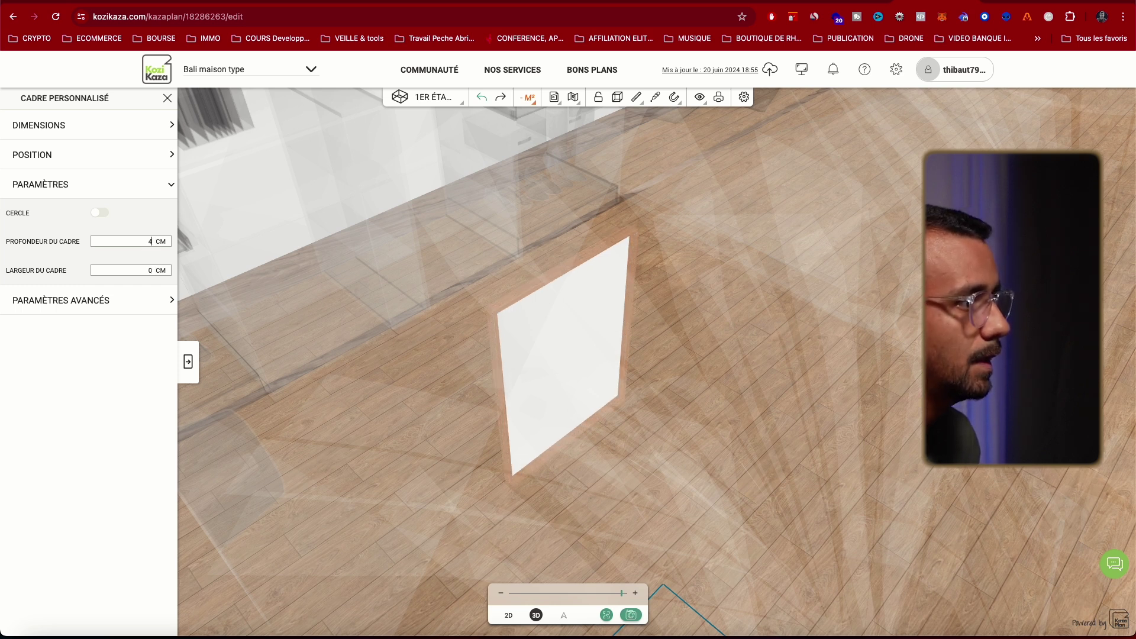
key("BackSpace")
type("3")
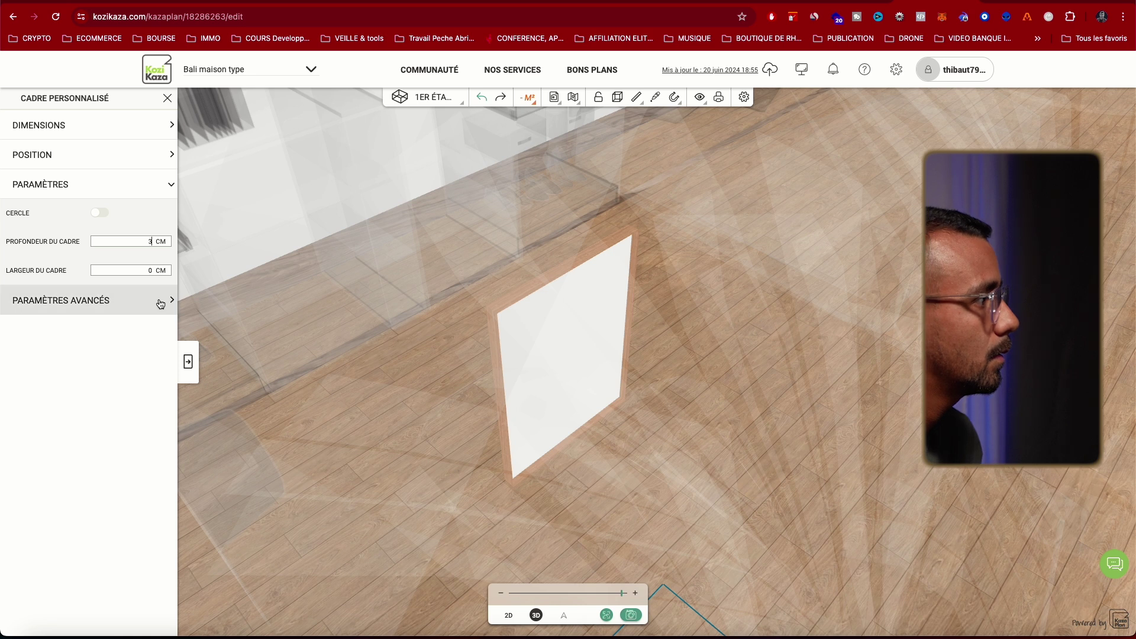
left_click(155, 155)
left_click(162, 131)
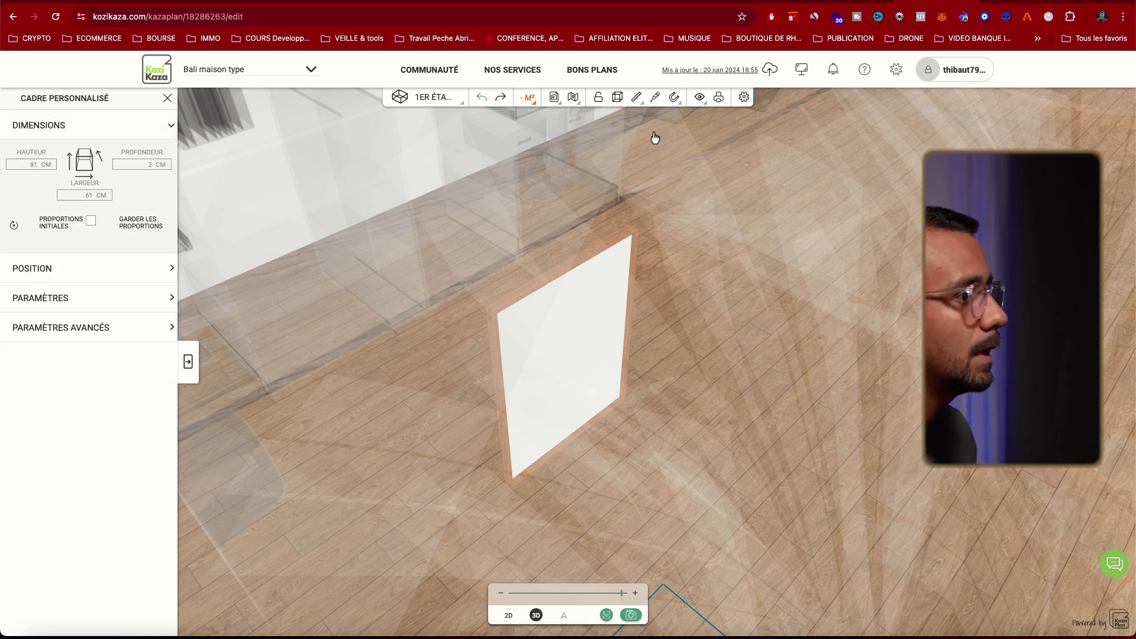
- Switch to Pexels, dismiss the donation pop-up and search the photos for "fougere"
left_click(1005, 1)
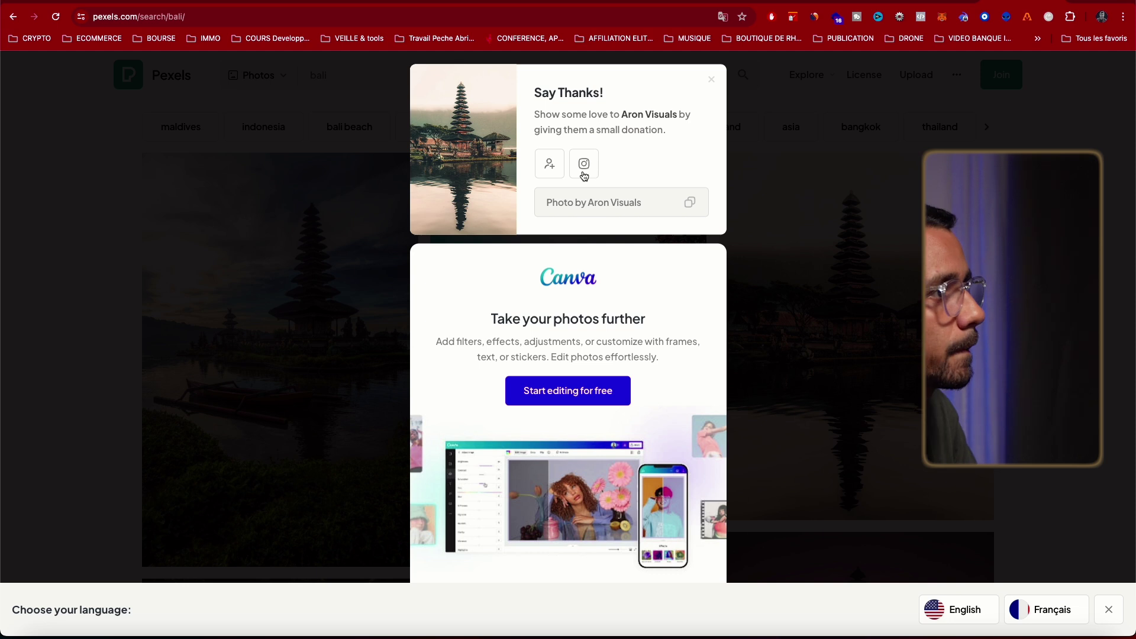
left_click(713, 85)
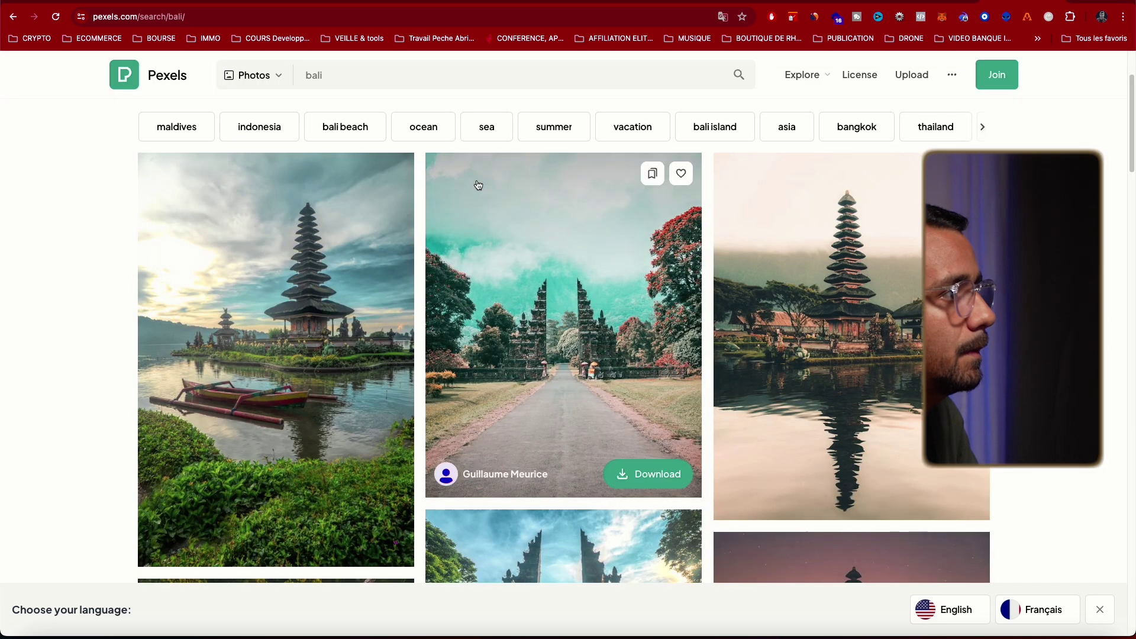
left_click(332, 85)
type("fougere")
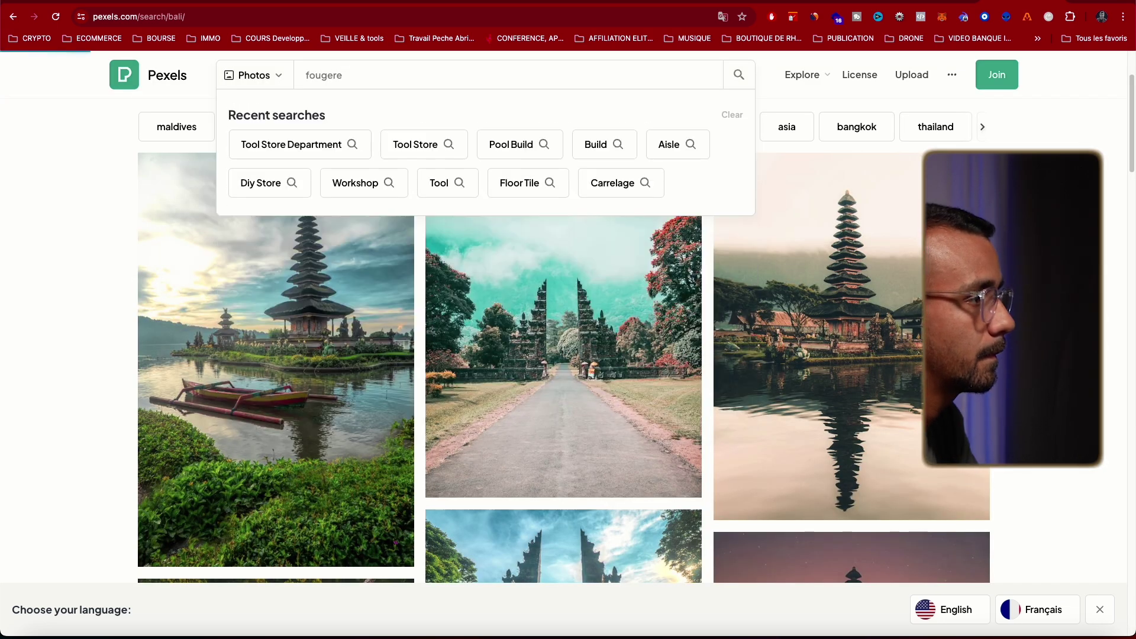
key("Return")
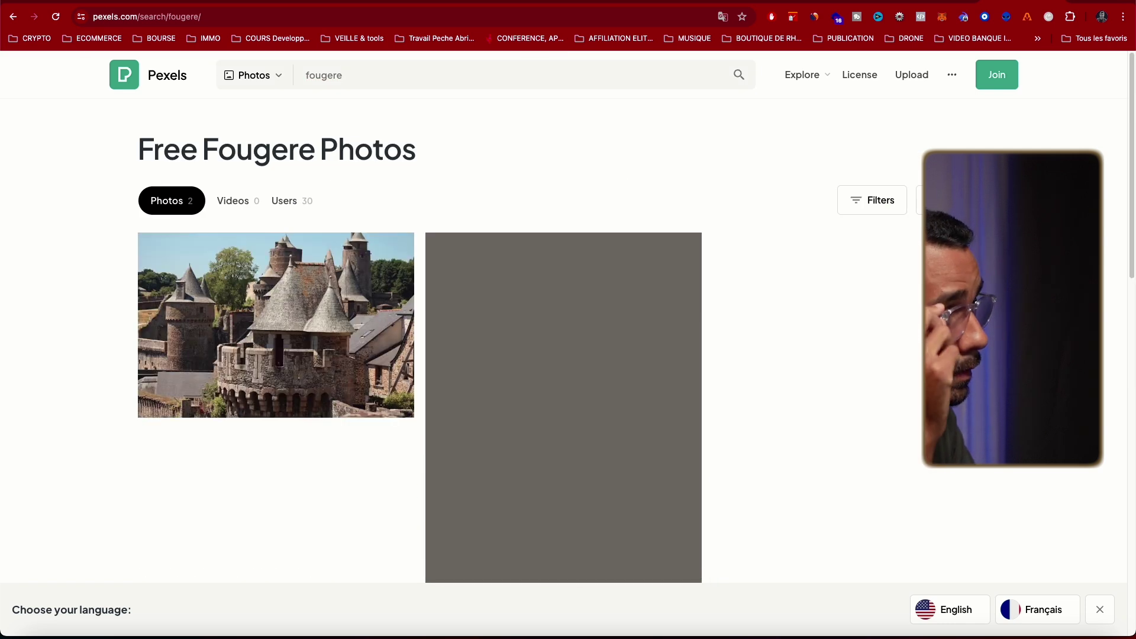
- Search the photos for "monstera" and download the dark close-up of green monstera leaves at its original size
left_click(369, 75)
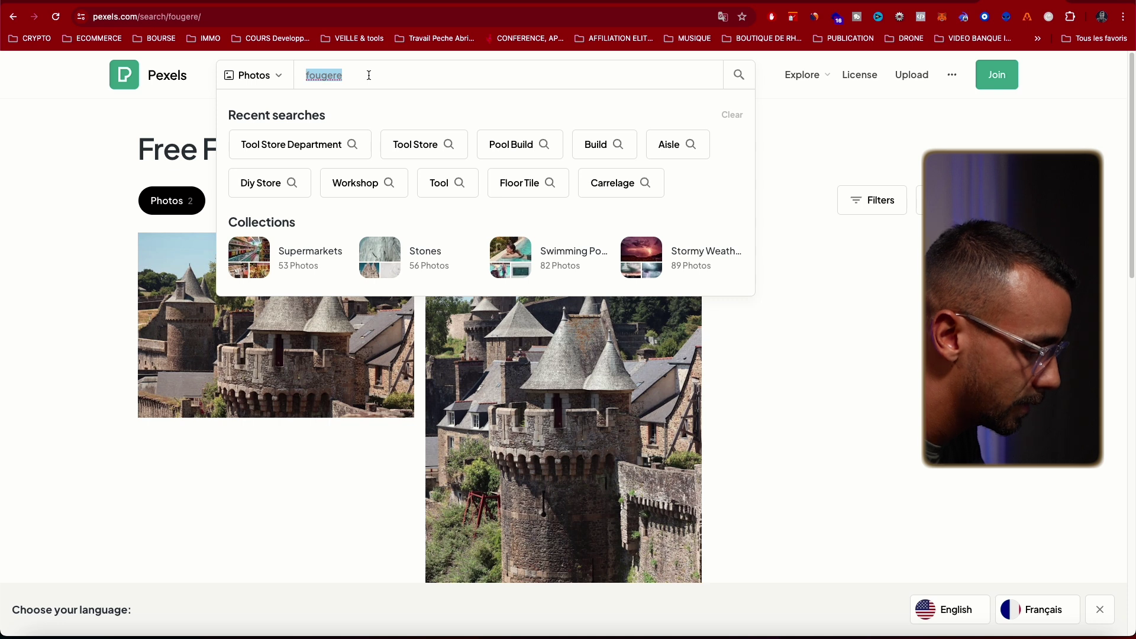
type("monster")
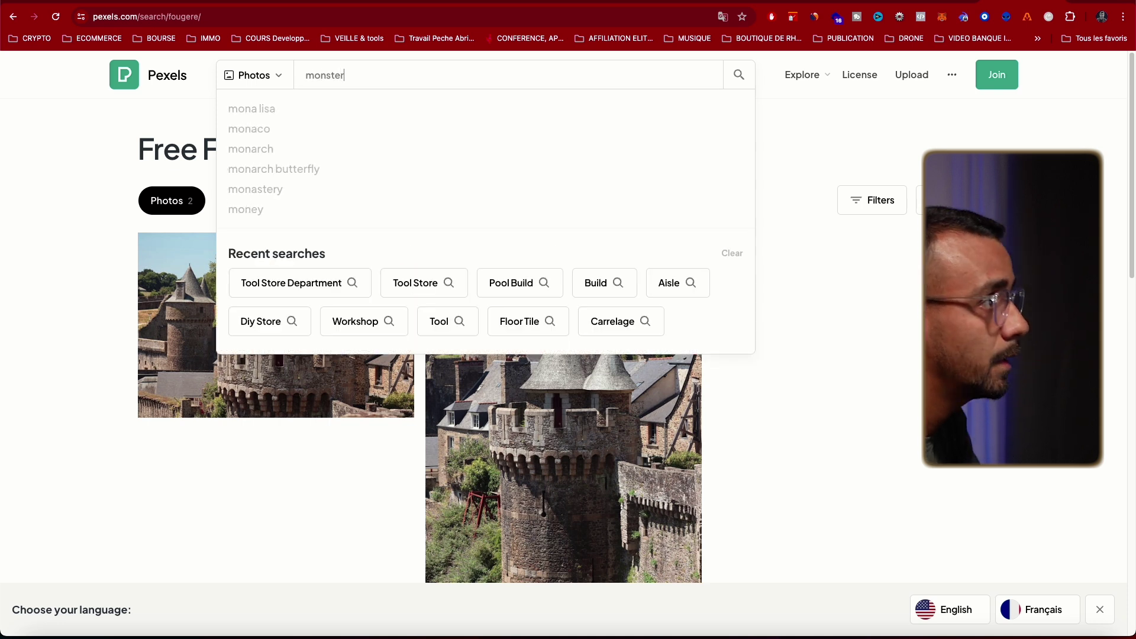
type("a")
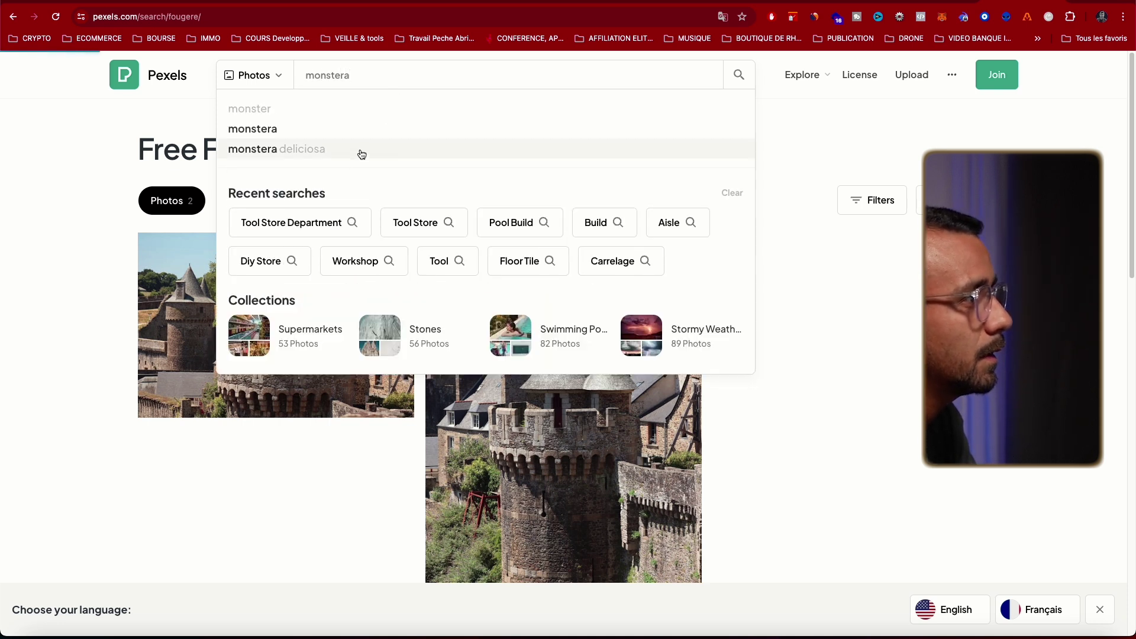
key("Return")
scroll(537, 264, "down", 3)
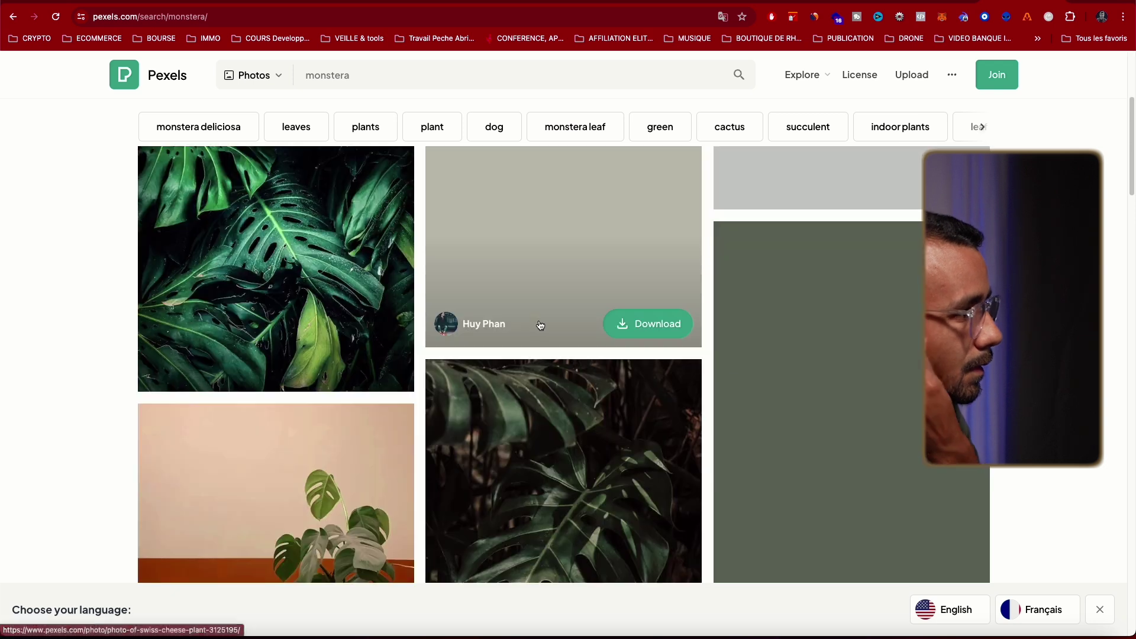
left_click(359, 358)
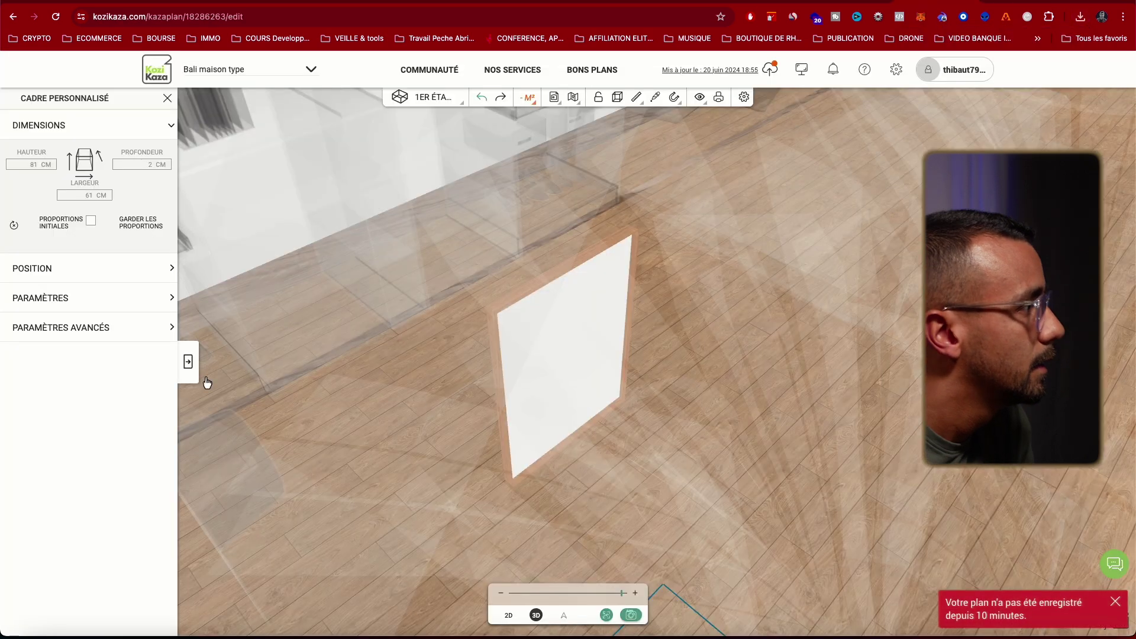
- In Kozikaza, try to load the downloaded 3024 × 4032 monstera photo as the frame's image
left_click(138, 338)
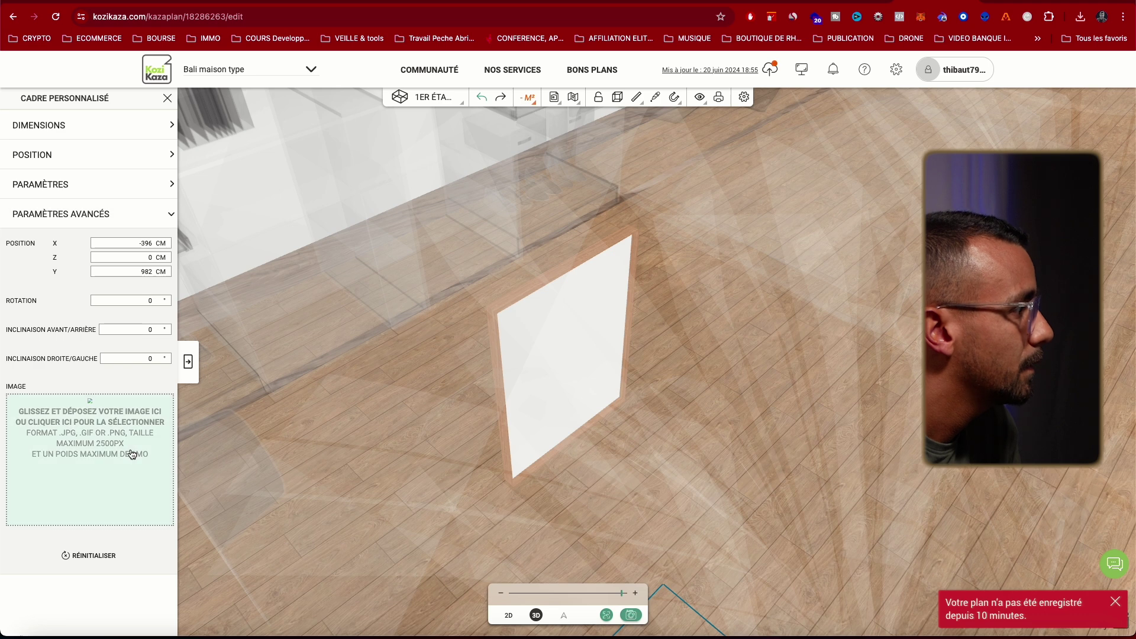
left_click(156, 441)
left_click(413, 184)
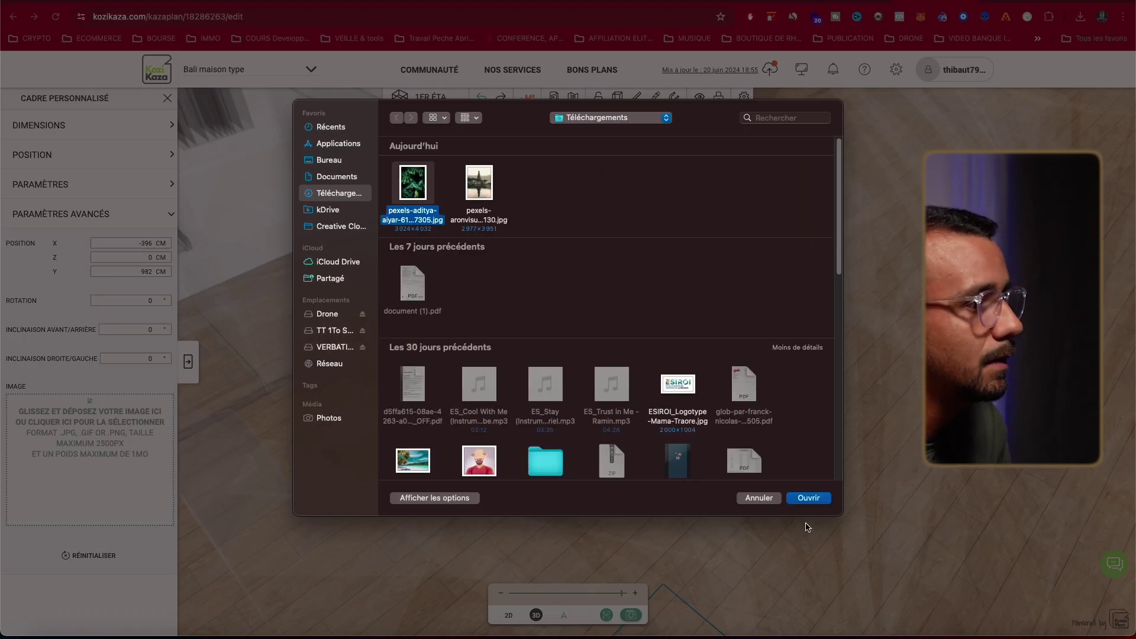
left_click(809, 500)
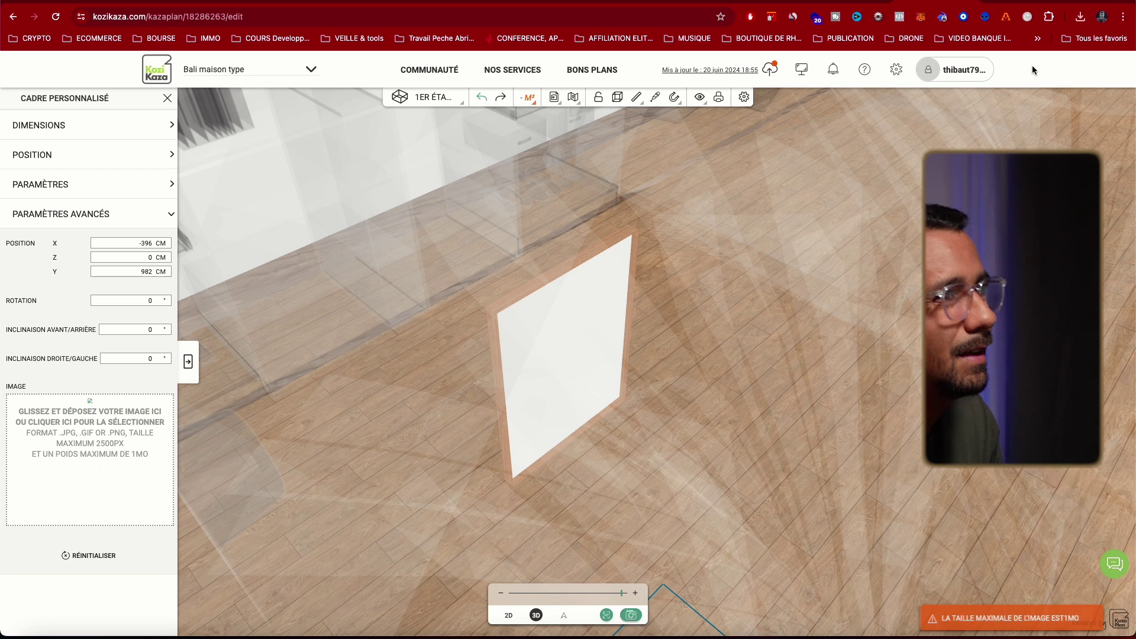
- Switch back to Pexels and download the same dark monstera leaf photo in the Large size, 1920 px wide
left_click(1000, 2)
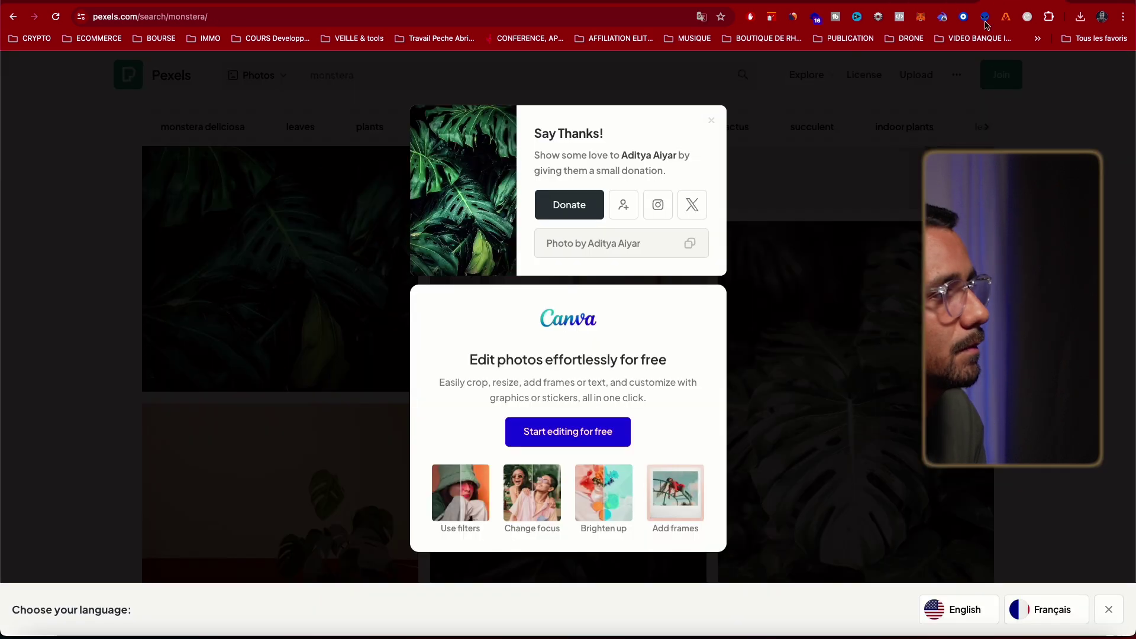
left_click(712, 125)
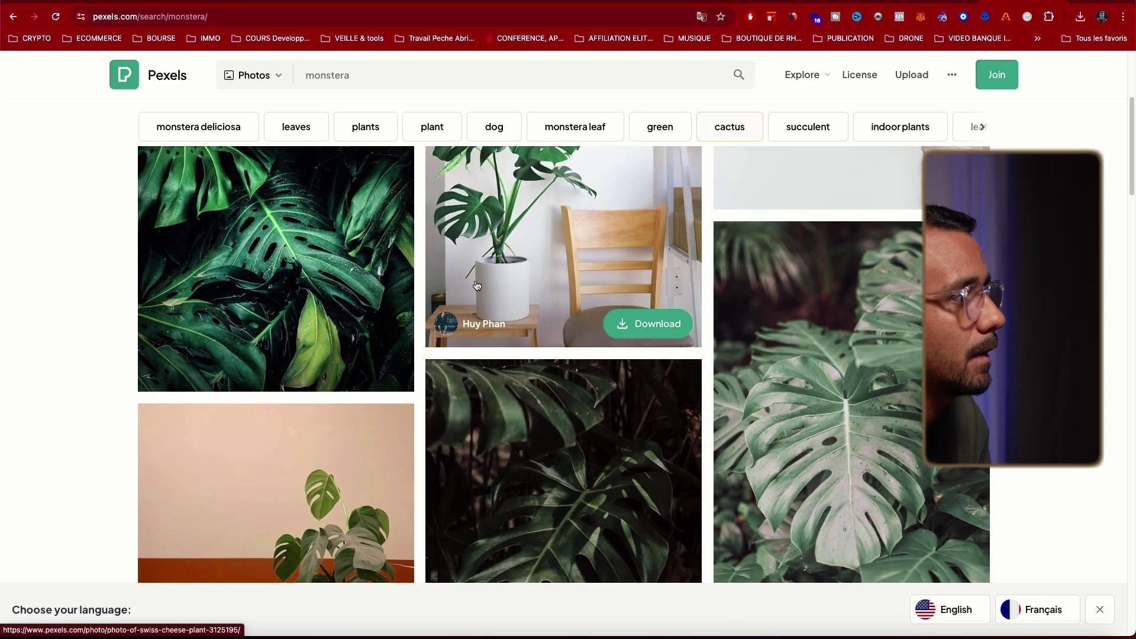
left_click(396, 320)
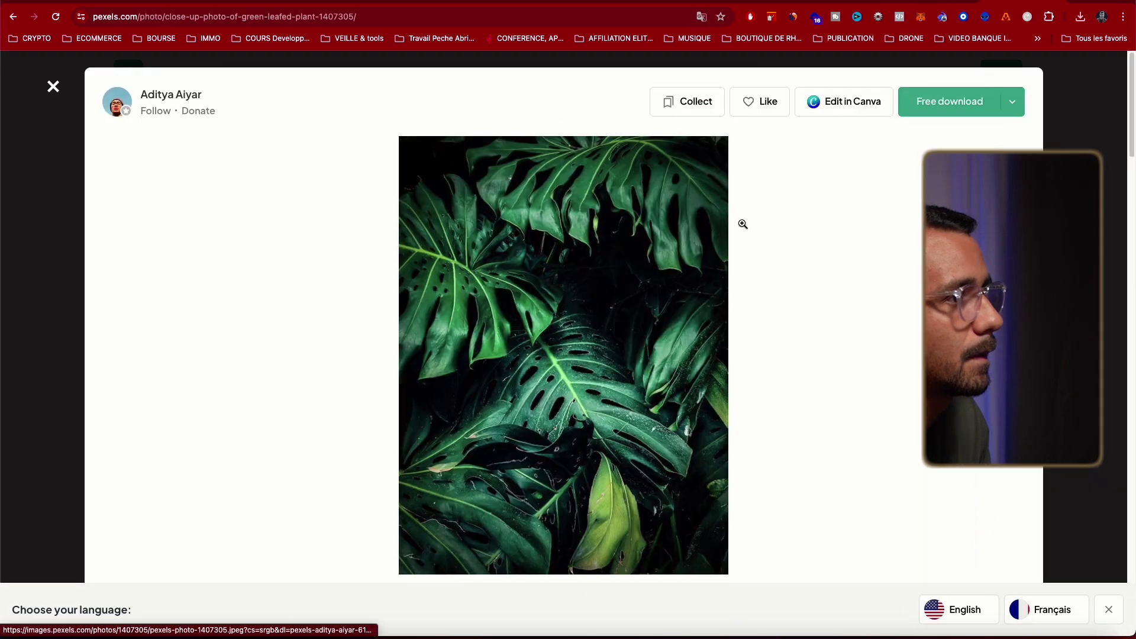
left_click(1012, 101)
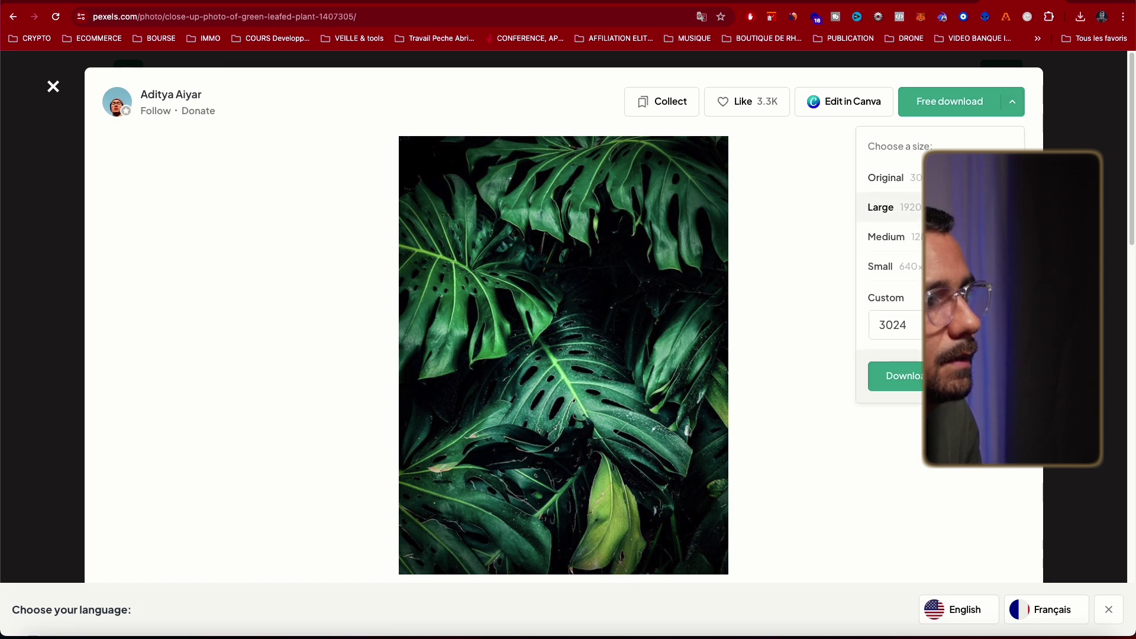
left_click(894, 376)
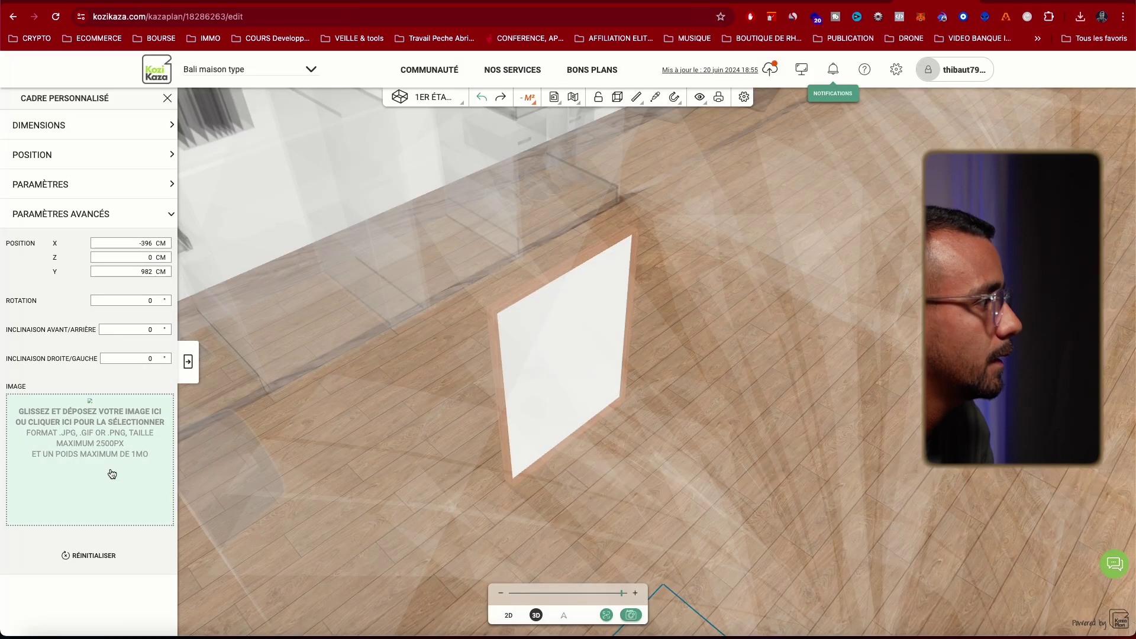
- Load the 1920 × 2560 monstera photo as the frame's image in Kozikaza and close the frame's settings
left_click(109, 472)
left_click(412, 188)
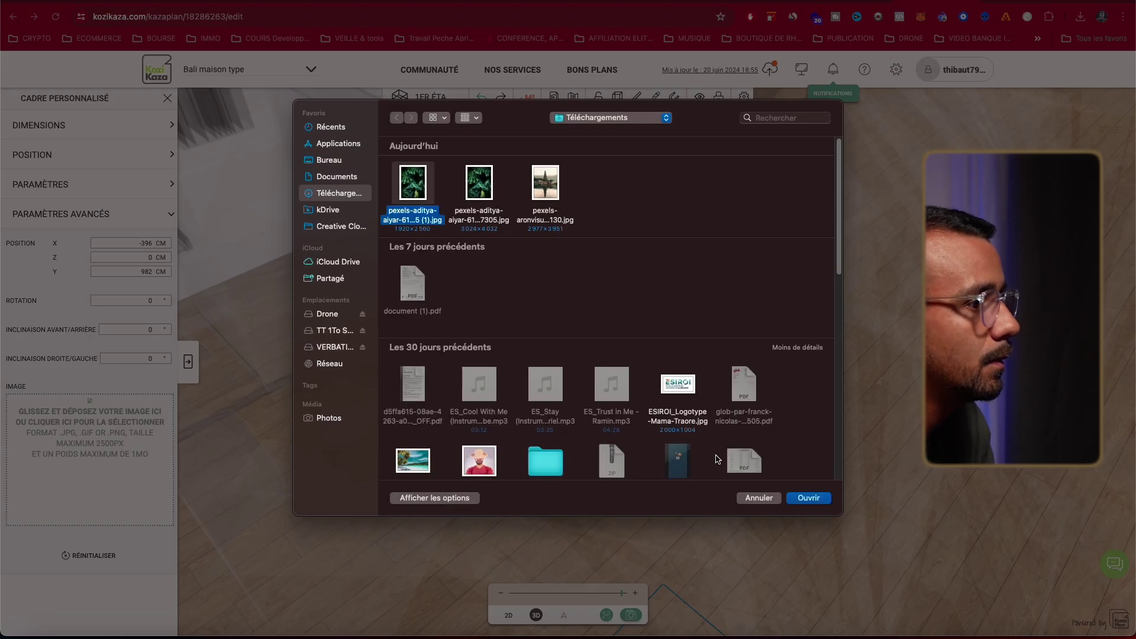
left_click(796, 496)
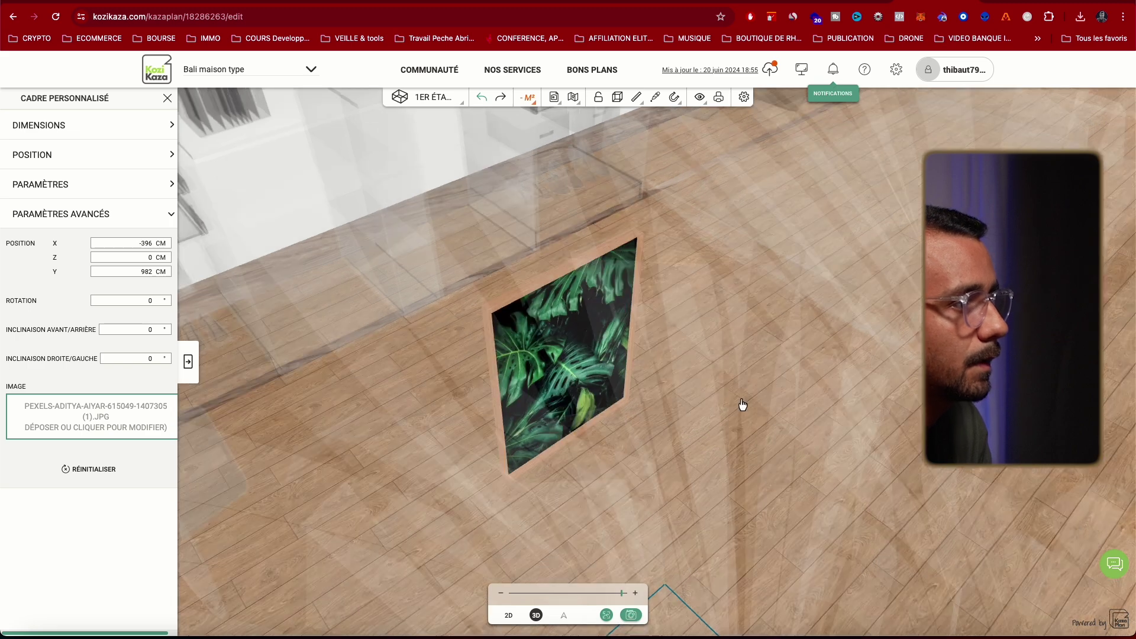
left_click_drag(743, 405, 609, 353)
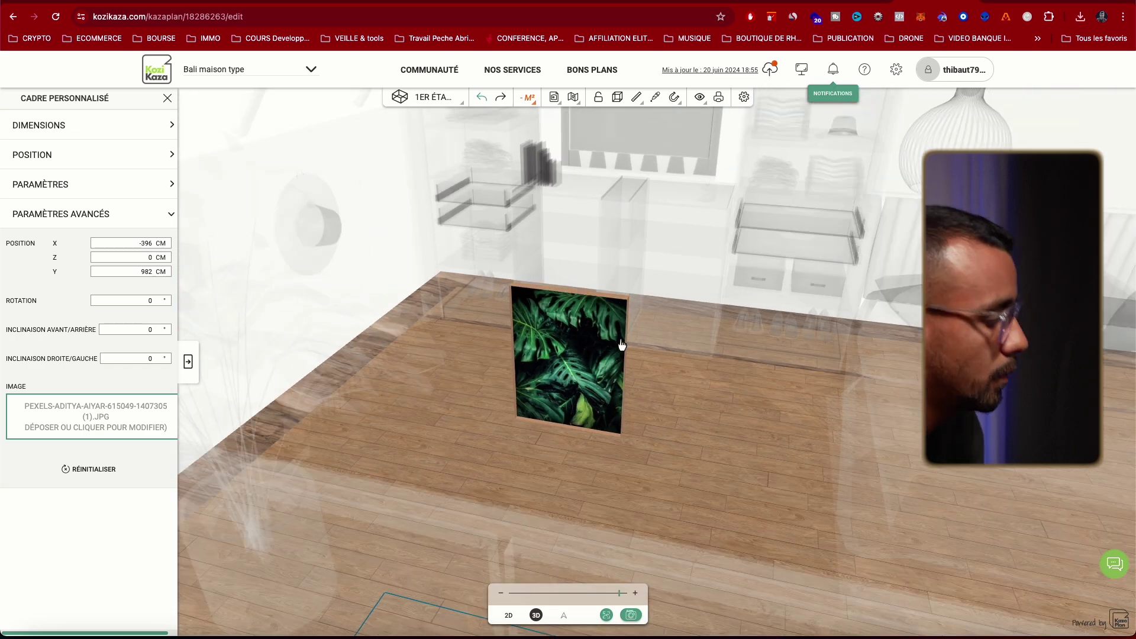
left_click(628, 345)
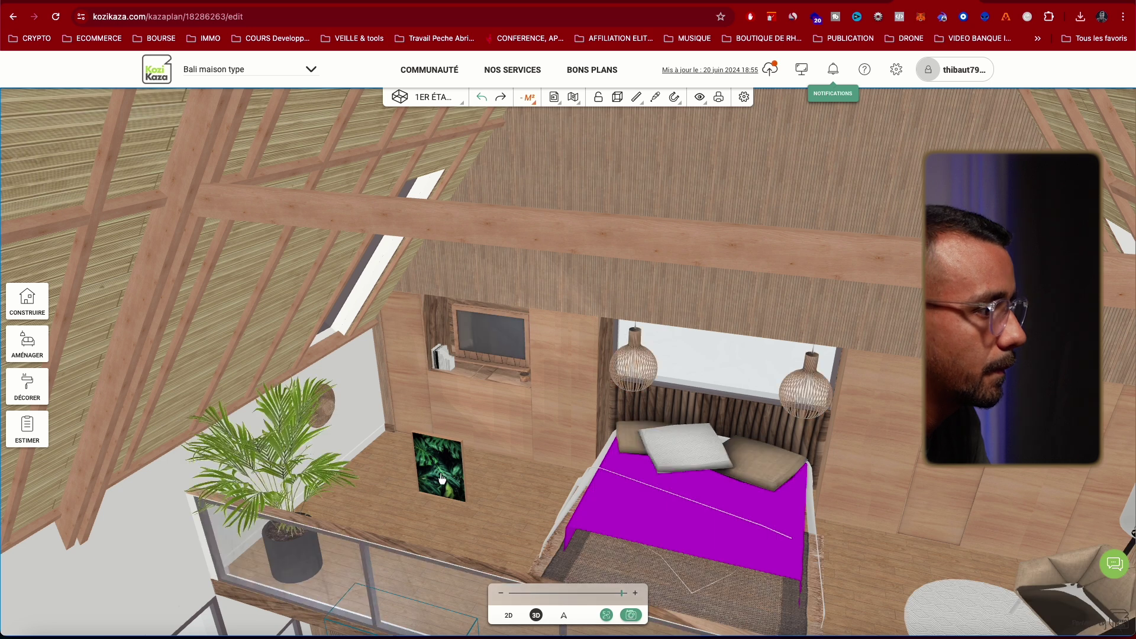
- Move the monstera frame against the wood-panelled wall below the mirror niche and set its front/back tilt (Inclinaison avant/arrière) to 6°
left_click(450, 476)
left_click_drag(450, 477, 425, 429)
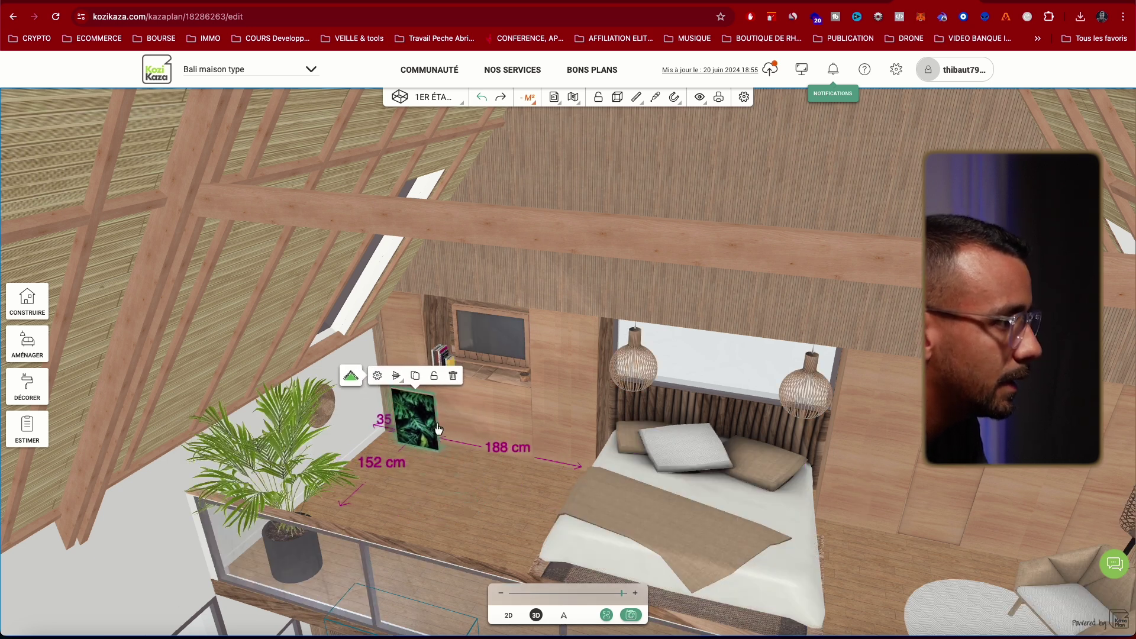
left_click(379, 376)
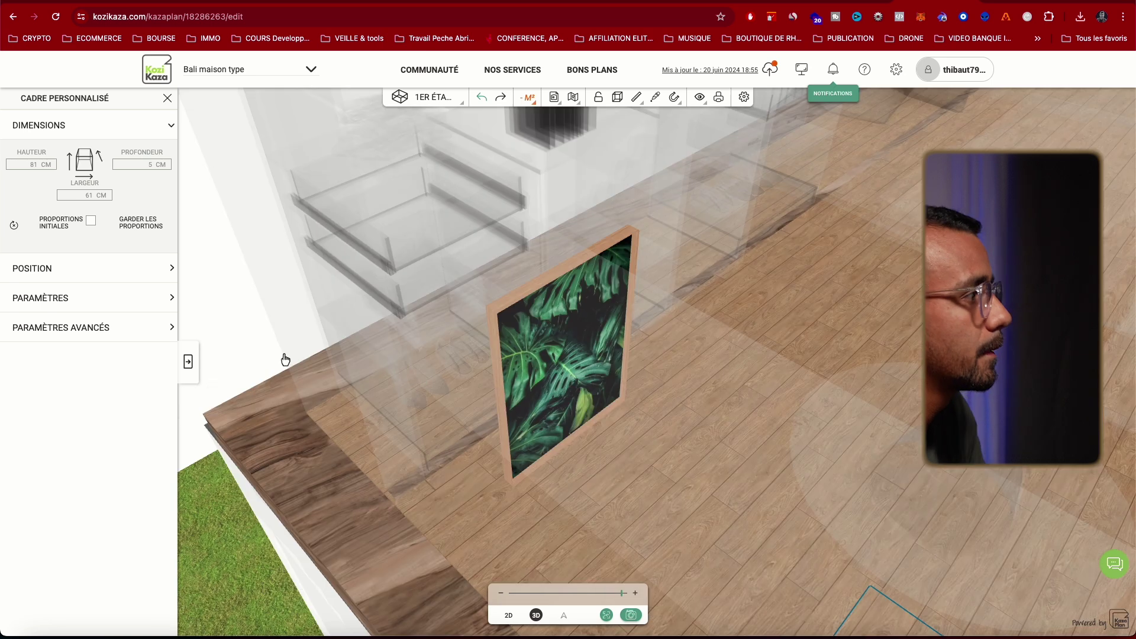
left_click(164, 336)
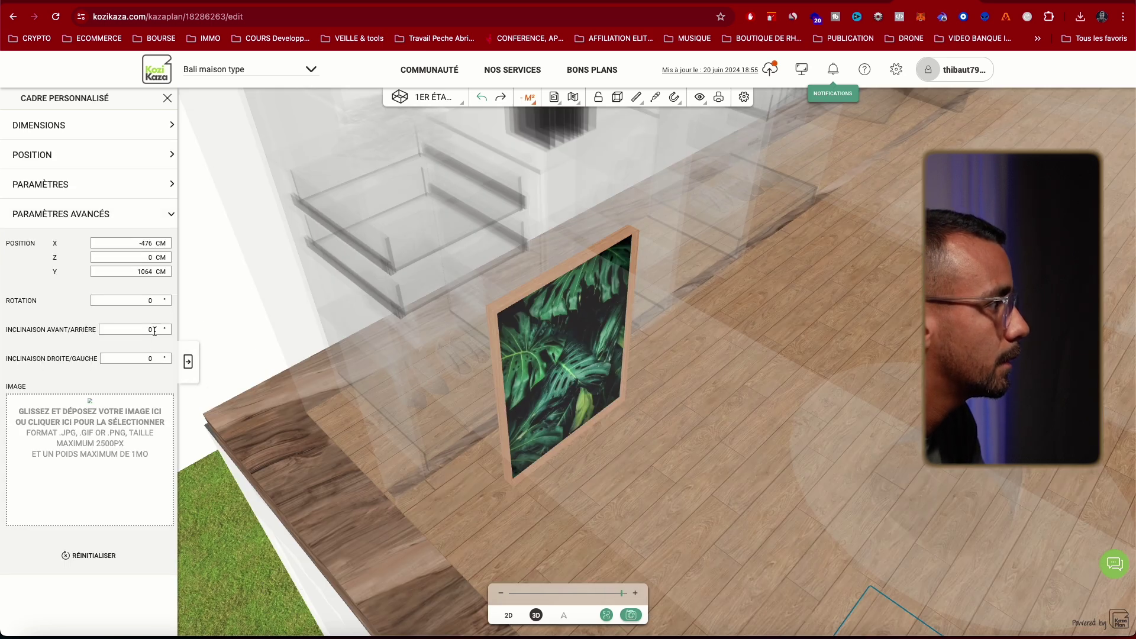
left_click(155, 326)
key("Up")
key("Up")
key("Up")
key("Up")
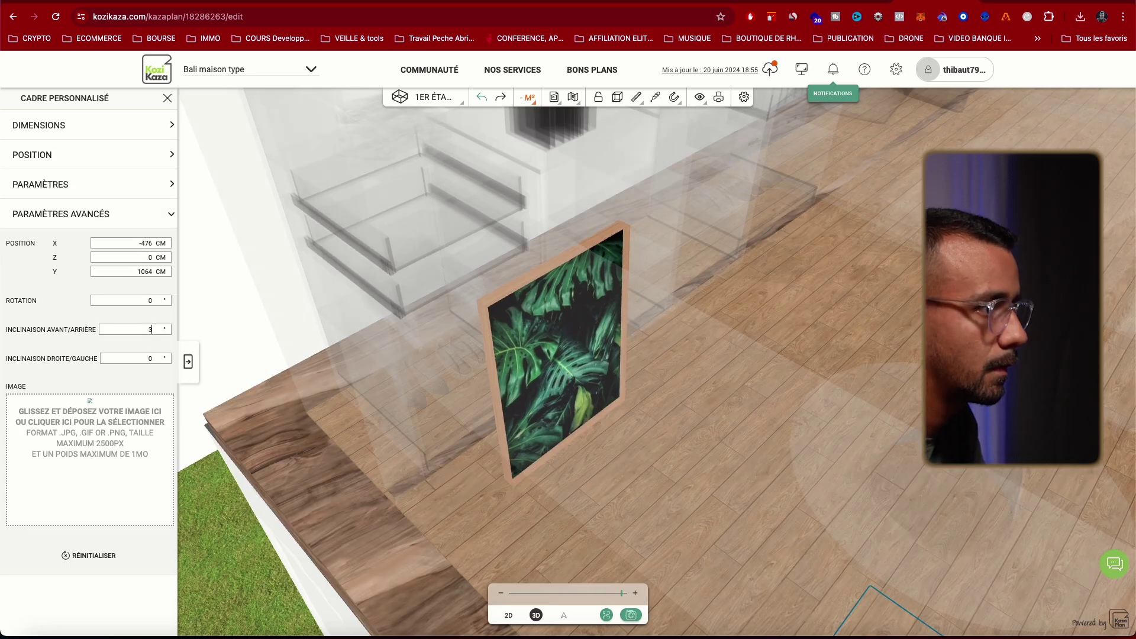
key("Up")
key("Up")
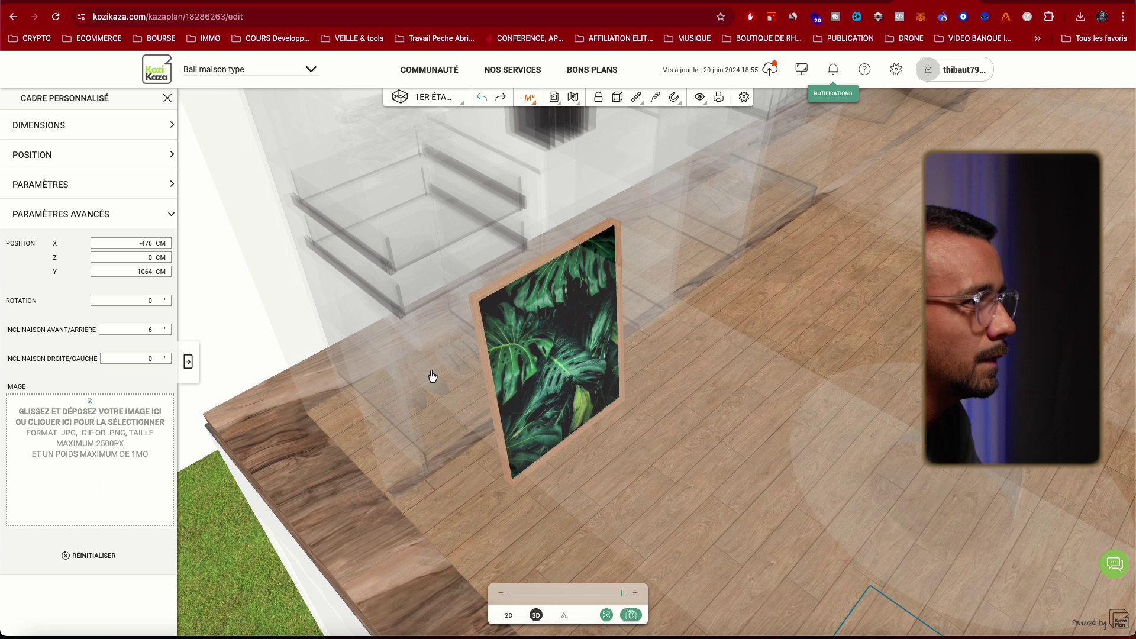
left_click(842, 312)
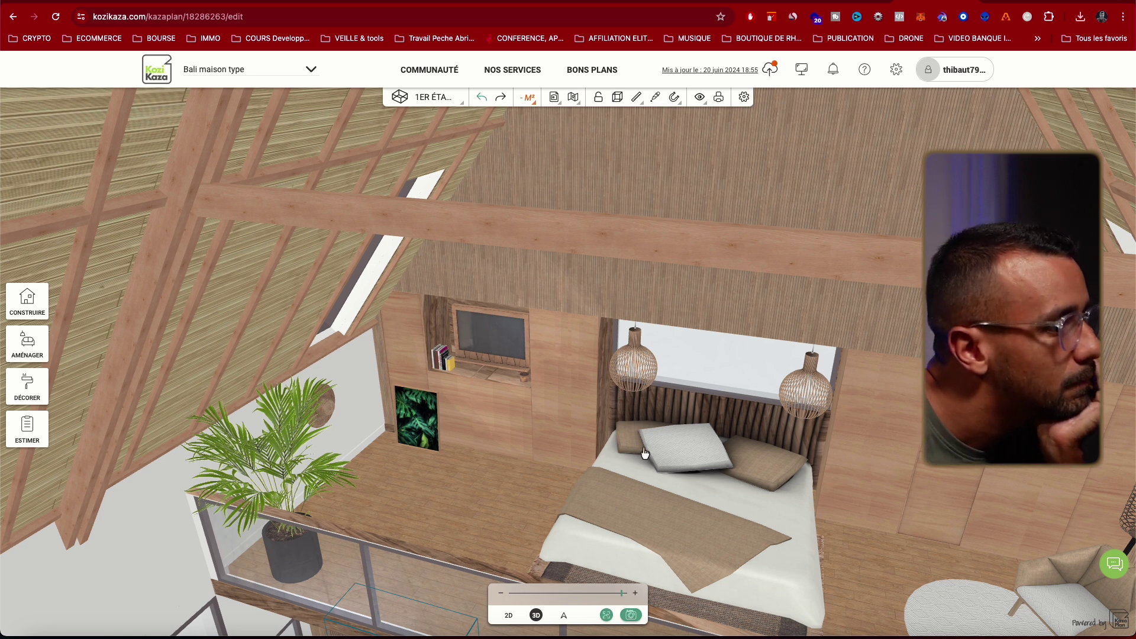
scroll(550, 466, "down", 2)
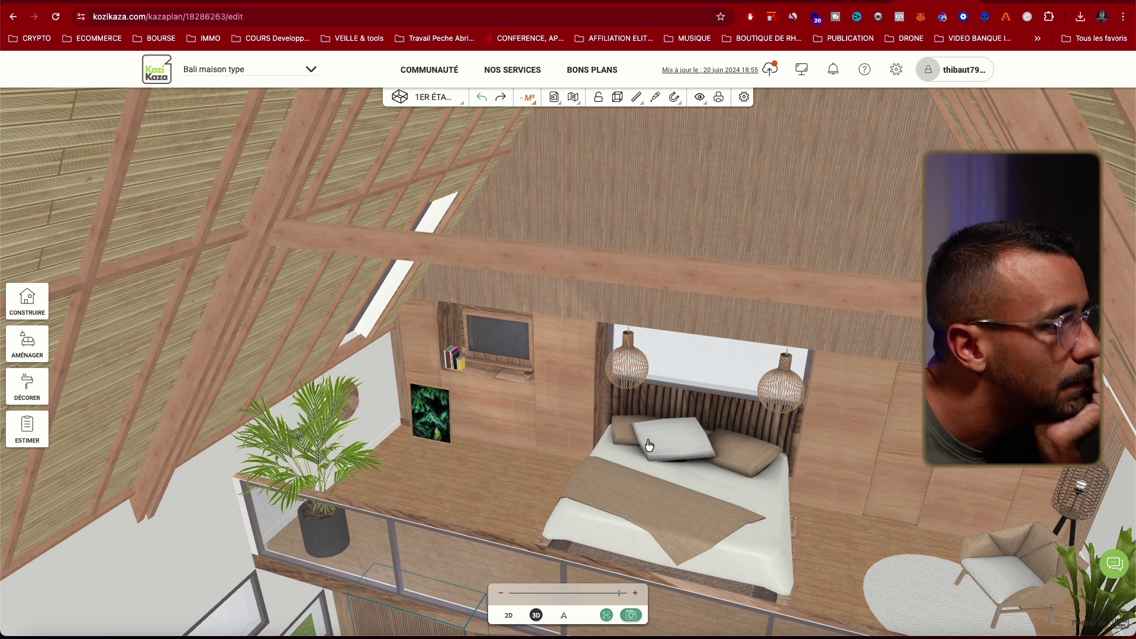
- Sample the Vague texture and apply it to the border of the monstera frame against the wood-panelled wall
left_click(656, 97)
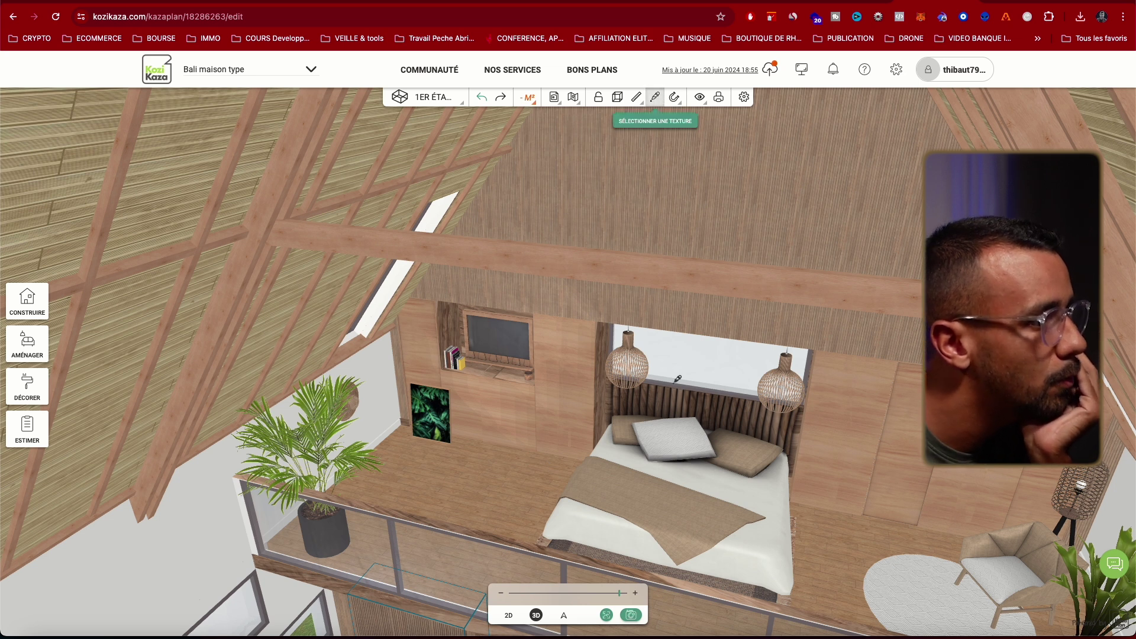
left_click(457, 411)
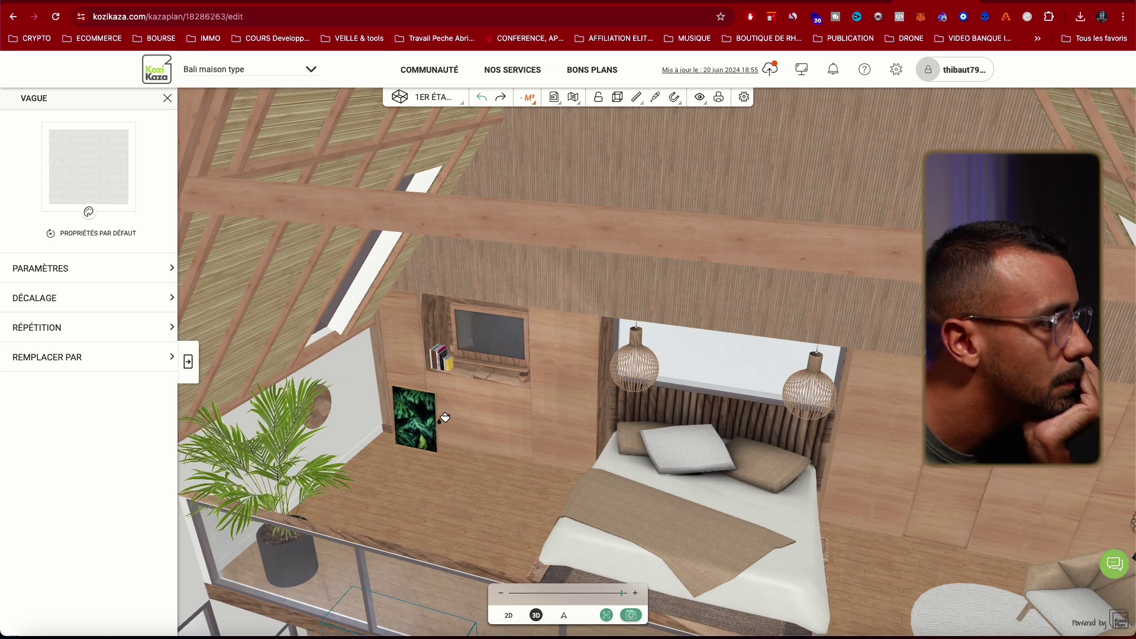
left_click(392, 405)
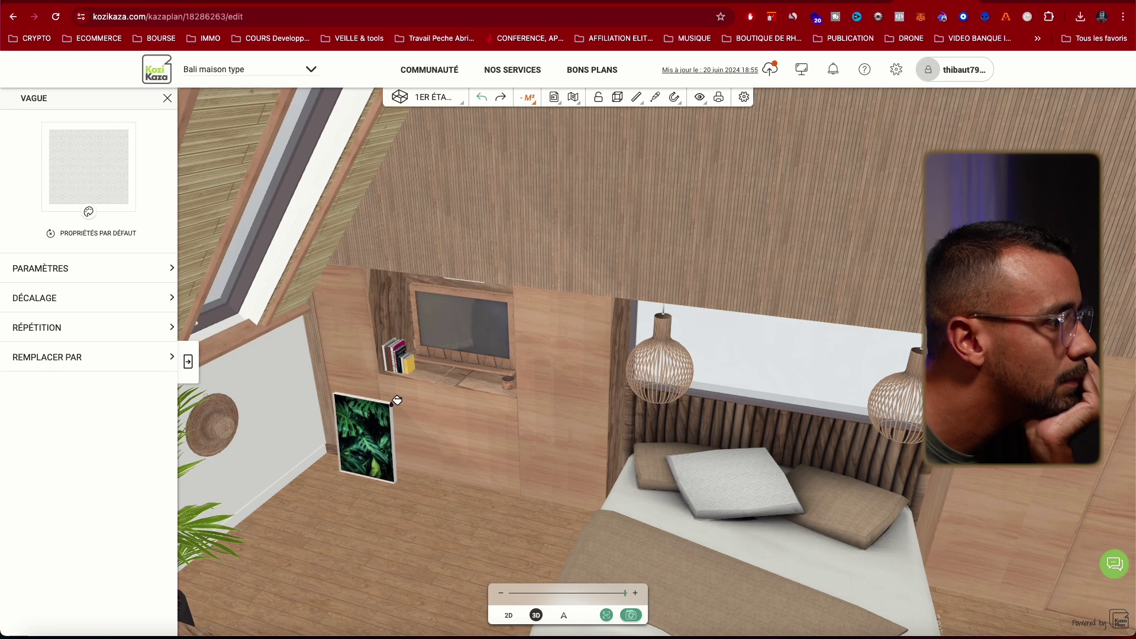
scroll(448, 450, "down", 1)
scroll(477, 463, "down", 5)
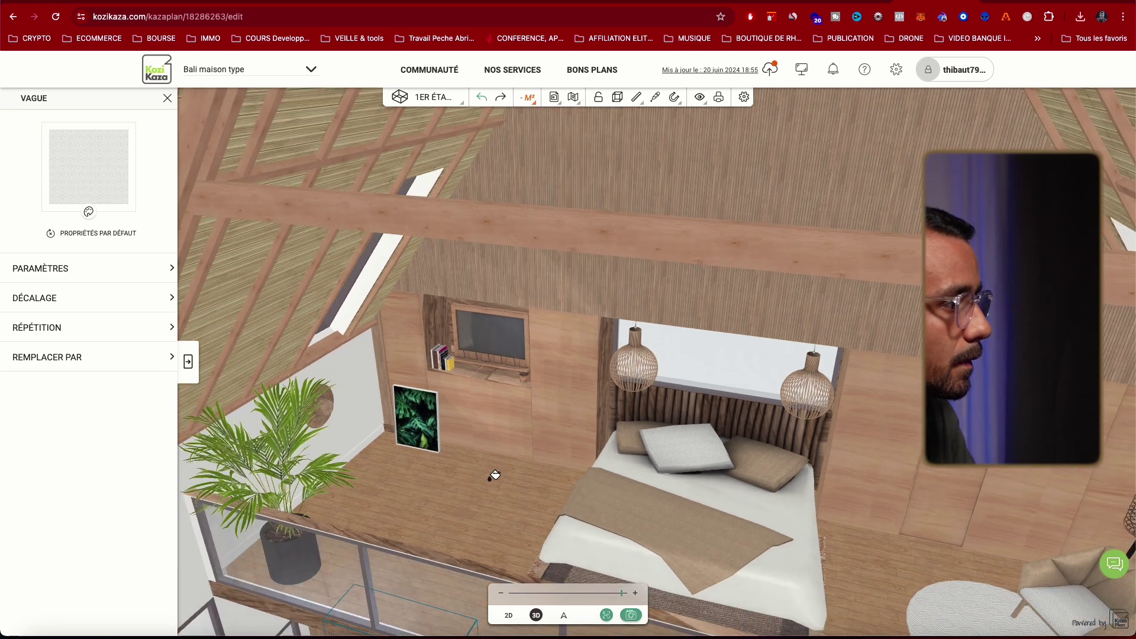
- Walk through the upstairs bedroom in first-person view at a lower eye height to inspect the bed, armchair corner and floor
left_click(633, 595)
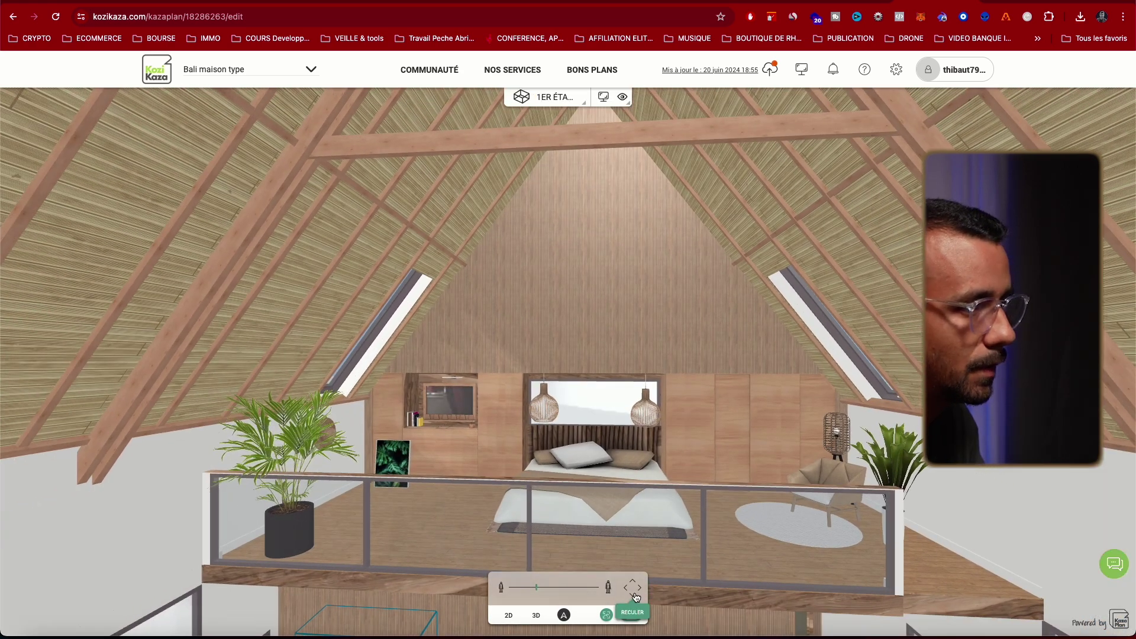
left_click(634, 585)
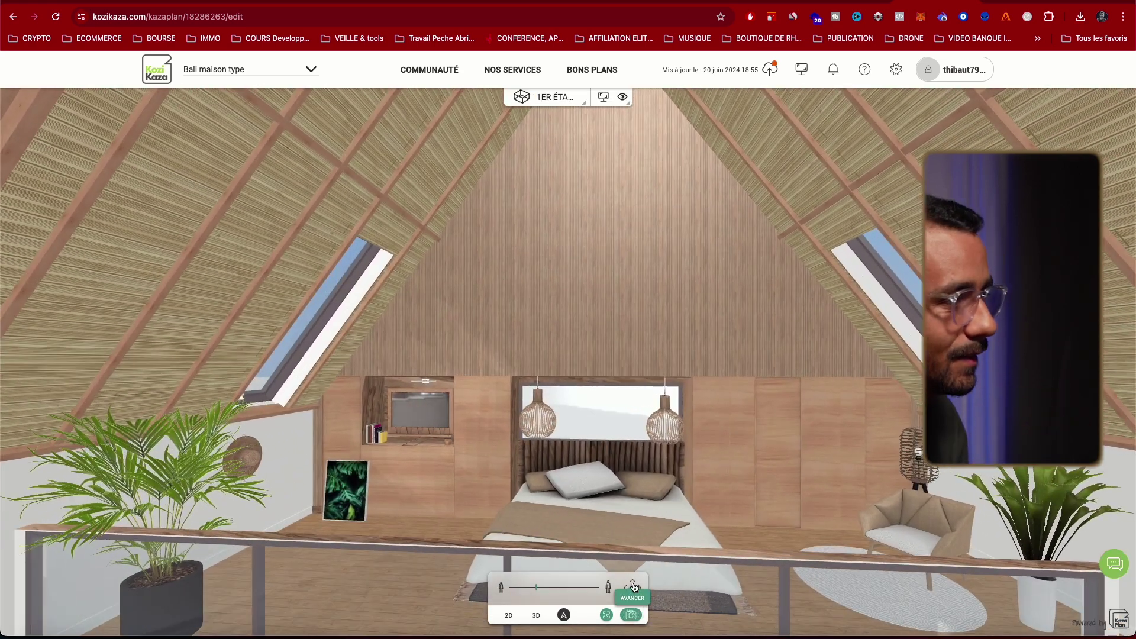
left_click(633, 586)
left_click(633, 586)
left_click_drag(780, 556, 984, 619)
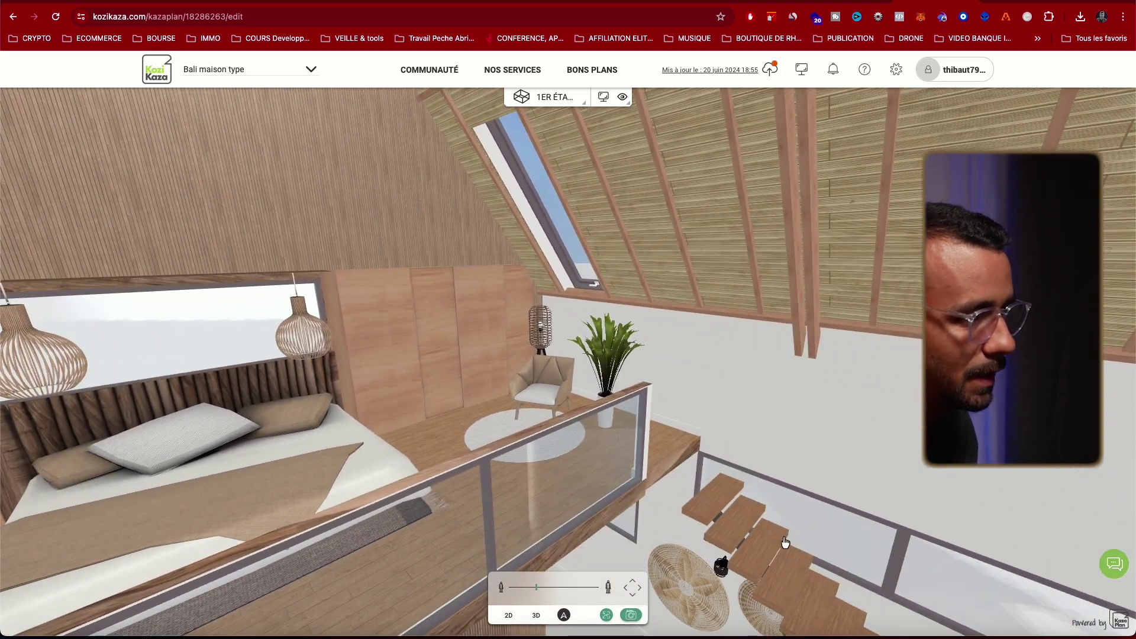
left_click_drag(786, 541, 834, 548)
left_click(632, 586)
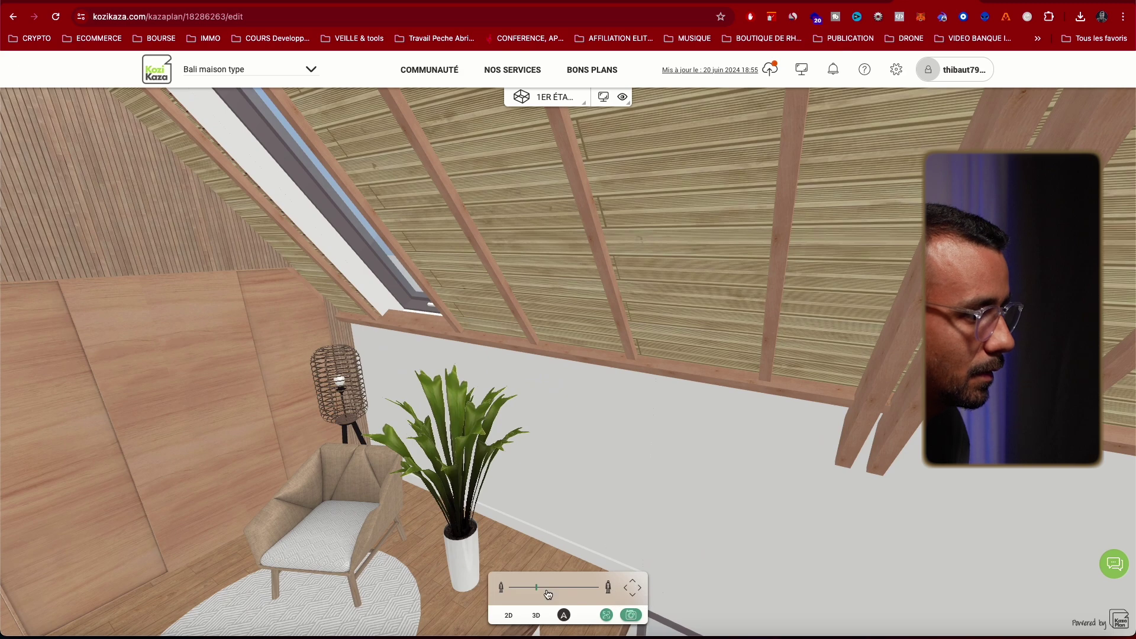
left_click_drag(539, 590, 522, 588)
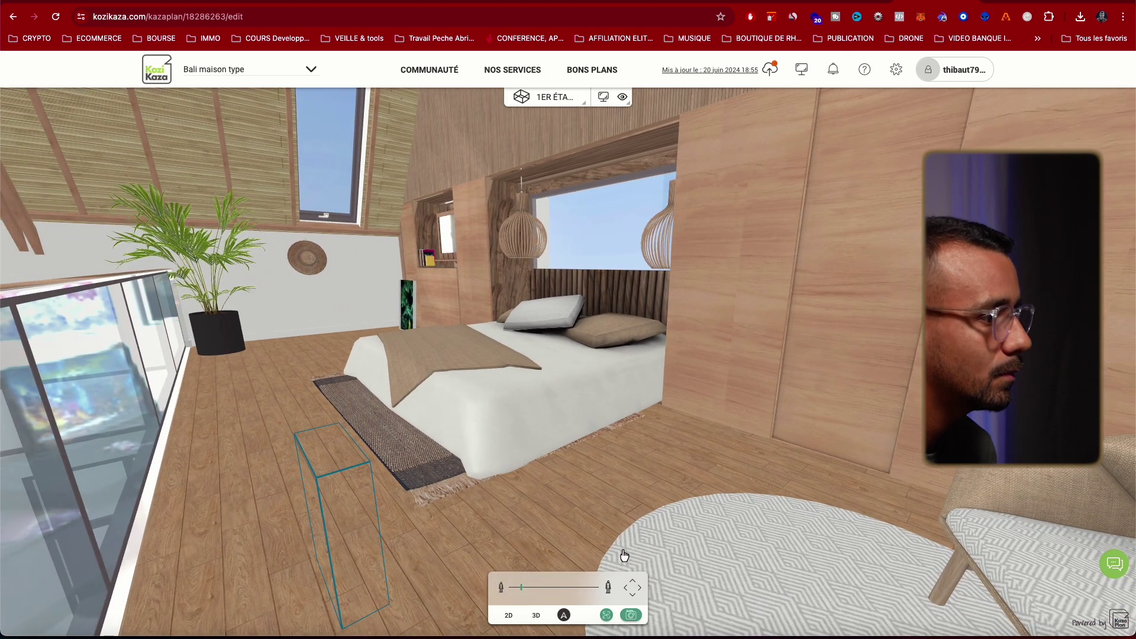
- Check the bedroom reference photos on the Balitecture page and return to the 3D view of the bedroom in Kozikaza
left_click(836, 3)
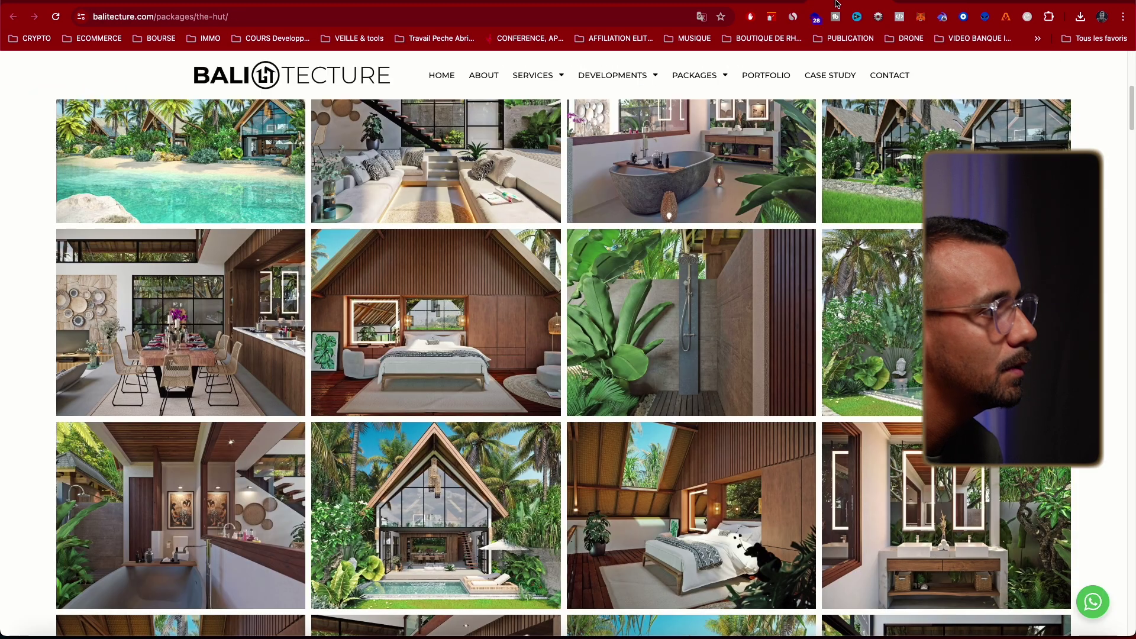
left_click(925, 3)
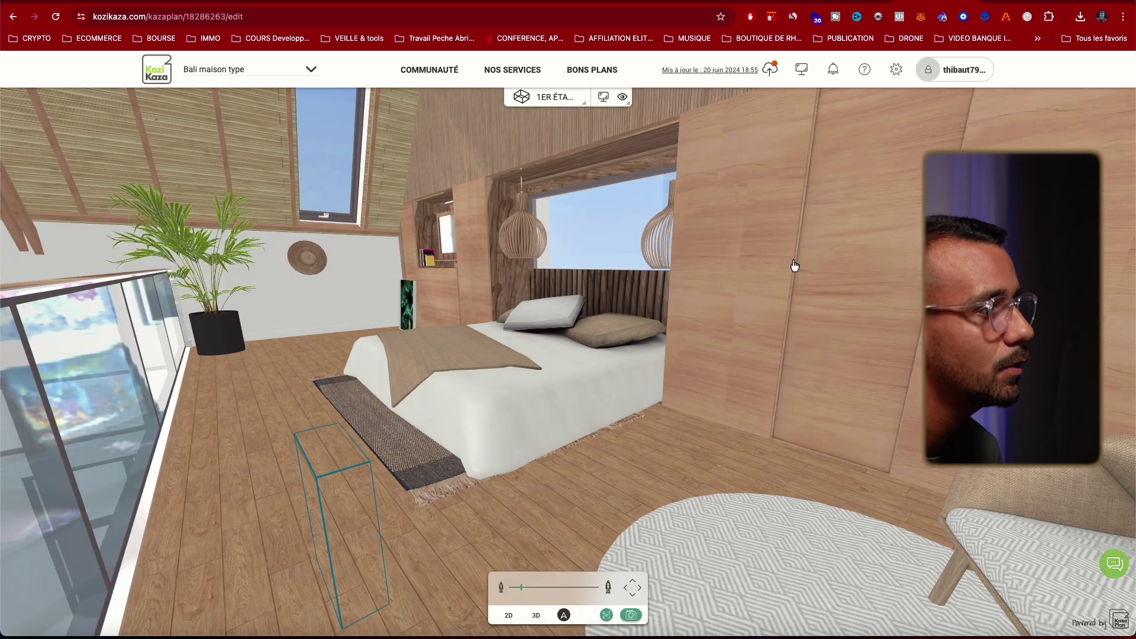
left_click(632, 596)
left_click(537, 616)
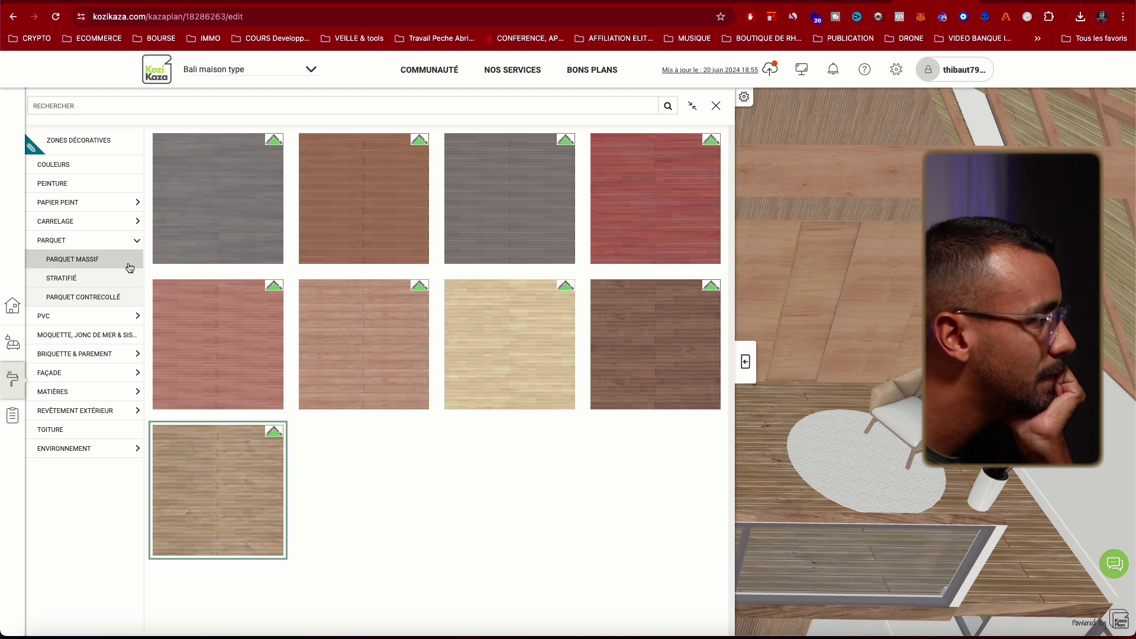
- Try the Parquet Vieilli and Chanfrein solid parquets on the upstairs bedroom floor
left_click(129, 267)
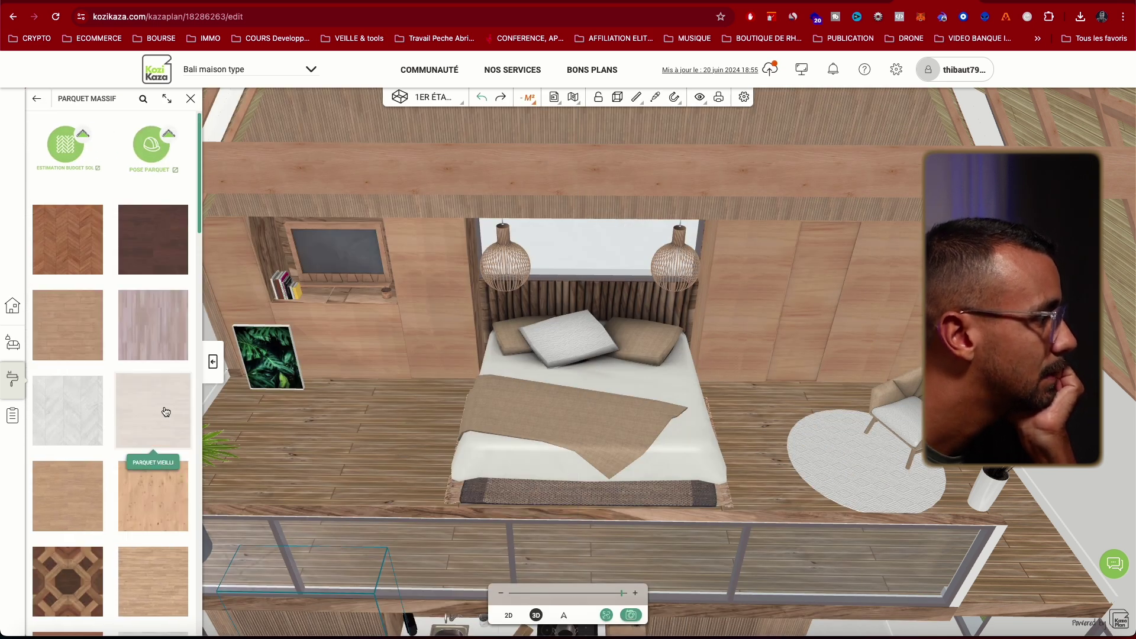
left_click(164, 411)
left_click(290, 481)
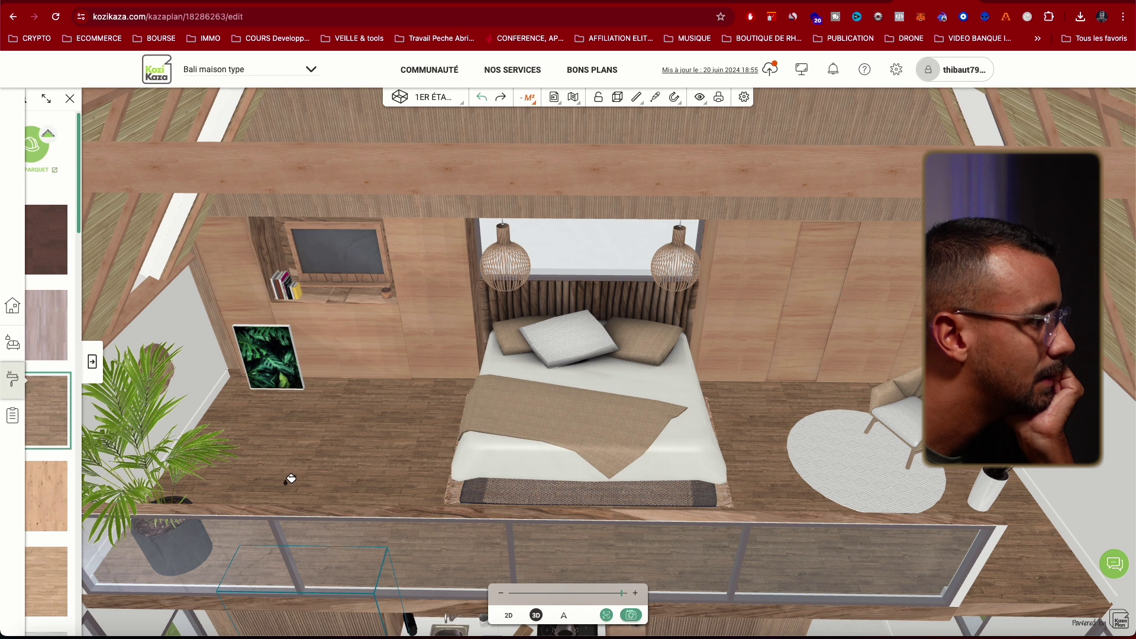
left_click(91, 373)
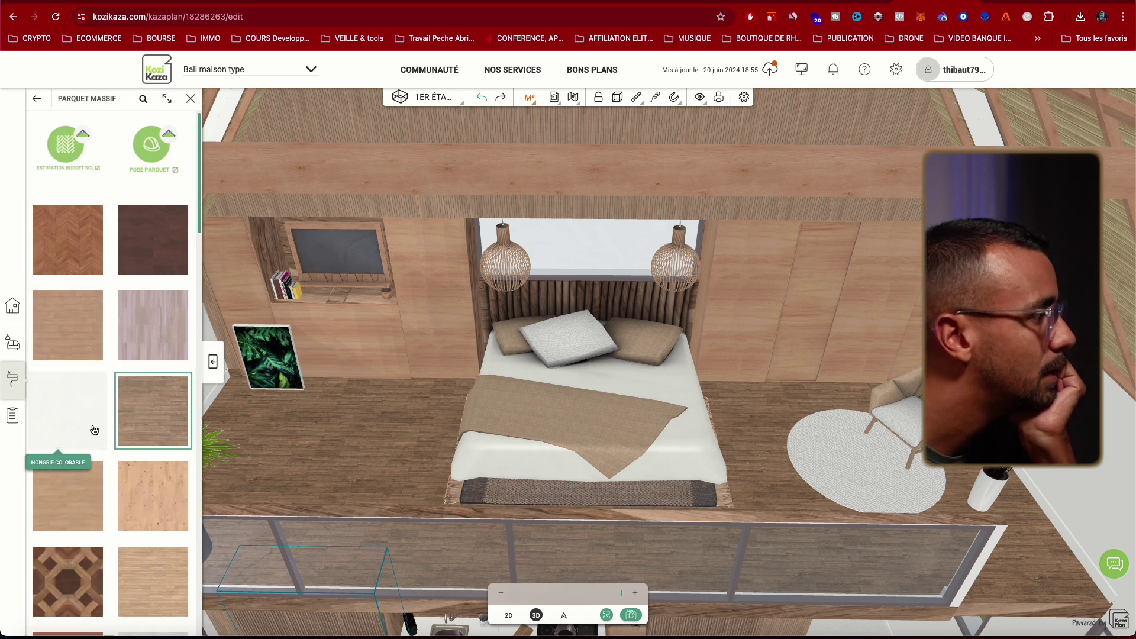
scroll(112, 426, "down", 3)
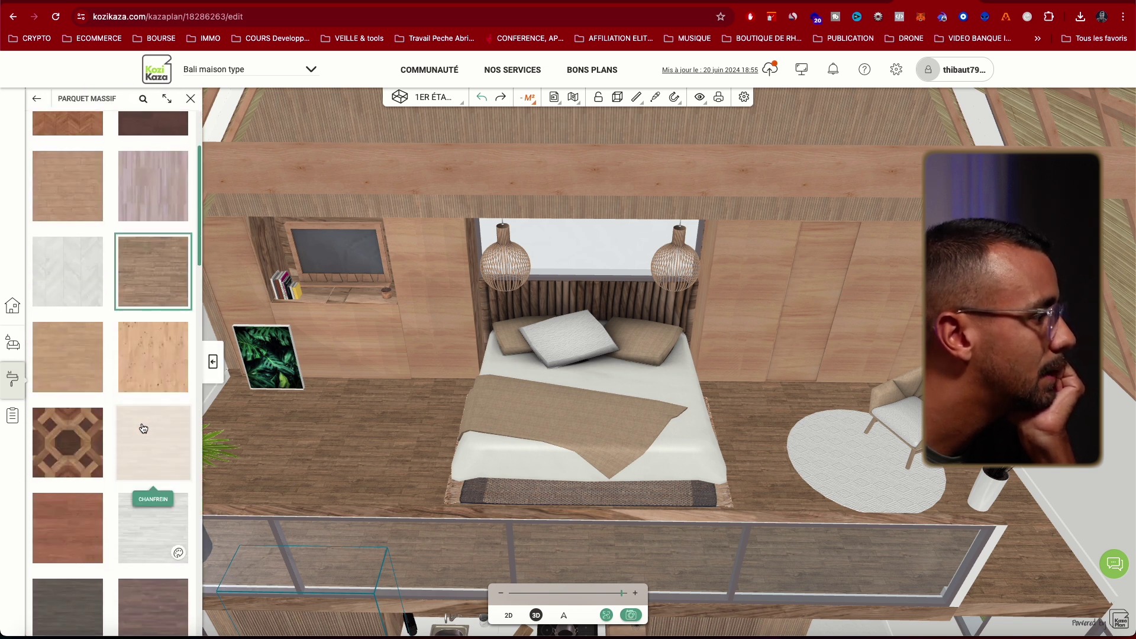
left_click(143, 427)
left_click(294, 484)
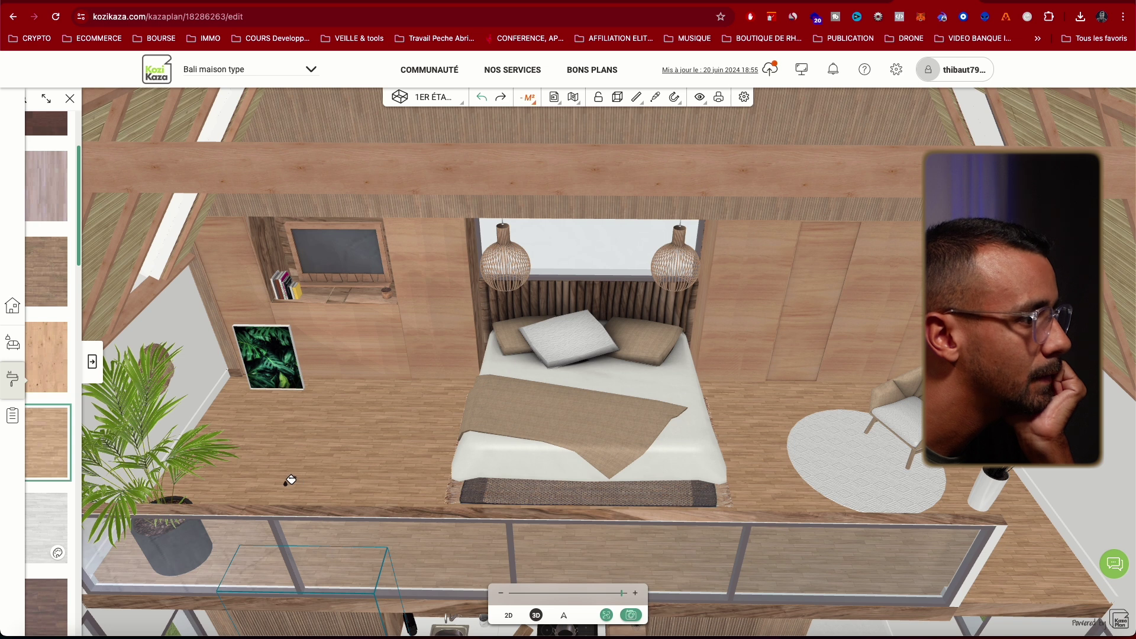
- Cover the upstairs bedroom floor with the Pointe de Hongrie solid parquet
left_click(91, 363)
scroll(115, 449, "down", 5)
scroll(150, 436, "down", 3)
left_click(148, 449)
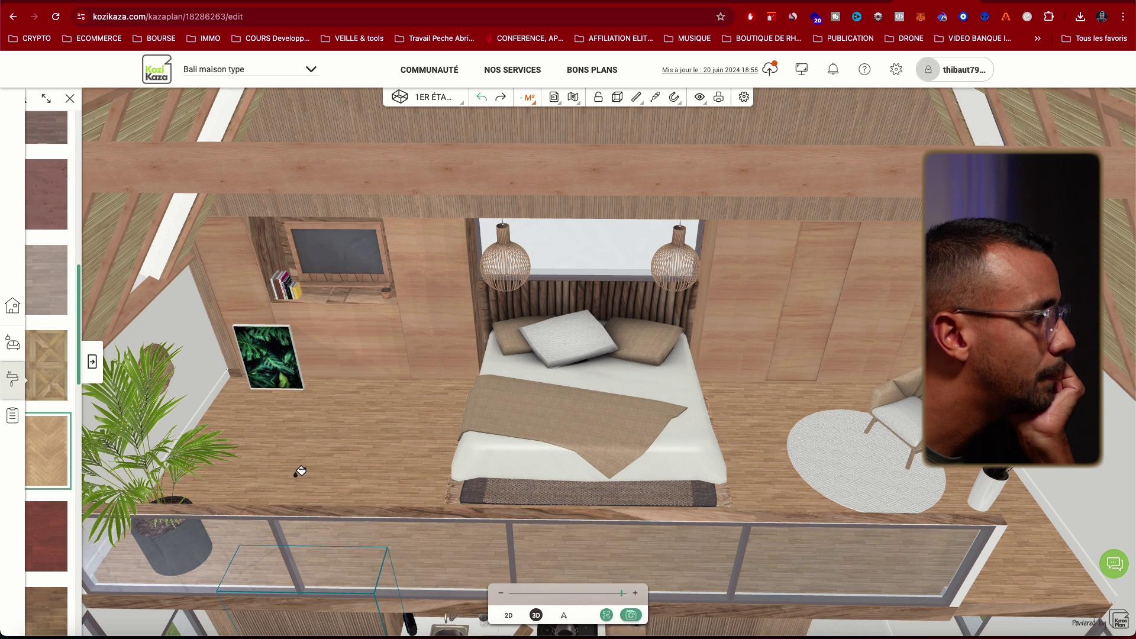
left_click(300, 471)
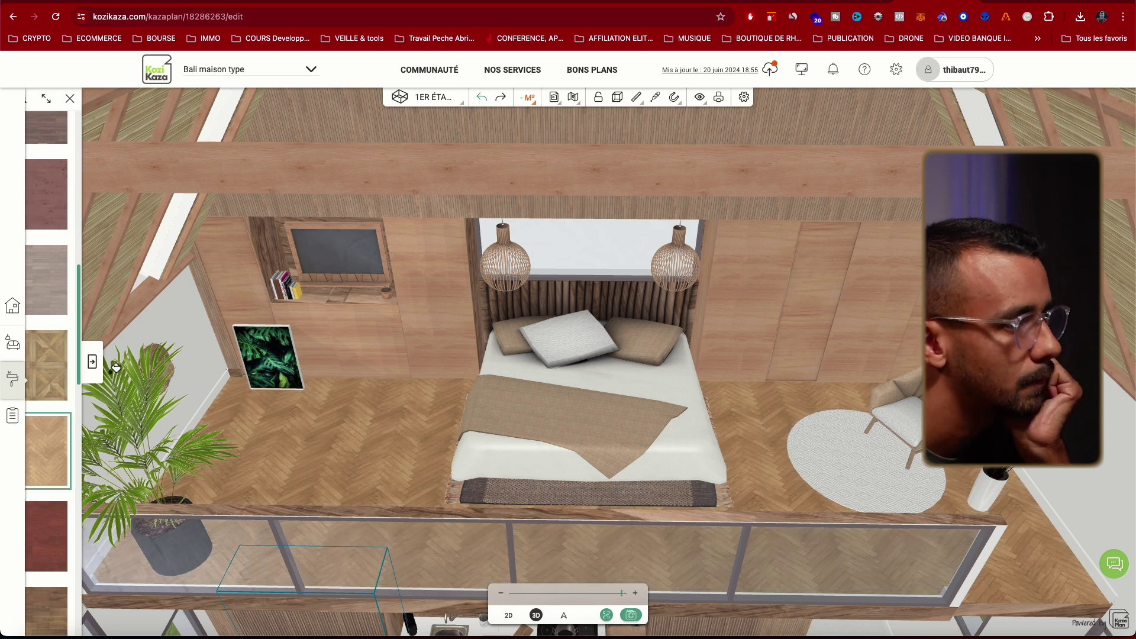
- Rotate the Pointe de Hongrie floor texture to an angle of 90° and put its settings away
left_click(655, 97)
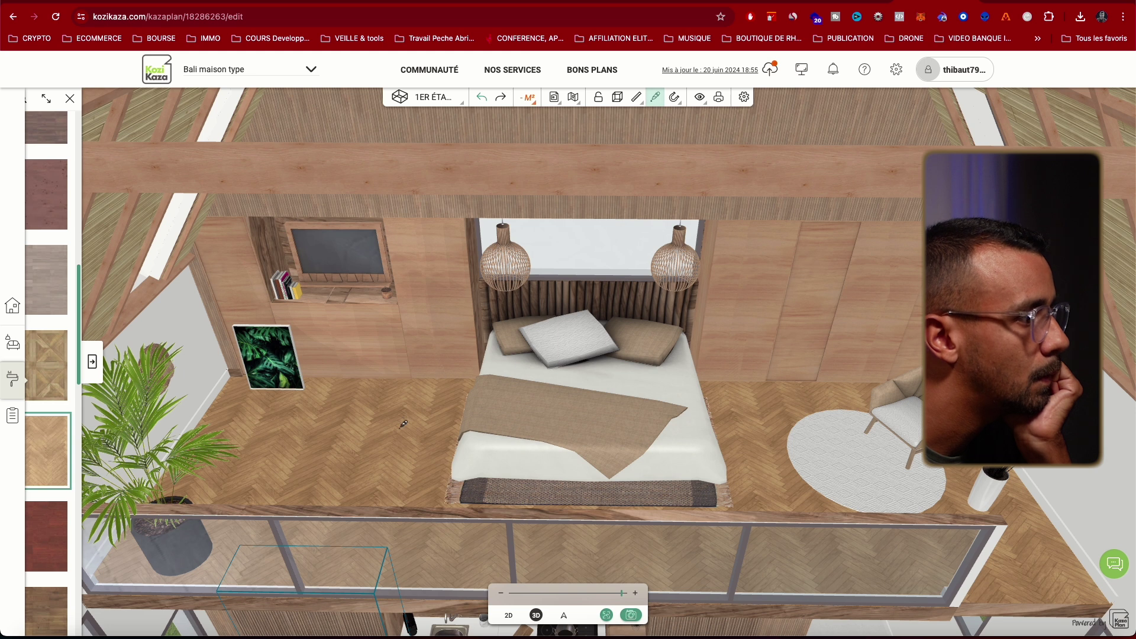
left_click(417, 432)
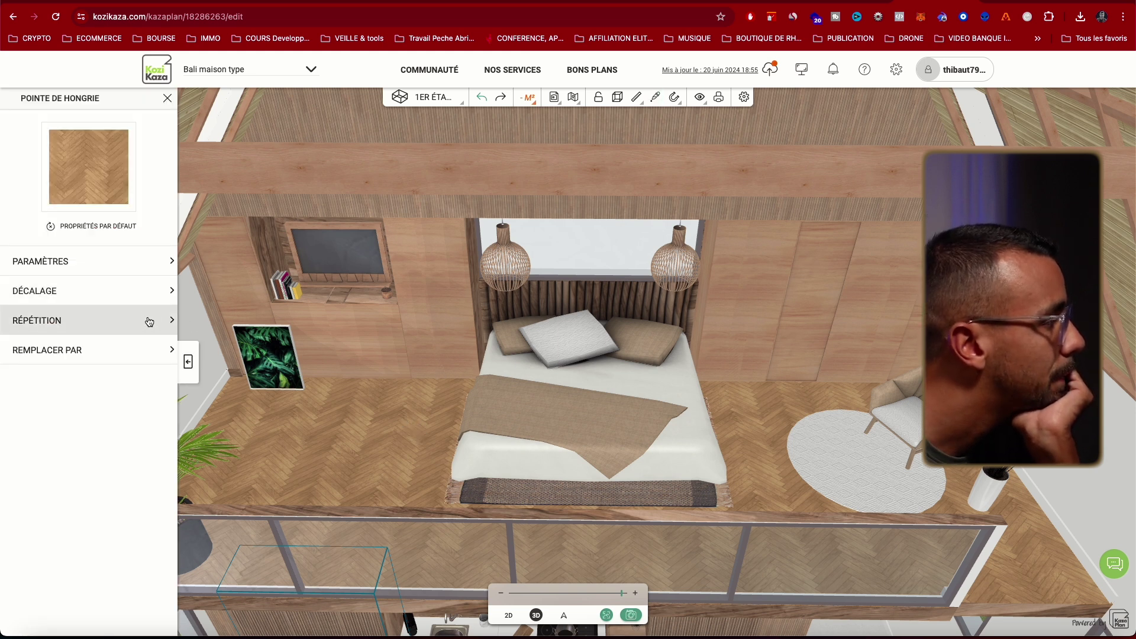
left_click(166, 262)
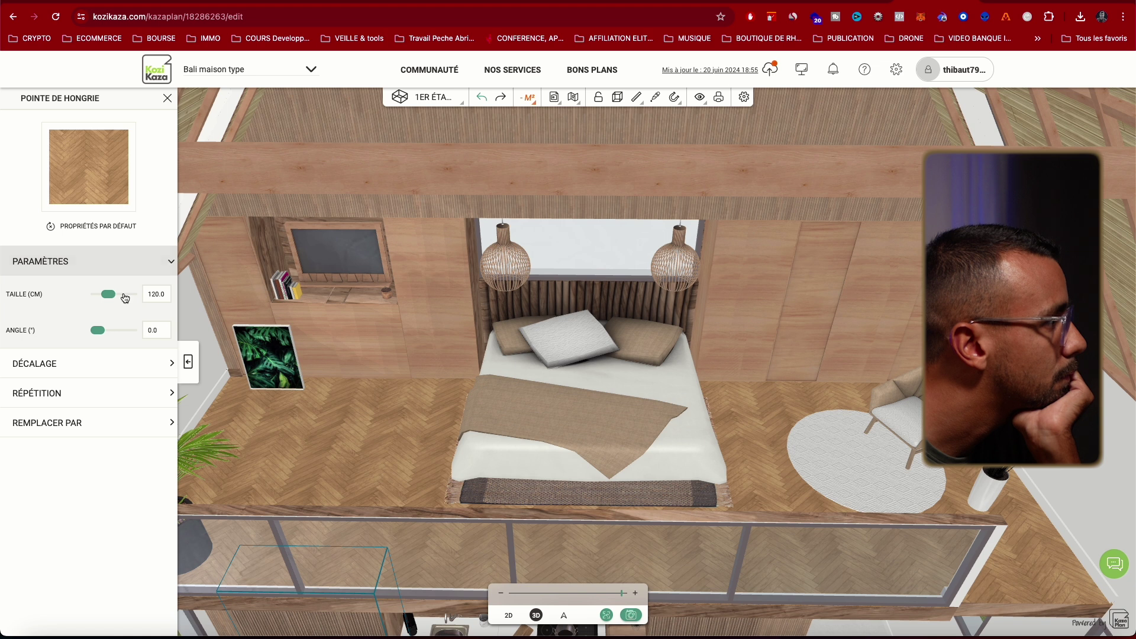
double_click(153, 335)
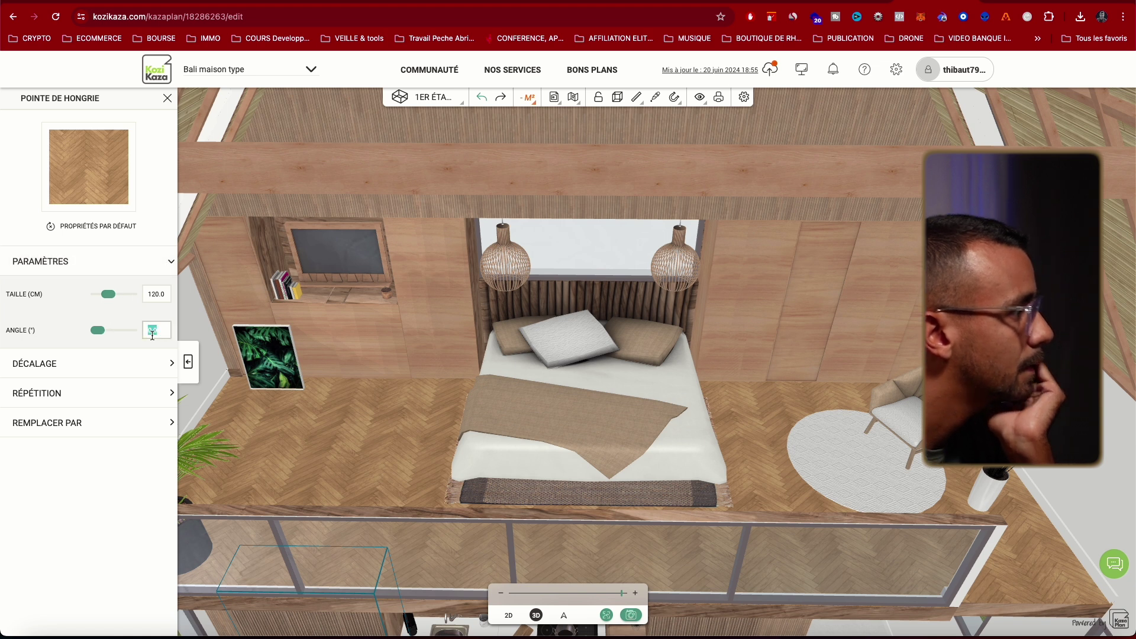
key("Return")
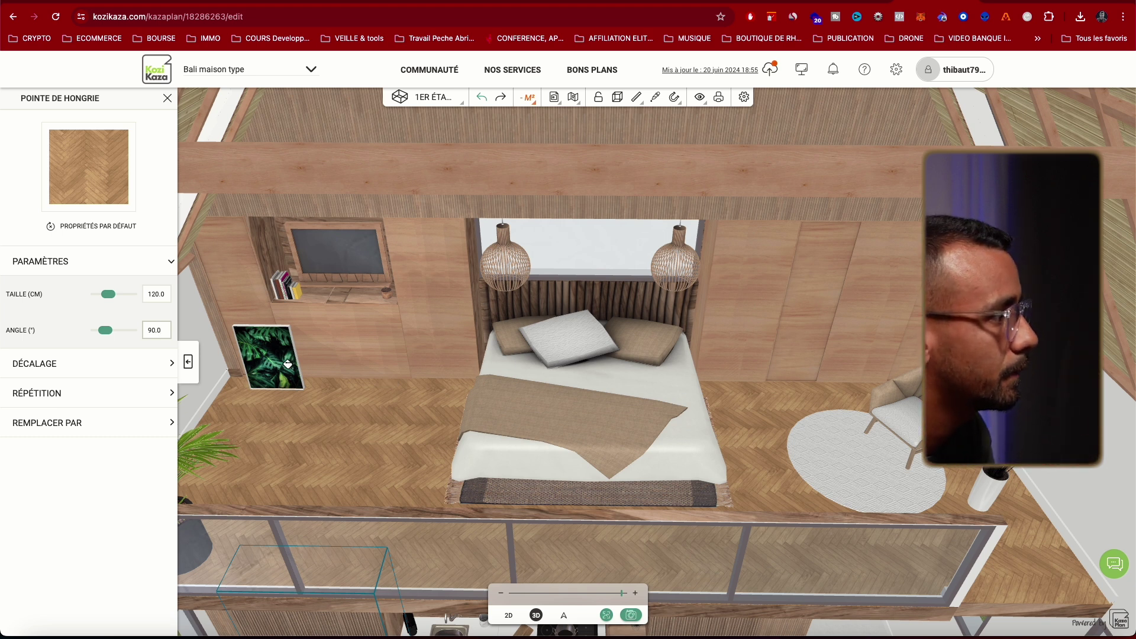
left_click(188, 363)
scroll(408, 451, "down", 10)
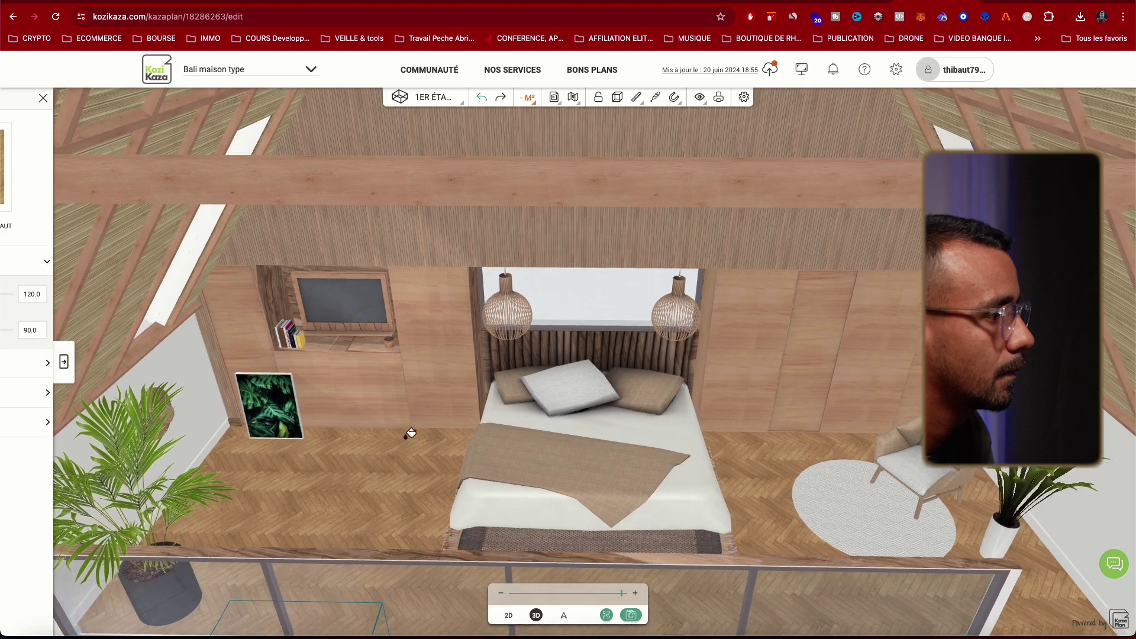
scroll(626, 542, "up", 10)
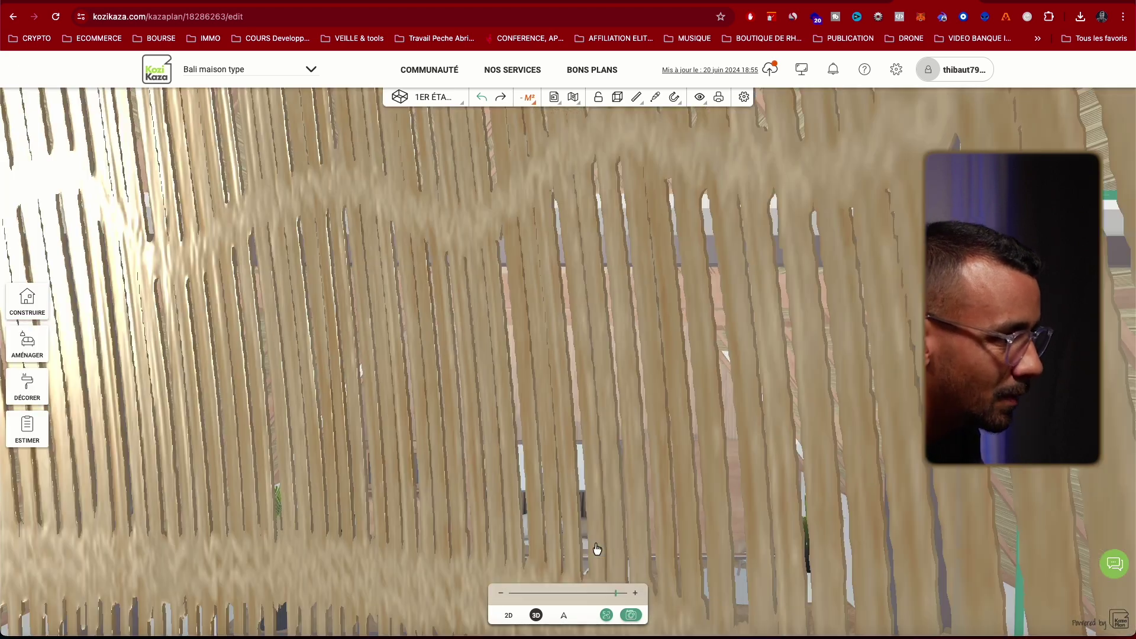
scroll(597, 550, "up", 2)
left_click_drag(604, 555, 626, 576)
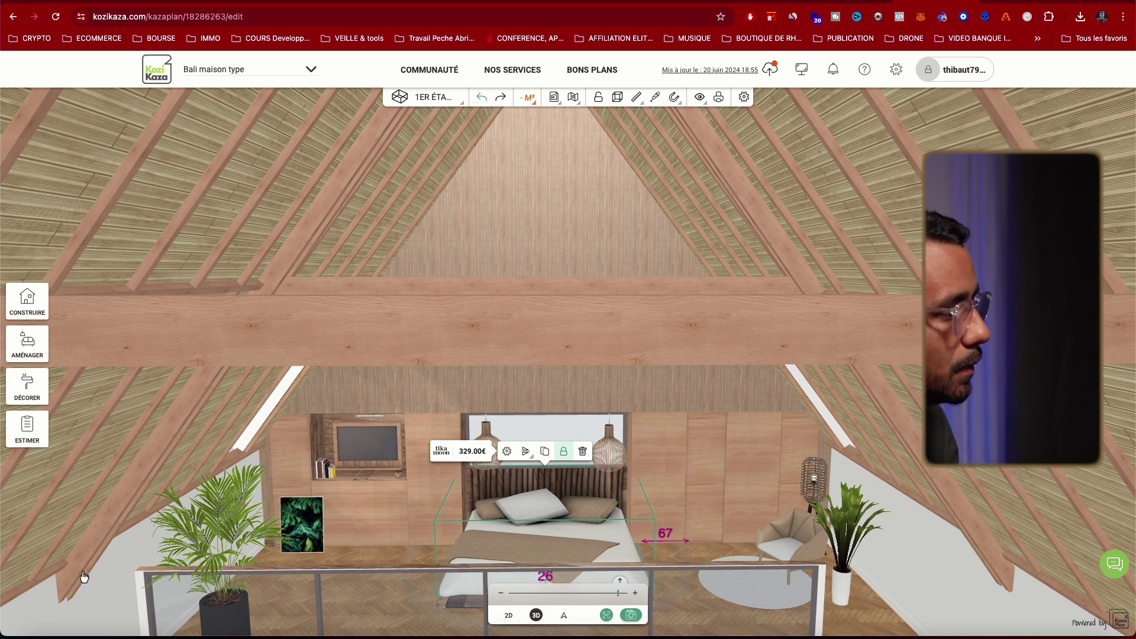
scroll(223, 542, "down", 1)
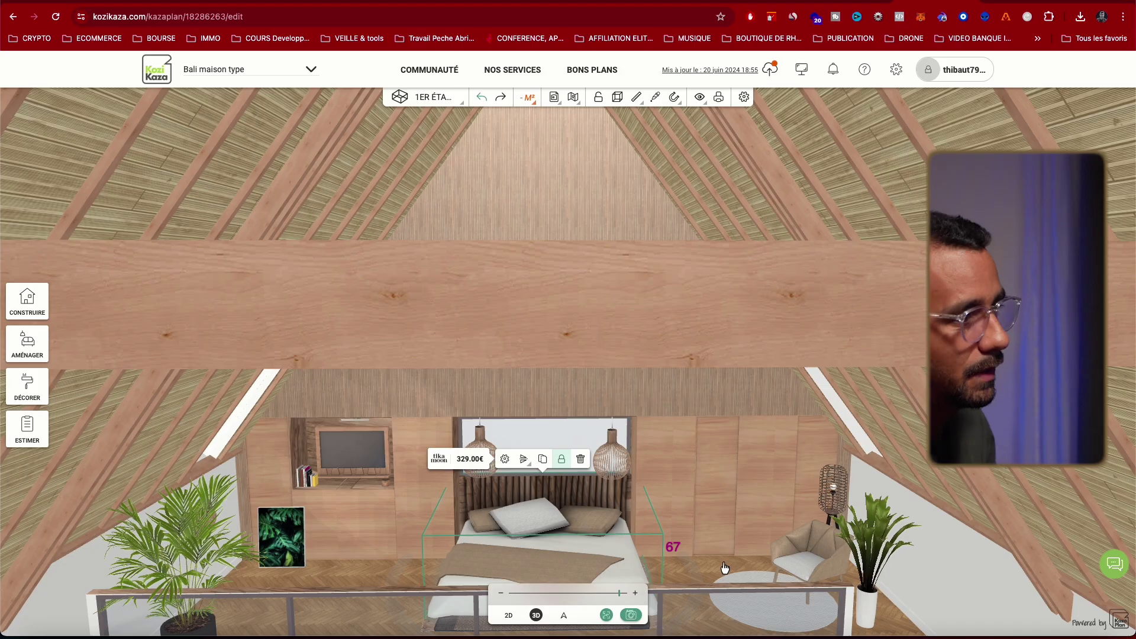
scroll(725, 569, "down", 3)
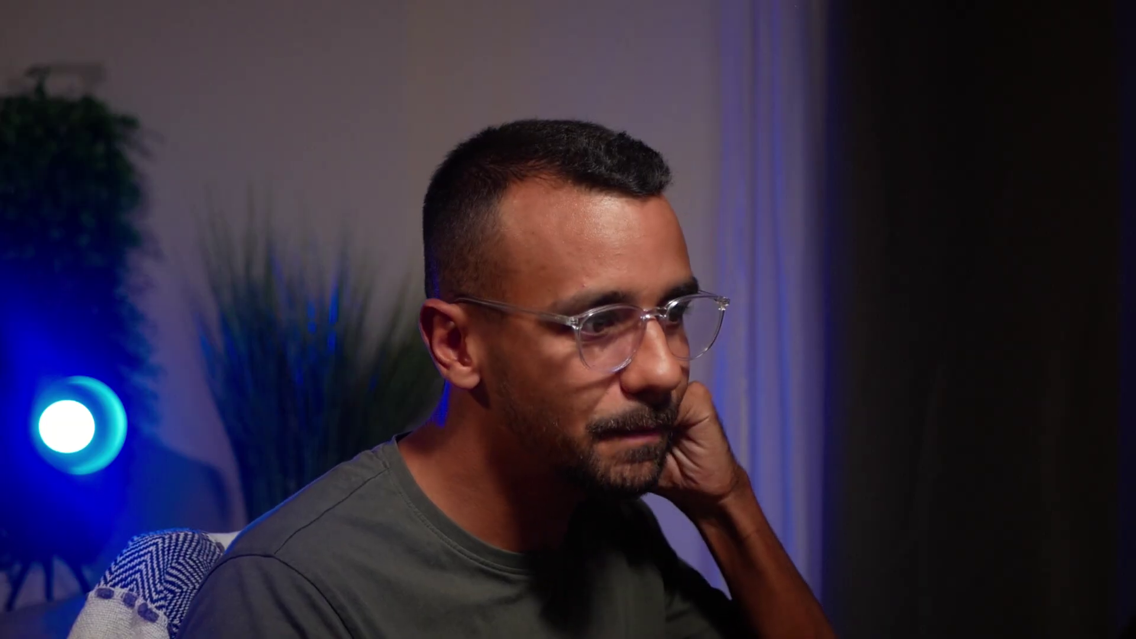